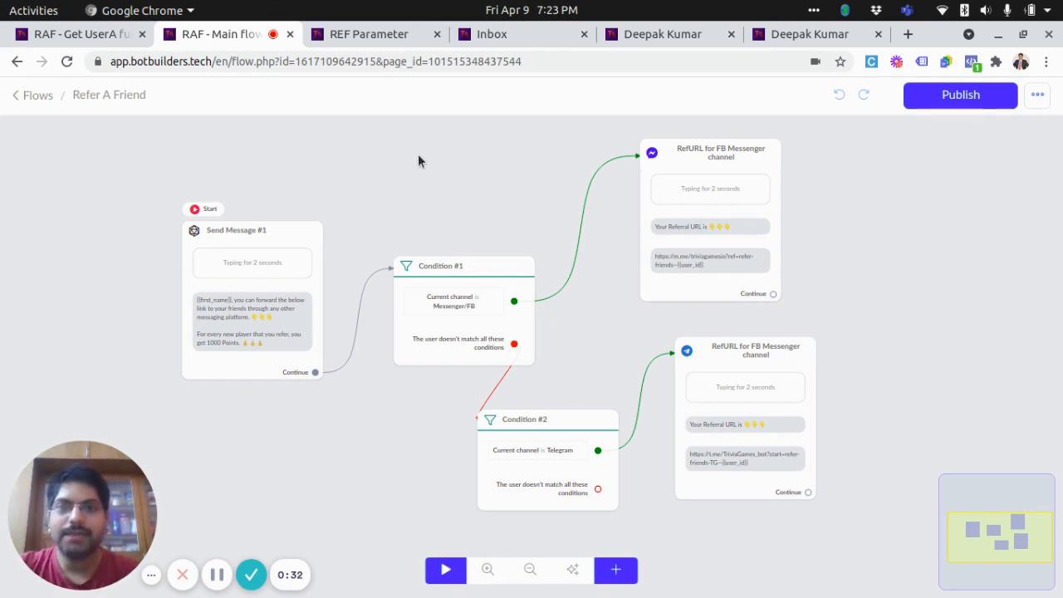
pyautogui.scroll(-1, 419, 156)
pyautogui.moveTo(419, 155); pyautogui.dragTo(417, 162)
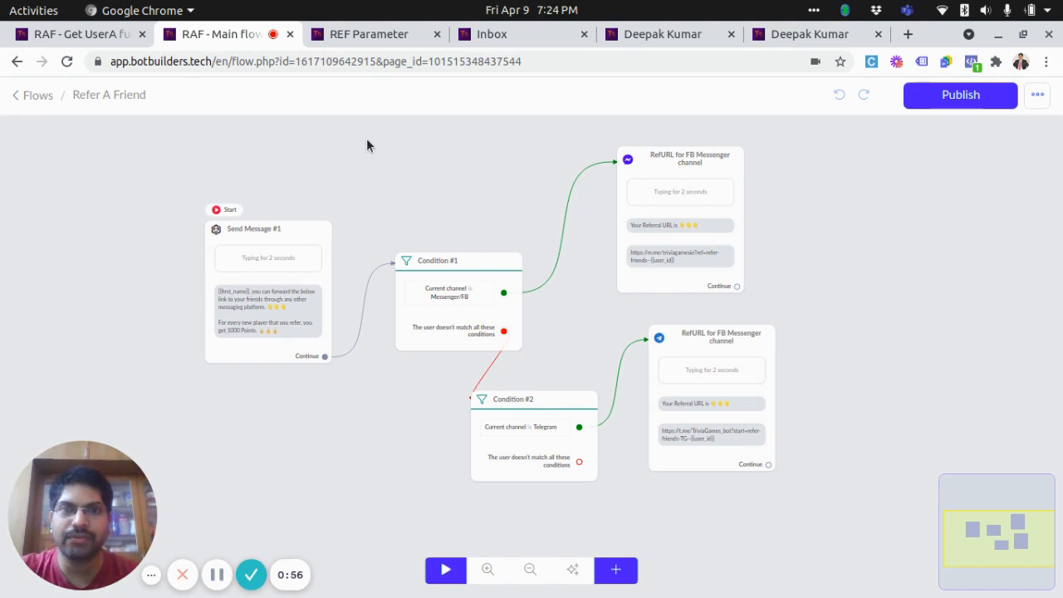
# - Switch to the open REF Parameter page and look over the list of refs and their bot responses
pyautogui.click(368, 33)
pyautogui.scroll(1, 244, 201)
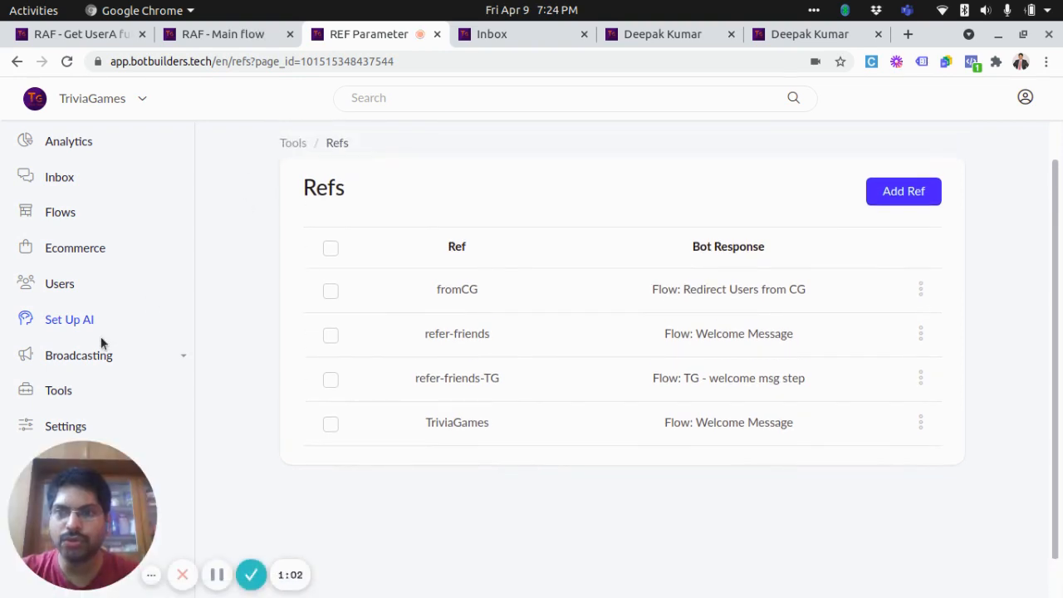
pyautogui.scroll(1, 243, 320)
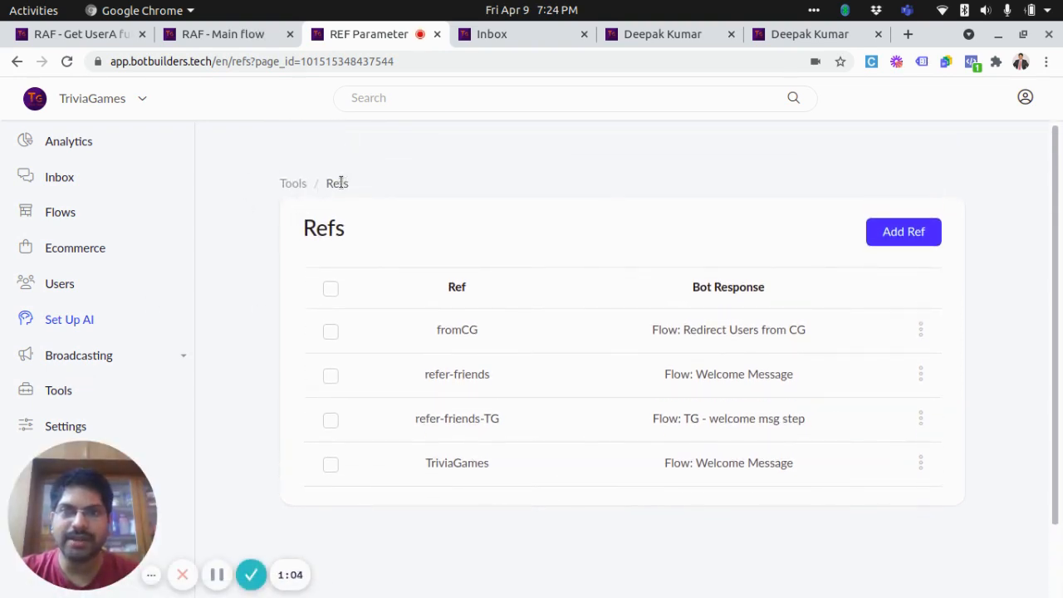
pyautogui.scroll(-2, 556, 227)
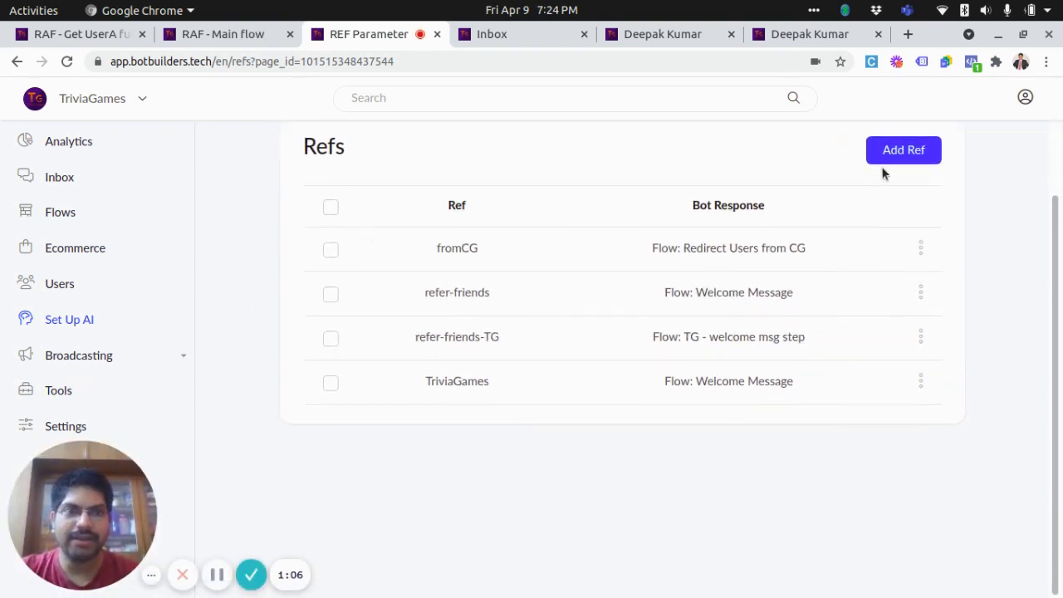
pyautogui.doubleClick(461, 292)
pyautogui.click(968, 309)
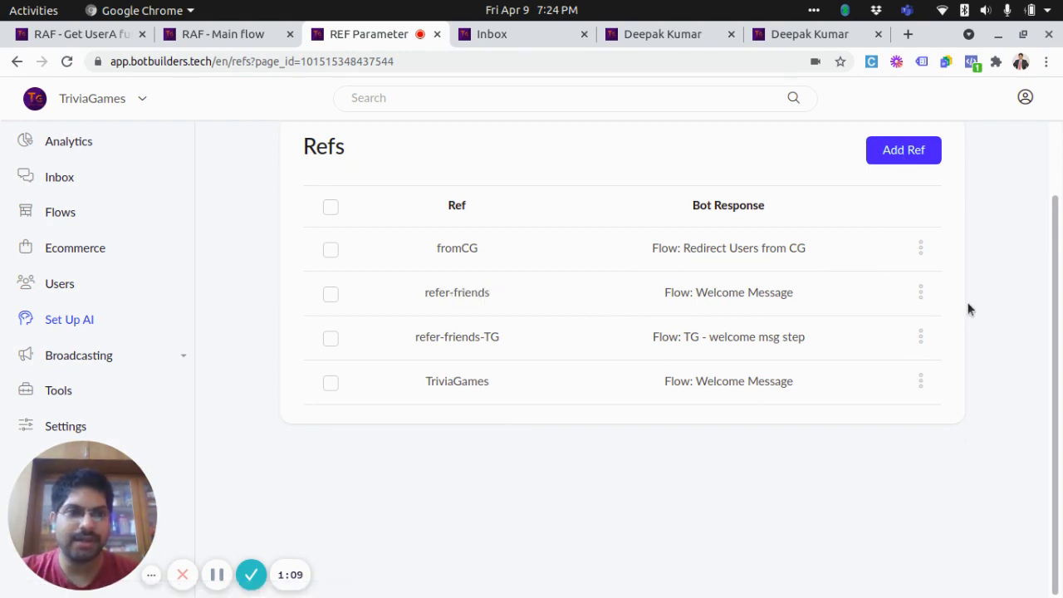
# - Open the refer-friends ref for editing and examine its REF name, bot response and payload custom field
pyautogui.click(921, 292)
pyautogui.click(865, 206)
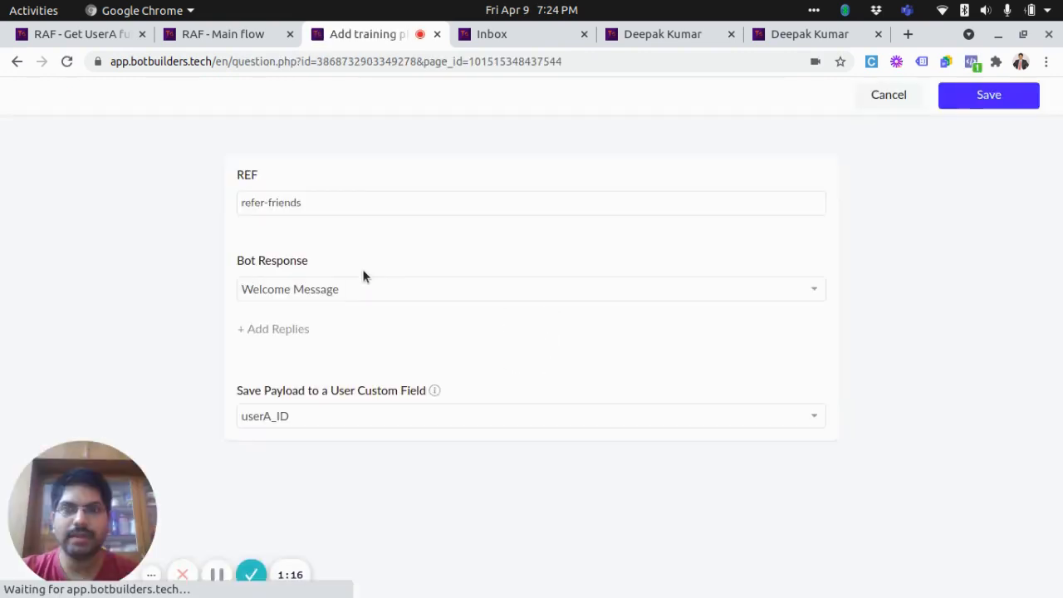
pyautogui.tripleClick(311, 207)
pyautogui.click(104, 294)
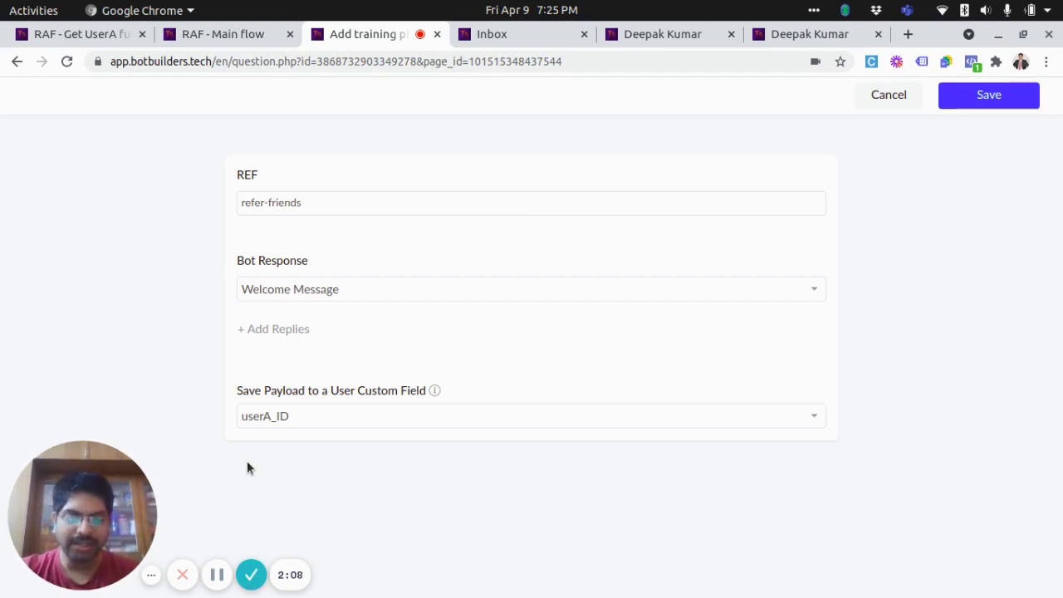
# - Open the Chatrace knowledge base at chatrace.com/docs in a new browser tab
pyautogui.hotkey('ctrl', 't')
pyautogui.write('chat')
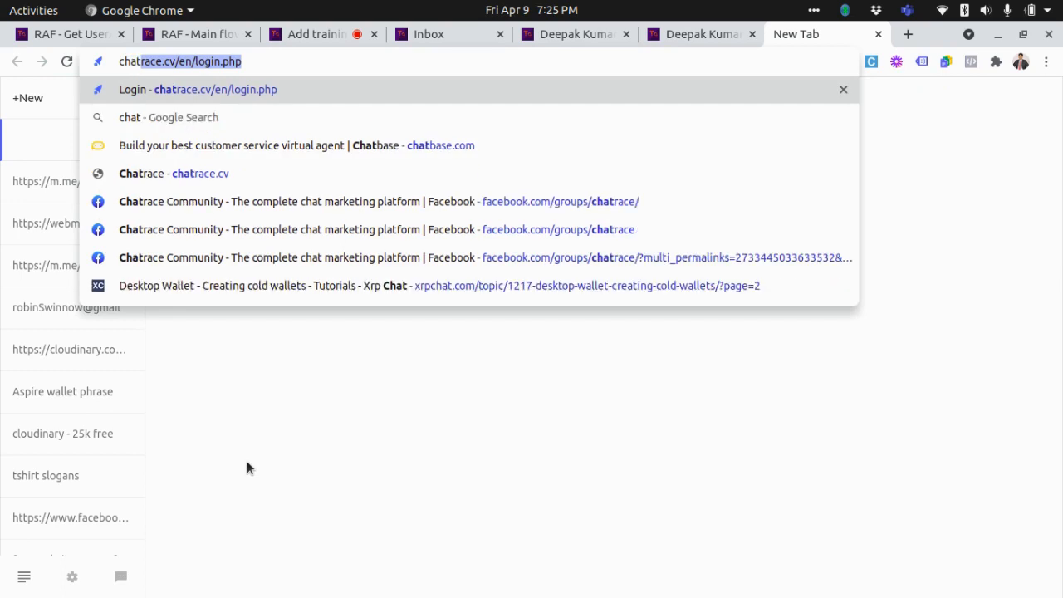
pyautogui.write('race.')
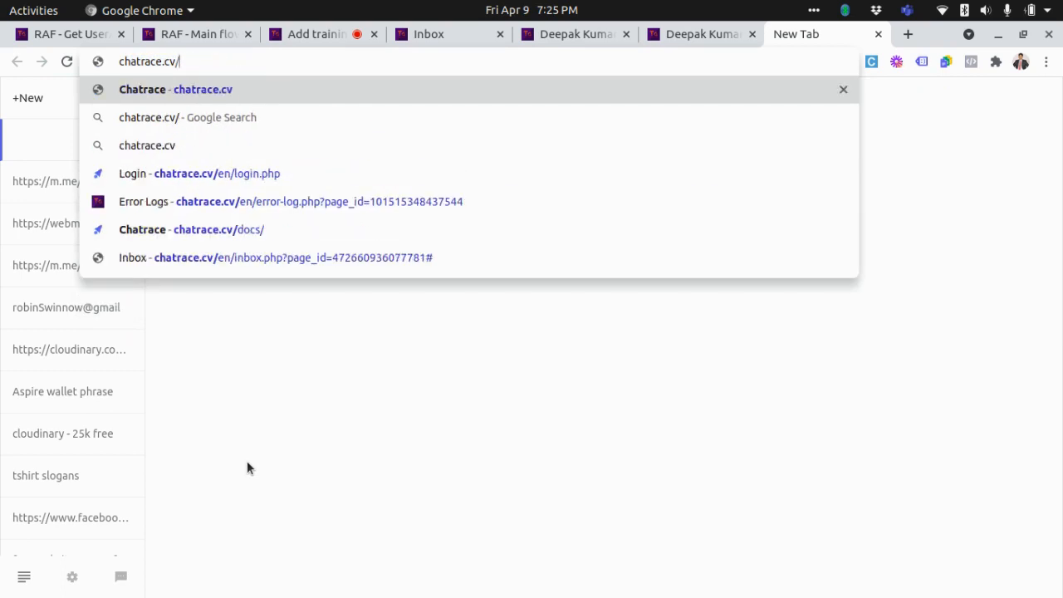
pyautogui.write('com')
pyautogui.press('Down')
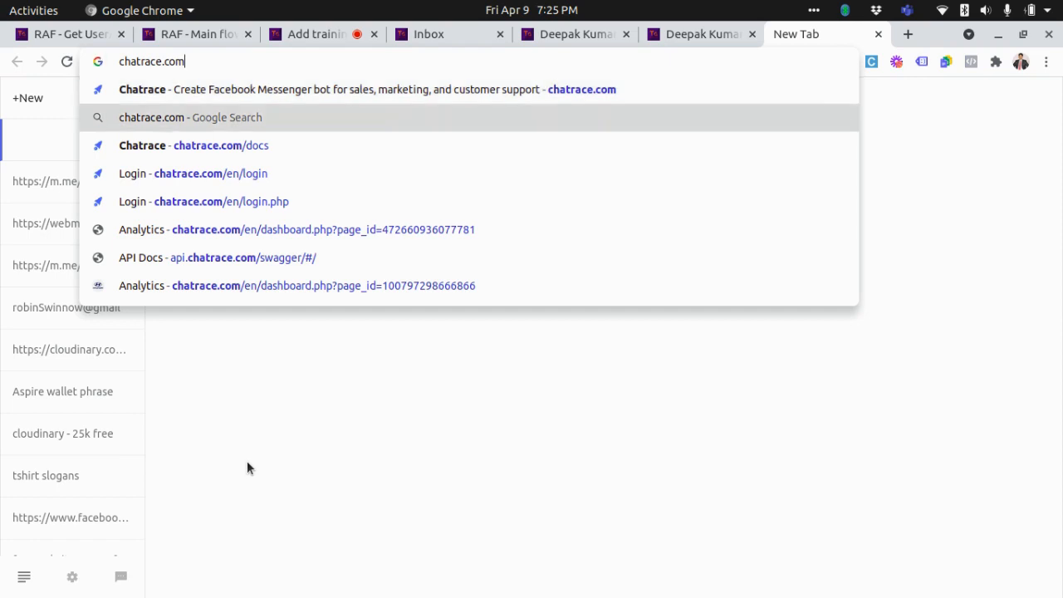
pyautogui.press('Down')
pyautogui.press('Return')
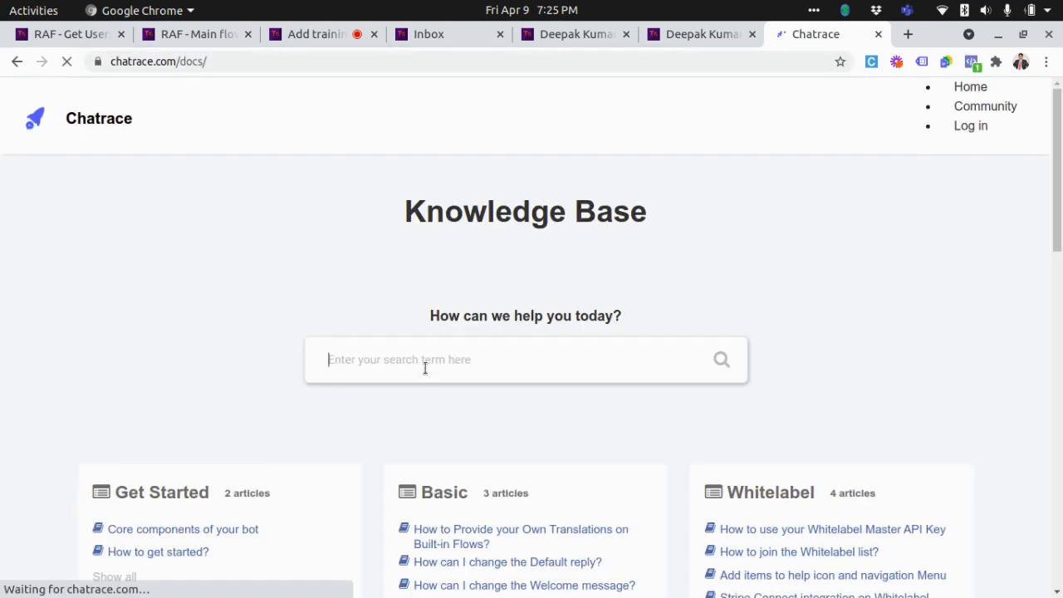
# - Search the knowledge base for "ref" and open the article "How to implement a referral system?"
pyautogui.write('ref')
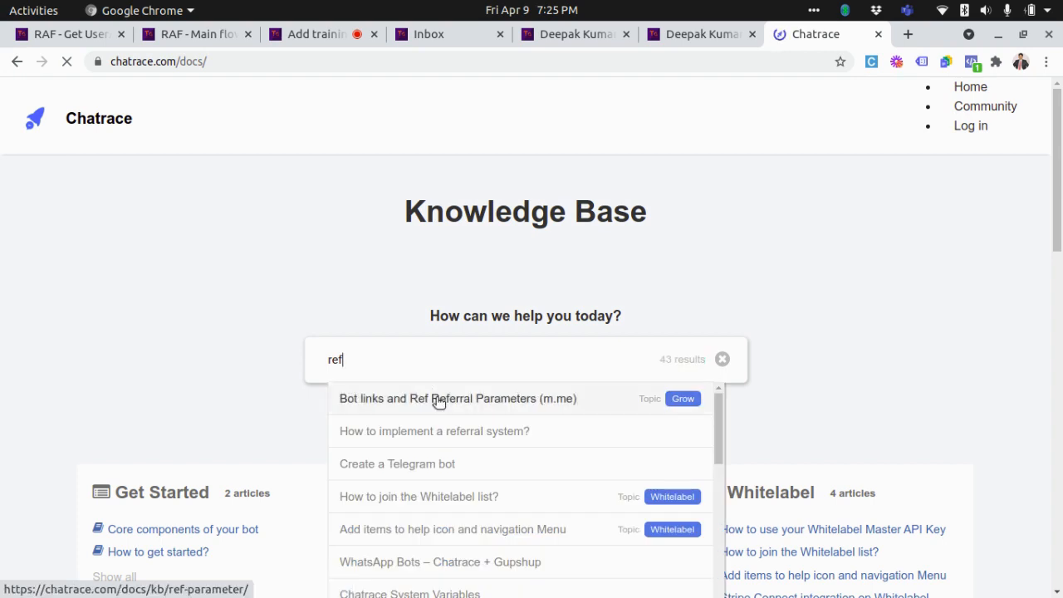
pyautogui.click(435, 431)
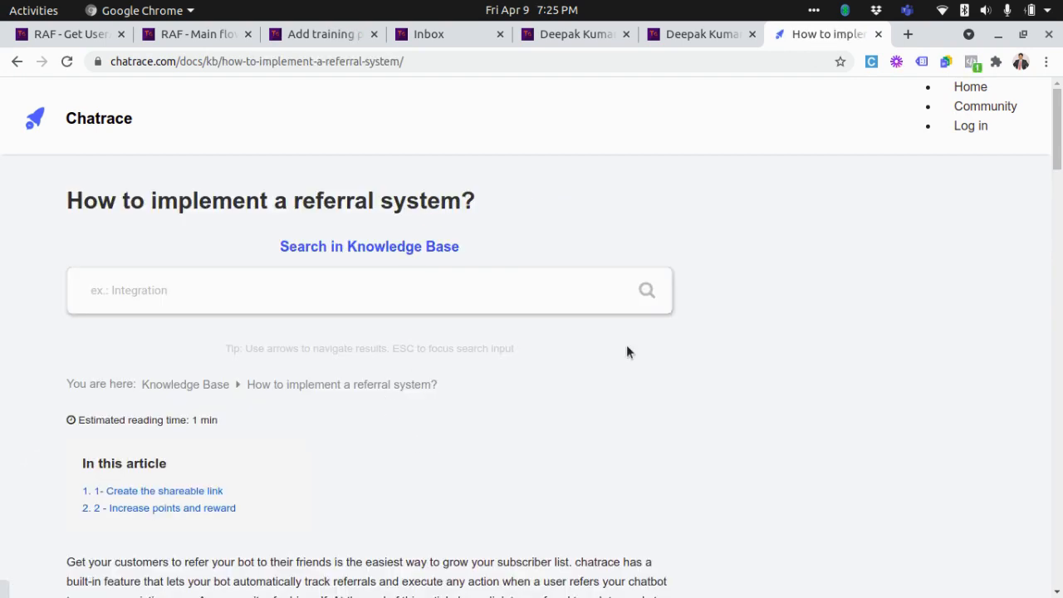
# - Examine the article's section on creating the shareable link, highlighting the -c{{user_id}} suffix in the example referral links
pyautogui.scroll(-5, 695, 351)
pyautogui.scroll(-2, 696, 351)
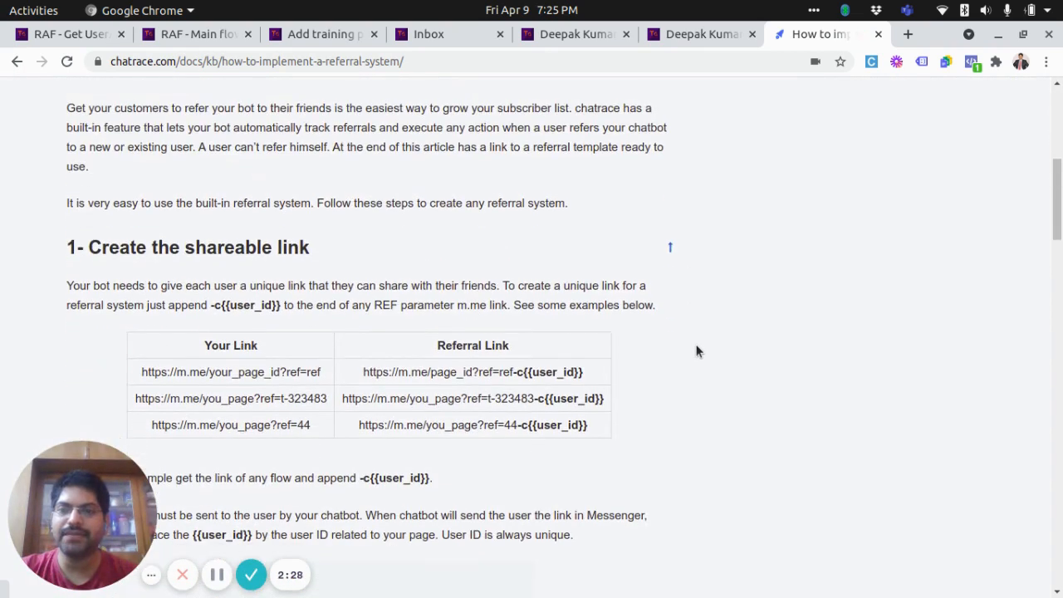
pyautogui.scroll(-1, 474, 289)
pyautogui.scroll(-1, 474, 289)
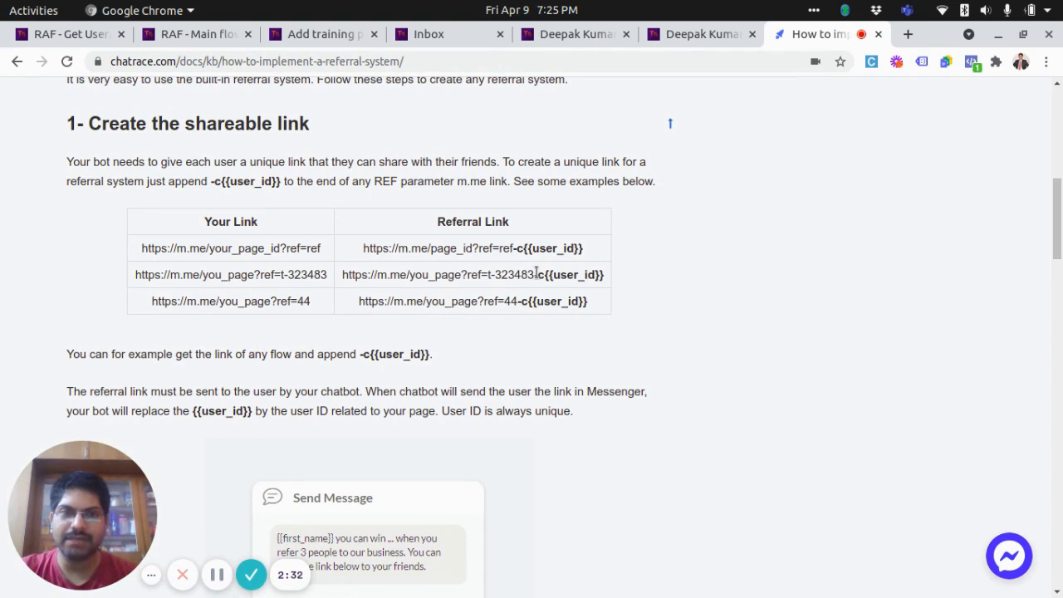
pyautogui.moveTo(537, 275); pyautogui.dragTo(590, 278)
pyautogui.moveTo(514, 305); pyautogui.dragTo(593, 304)
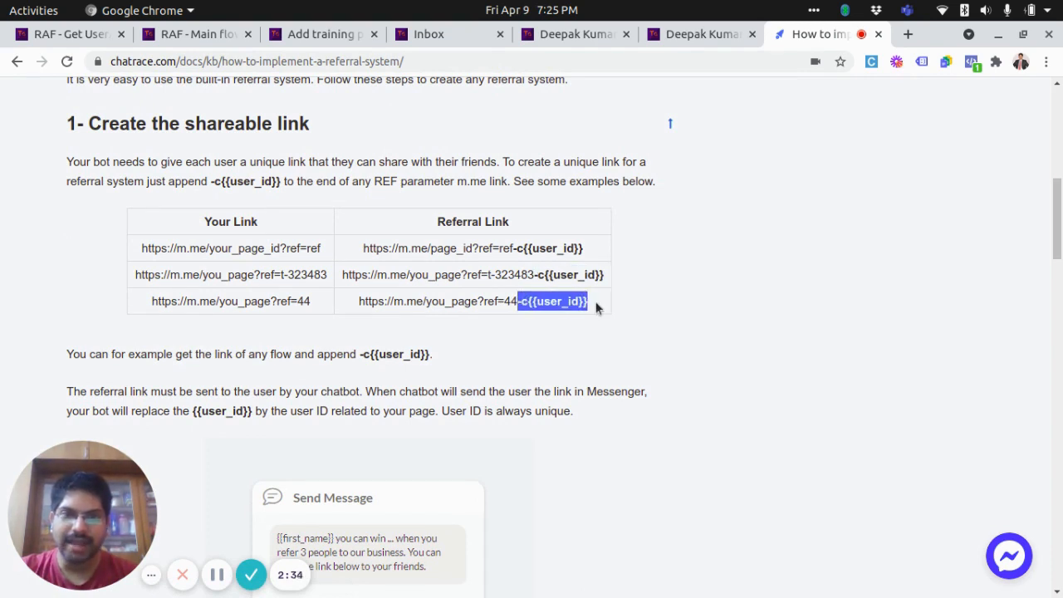
# - Read through the article's parts on button URLs and increasing points and reward, and close the article
pyautogui.scroll(-4, 595, 305)
pyautogui.scroll(-2, 322, 284)
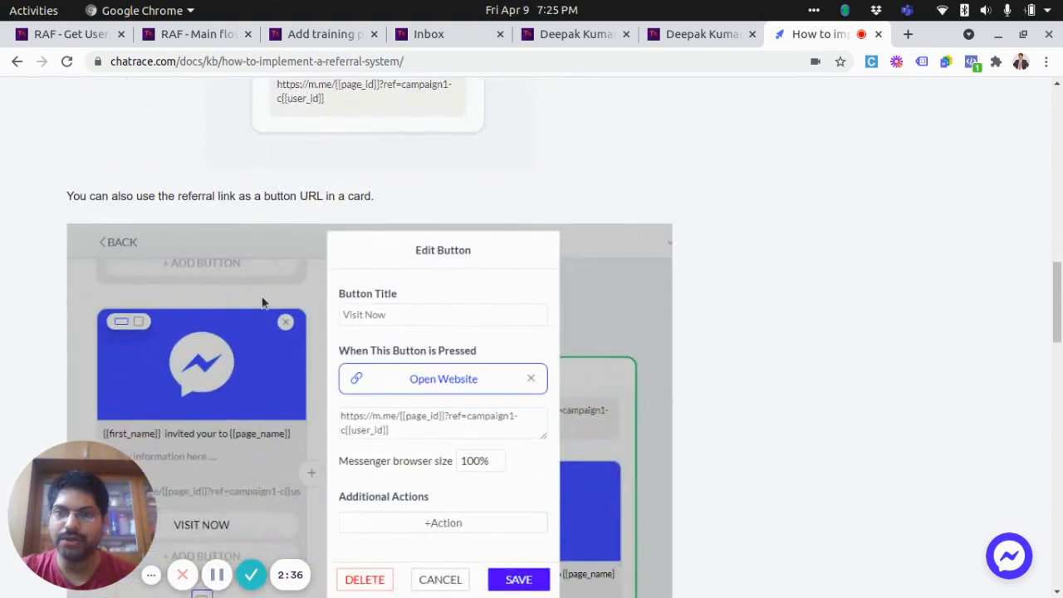
pyautogui.scroll(-2, 397, 313)
pyautogui.scroll(-4, 424, 326)
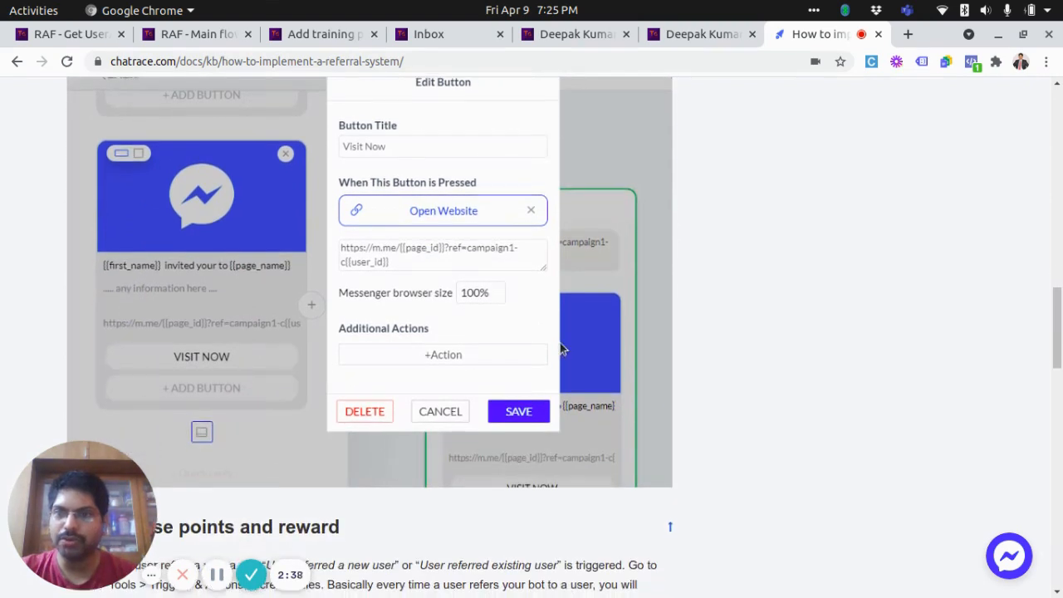
pyautogui.scroll(-1, 563, 321)
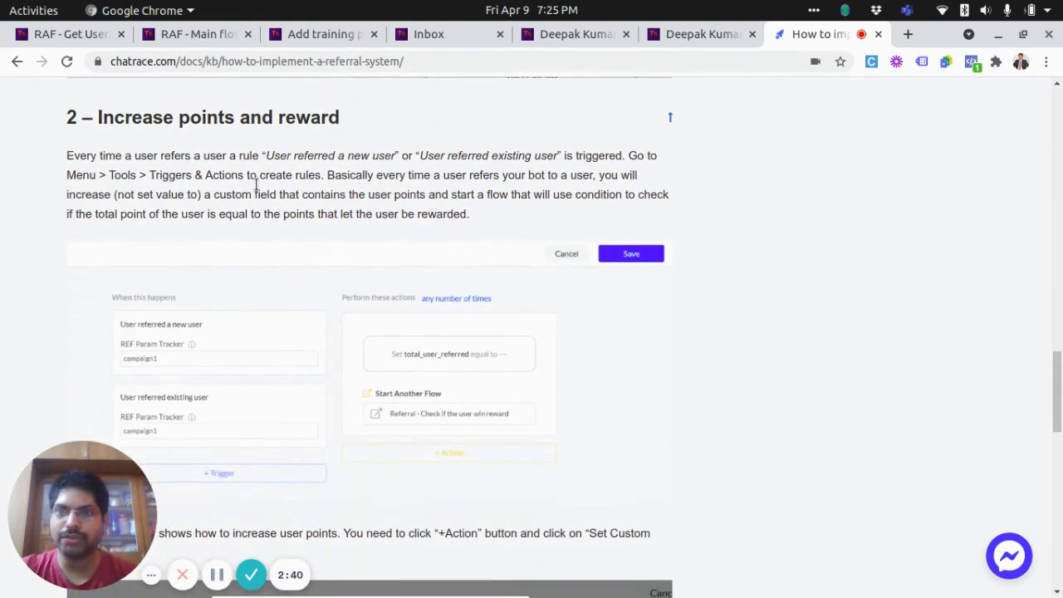
pyautogui.scroll(-4, 482, 399)
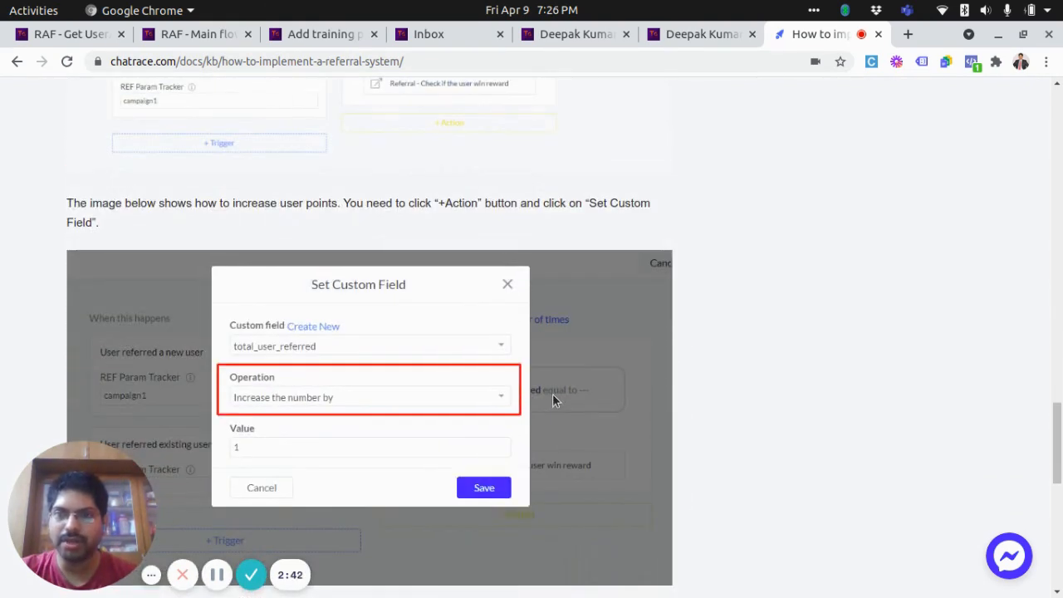
pyautogui.scroll(8, 553, 397)
pyautogui.scroll(7, 553, 394)
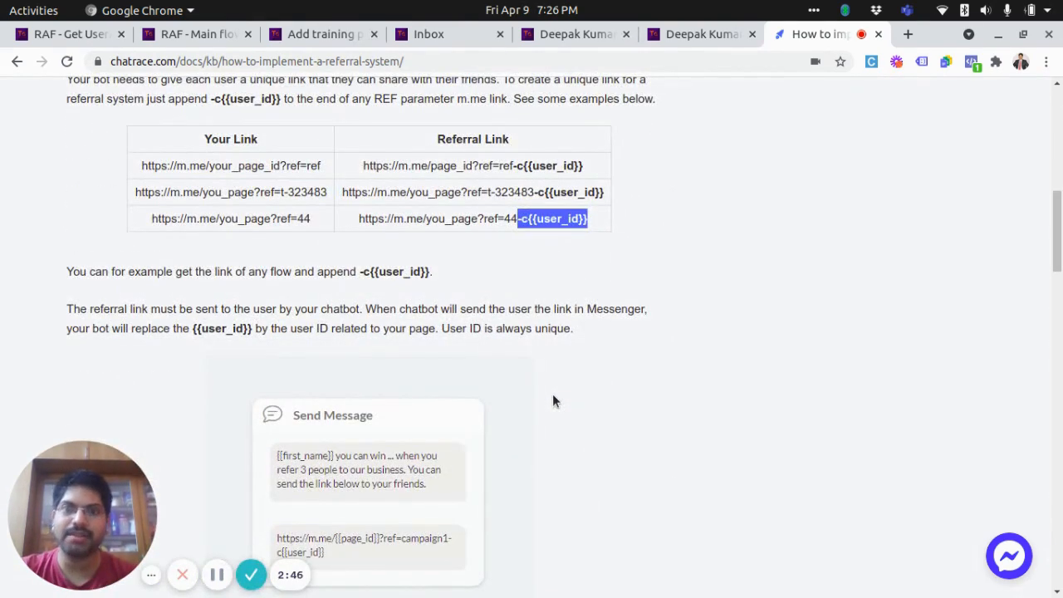
pyautogui.scroll(4, 552, 399)
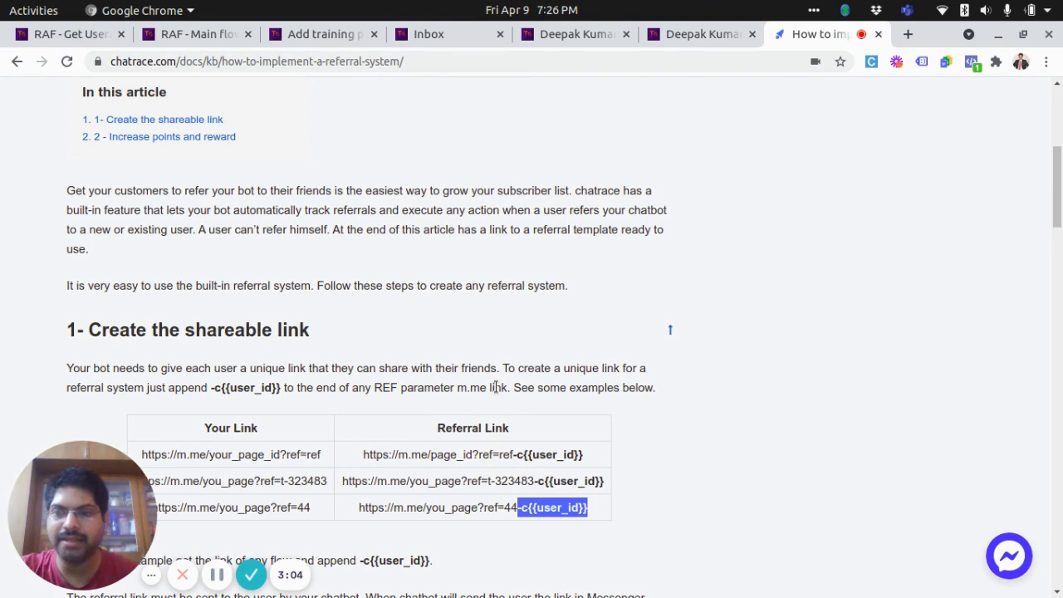
pyautogui.click(877, 35)
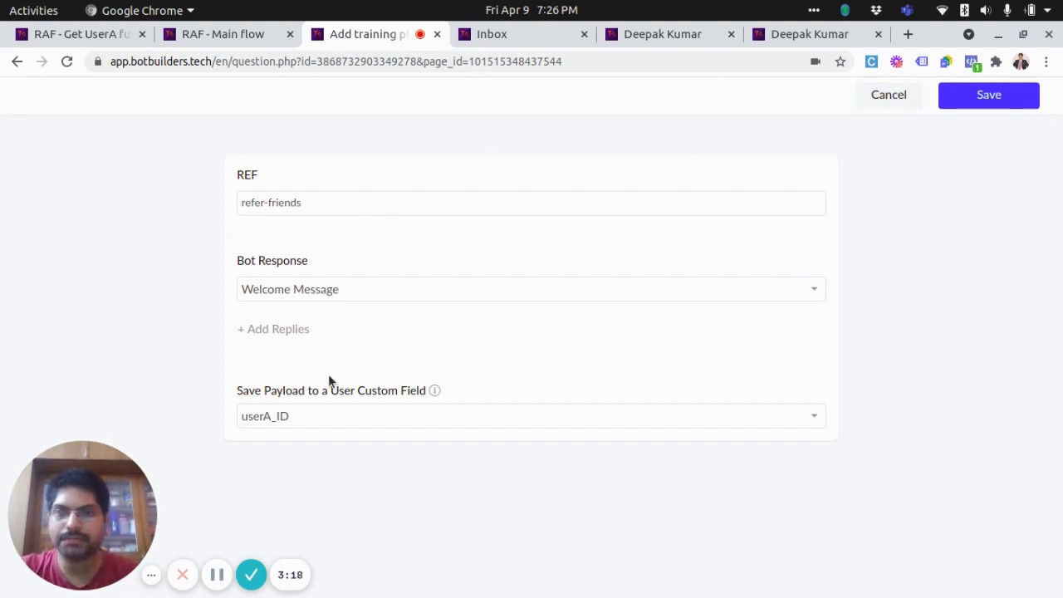
# - Leave the refer-friends ref without saving and return to the REF Parameter list by searching for "ref"
pyautogui.click(895, 100)
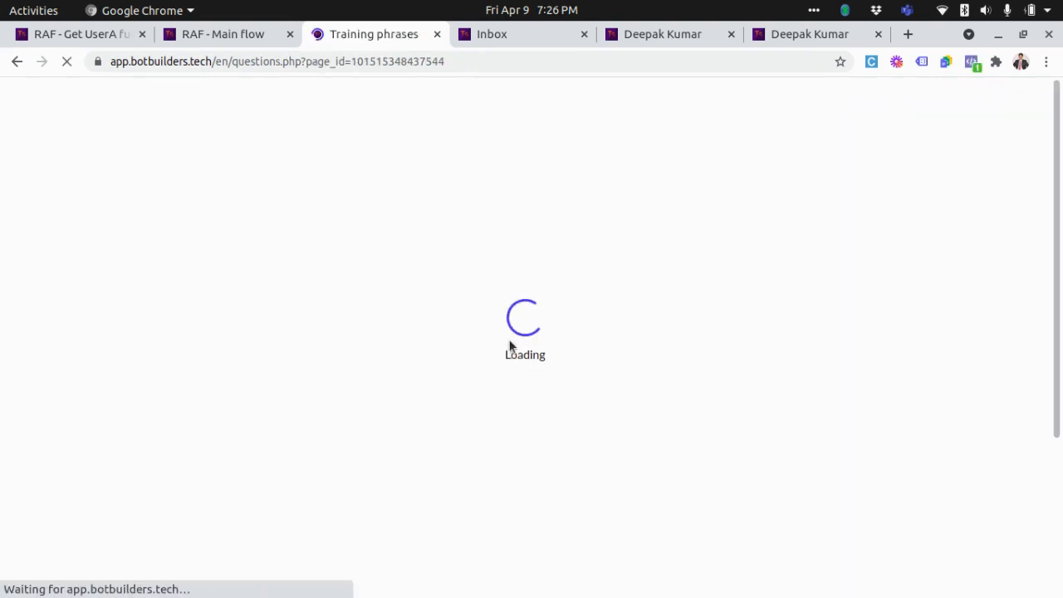
pyautogui.scroll(-1, 523, 321)
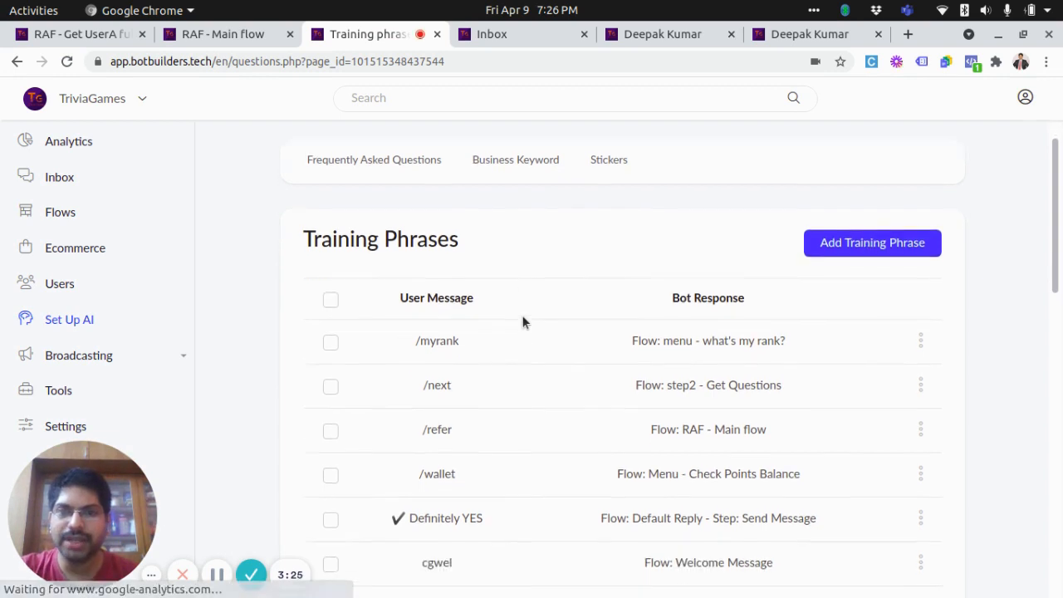
pyautogui.click(515, 102)
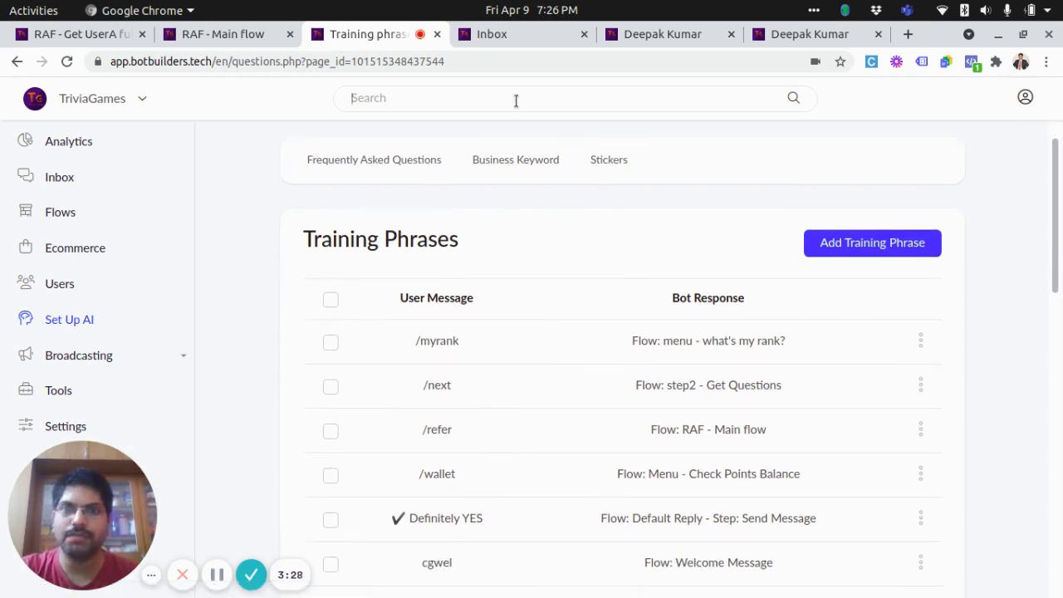
pyautogui.write('ref')
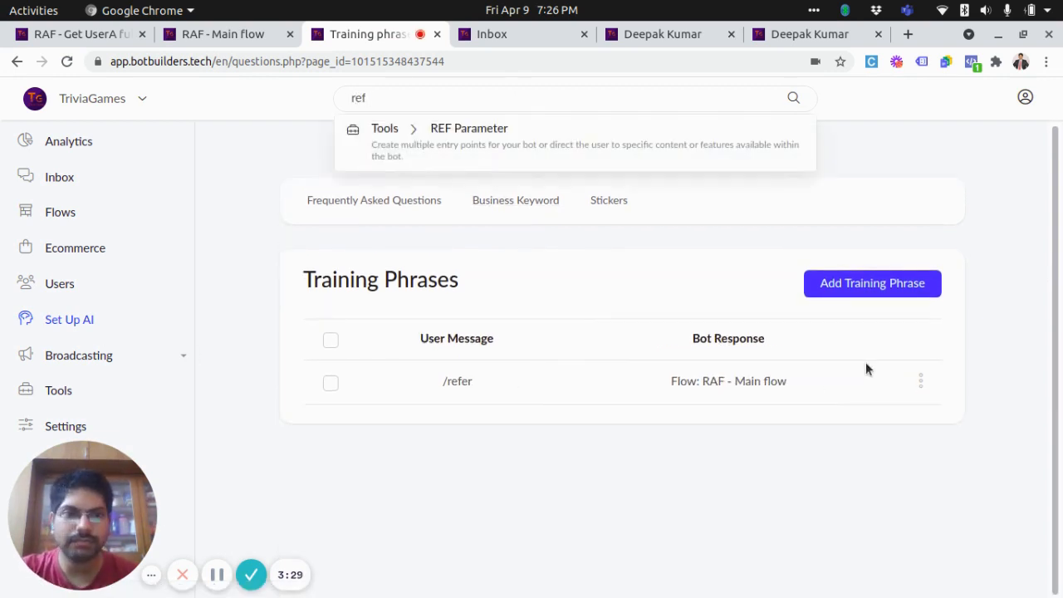
pyautogui.click(577, 143)
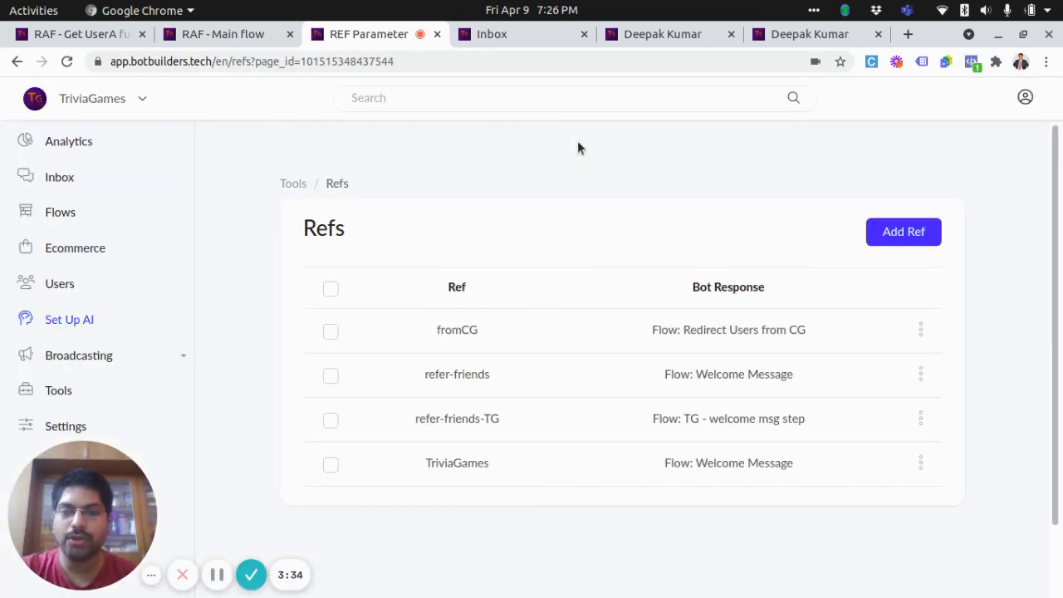
# - Open the refer-friends-TG ref to examine its bot response and payload custom field, and leave it without saving
pyautogui.scroll(-2, 562, 285)
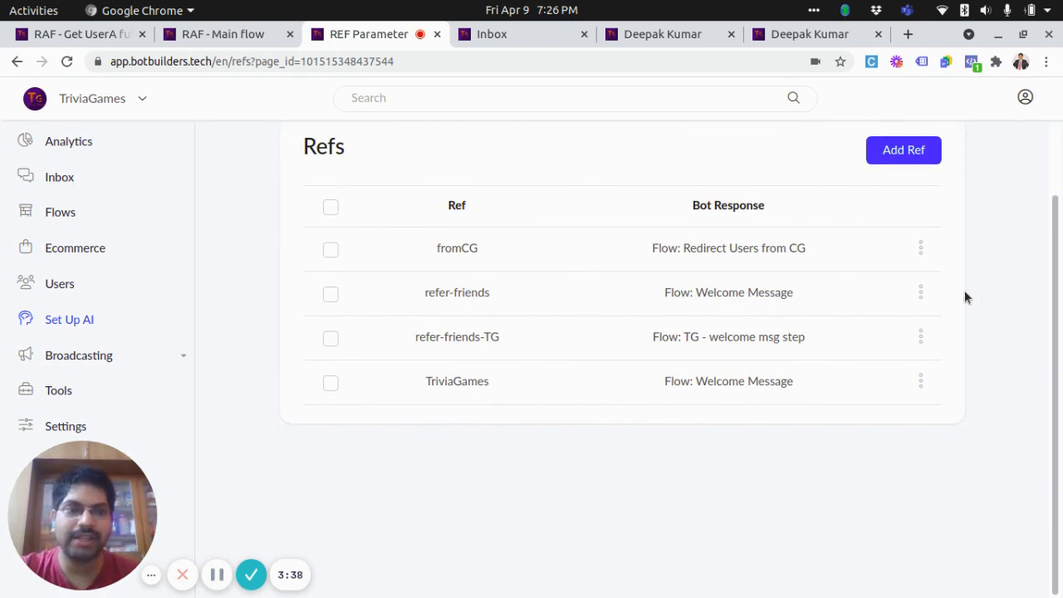
pyautogui.click(924, 337)
pyautogui.click(867, 219)
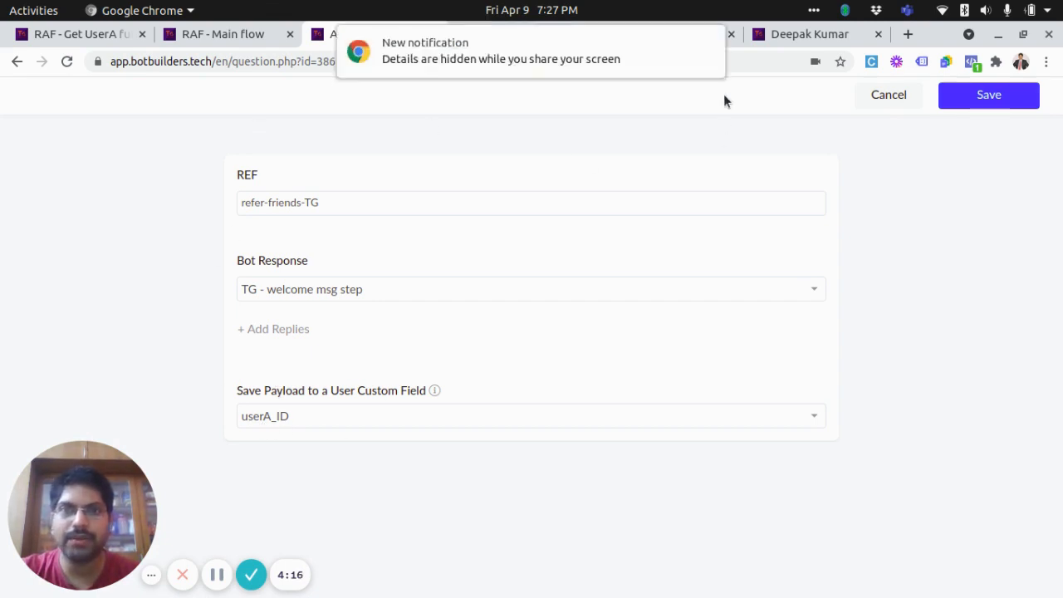
pyautogui.click(892, 94)
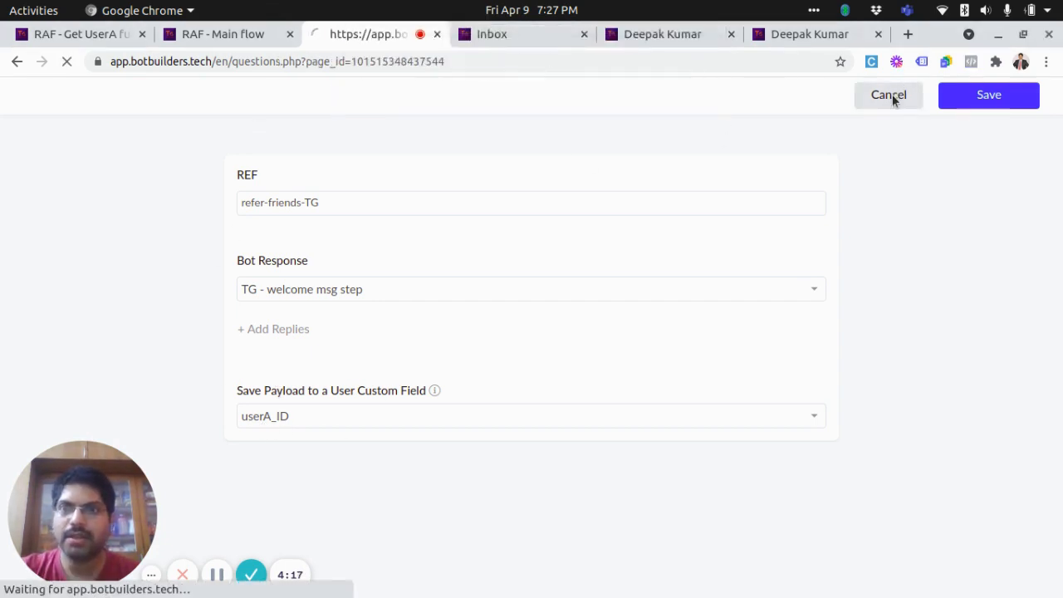
# - Return to the Refer A Friend main flow and check Send Message #1's message type options, keeping Omnichannel
pyautogui.click(241, 33)
pyautogui.scroll(4, 150, 287)
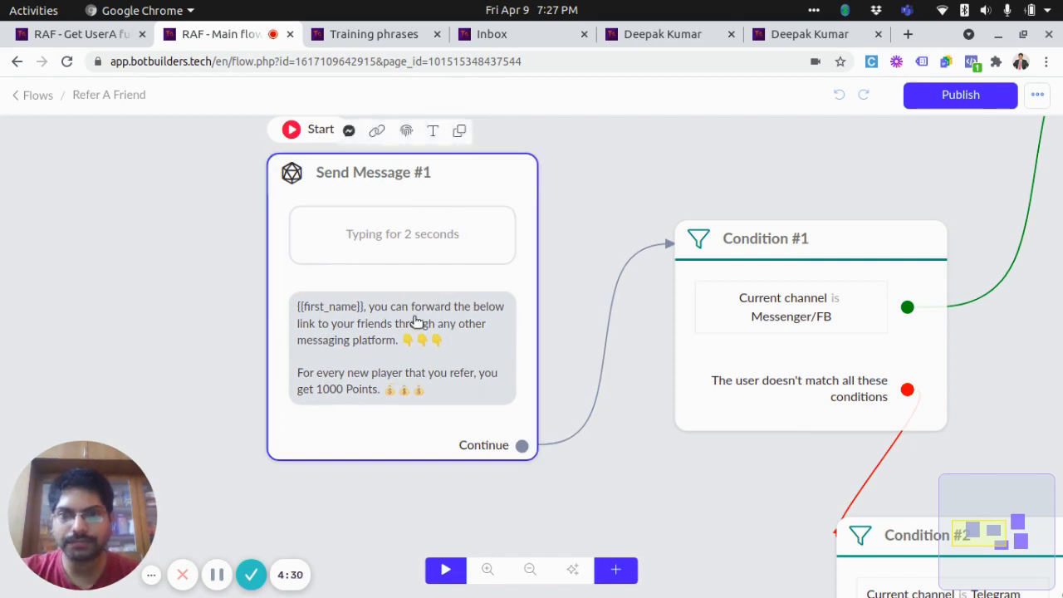
pyautogui.scroll(2, 415, 322)
pyautogui.scroll(-2, 415, 322)
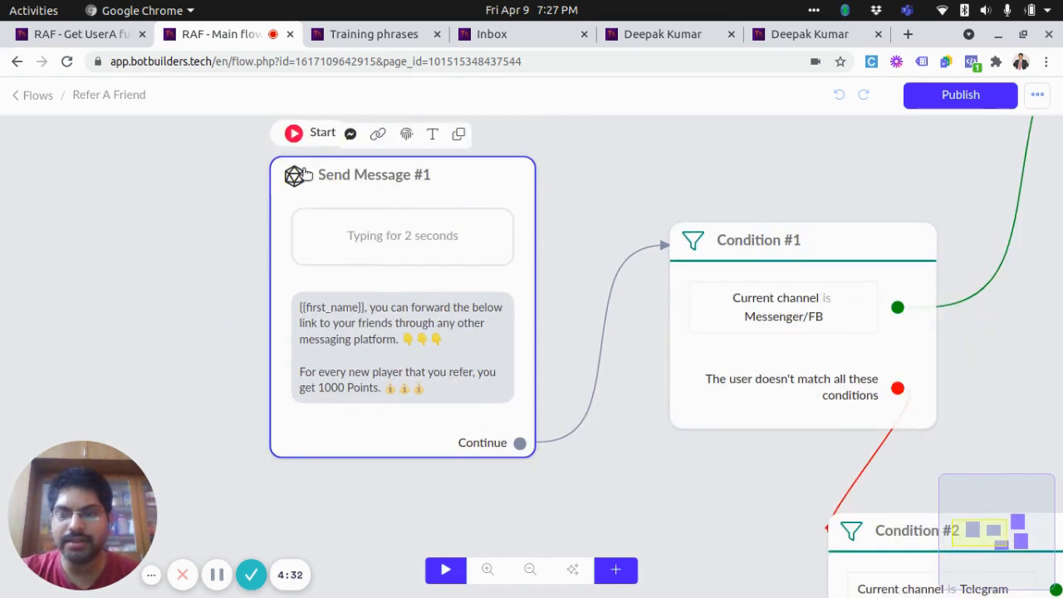
pyautogui.click(296, 177)
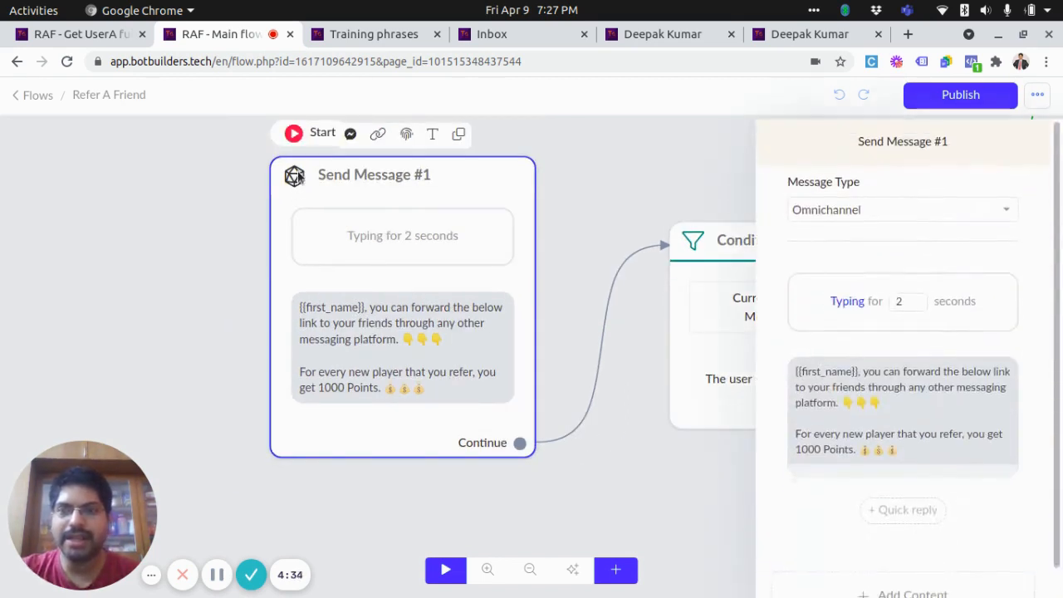
pyautogui.click(859, 209)
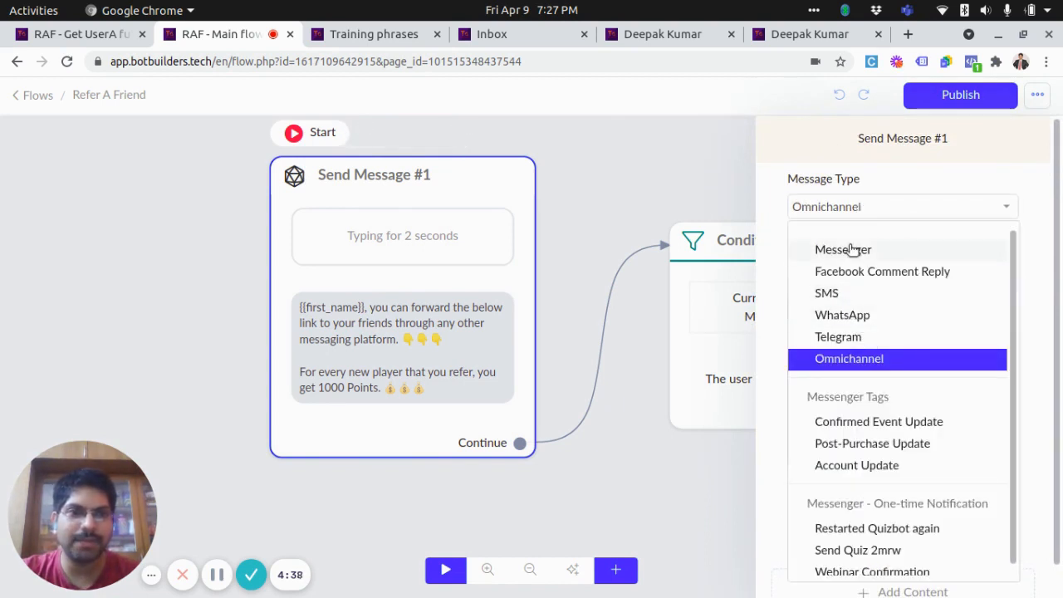
pyautogui.click(841, 358)
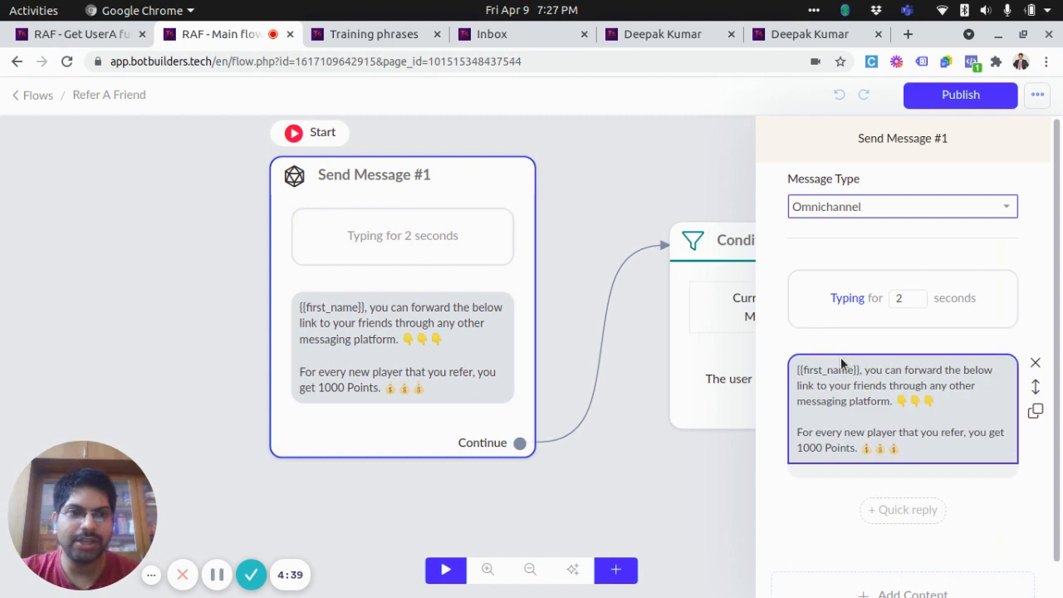
pyautogui.click(658, 181)
# - Examine the Send Message #1 text about forwarding the referral link and earning points
pyautogui.moveTo(455, 284)
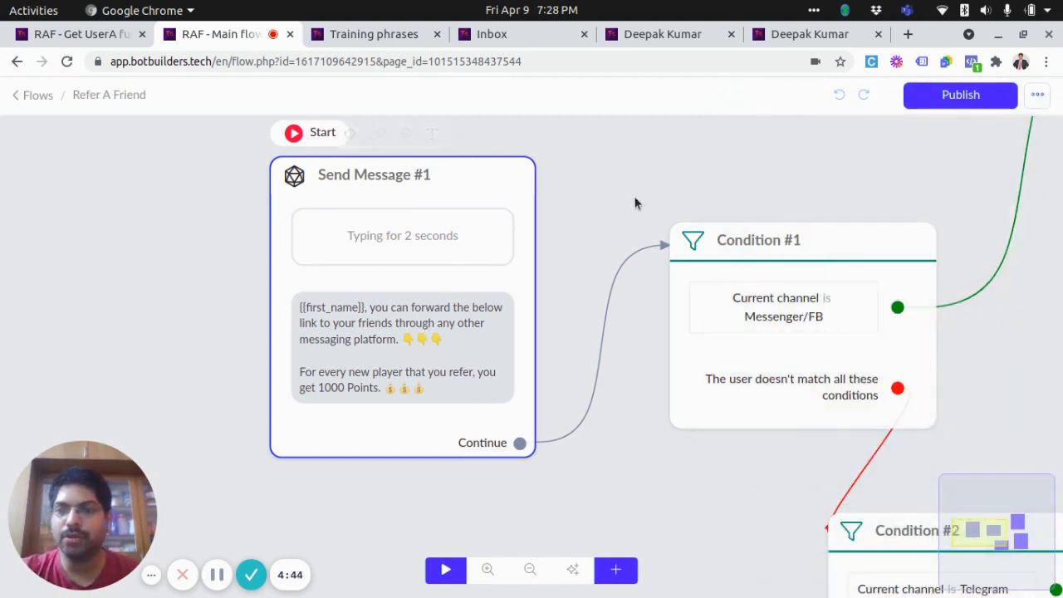
pyautogui.scroll(-1, 401, 284)
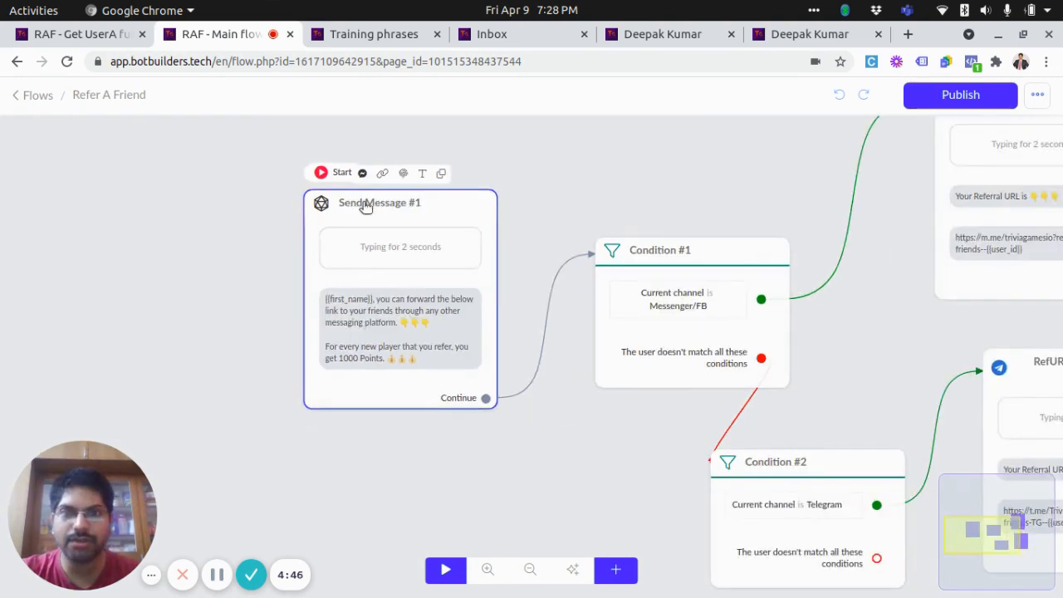
pyautogui.scroll(2, 370, 218)
pyautogui.scroll(1, 373, 301)
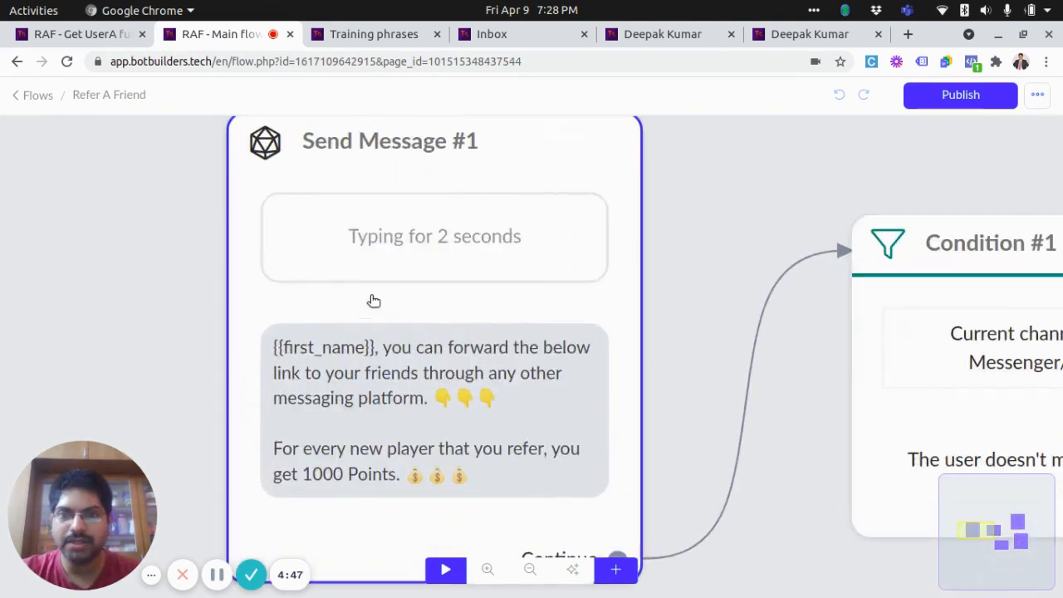
pyautogui.scroll(-2, 396, 306)
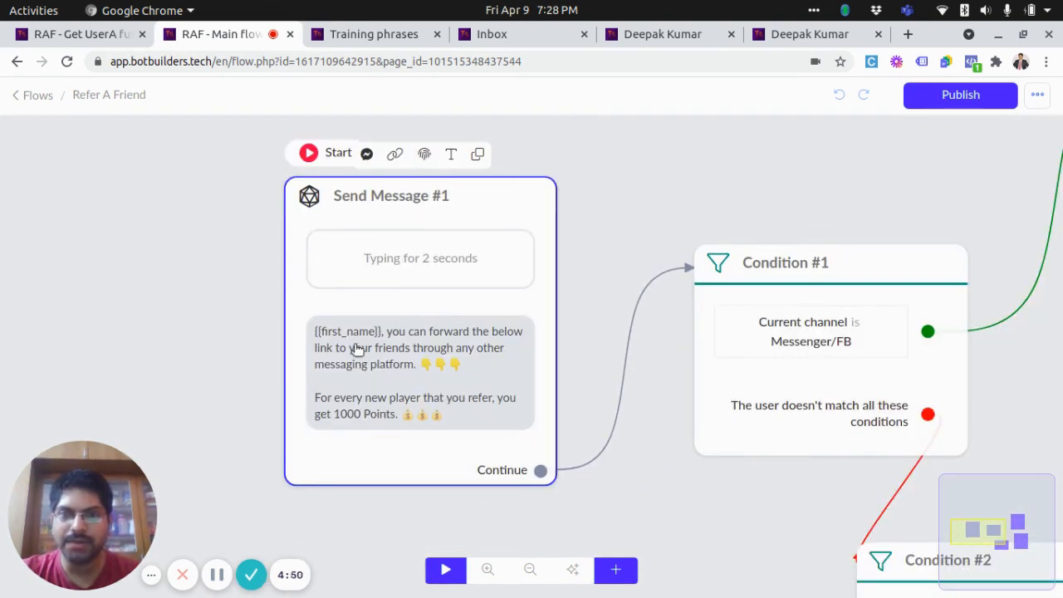
# - Examine Condition #1's Messenger/FB channel check and follow its matching branch to the referral URL message
pyautogui.moveTo(596, 476); pyautogui.dragTo(499, 447)
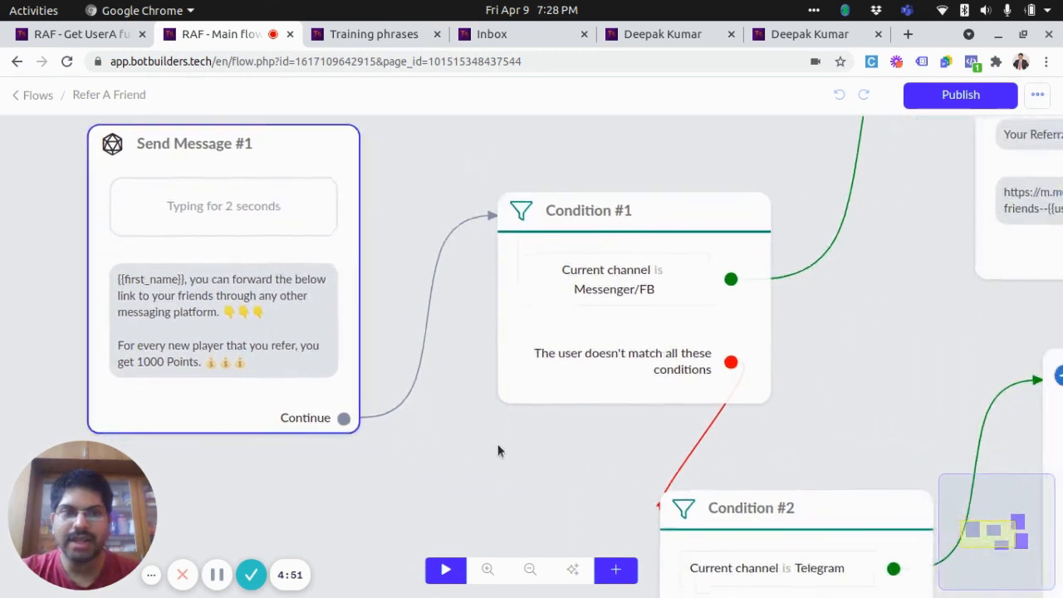
pyautogui.scroll(1, 656, 322)
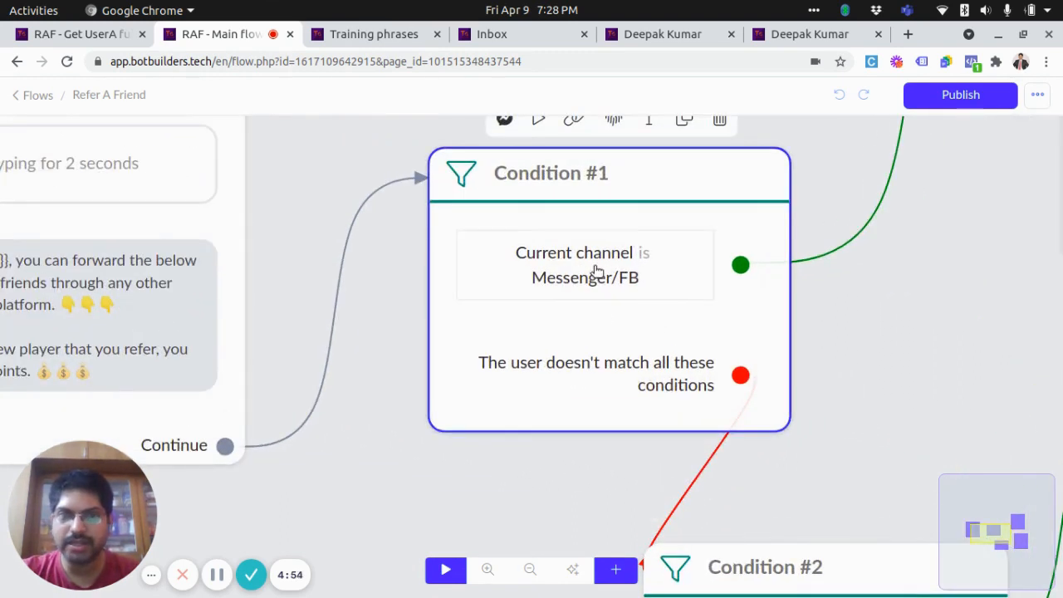
pyautogui.scroll(-2, 589, 291)
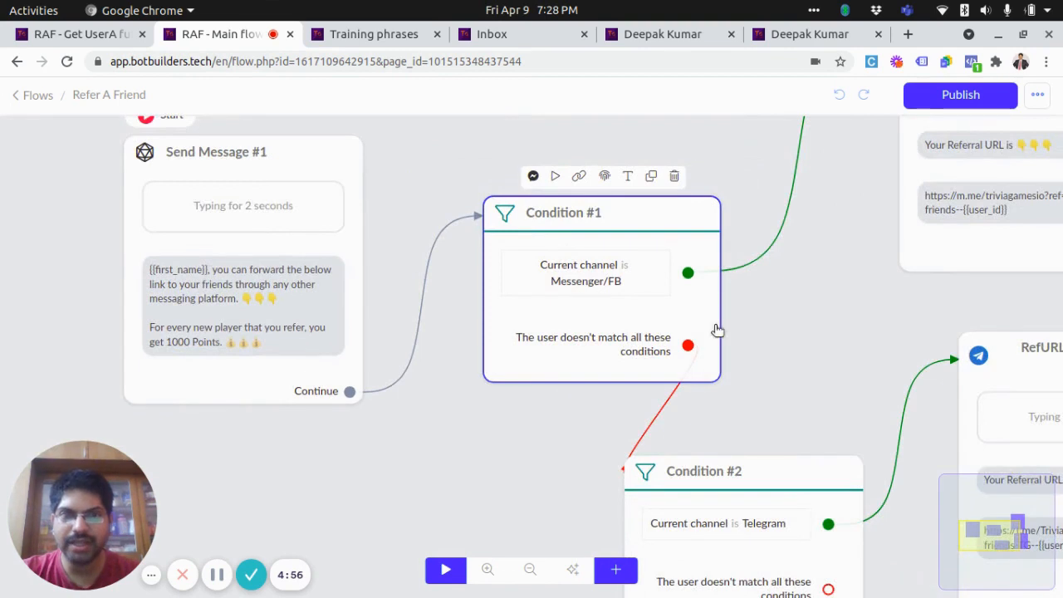
pyautogui.moveTo(820, 332); pyautogui.dragTo(495, 436)
pyautogui.scroll(3, 684, 320)
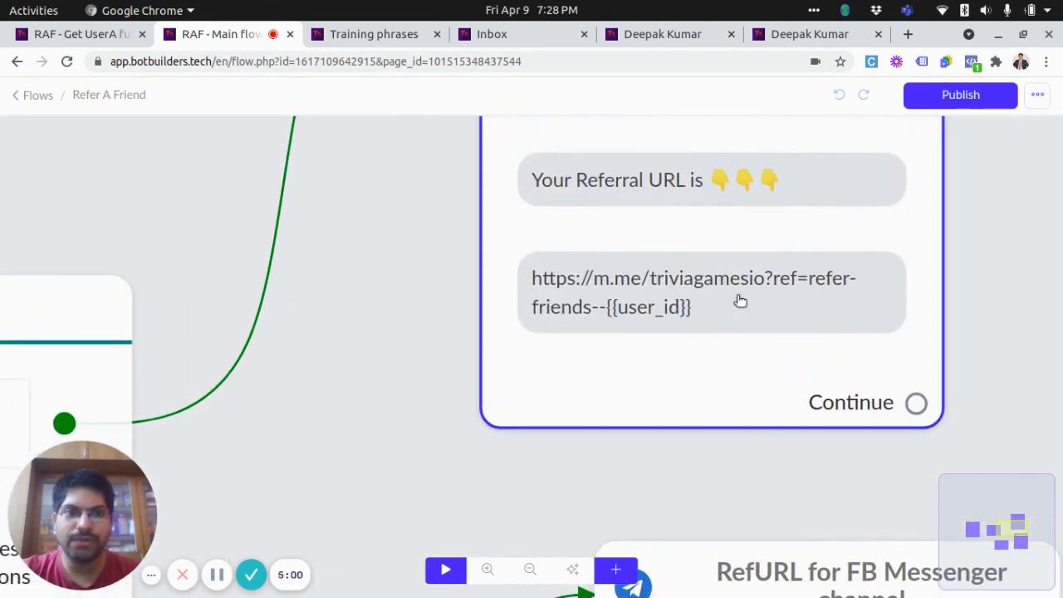
pyautogui.click(908, 34)
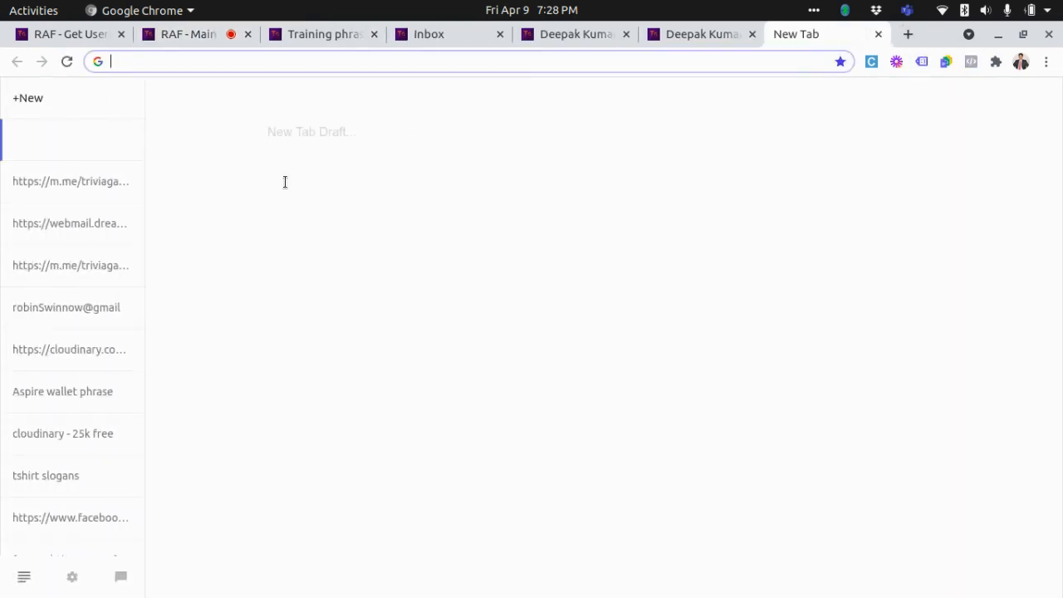
pyautogui.click(73, 192)
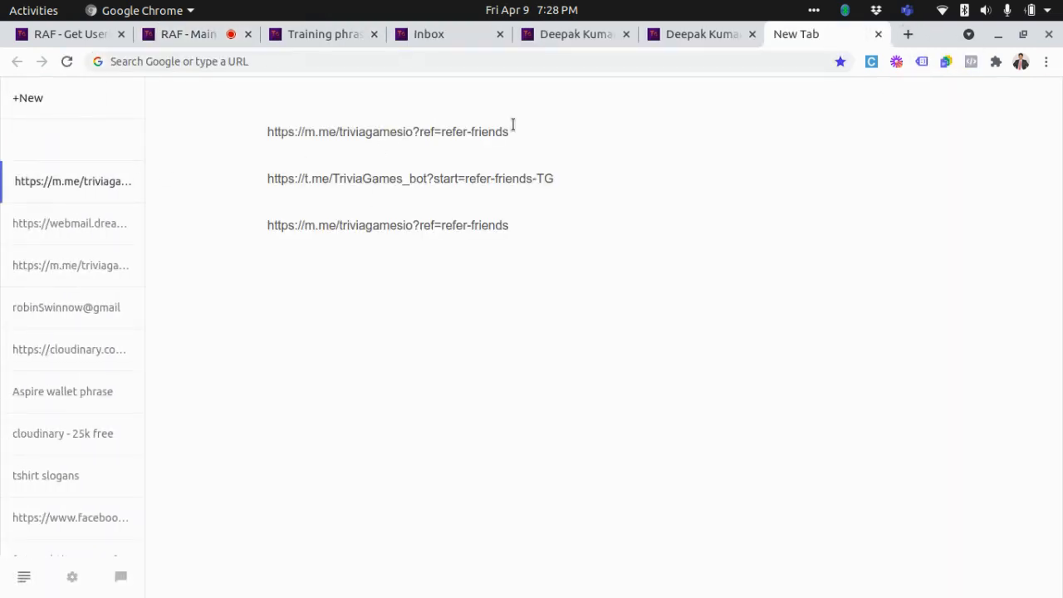
pyautogui.click(514, 130)
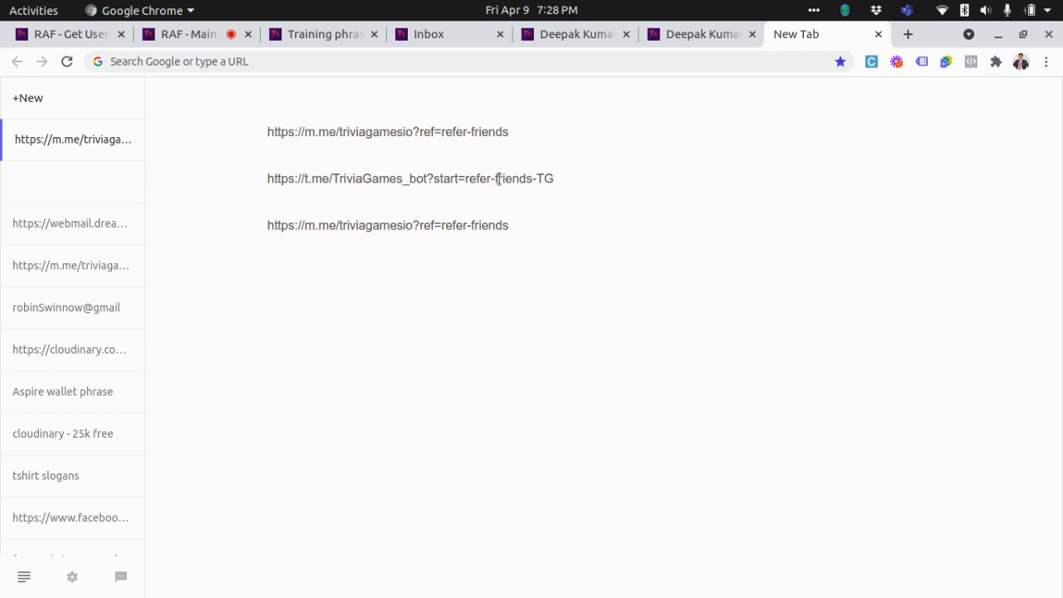
pyautogui.tripleClick(423, 132)
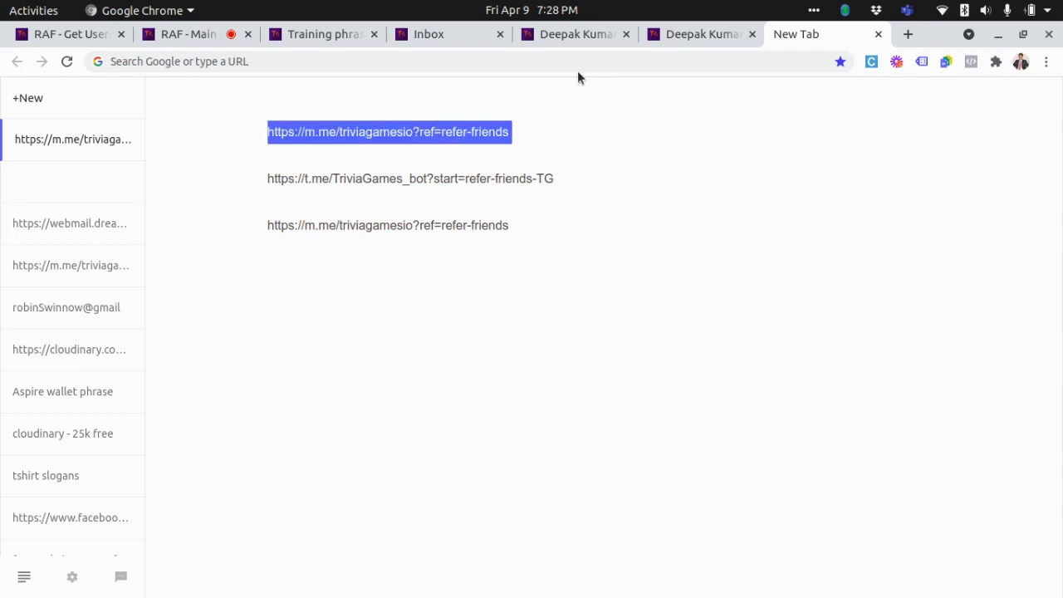
# - Return to the main flow and examine the --{{user_id}} suffix of the Messenger referral URL alongside Condition #1
pyautogui.click(198, 38)
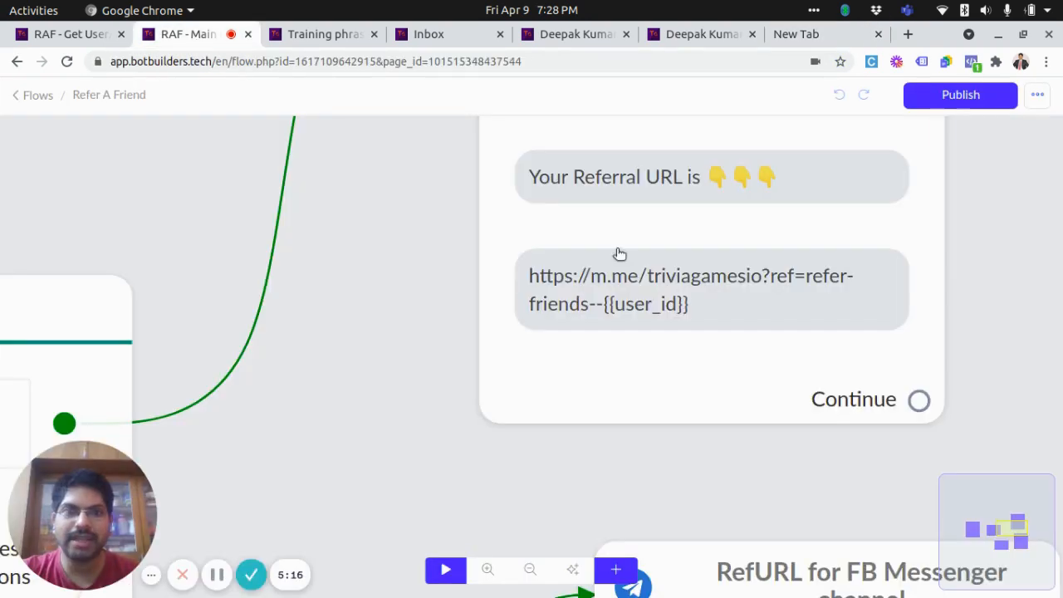
pyautogui.click(662, 296)
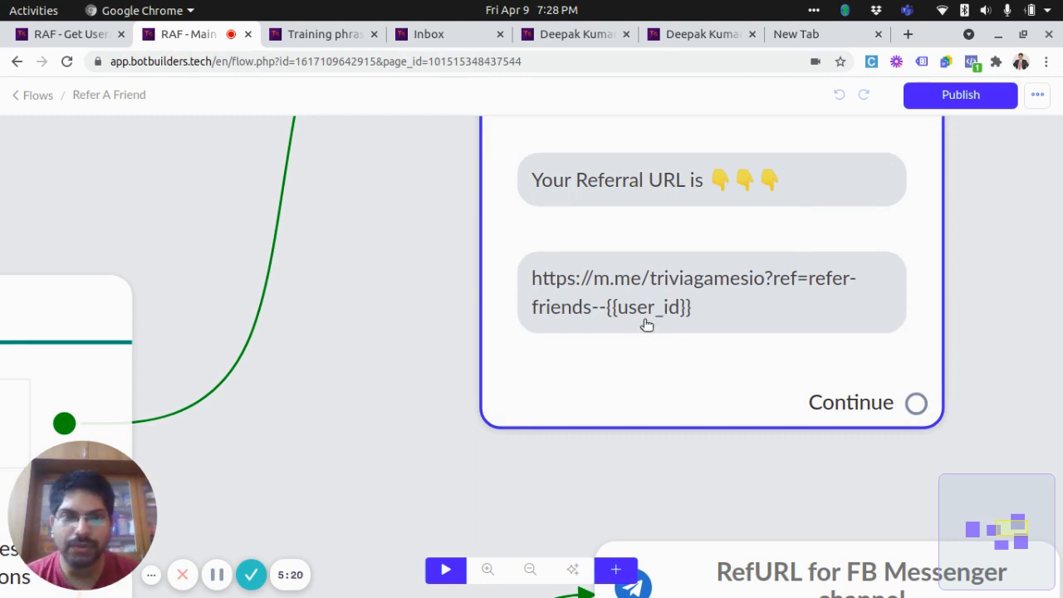
pyautogui.scroll(-2, 493, 301)
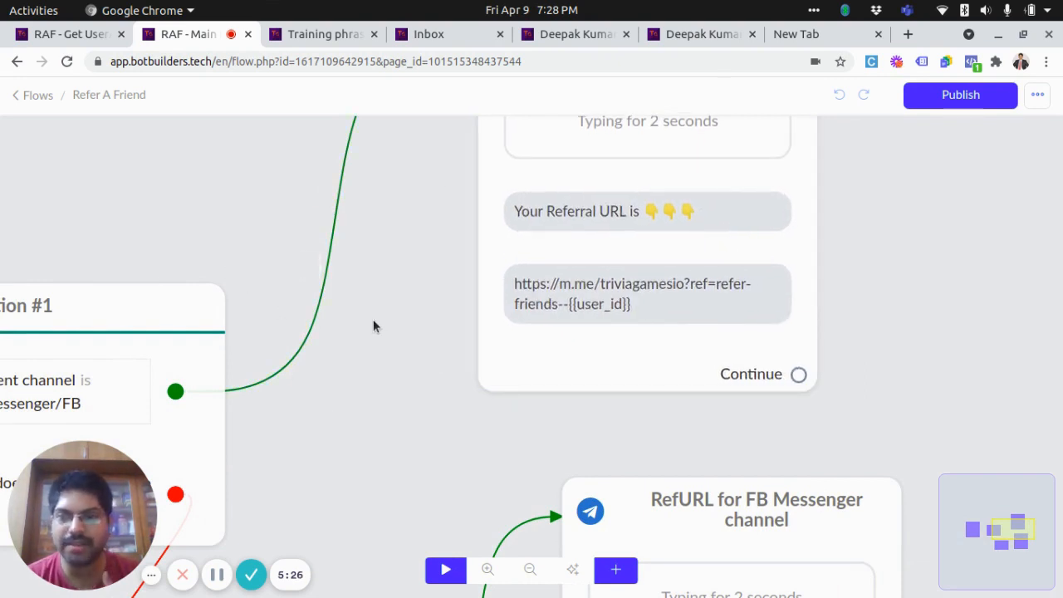
pyautogui.scroll(-1, 373, 326)
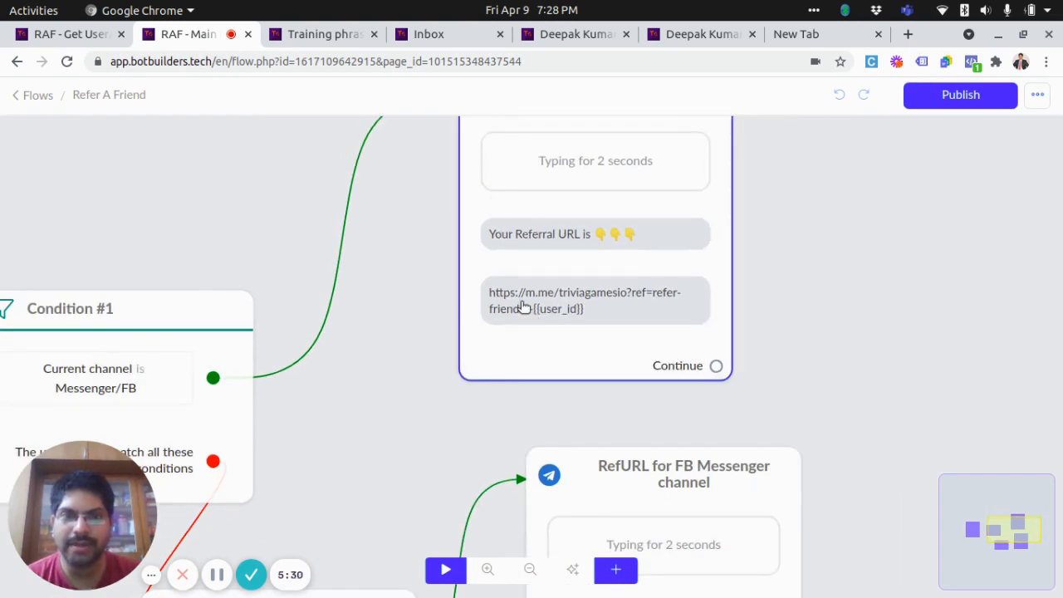
pyautogui.click(124, 392)
pyautogui.click(544, 183)
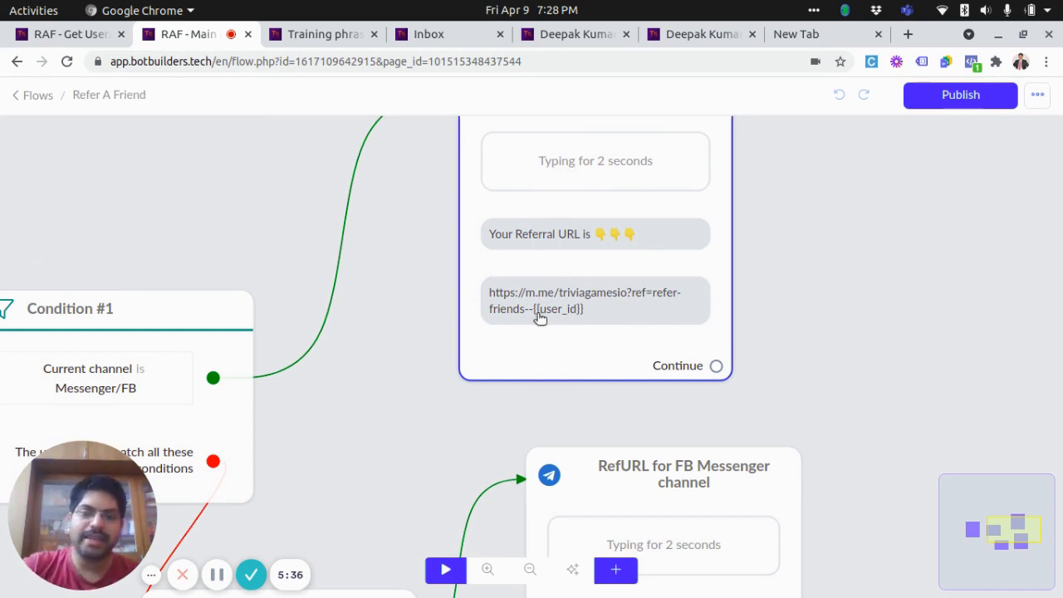
# - Switch to Messenger and open the TriviaGames chat to examine the personalised referral URL sent by the bot
pyautogui.hotkey('alt', 'Tab')
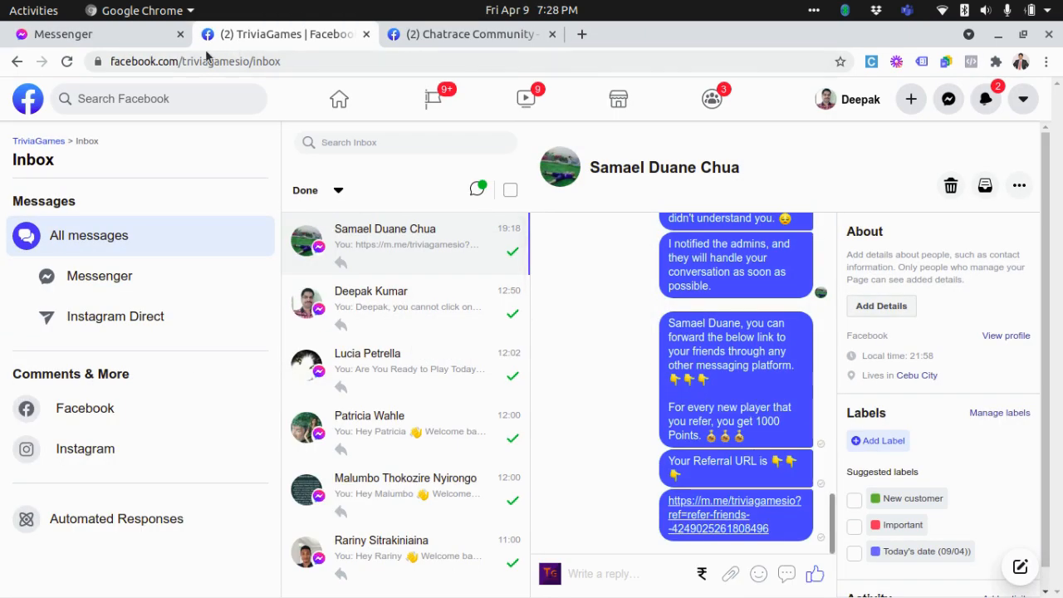
pyautogui.click(147, 37)
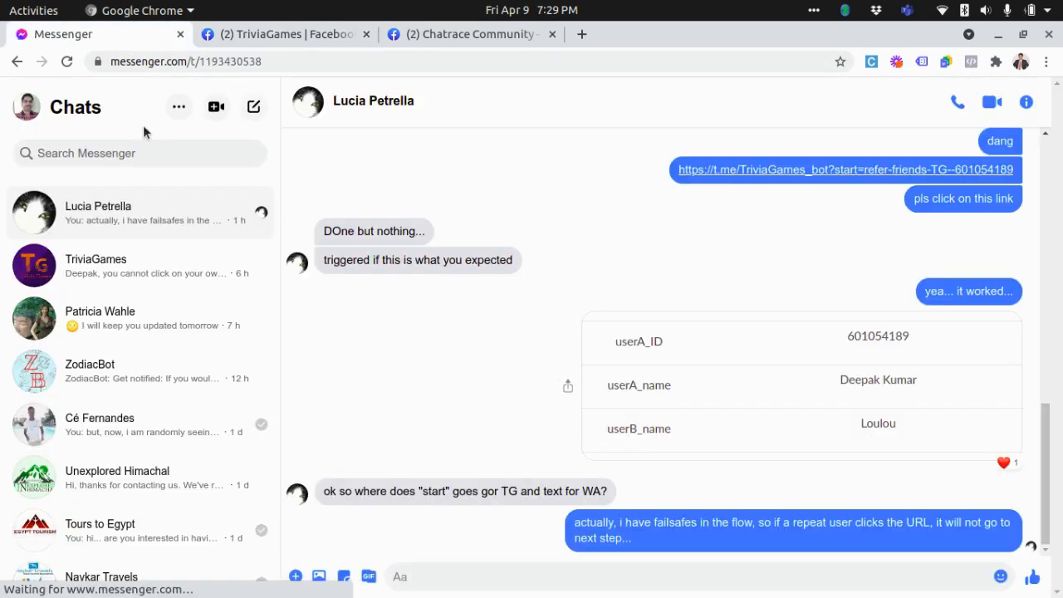
pyautogui.click(137, 281)
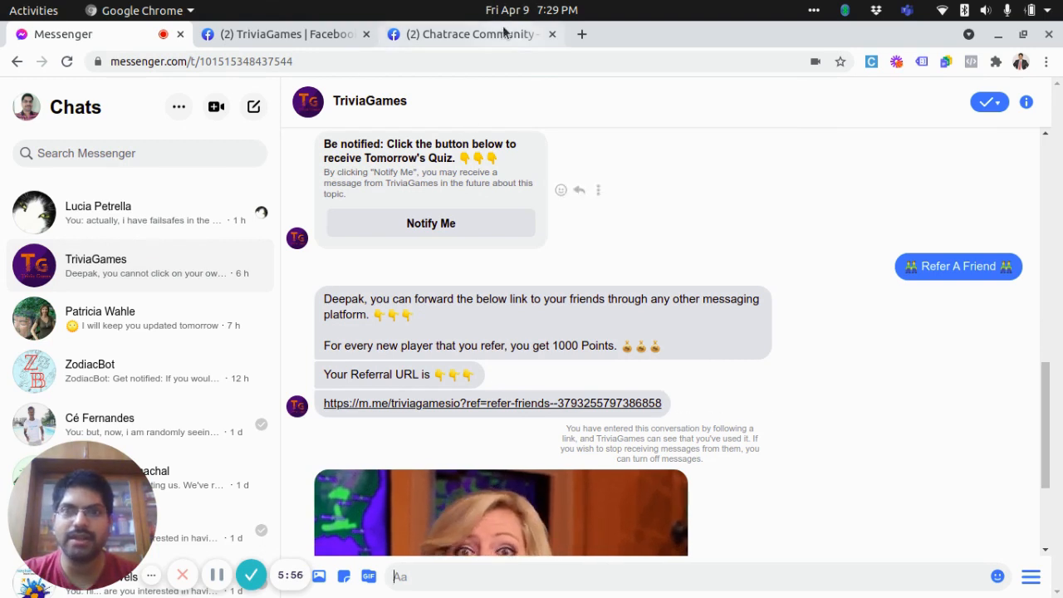
# - Return to the main flow and examine the Condition #2 Telegram channel check reached from Condition #1's non-matching branch
pyautogui.hotkey('alt', 'Tab')
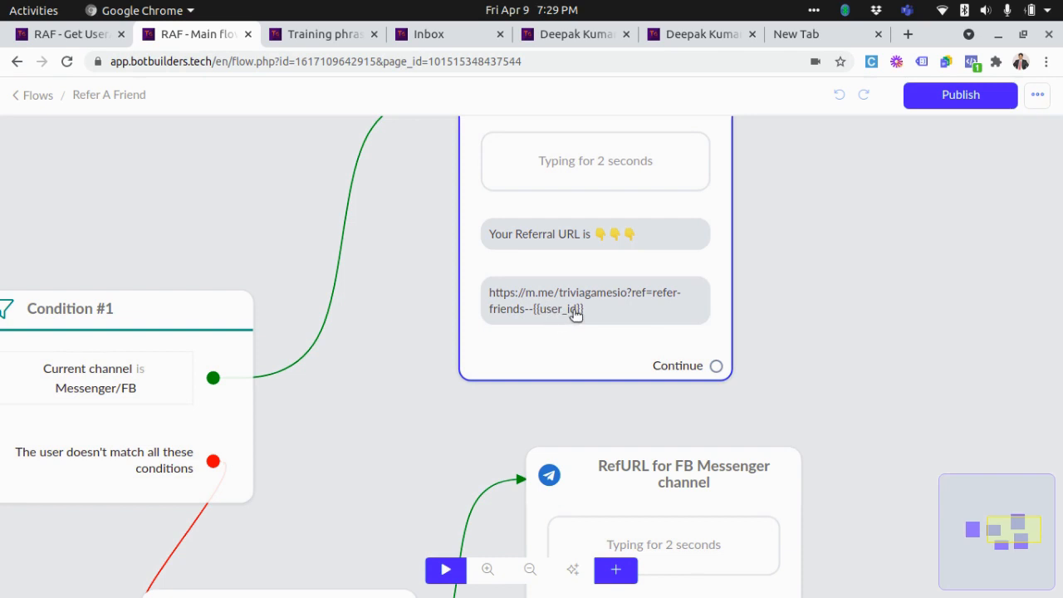
pyautogui.scroll(-1, 806, 295)
pyautogui.scroll(-3, 665, 297)
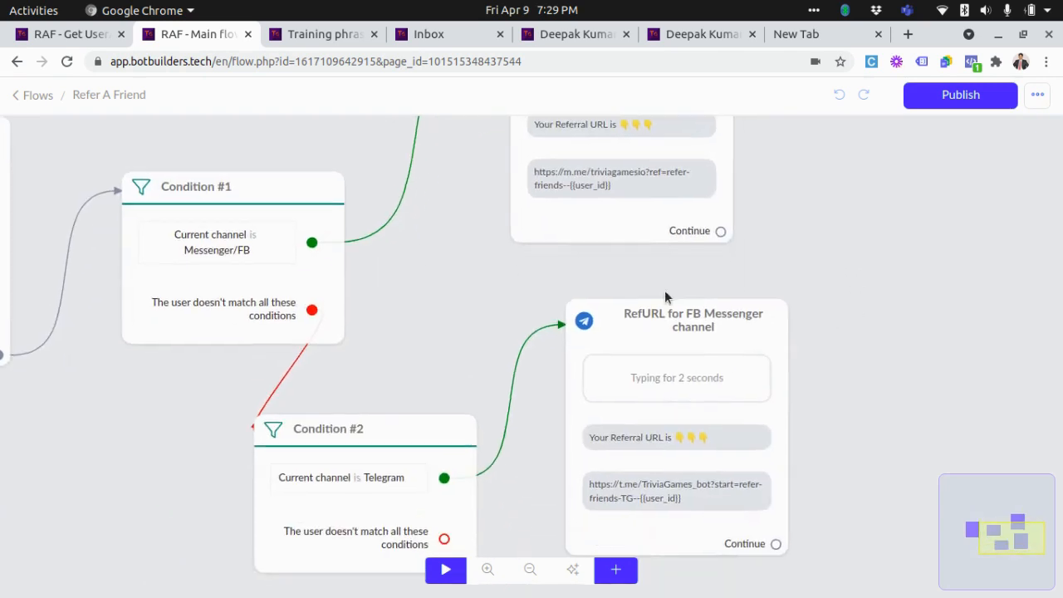
pyautogui.scroll(-3, 178, 348)
pyautogui.scroll(1, 178, 334)
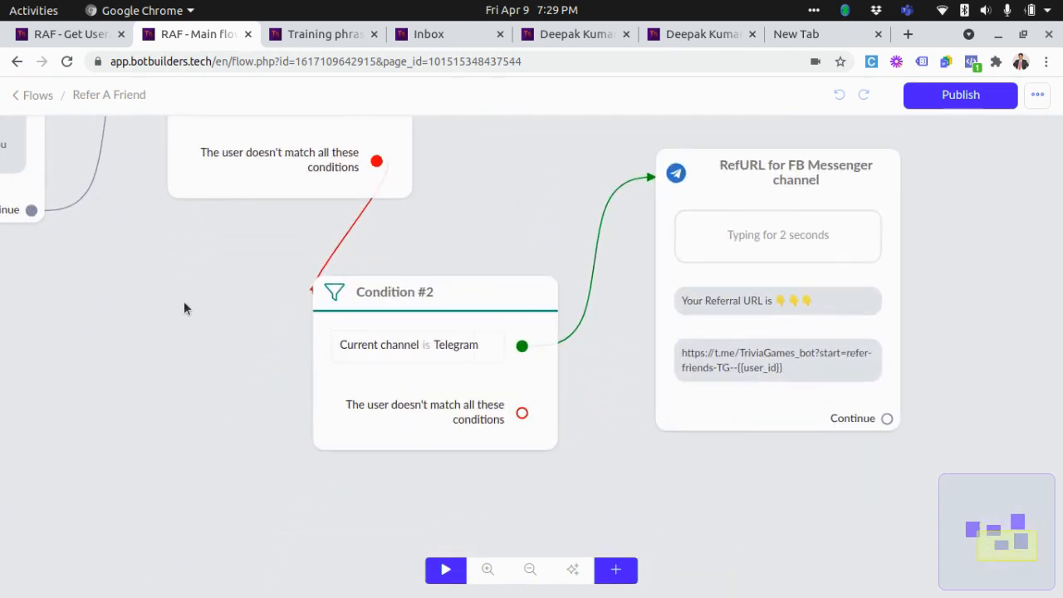
pyautogui.scroll(-1, 198, 265)
pyautogui.moveTo(198, 265); pyautogui.dragTo(194, 298)
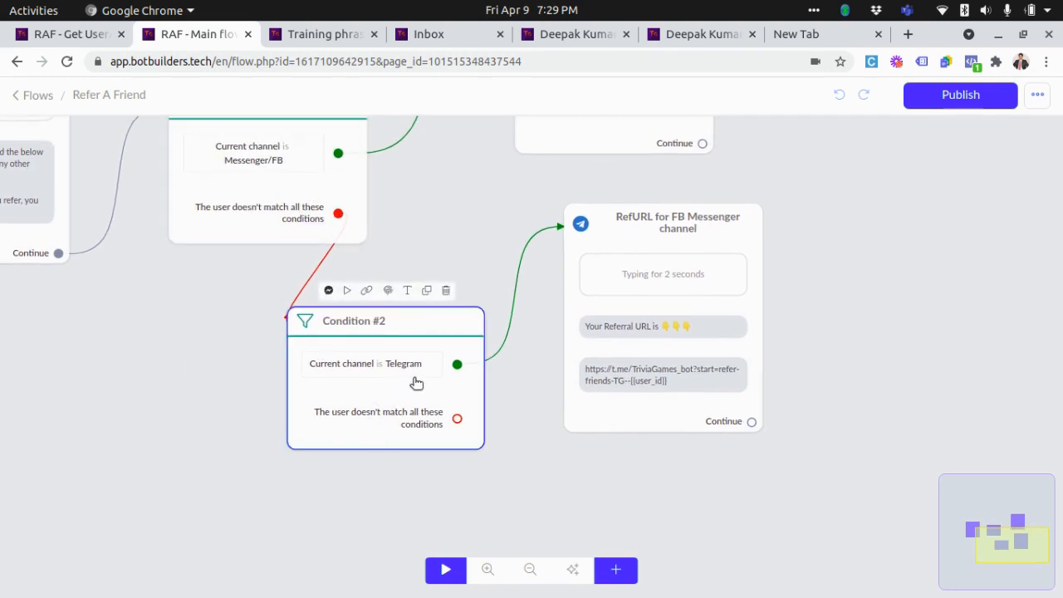
pyautogui.scroll(-1, 451, 385)
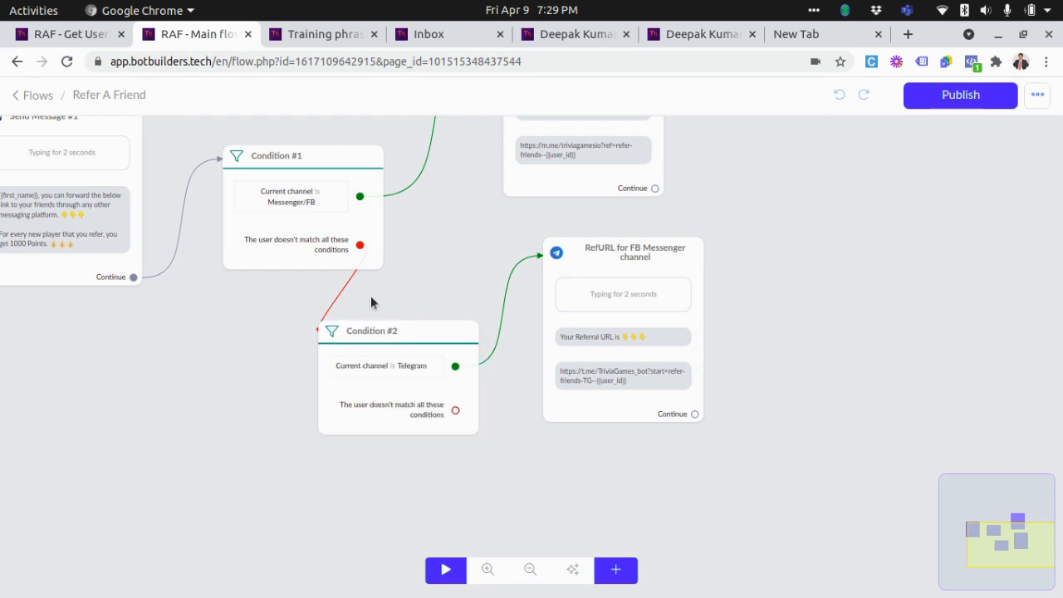
pyautogui.scroll(1, 530, 401)
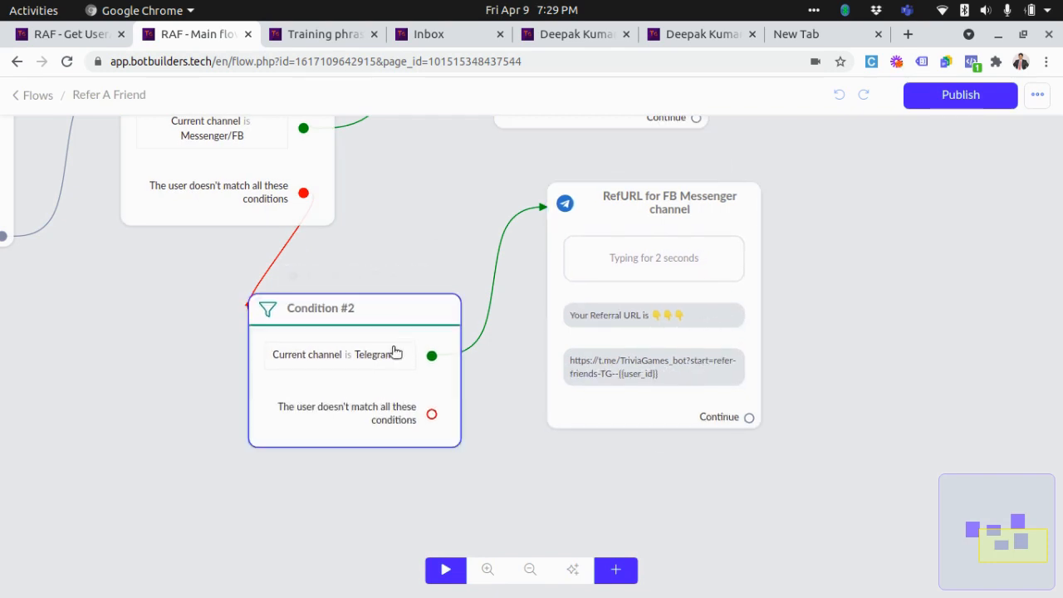
pyautogui.scroll(2, 366, 355)
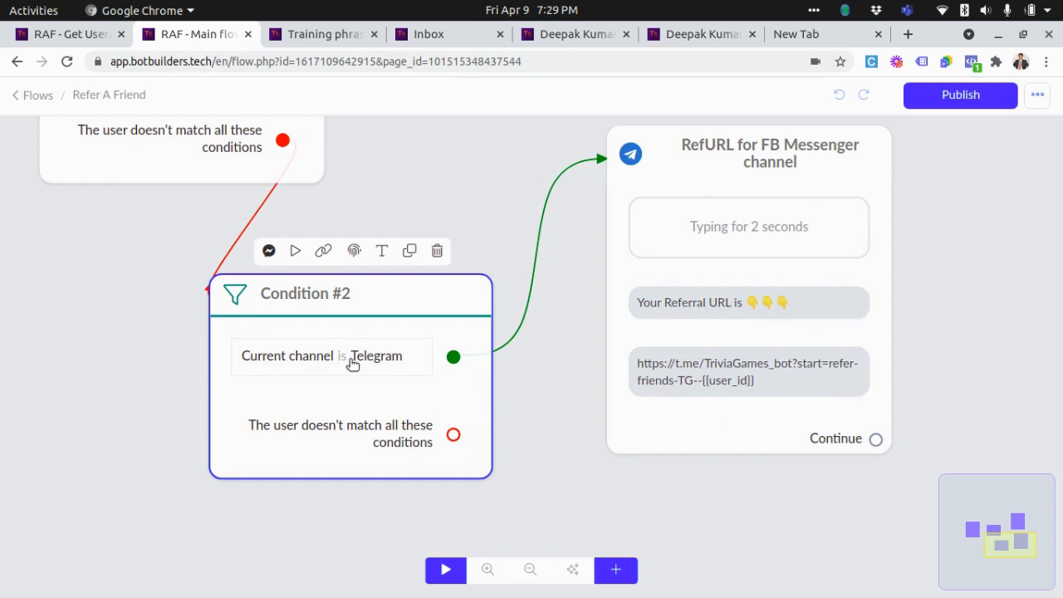
# - Check the message type of the Telegram referral URL node, close its settings and examine its t.me referral link
pyautogui.click(646, 159)
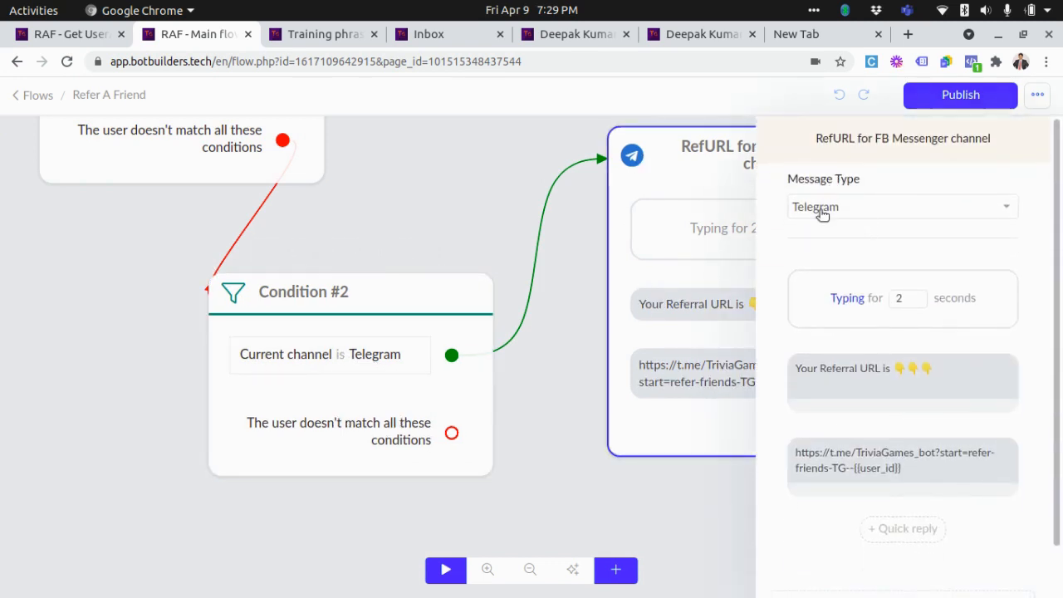
pyautogui.click(558, 375)
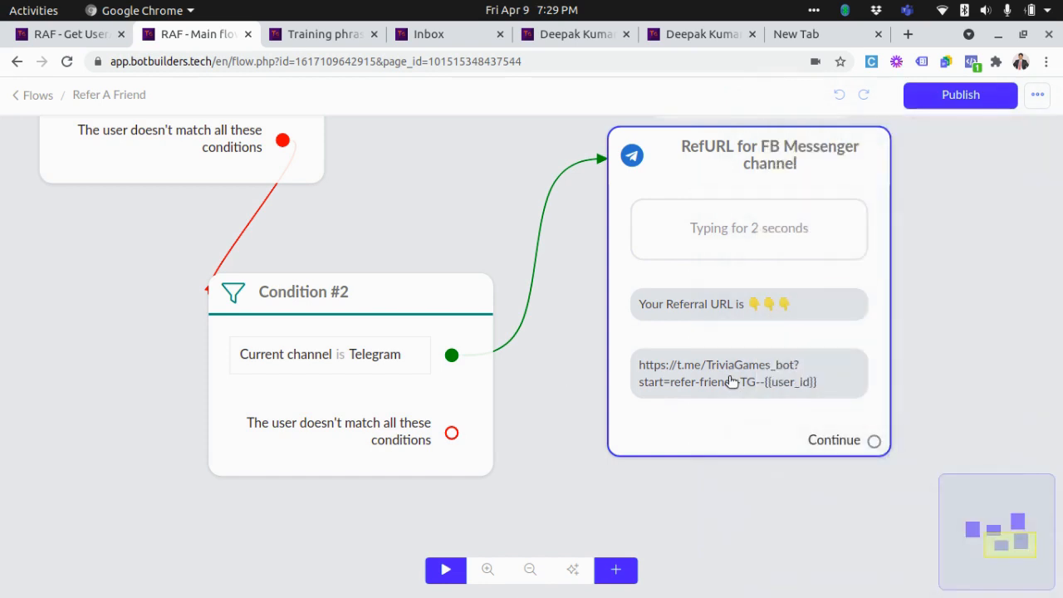
pyautogui.scroll(2, 731, 379)
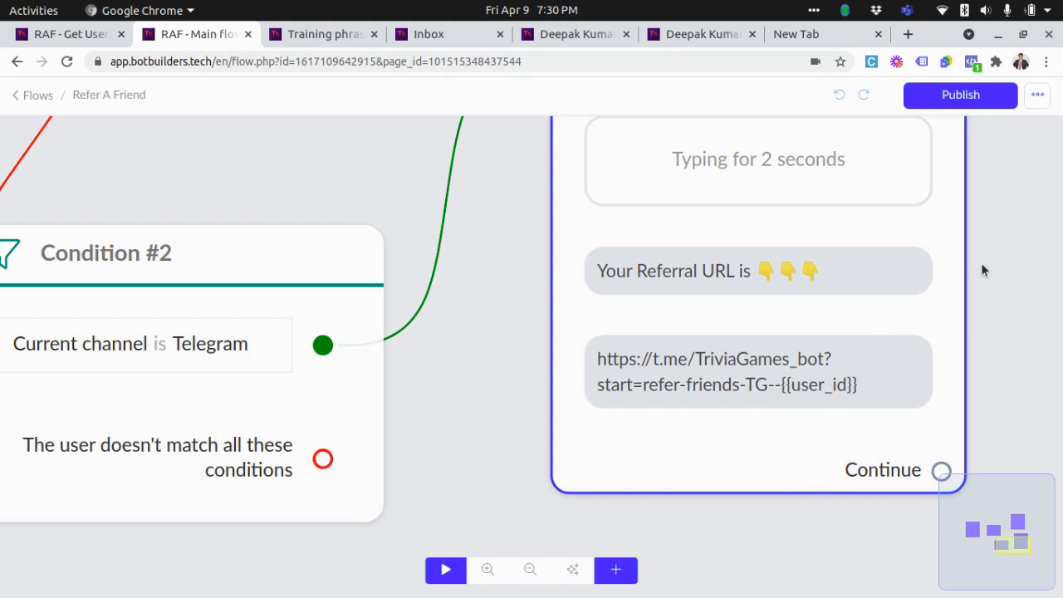
# - Switch to Messenger and trigger Refer A Friend in the TriviaGames chat to request a referral URL
pyautogui.scroll(-5, 982, 262)
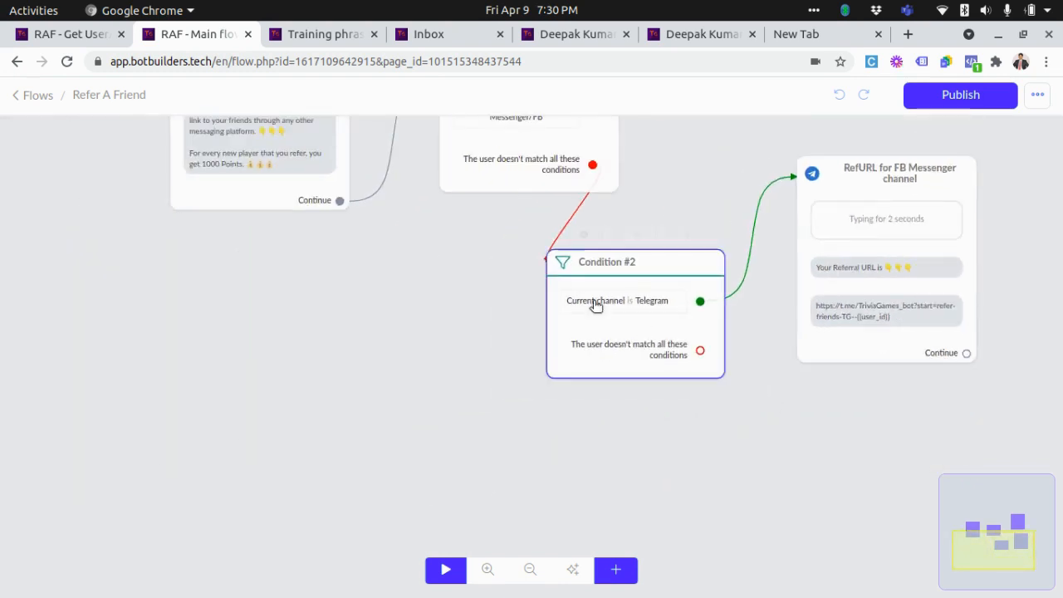
pyautogui.scroll(-5, 371, 301)
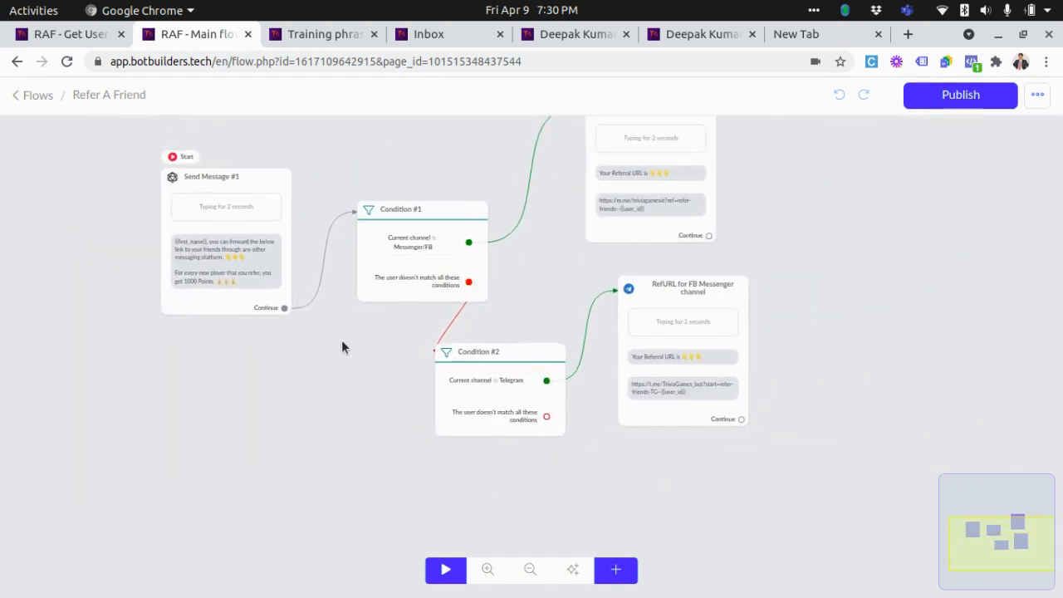
pyautogui.hotkey('alt', 'Tab')
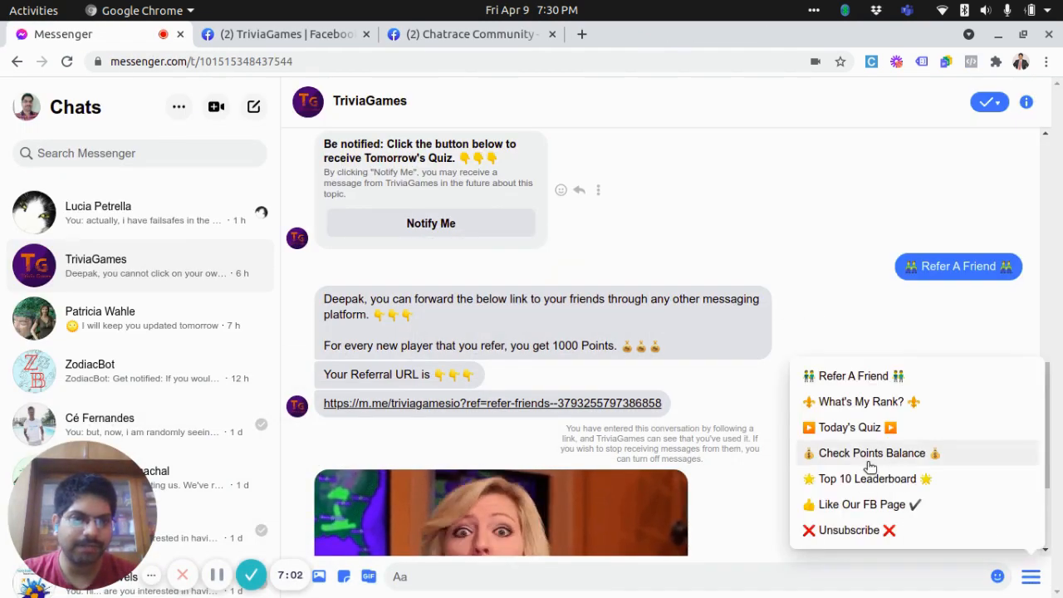
pyautogui.click(849, 378)
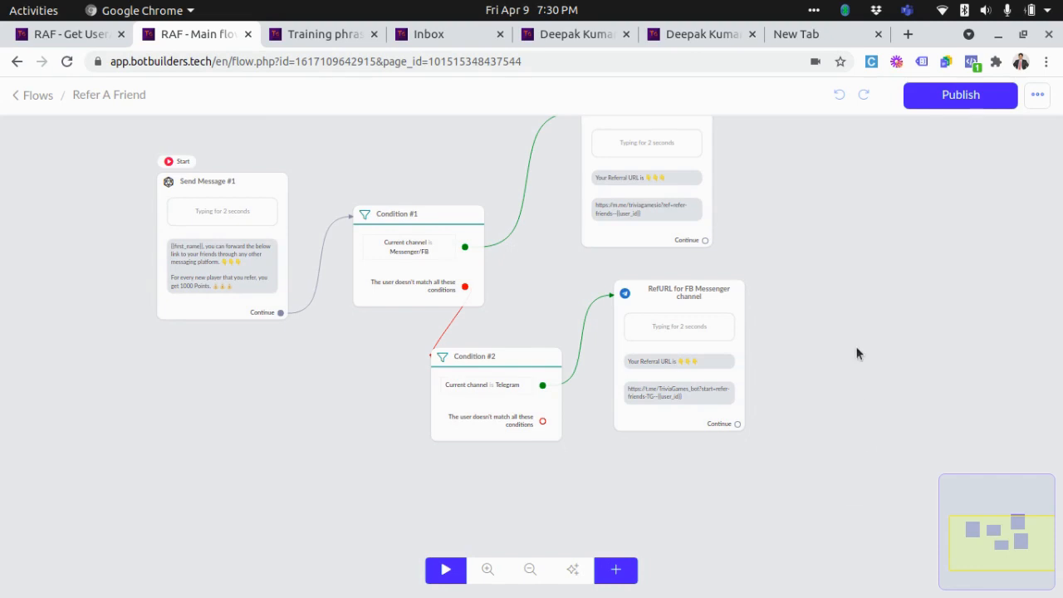
# - Return to the main flow, add a blank comment note and place it above Condition #1
pyautogui.moveTo(858, 354); pyautogui.dragTo(847, 377)
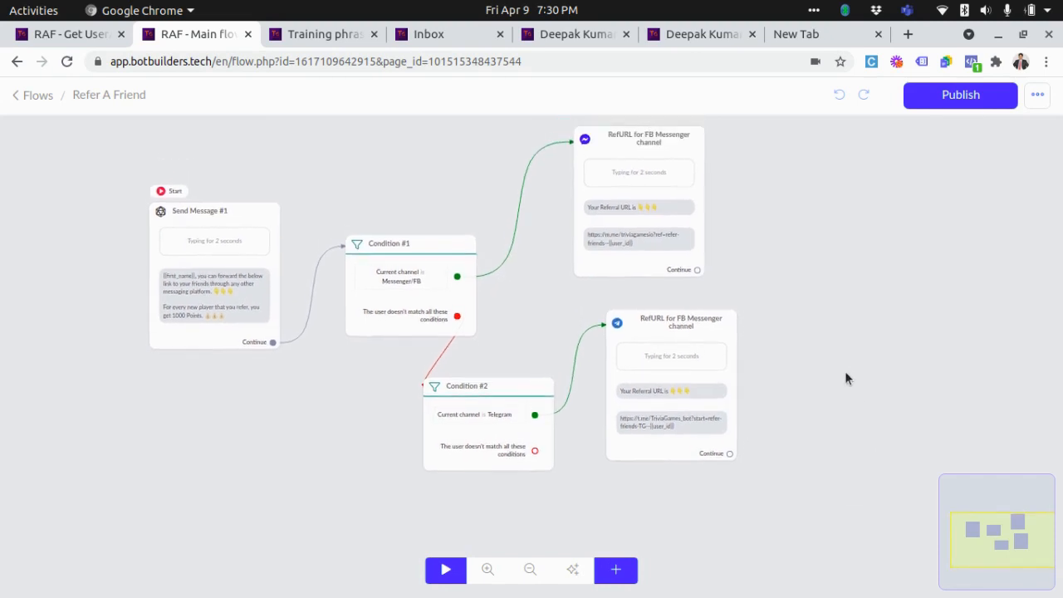
pyautogui.moveTo(795, 256); pyautogui.dragTo(798, 308)
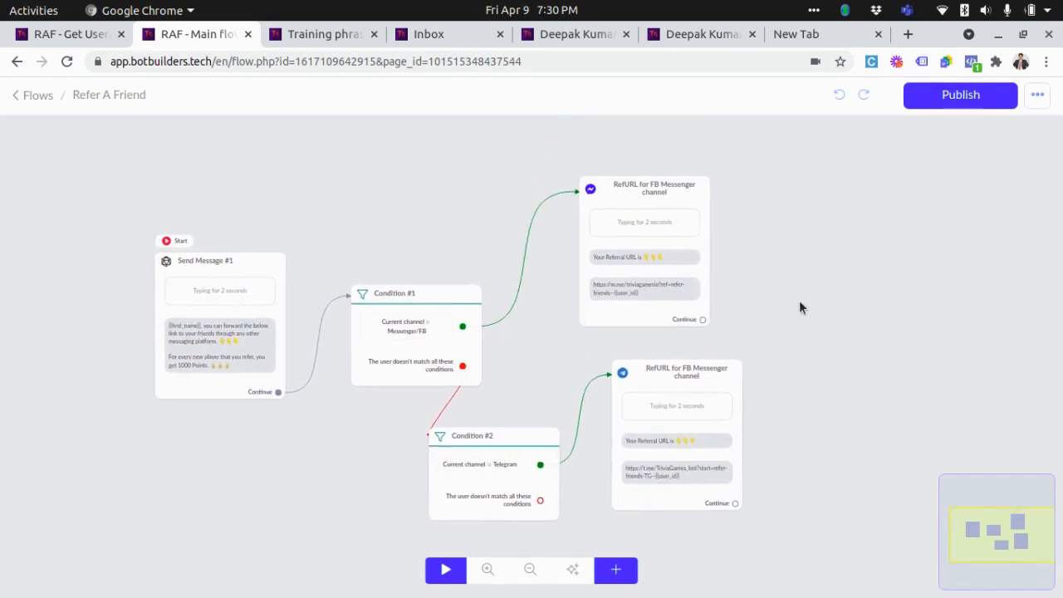
pyautogui.click(619, 569)
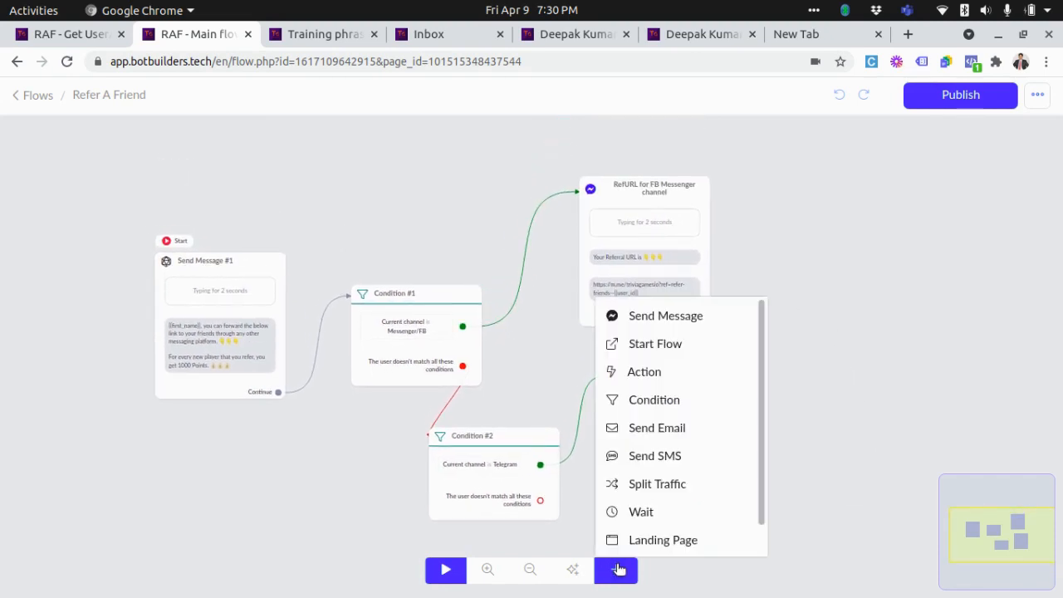
pyautogui.scroll(-1, 693, 453)
pyautogui.click(681, 535)
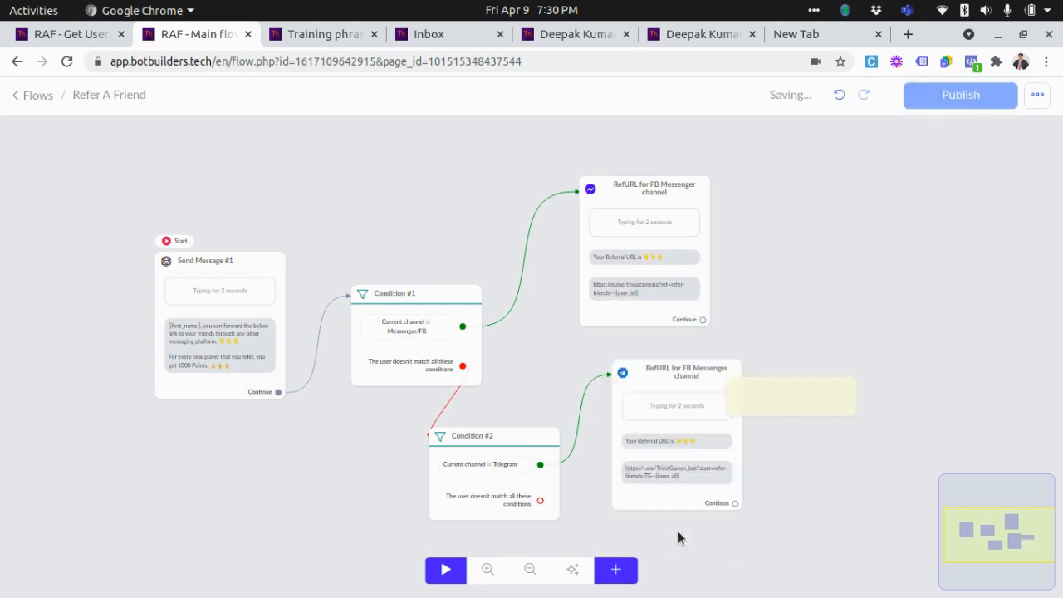
pyautogui.moveTo(759, 397); pyautogui.dragTo(373, 189)
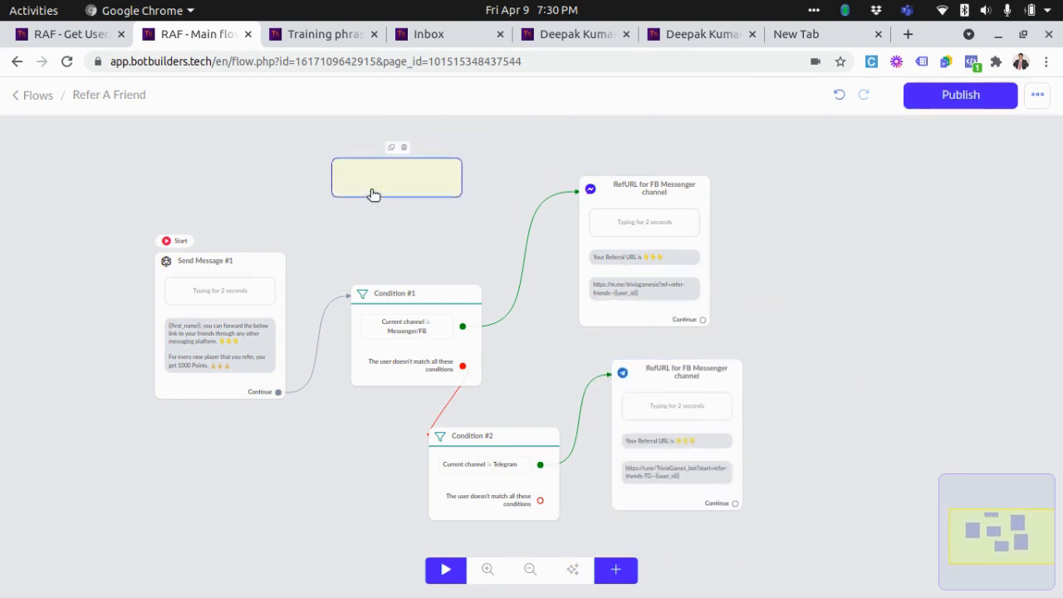
# - Write "This flow happens for User A" in the comment note and publish the flow
pyautogui.click(374, 191)
pyautogui.click(833, 166)
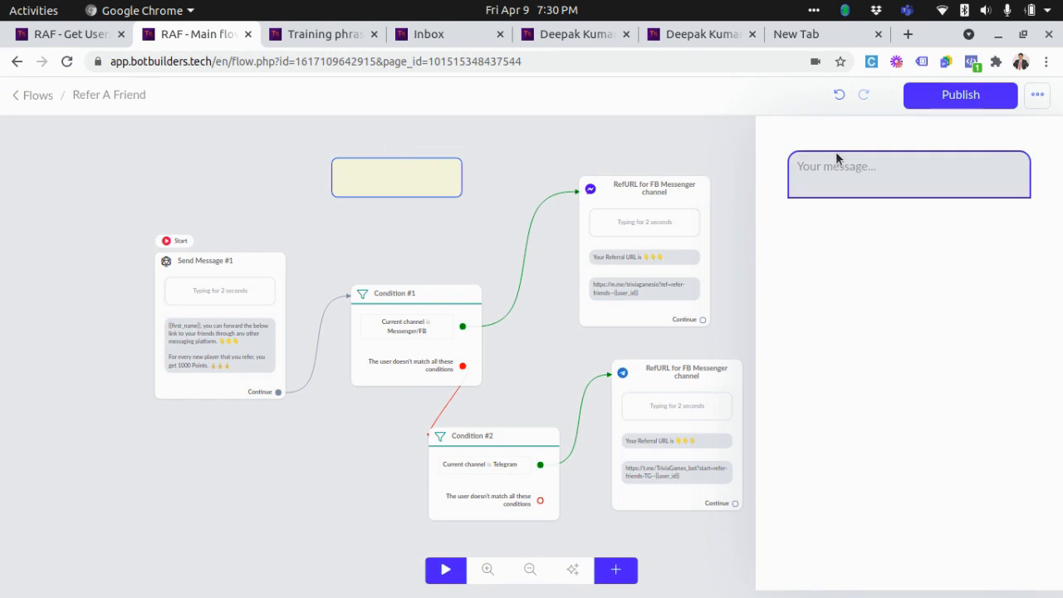
pyautogui.write('This flow happens for User A')
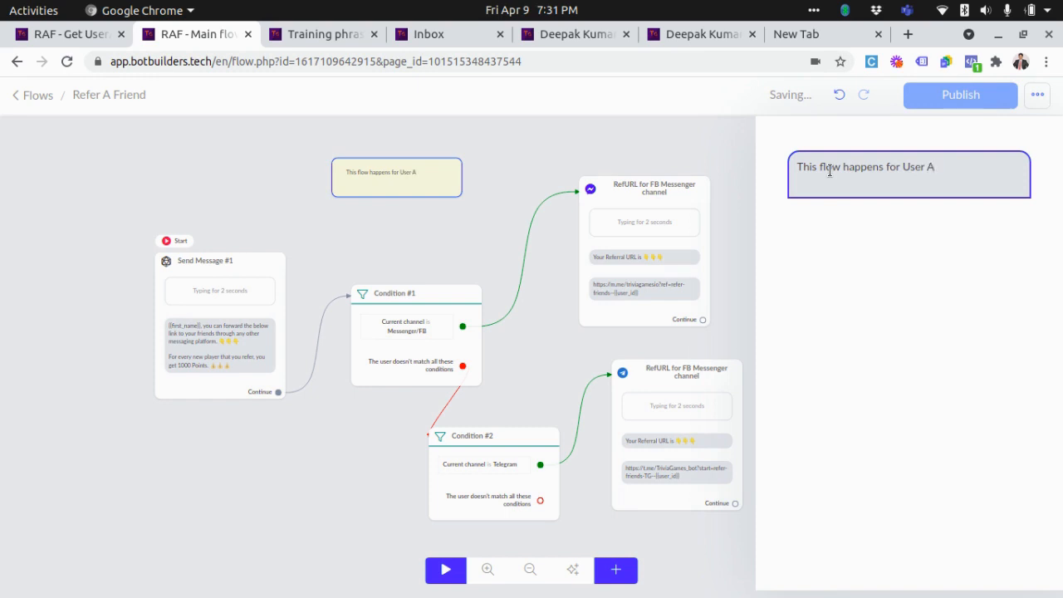
pyautogui.tripleClick(829, 170)
pyautogui.click(492, 144)
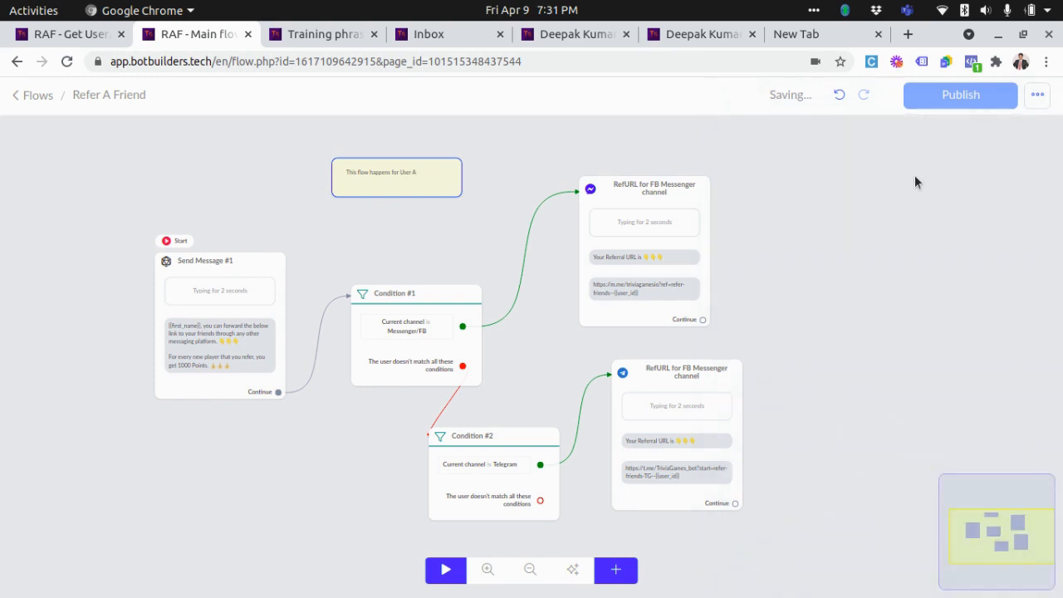
pyautogui.click(946, 98)
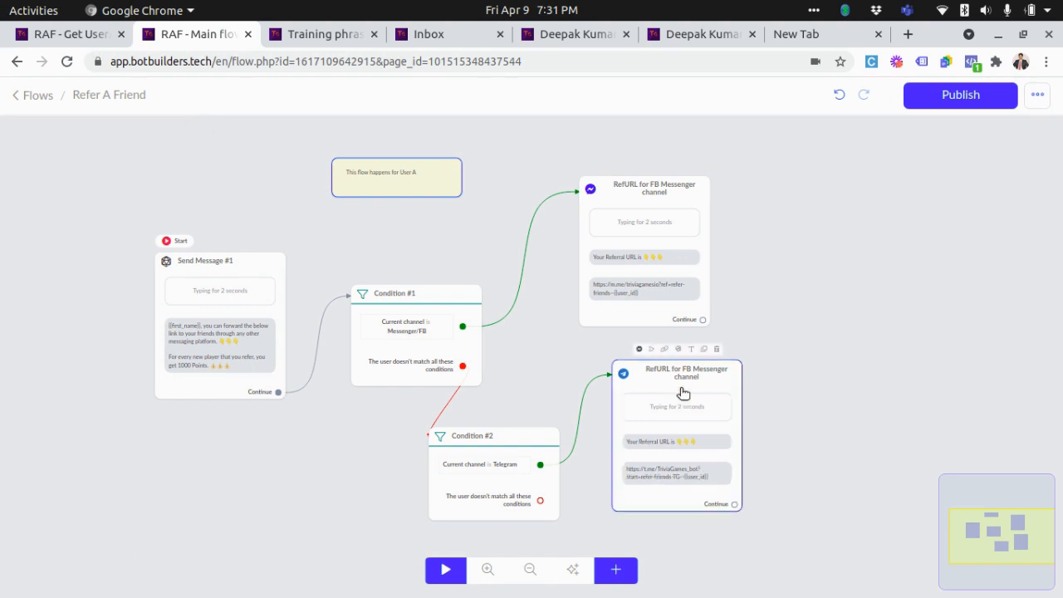
# - Examine the {{user_id}} parameter in the Messenger referral URL node and switch to the RAF - Get User flow
pyautogui.scroll(3, 681, 394)
pyautogui.scroll(5, 597, 162)
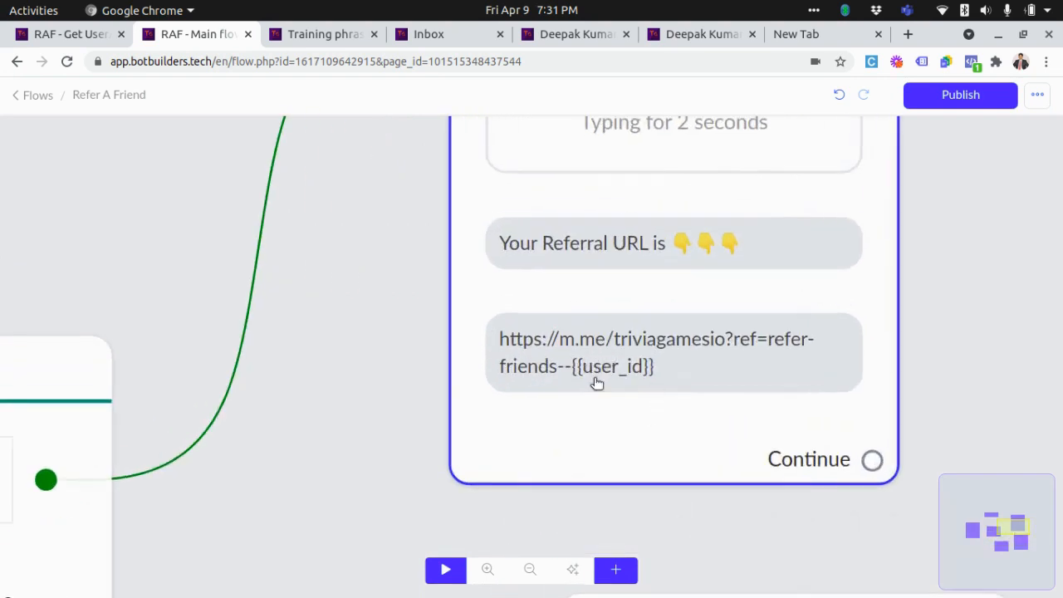
pyautogui.click(51, 35)
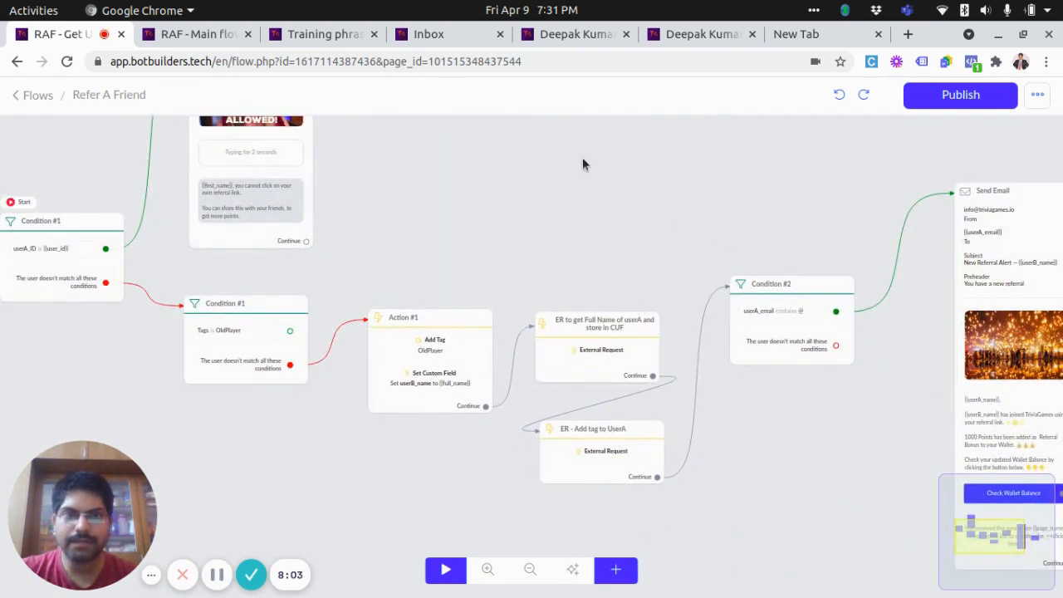
# - Open the Messenger user's profile page and examine the user ID, tags and custom fields before the referral test
pyautogui.click(663, 34)
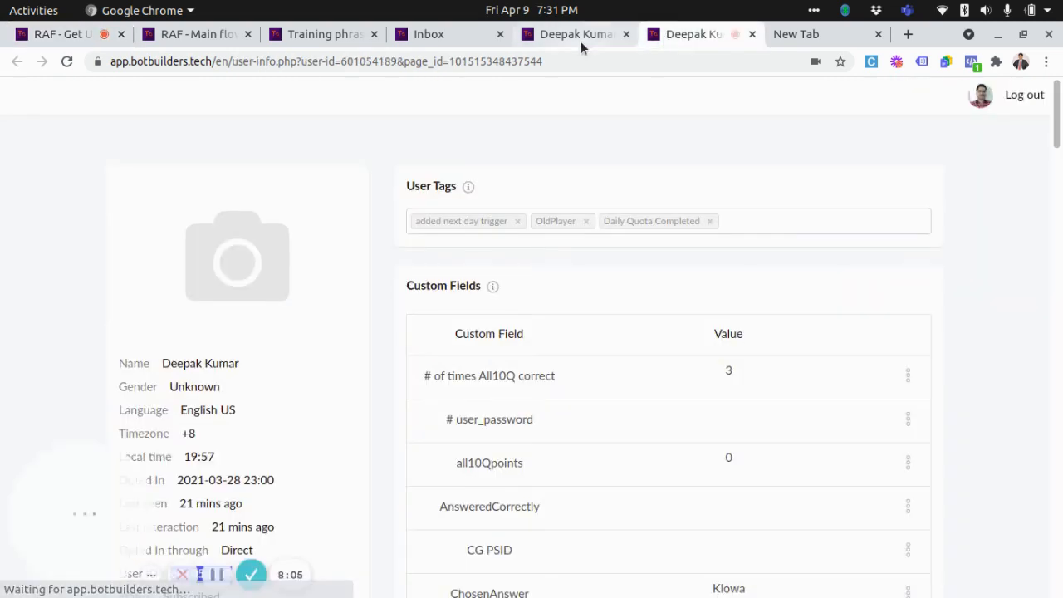
pyautogui.click(582, 45)
pyautogui.scroll(8, 989, 405)
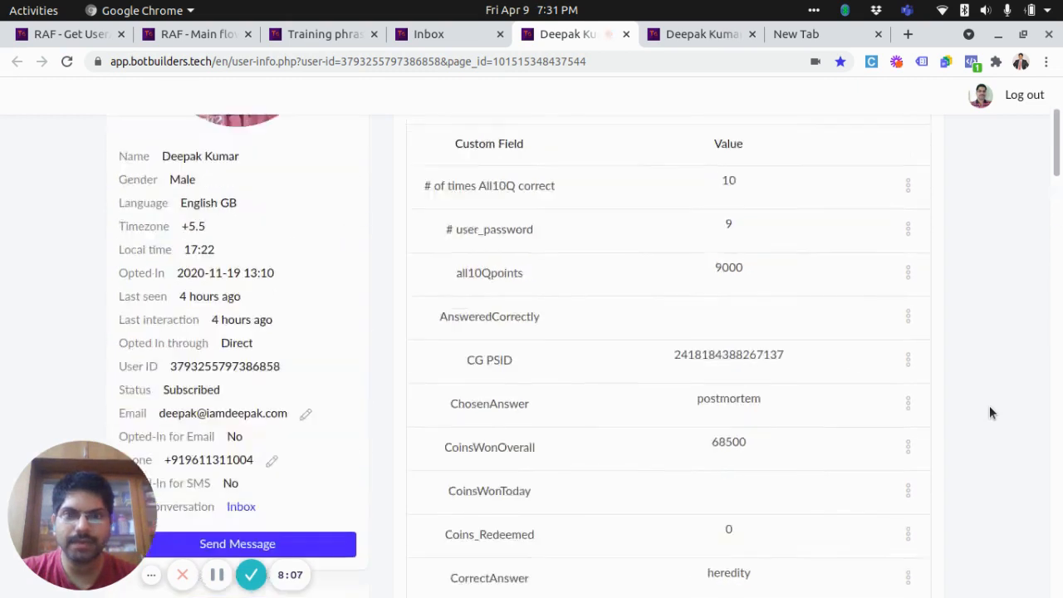
pyautogui.scroll(-1, 258, 332)
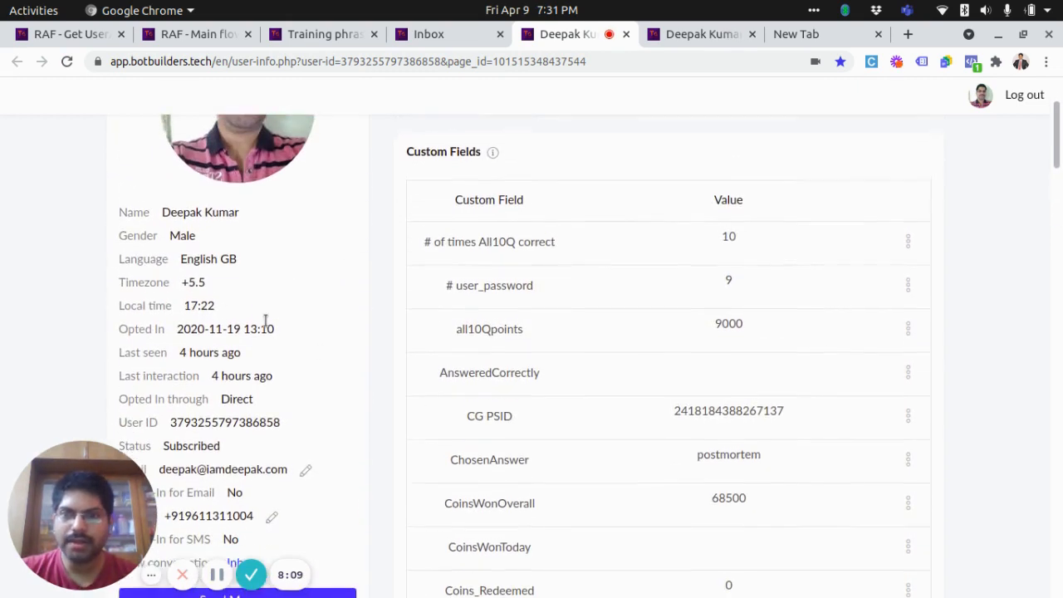
pyautogui.scroll(3, 238, 209)
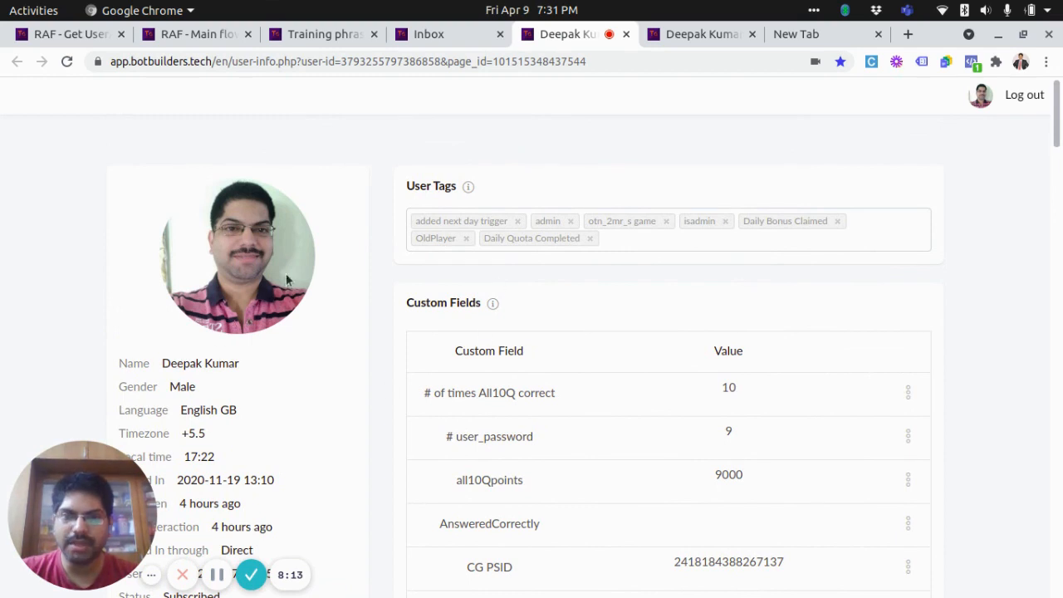
pyautogui.scroll(-10, 632, 334)
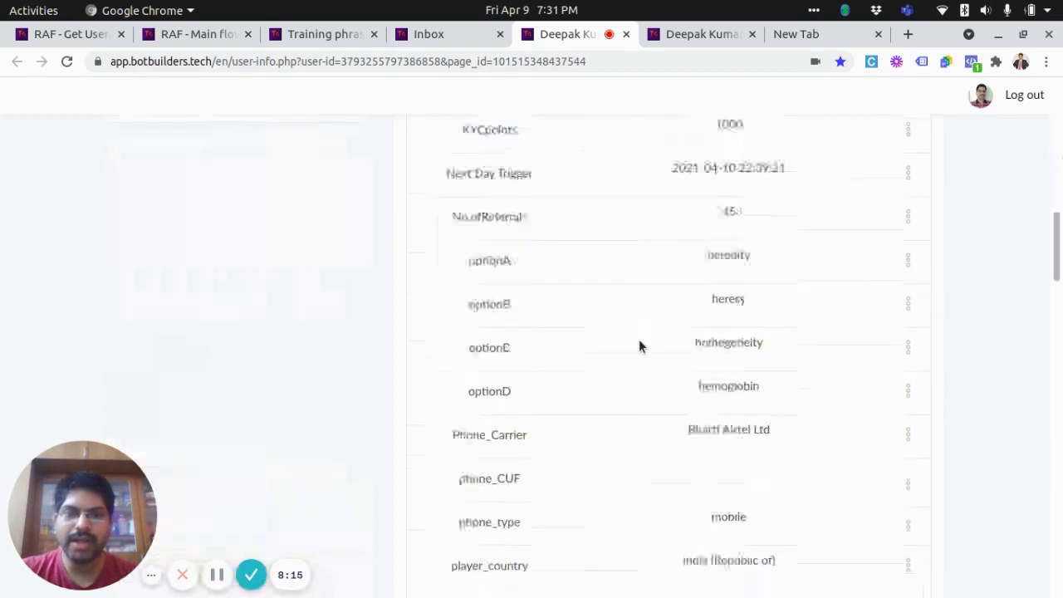
pyautogui.scroll(-10, 639, 346)
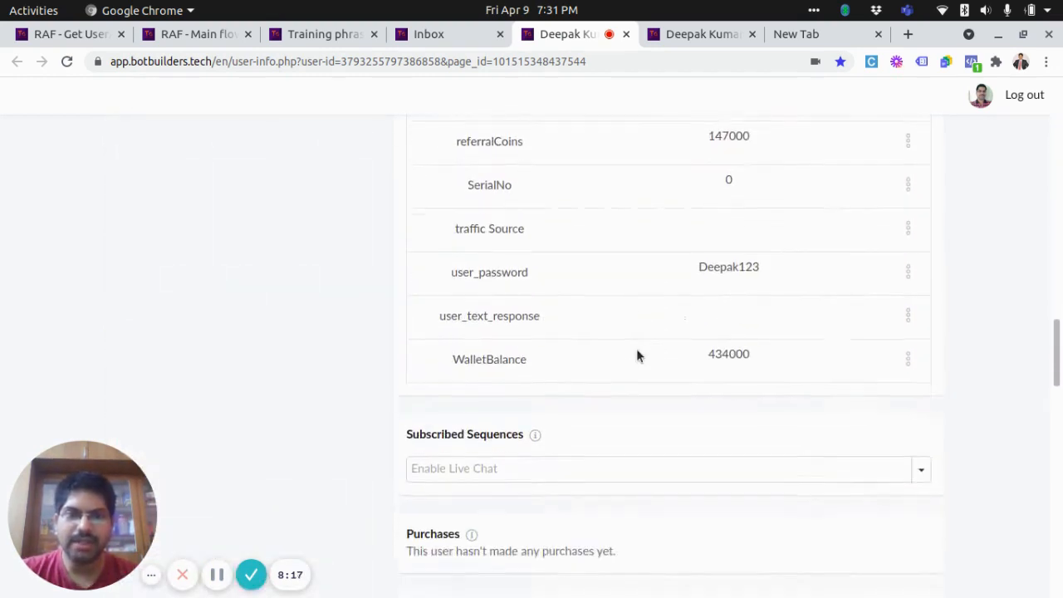
pyautogui.scroll(2, 636, 356)
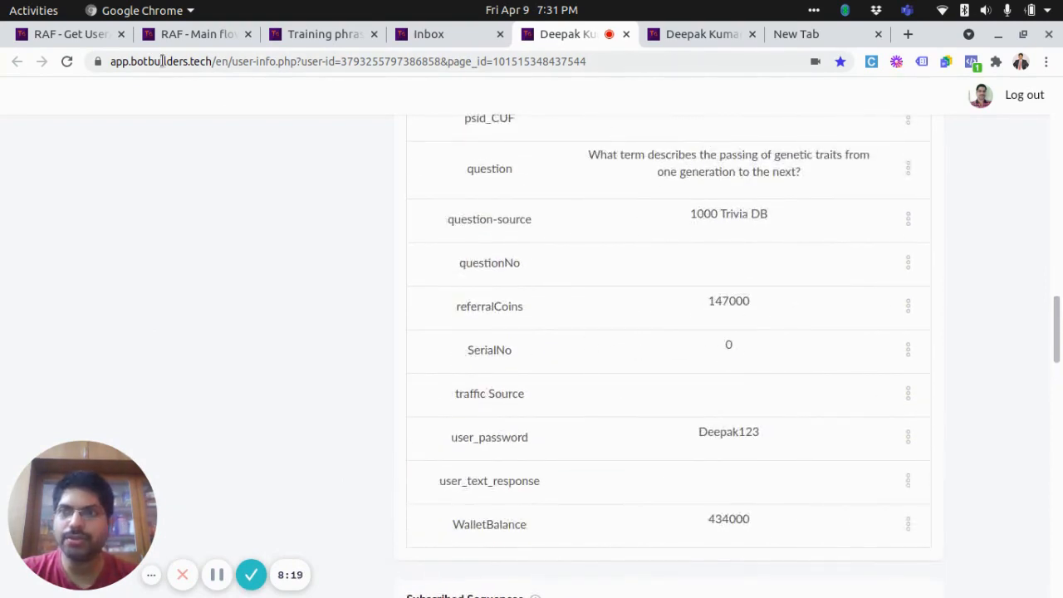
# - Return to the RAF - Get User flow and examine Action #1 as its starting node
pyautogui.click(89, 37)
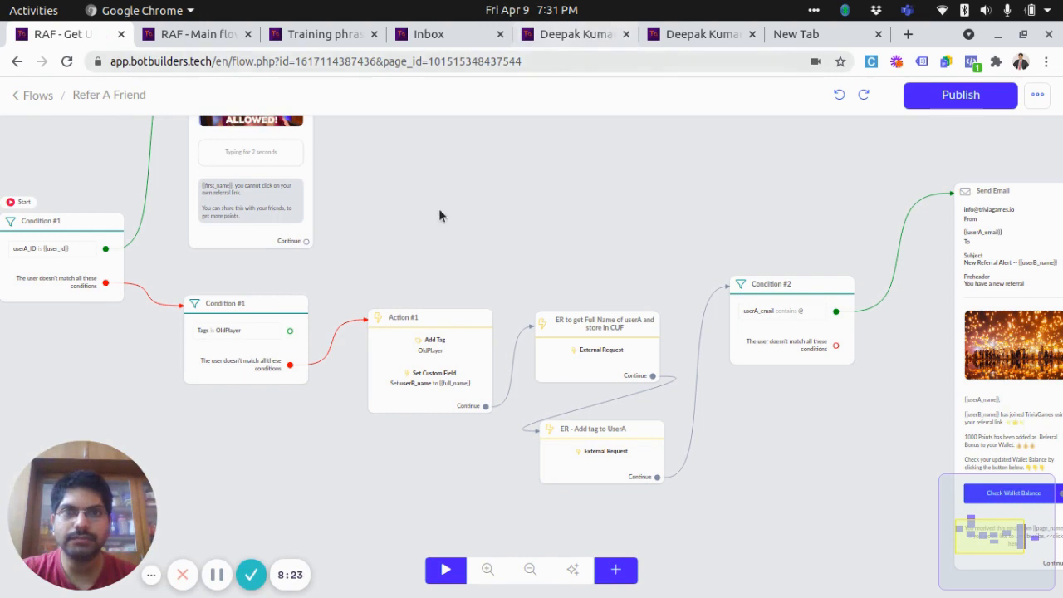
pyautogui.click(217, 574)
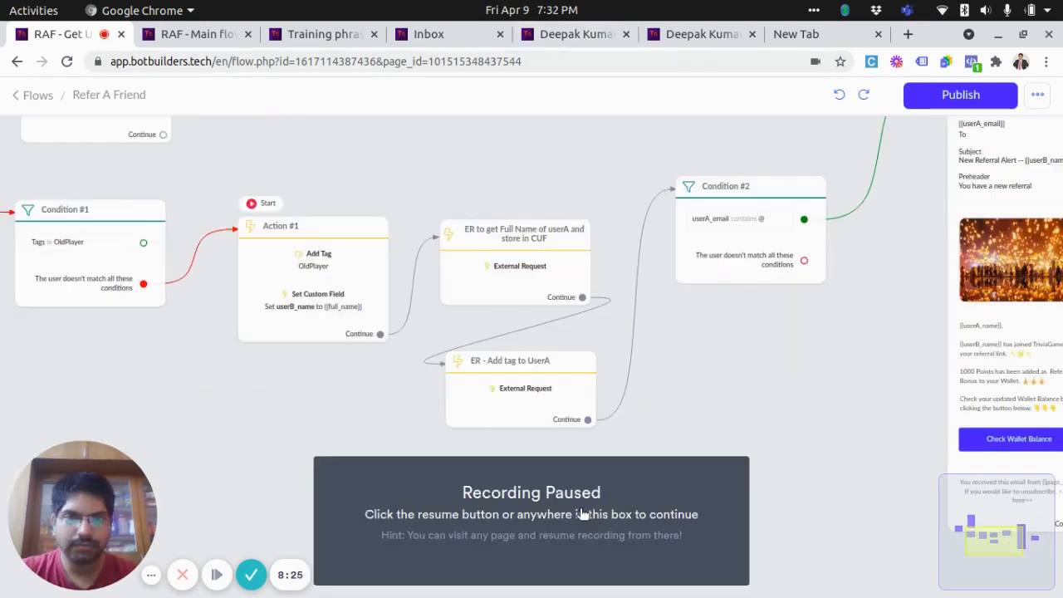
pyautogui.click(581, 511)
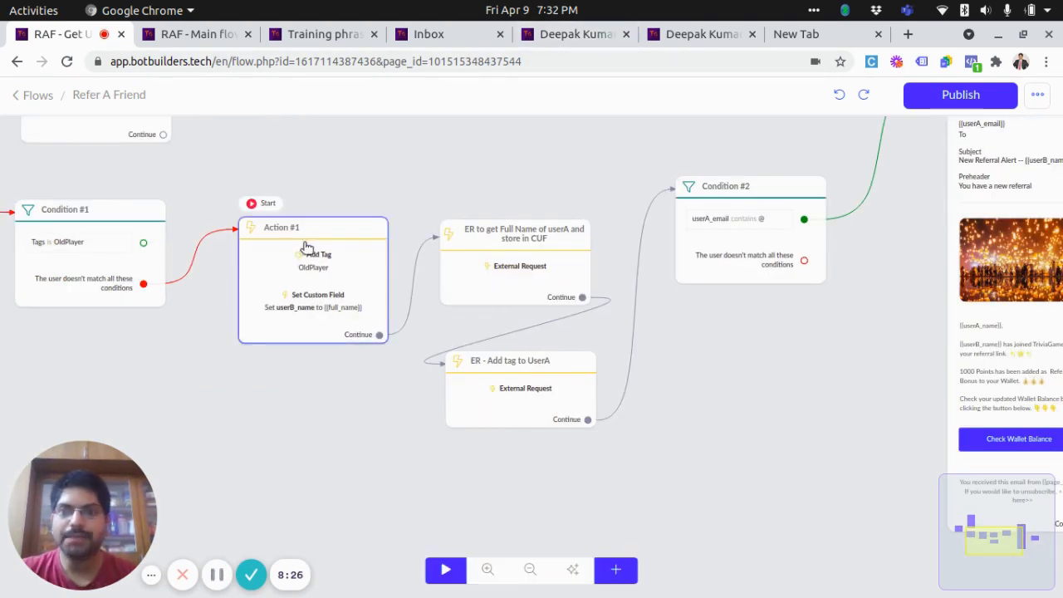
# - Switch to Messenger and open the latest referral URL from the TriviaGames chat to test it
pyautogui.hotkey('alt', 'Tab')
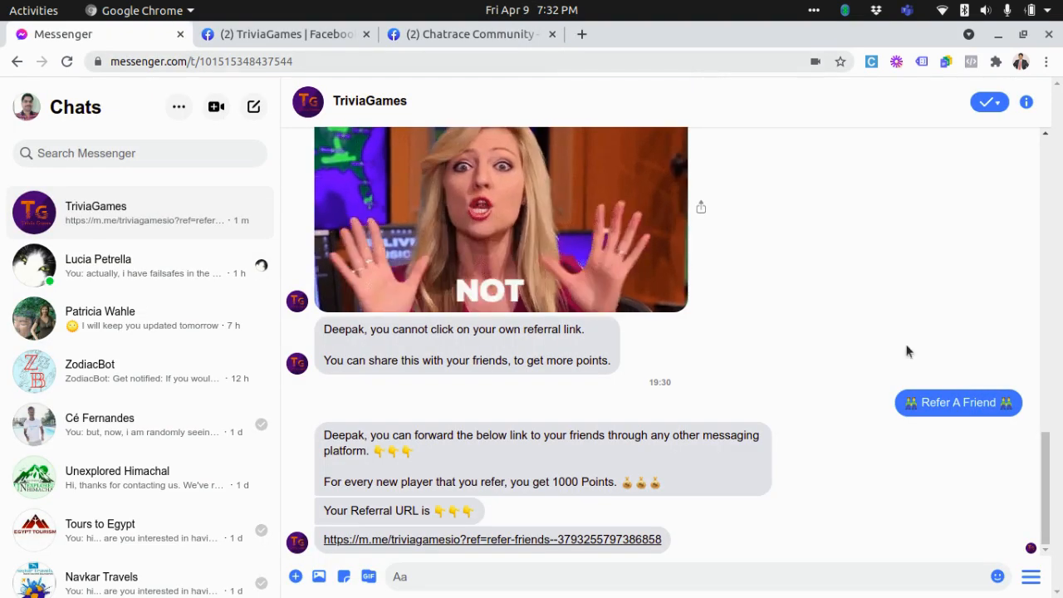
pyautogui.click(521, 544)
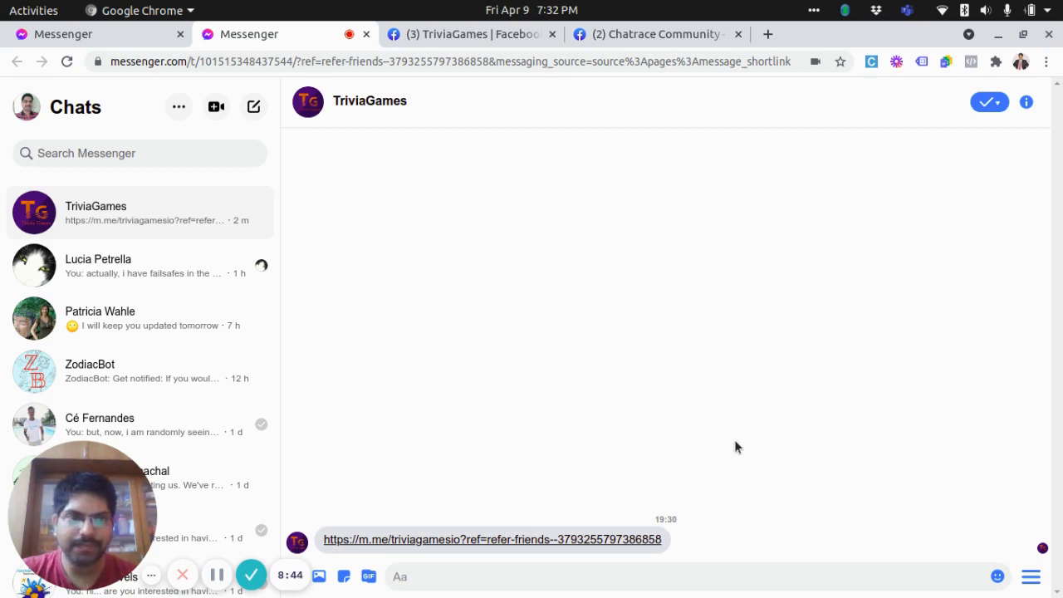
pyautogui.moveTo(604, 521); pyautogui.dragTo(718, 548)
pyautogui.click(718, 549)
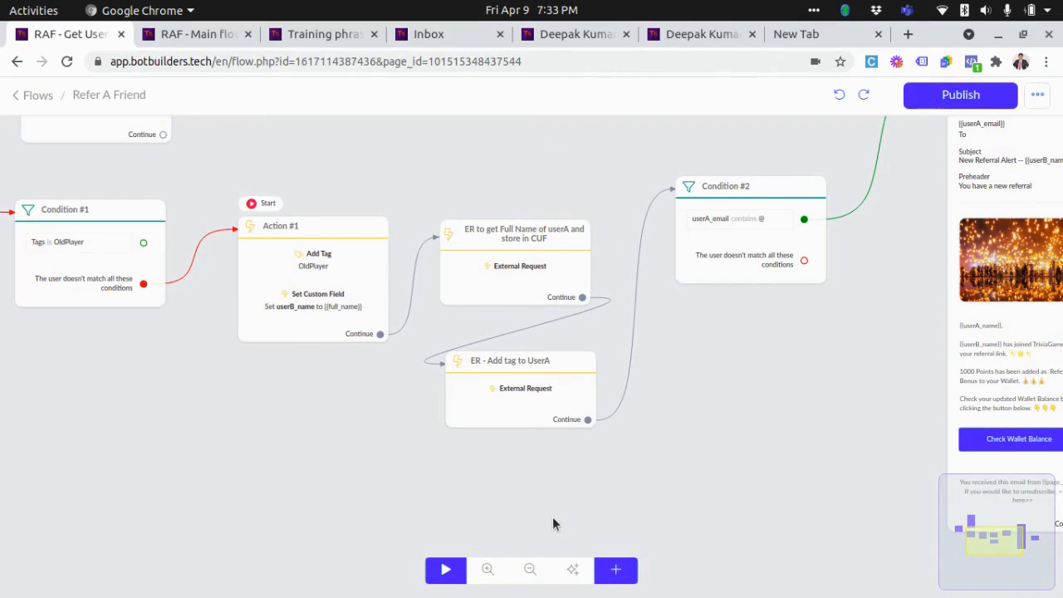
# - Return to the Messenger user's profile page, reload it and examine the userA_ID, userA_name and userB_name custom fields
pyautogui.click(685, 39)
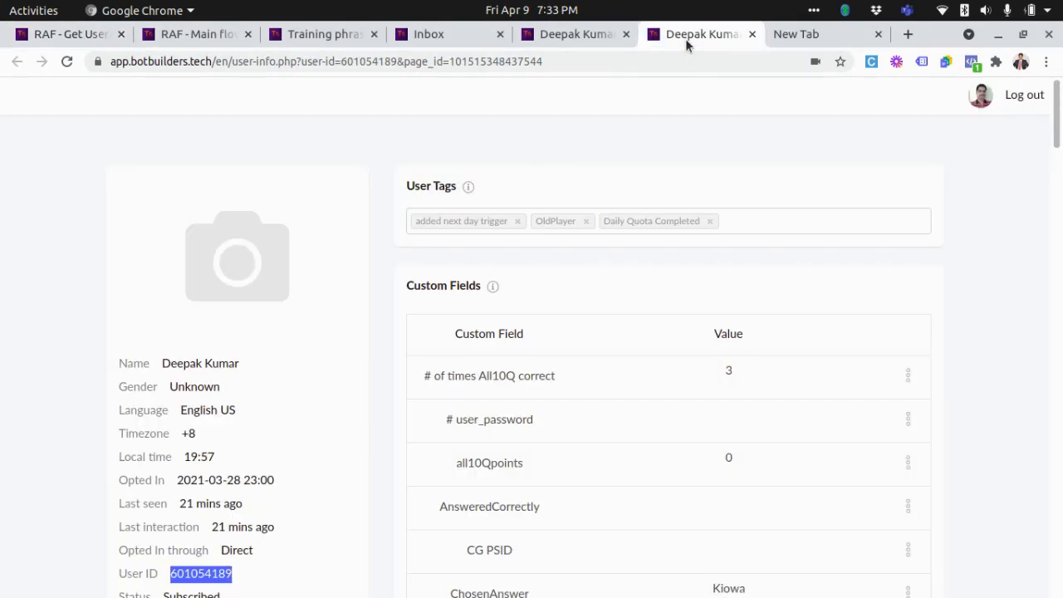
pyautogui.click(612, 33)
pyautogui.click(67, 64)
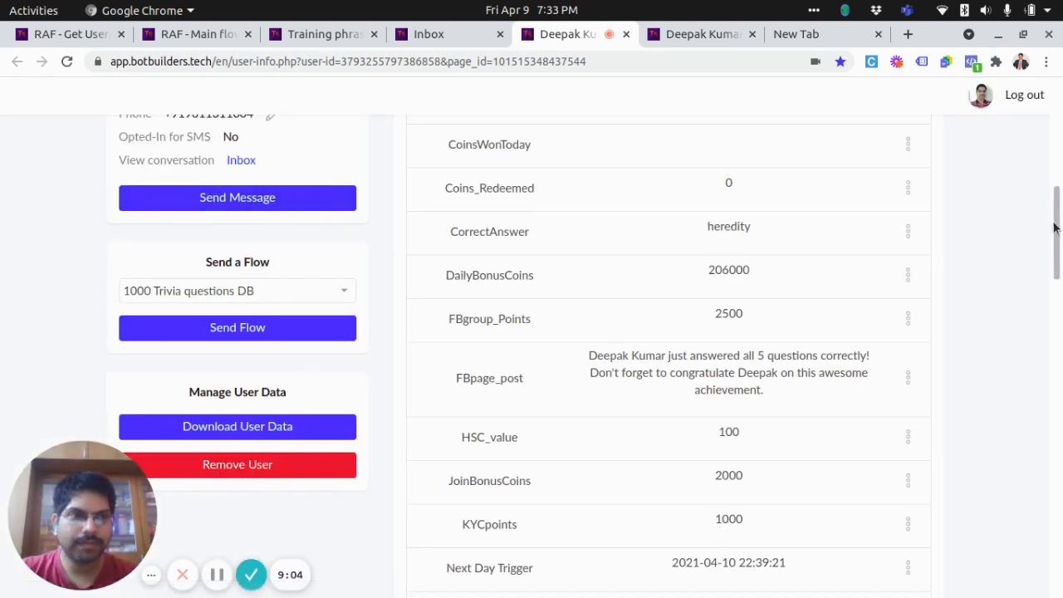
pyautogui.moveTo(1057, 225); pyautogui.dragTo(1060, 461)
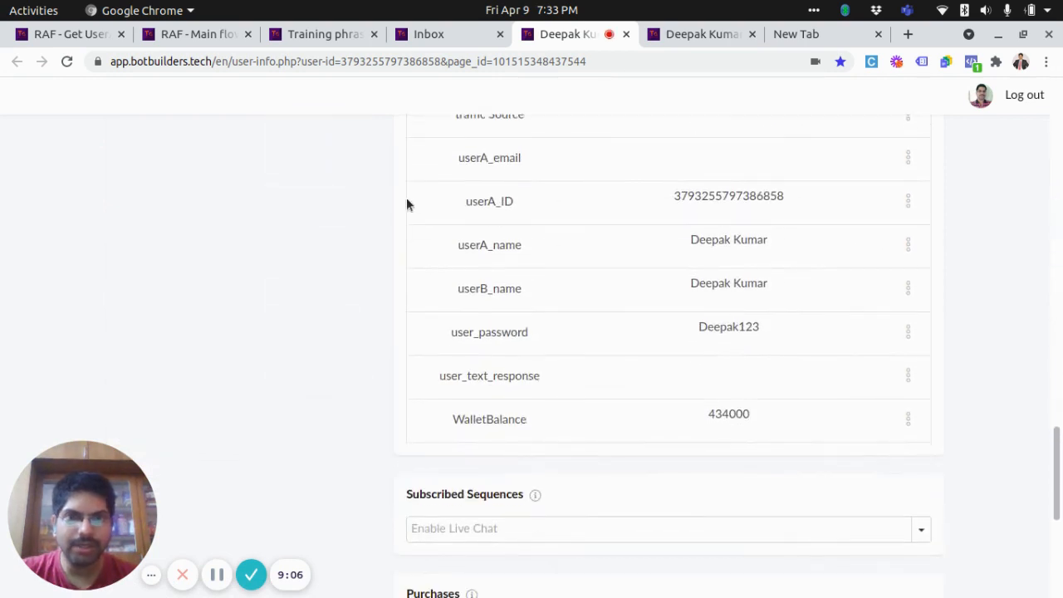
pyautogui.moveTo(464, 201); pyautogui.dragTo(786, 291)
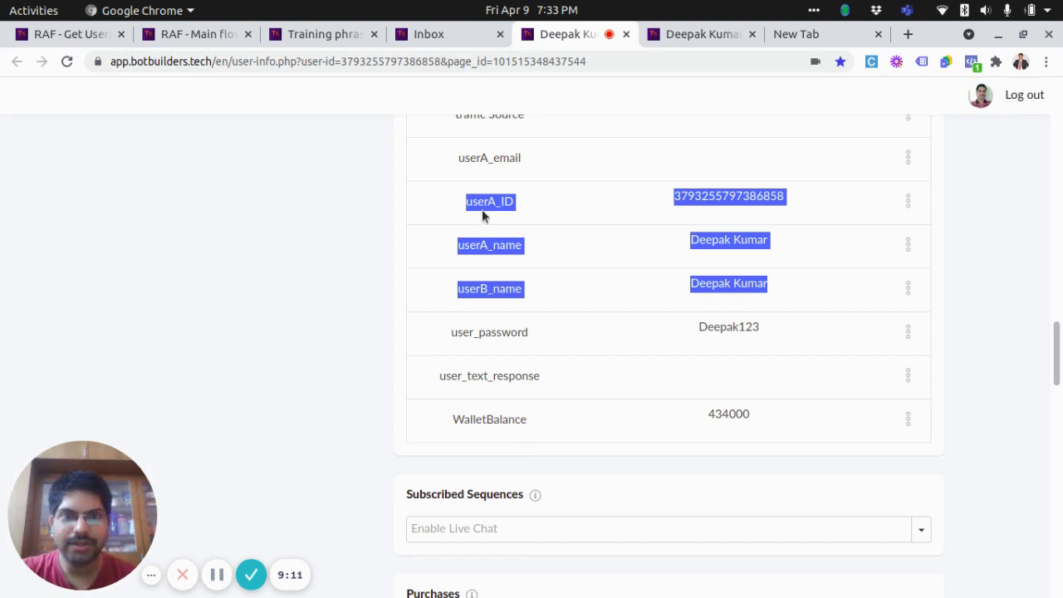
pyautogui.click(616, 193)
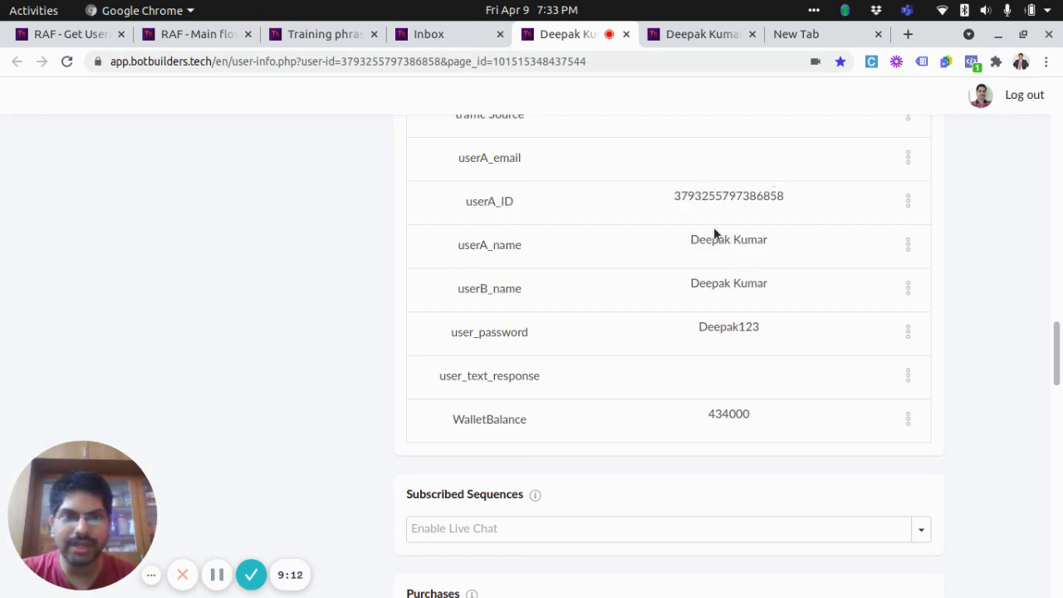
pyautogui.scroll(1, 660, 293)
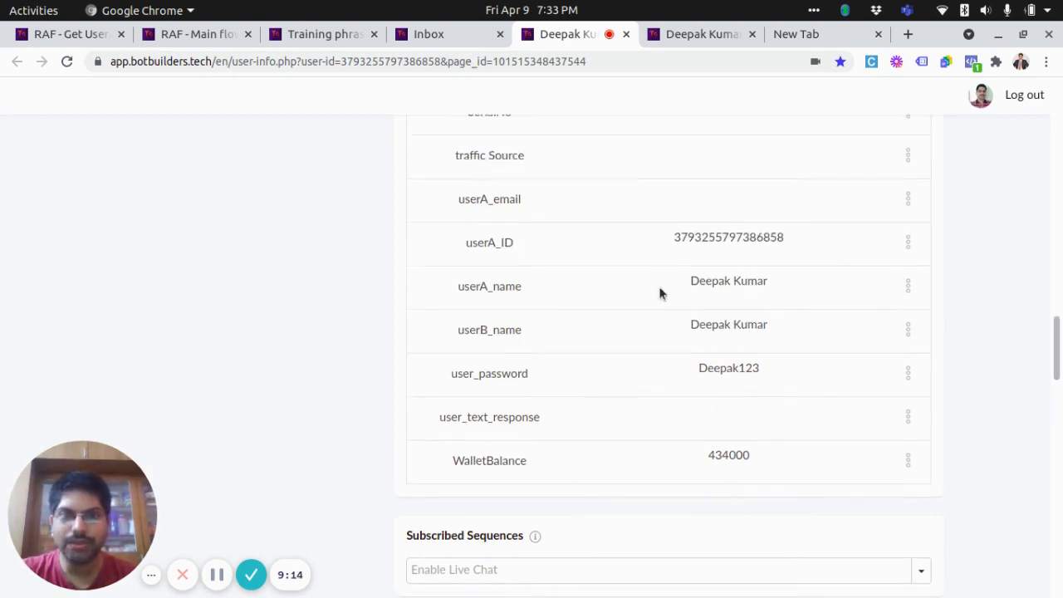
pyautogui.moveTo(463, 243); pyautogui.dragTo(794, 247)
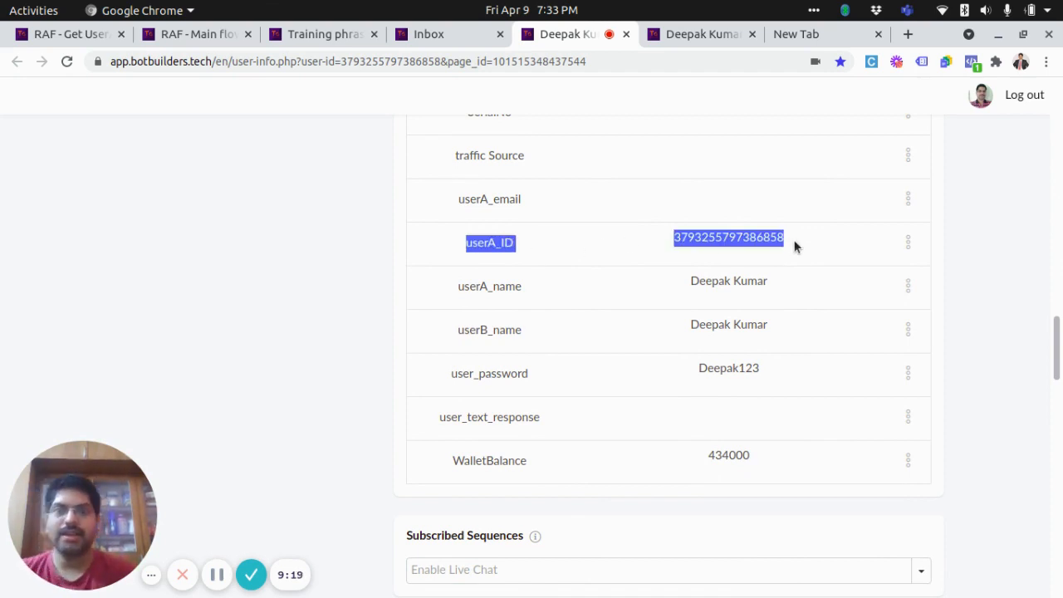
# - Check the values stored in the userA_ID, userA_name and userB_name custom fields one by one on the Messenger user's profile
pyautogui.click(510, 261)
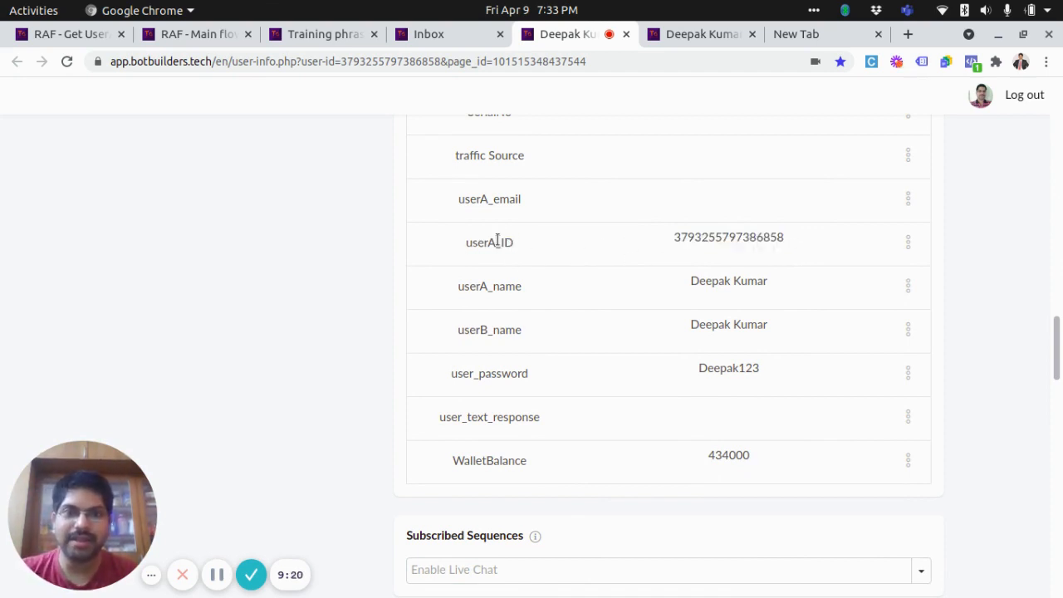
pyautogui.doubleClick(696, 238)
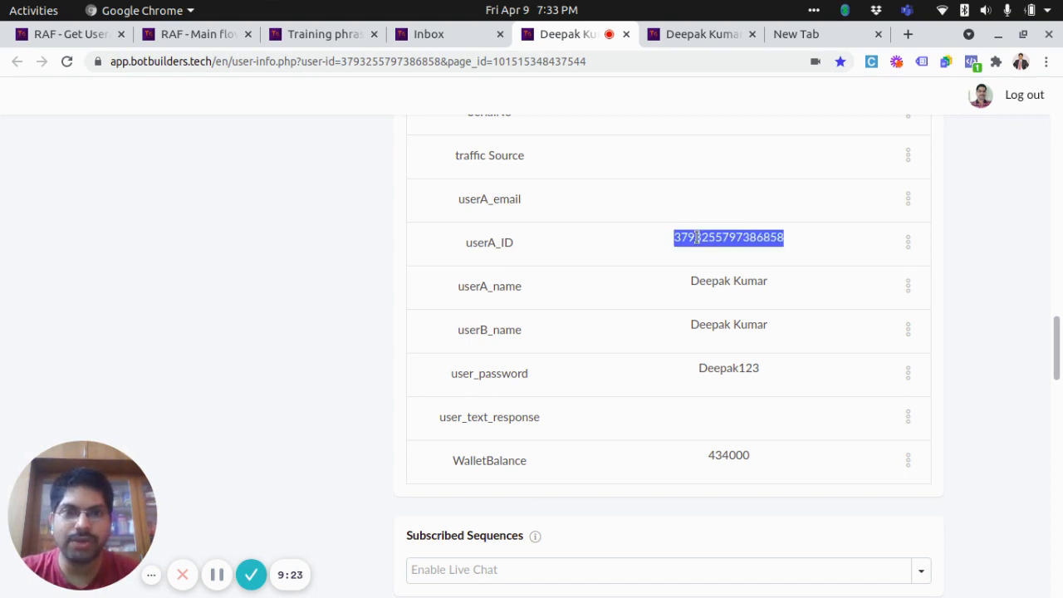
pyautogui.moveTo(470, 287); pyautogui.dragTo(535, 292)
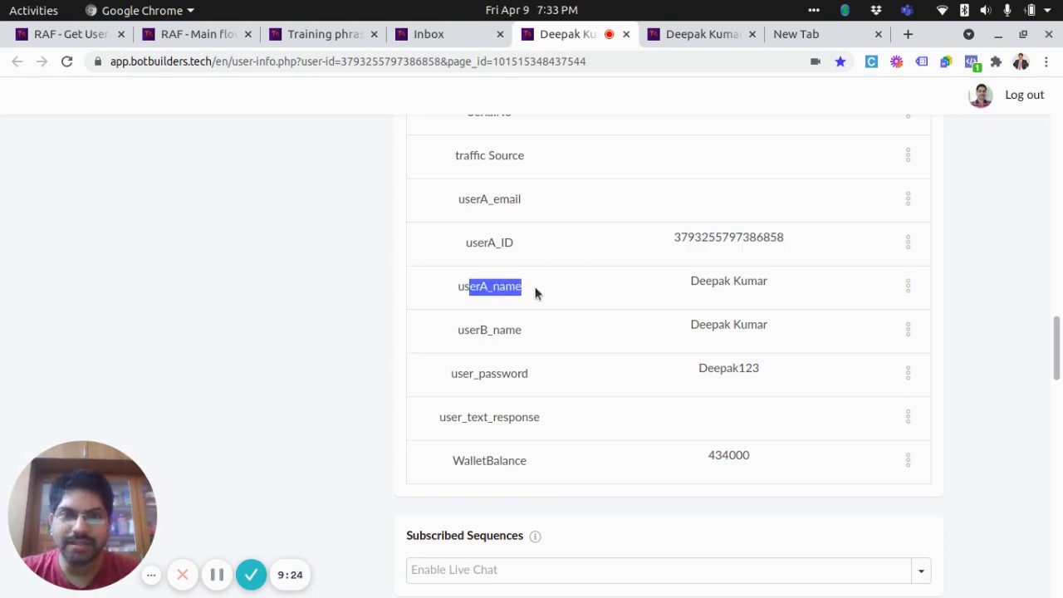
pyautogui.tripleClick(703, 278)
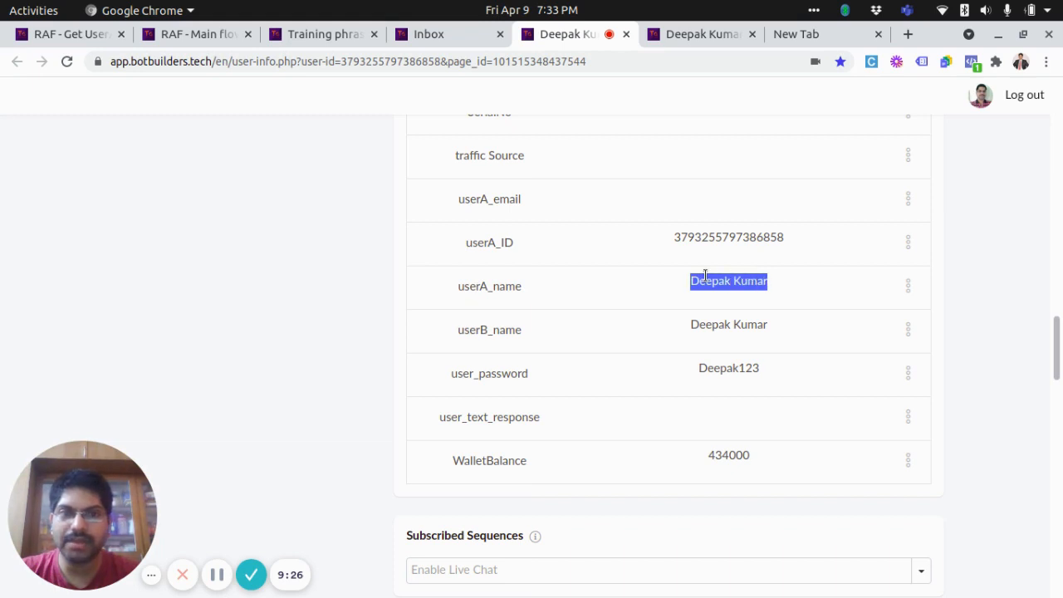
pyautogui.tripleClick(702, 324)
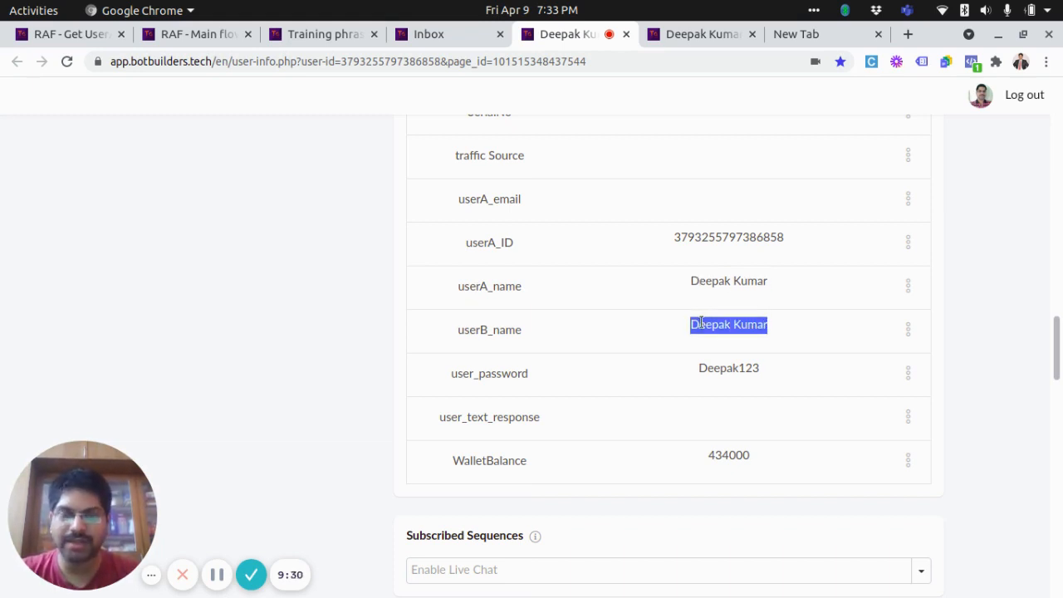
pyautogui.click(702, 324)
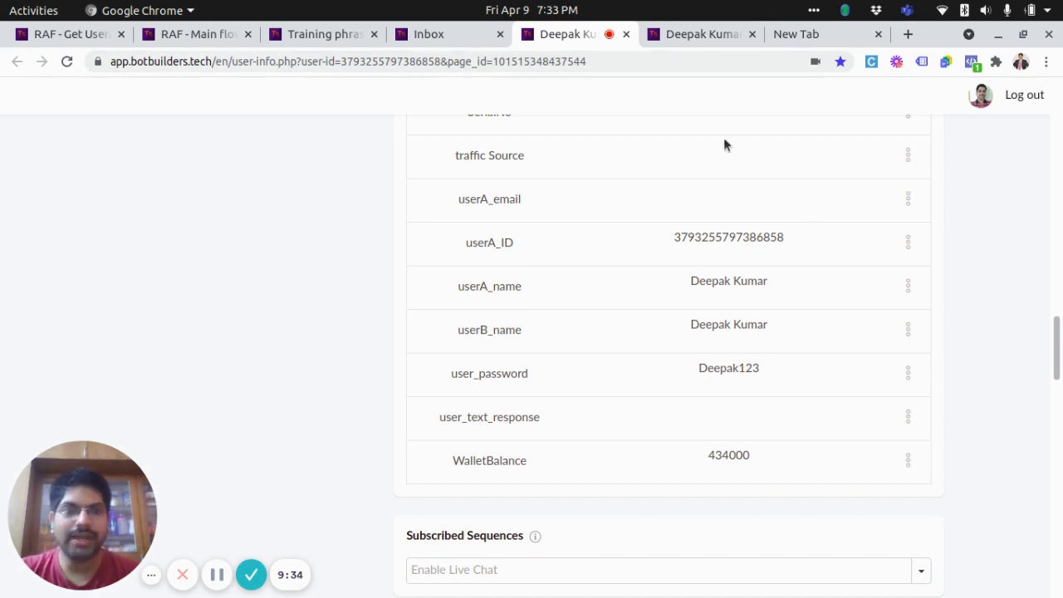
# - Return to the RAF - Get User flow and review the nodes connected from Condition #1 through Condition #2
pyautogui.click(88, 39)
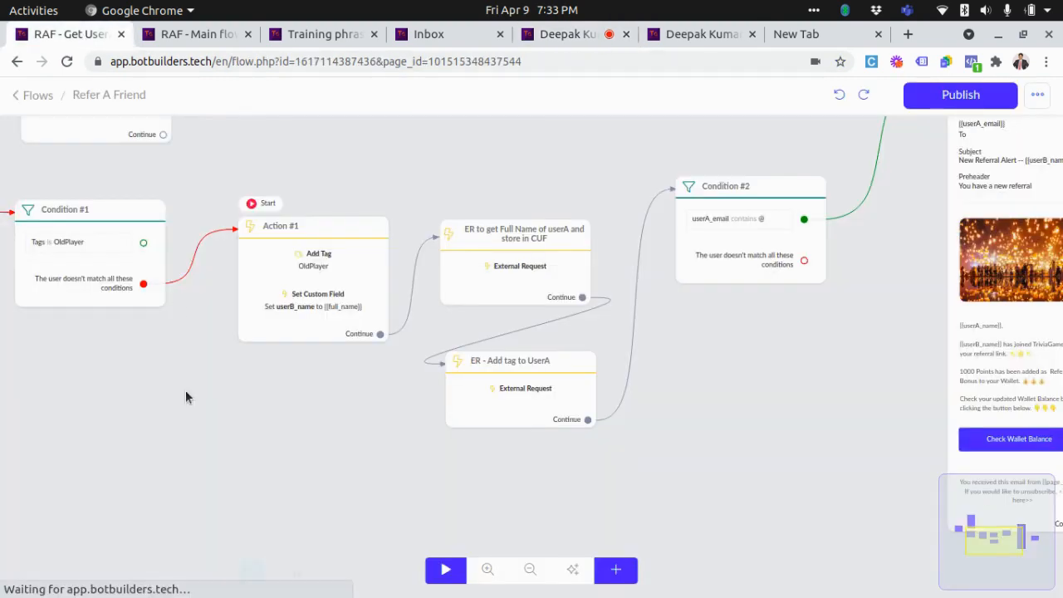
pyautogui.moveTo(189, 398)
pyautogui.mouseDown()
pyautogui.moveTo(243, 424)
pyautogui.moveTo(198, 393)
pyautogui.mouseUp()
pyautogui.scroll(2, 199, 392)
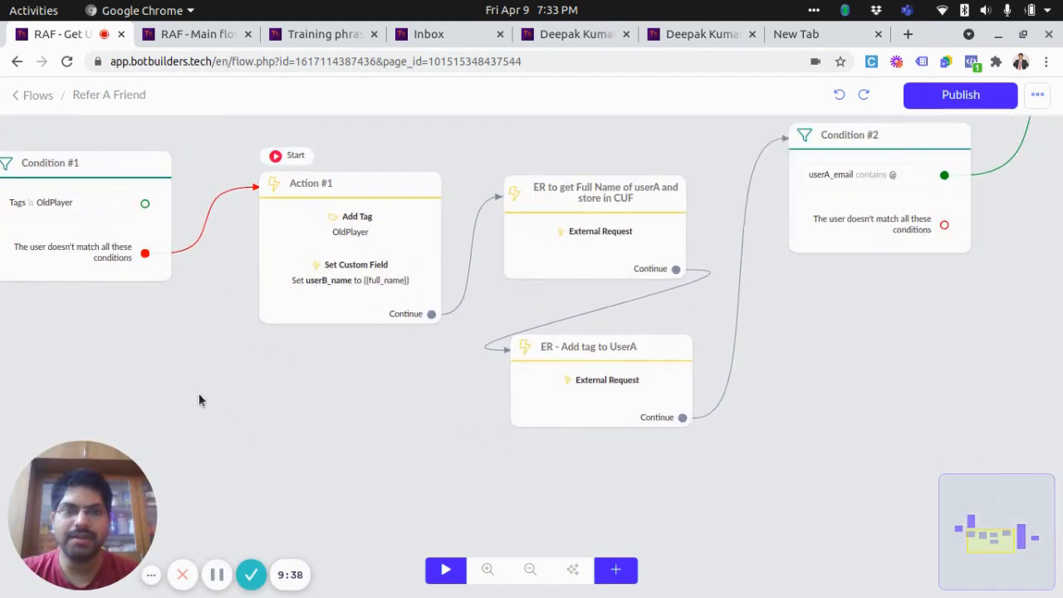
pyautogui.moveTo(402, 392); pyautogui.dragTo(375, 416)
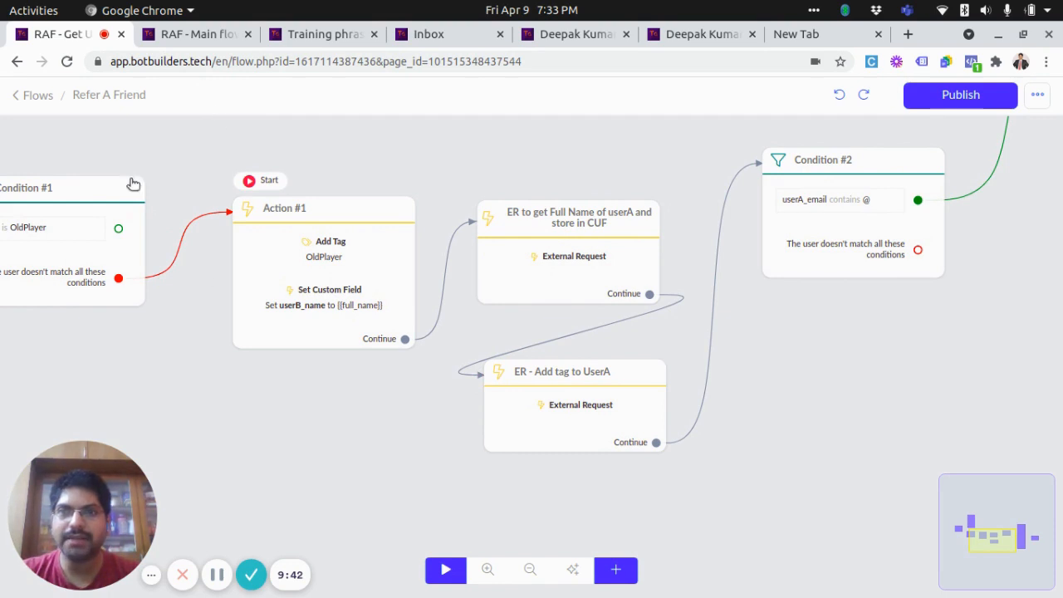
# - Search the bot settings for "rule", go to Triggers and Actions, and open the Get Full name of UserA rule for editing
pyautogui.click(323, 38)
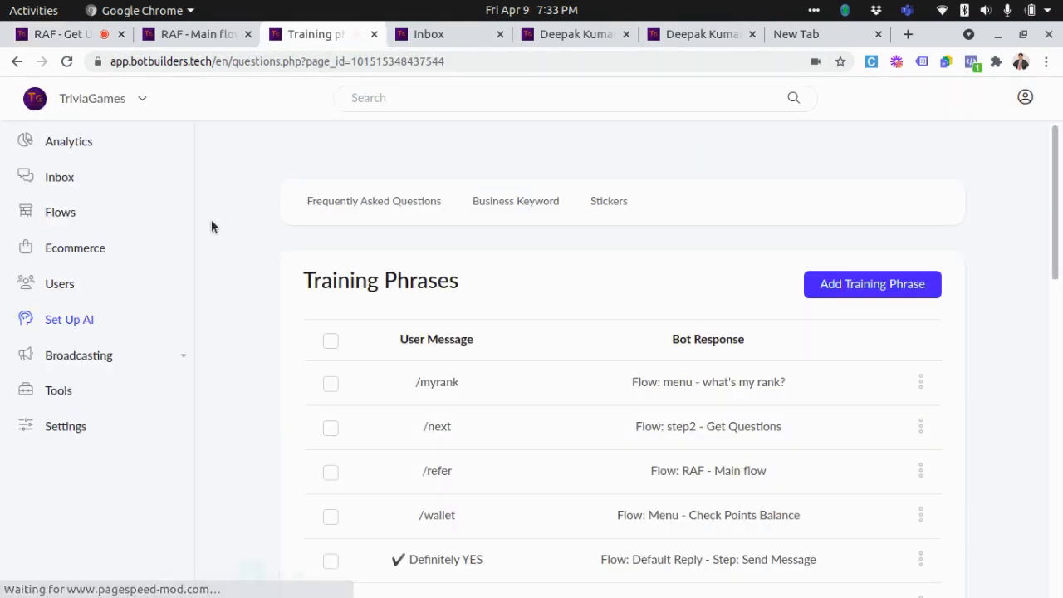
pyautogui.write('rule')
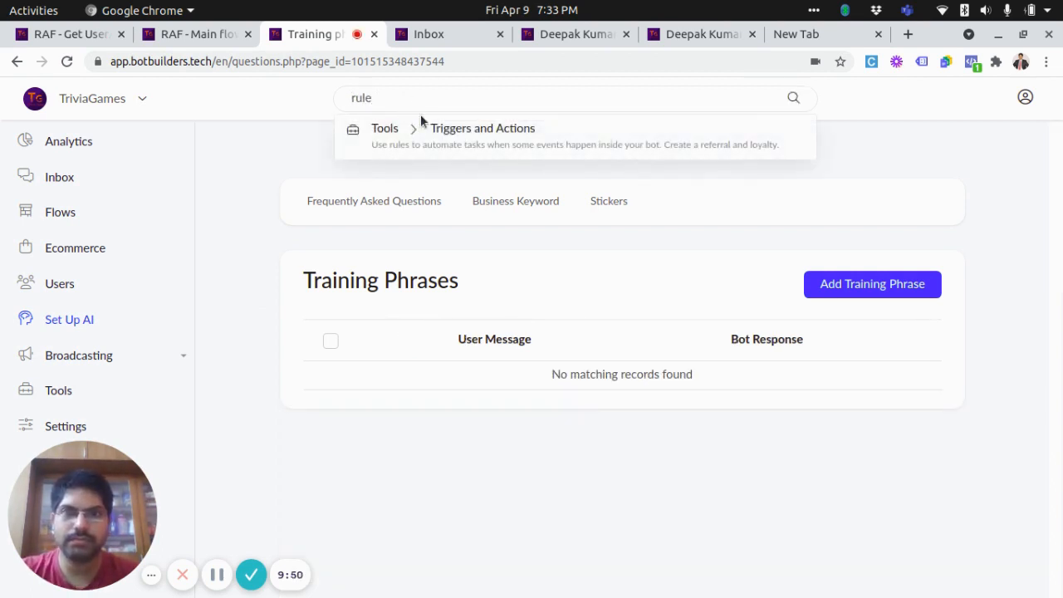
pyautogui.click(435, 129)
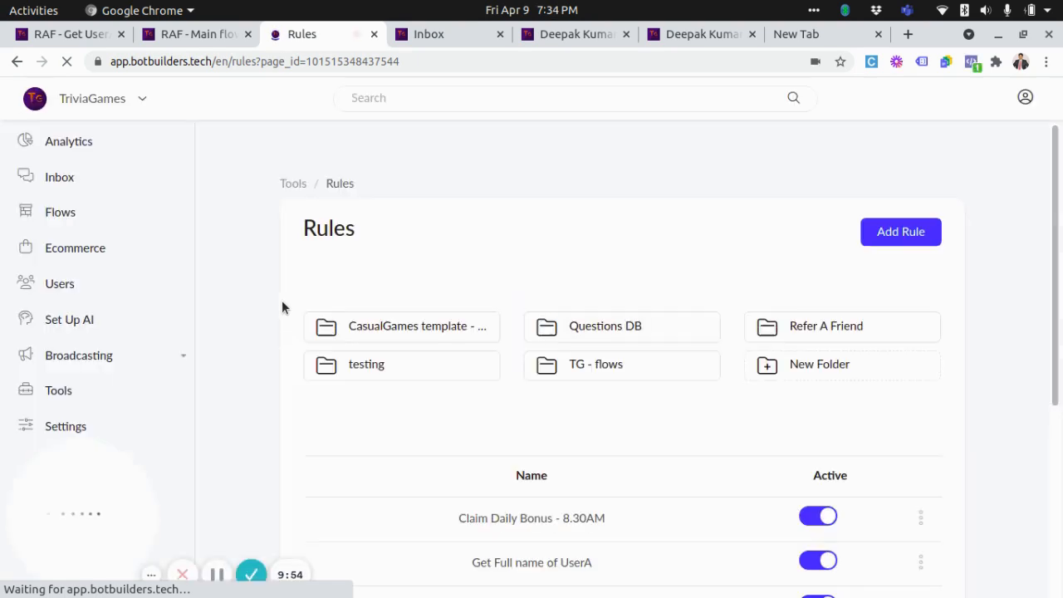
pyautogui.scroll(-5, 667, 308)
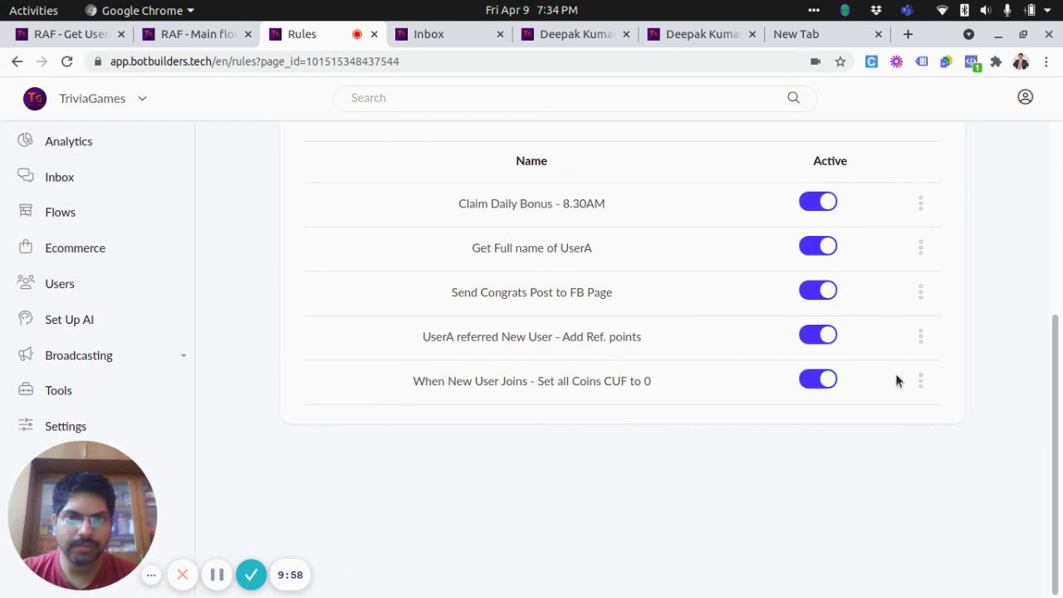
pyautogui.click(920, 247)
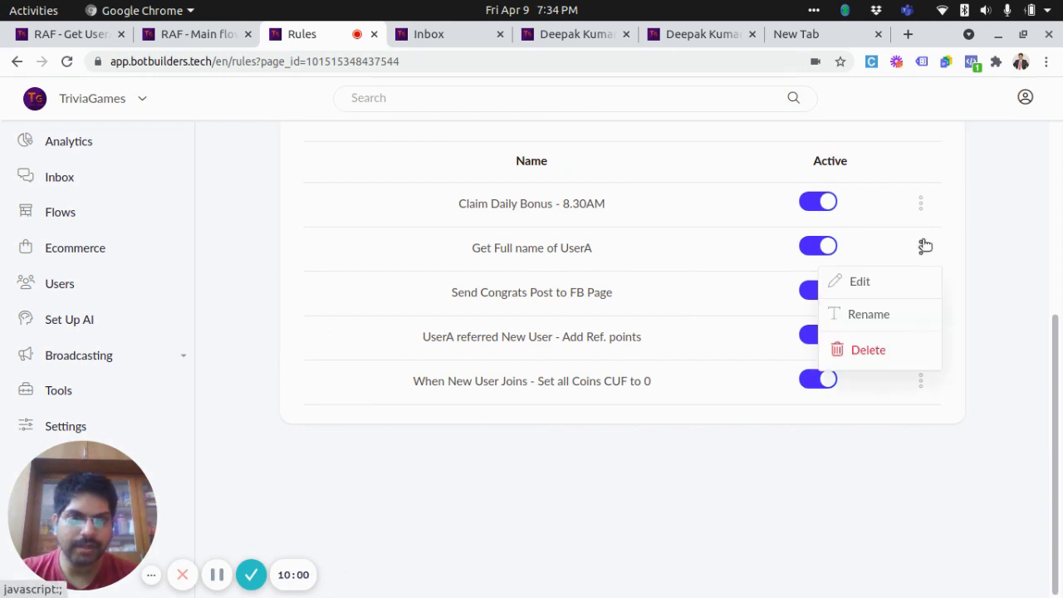
pyautogui.click(855, 282)
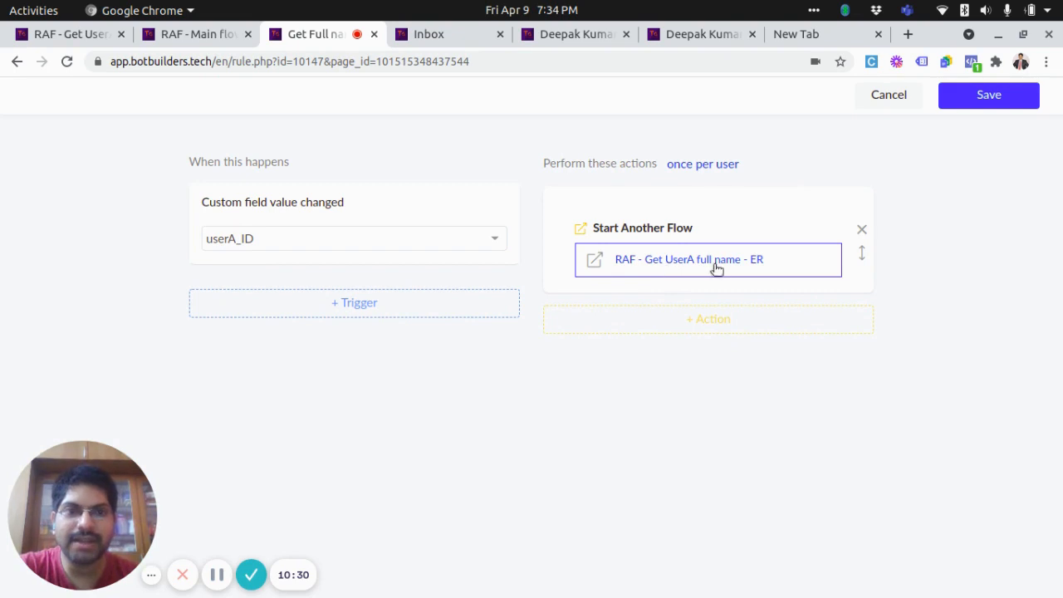
# - Go back to the RAF - Get User flow and examine Action #1 with its OldPlayer tag and userB_name custom field setting
pyautogui.click(95, 38)
pyautogui.scroll(2, 271, 238)
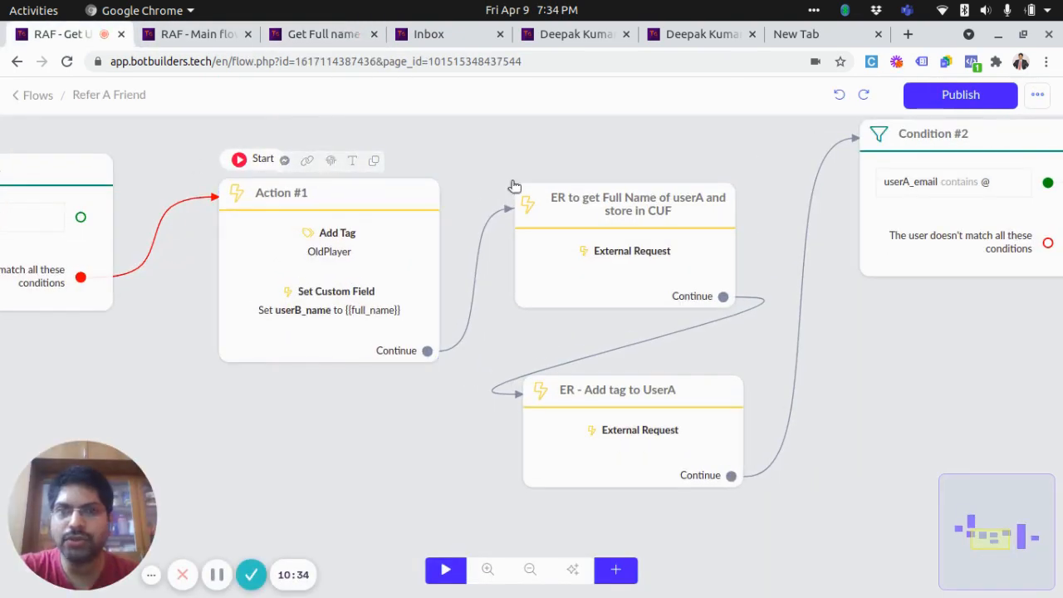
pyautogui.scroll(-2, 296, 382)
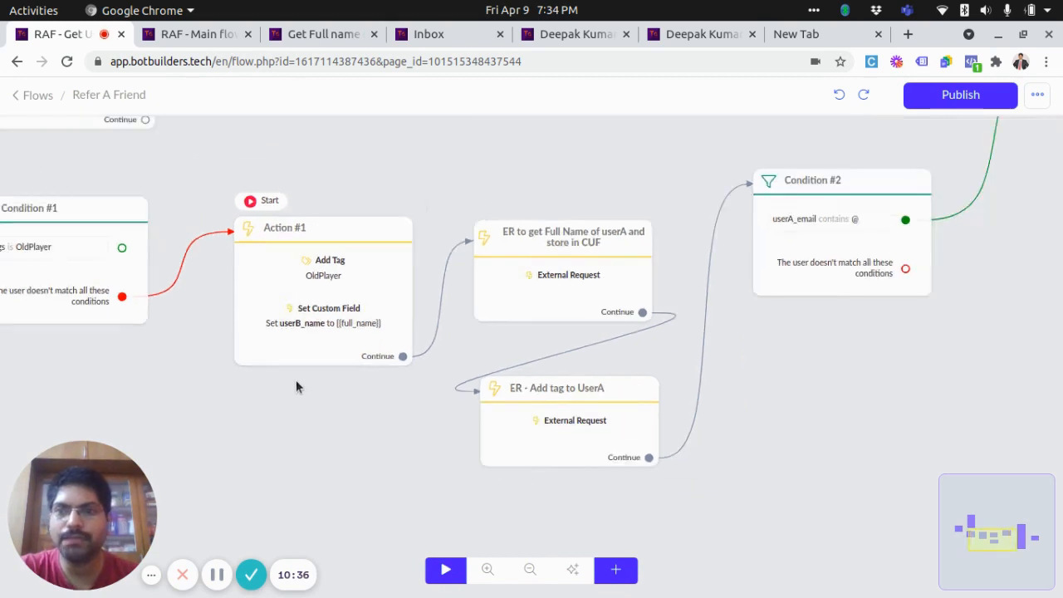
pyautogui.scroll(2, 314, 406)
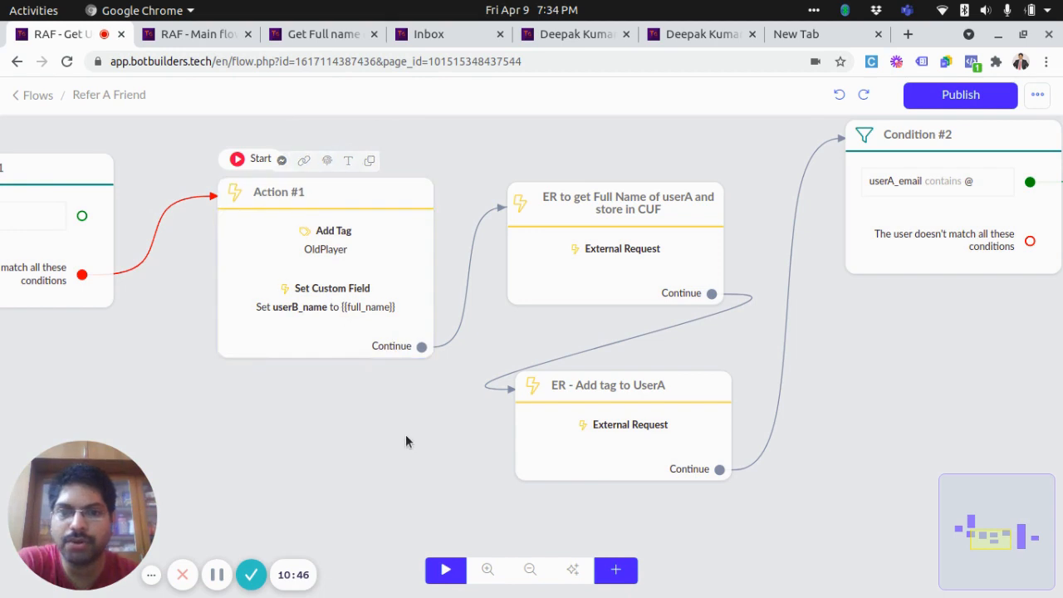
pyautogui.moveTo(405, 435); pyautogui.dragTo(363, 438)
pyautogui.scroll(1, 262, 270)
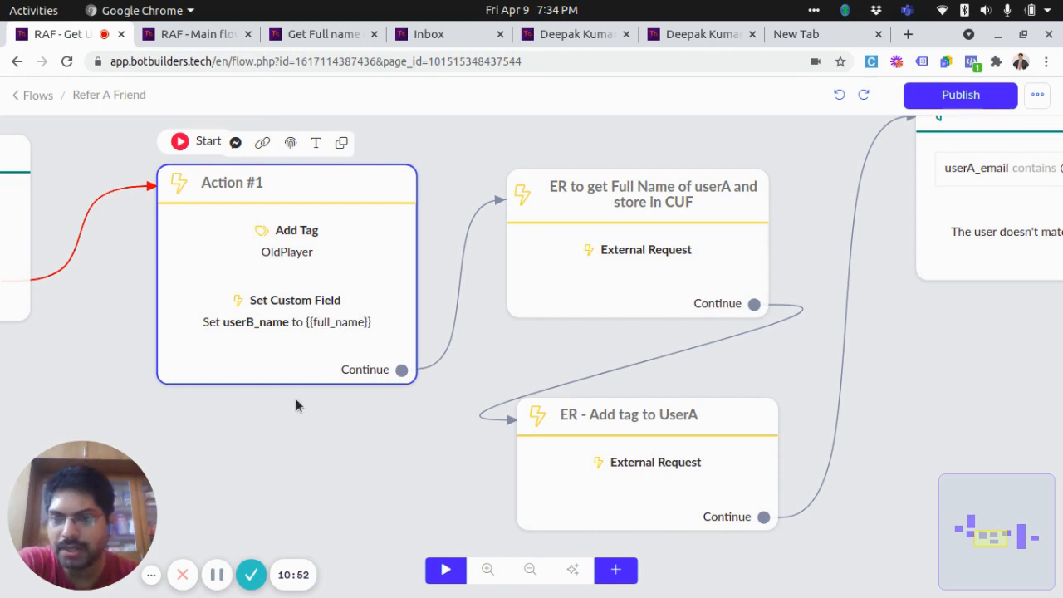
# - Open the External Request settings in the "ER to get Full Name of userA and store in CUF" node
pyautogui.click(700, 285)
pyautogui.scroll(1, 700, 285)
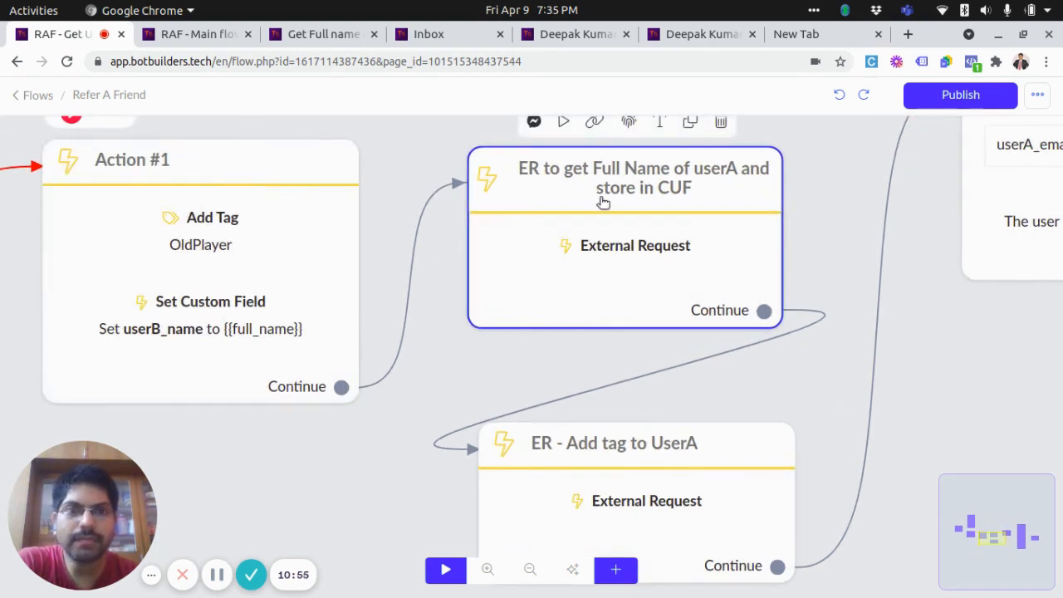
pyautogui.scroll(-1, 598, 200)
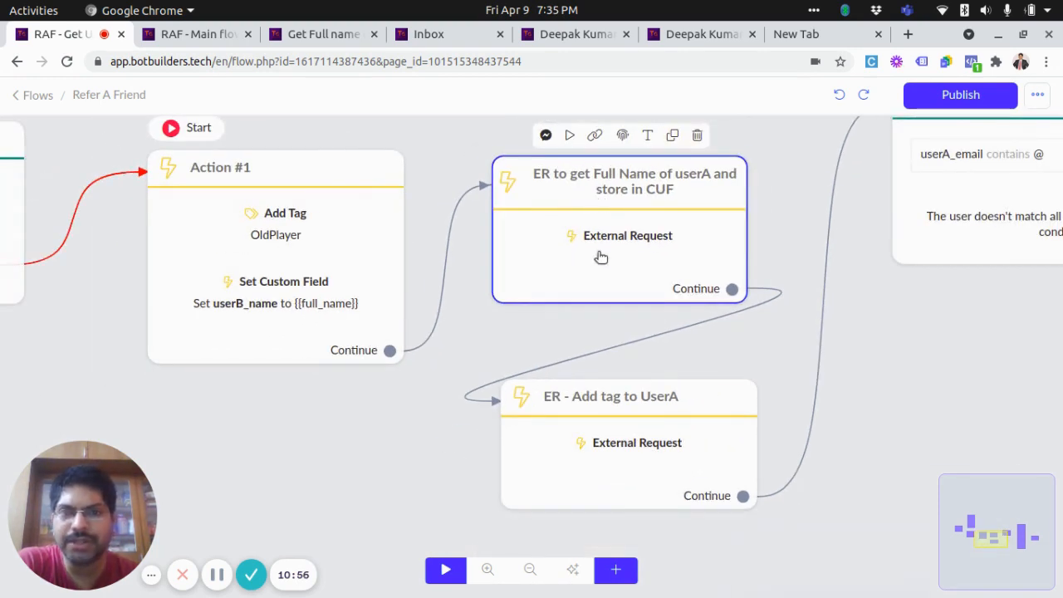
pyautogui.click(599, 254)
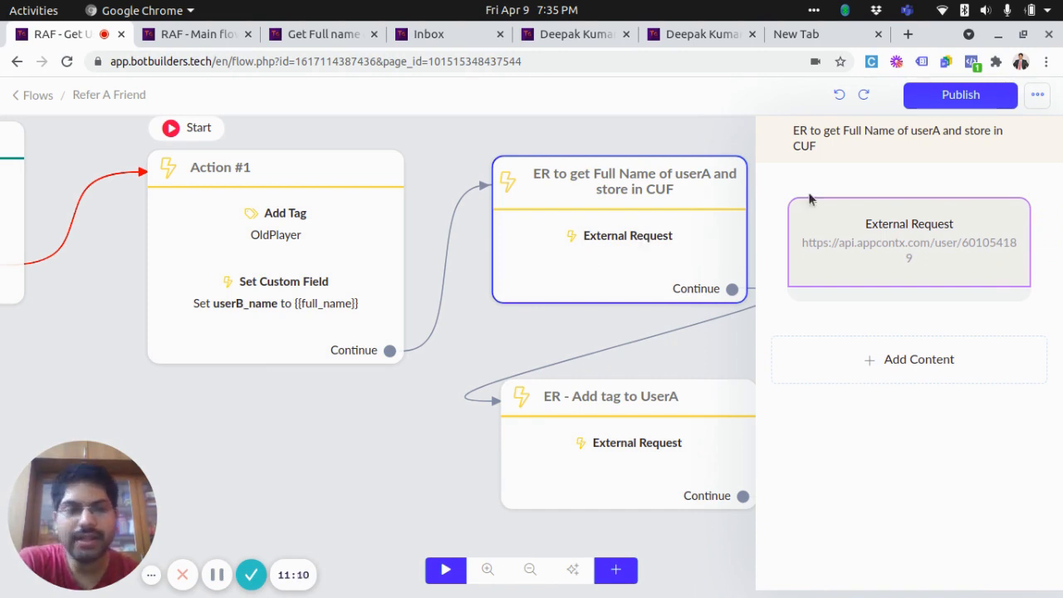
pyautogui.click(928, 248)
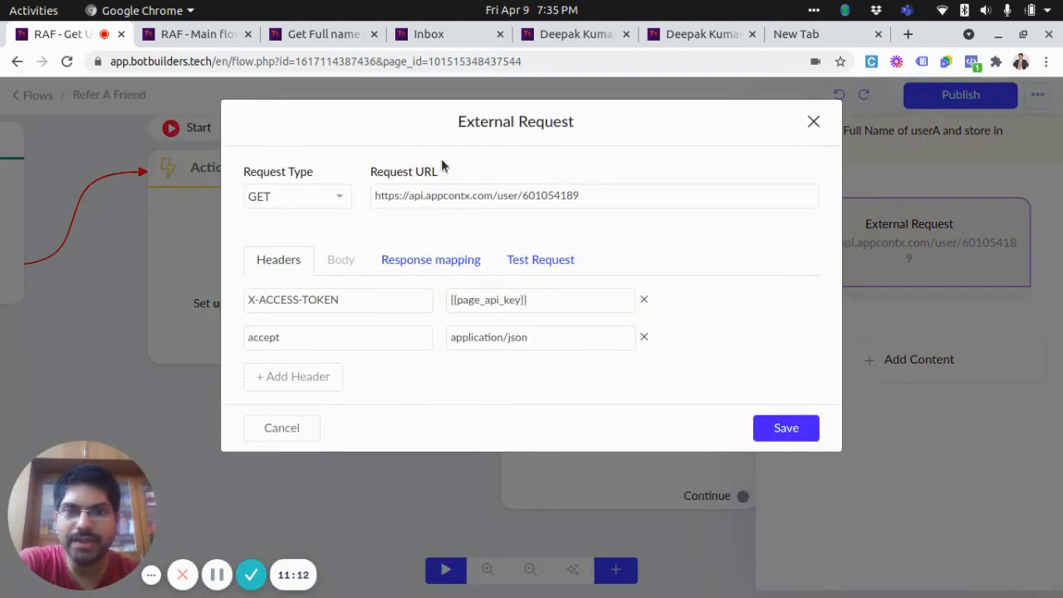
# - Open the Swagger API Docs at api.appcontx.com/swagger/#/ in the empty browser tab
pyautogui.click(786, 34)
pyautogui.click(755, 62)
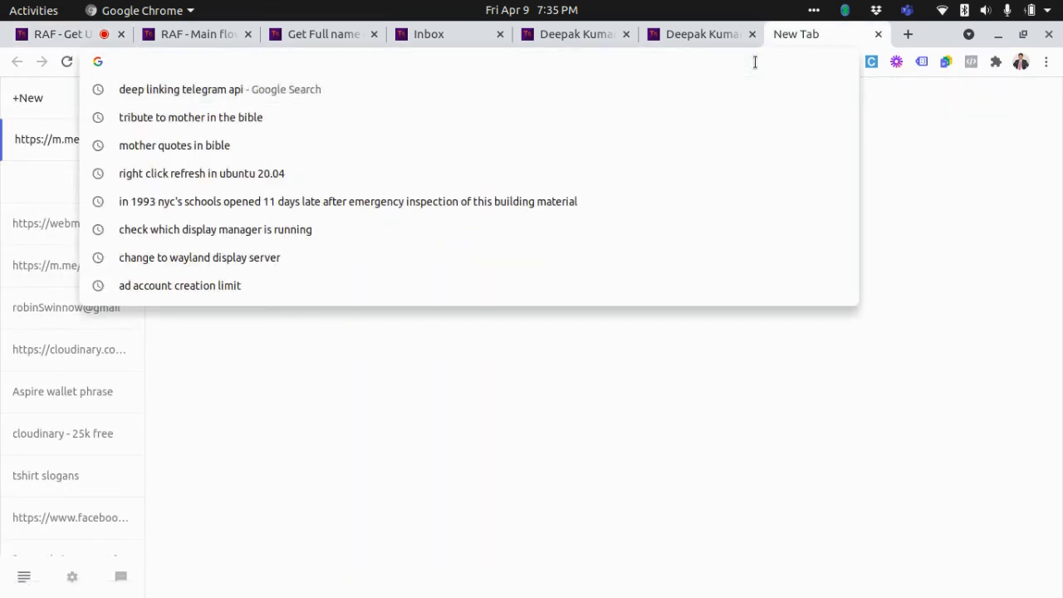
pyautogui.write('a')
pyautogui.press('BackSpace')
pyautogui.write('swi')
pyautogui.press('BackSpace')
pyautogui.write('a')
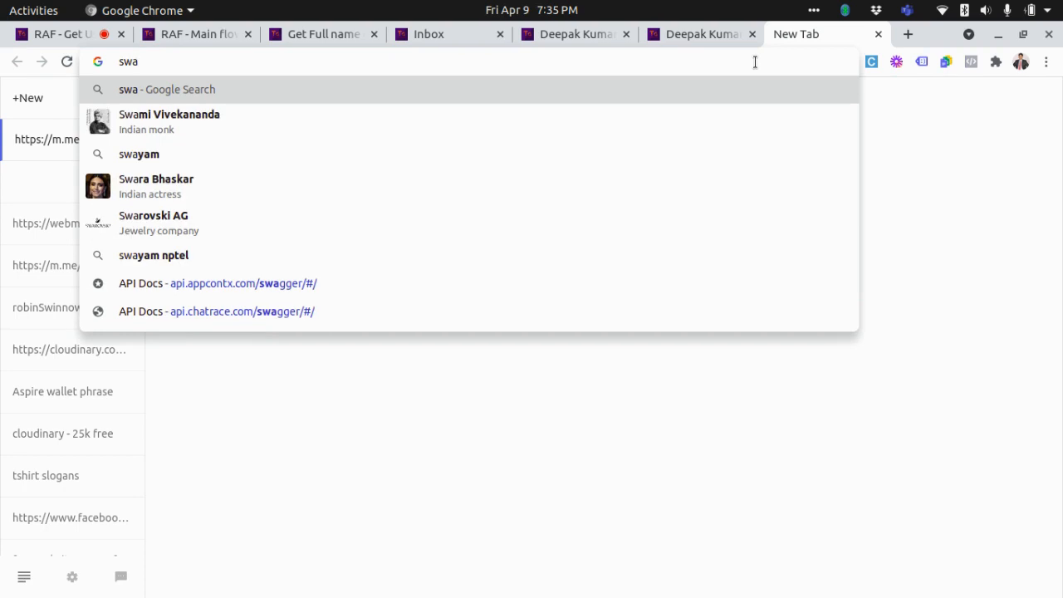
pyautogui.press('Up')
pyautogui.press('Up')
pyautogui.press('Return')
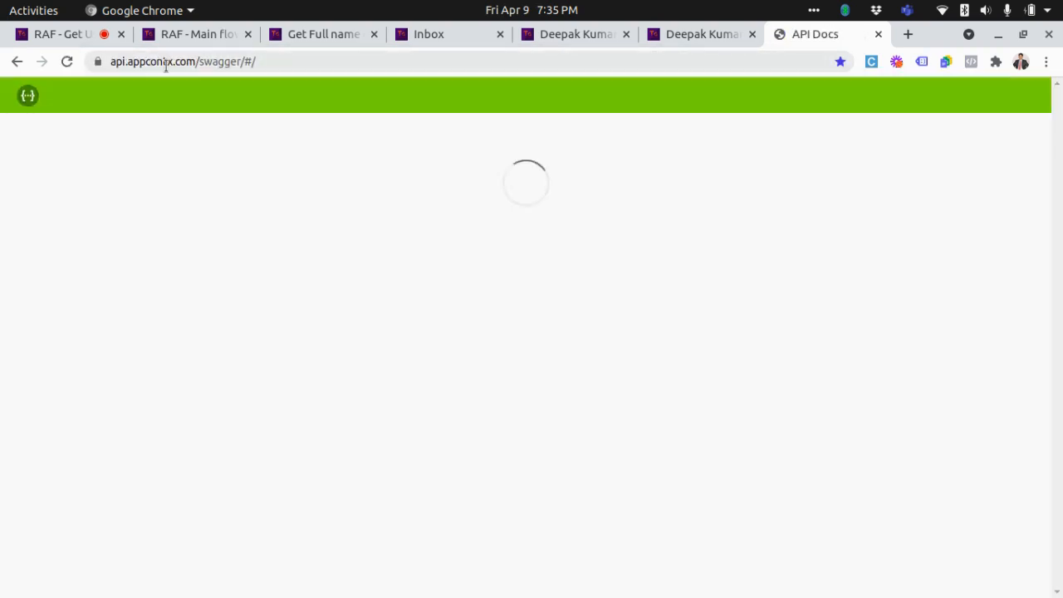
# - Compare the request URL with the API Docs base URL and expand the GET /user/{user_id} endpoint in the User section
pyautogui.click(72, 36)
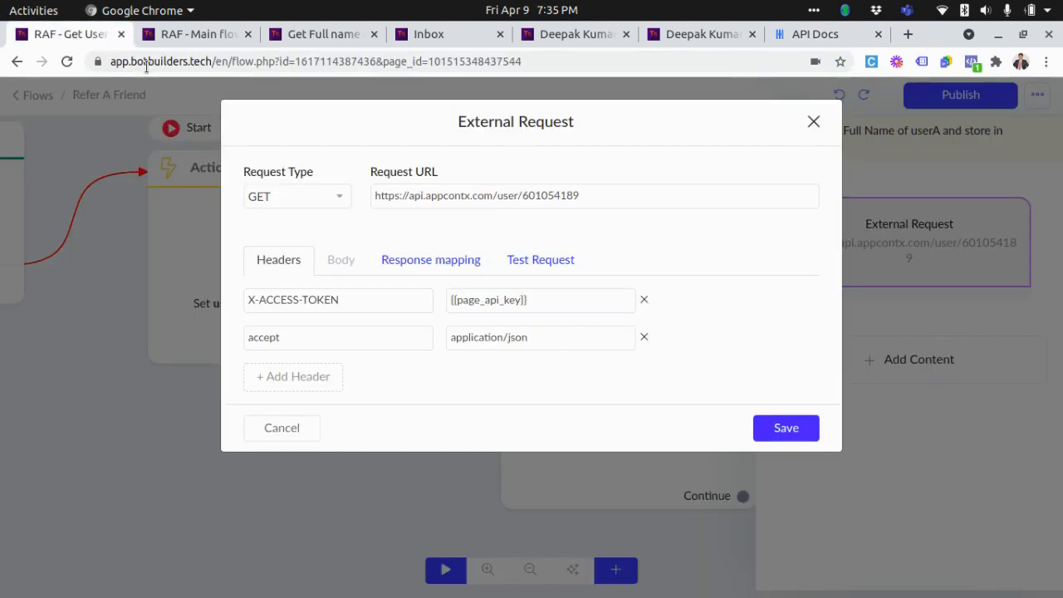
pyautogui.click(785, 40)
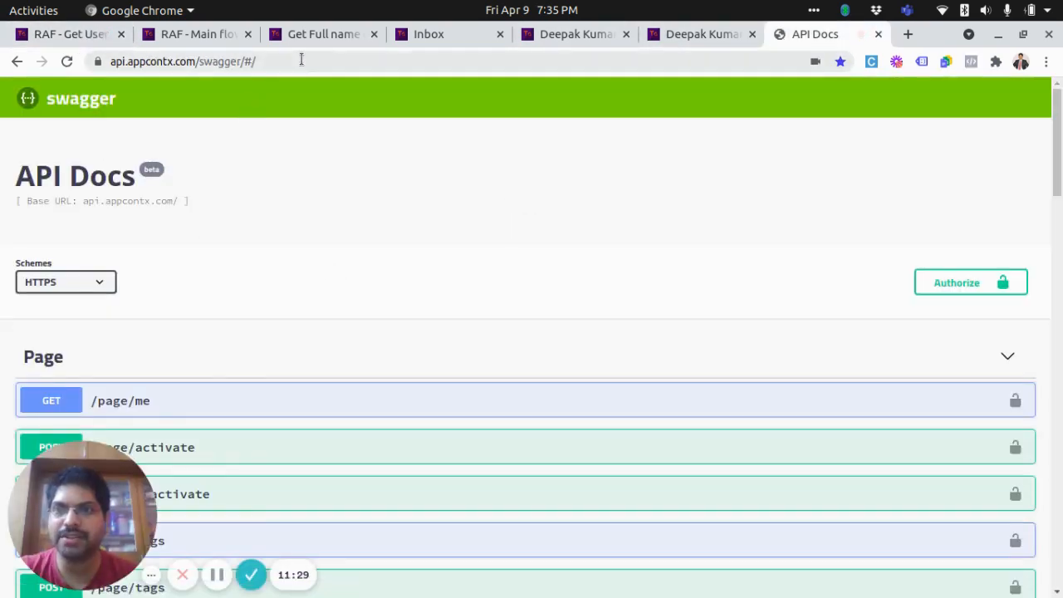
pyautogui.scroll(-10, 351, 189)
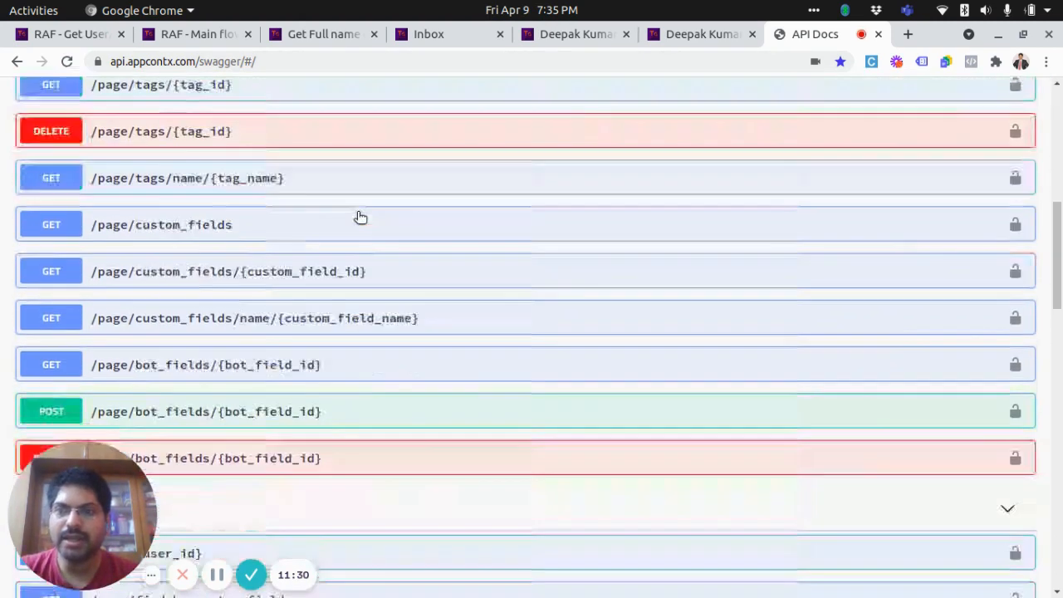
pyautogui.scroll(-3, 357, 213)
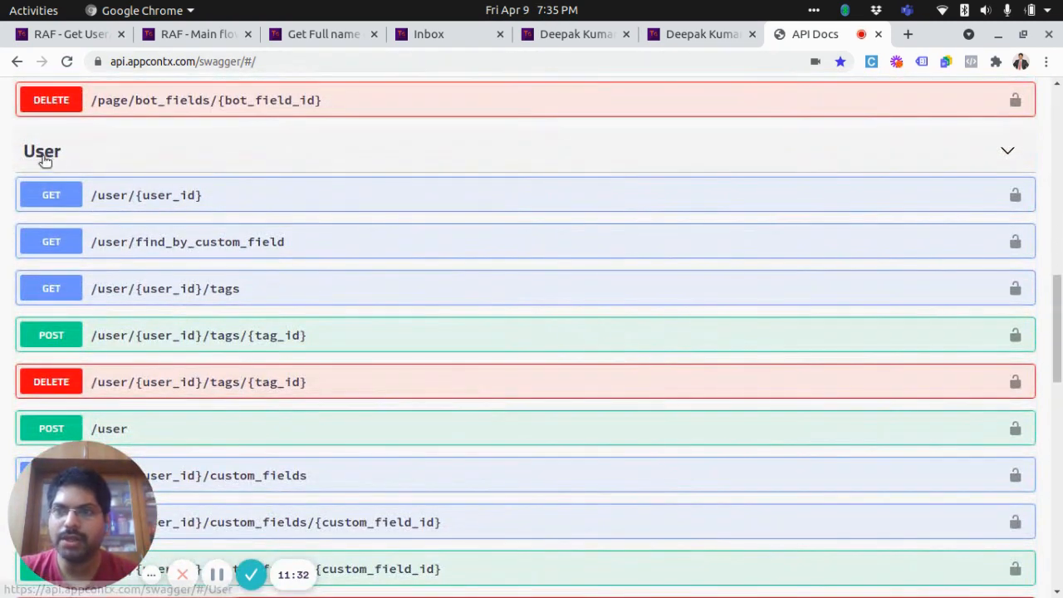
pyautogui.click(214, 197)
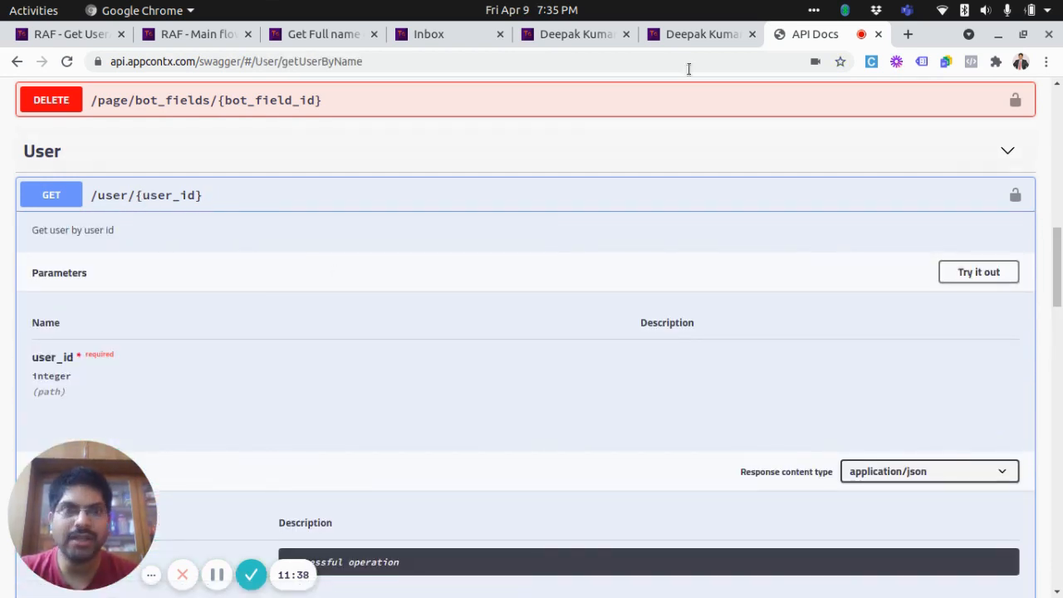
# - Return to the RAF - Get User flow, close the External Request without saving, and reopen it to examine its URL and headers
pyautogui.click(71, 34)
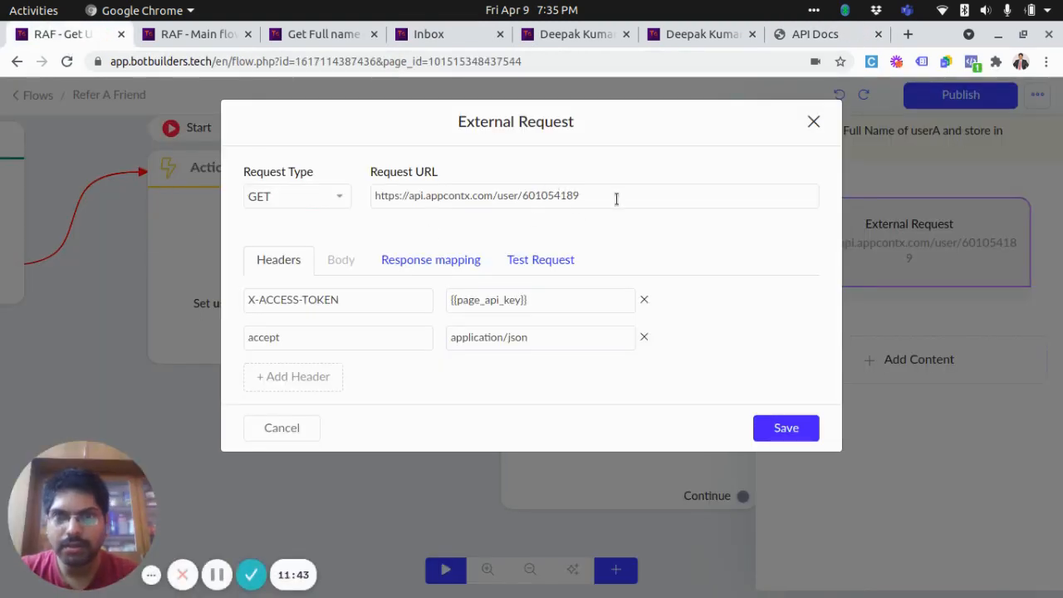
pyautogui.click(284, 428)
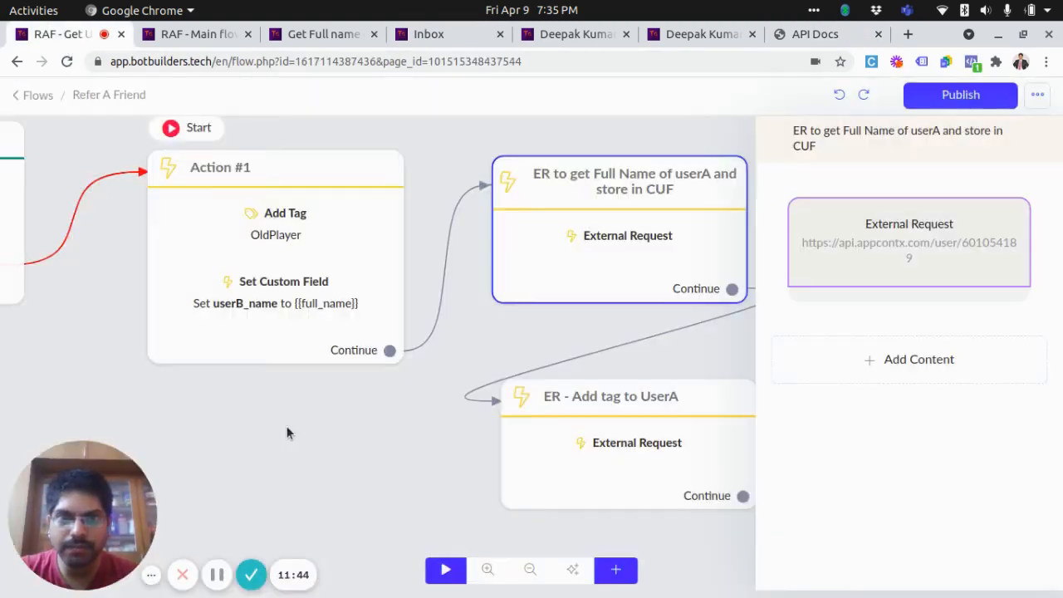
pyautogui.click(217, 574)
pyautogui.click(438, 493)
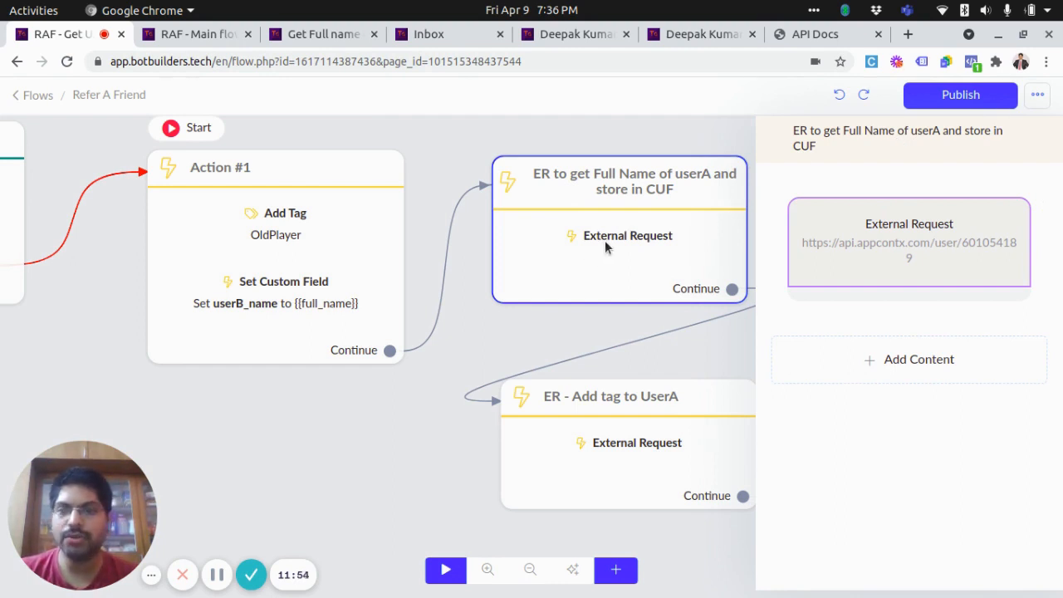
pyautogui.click(843, 249)
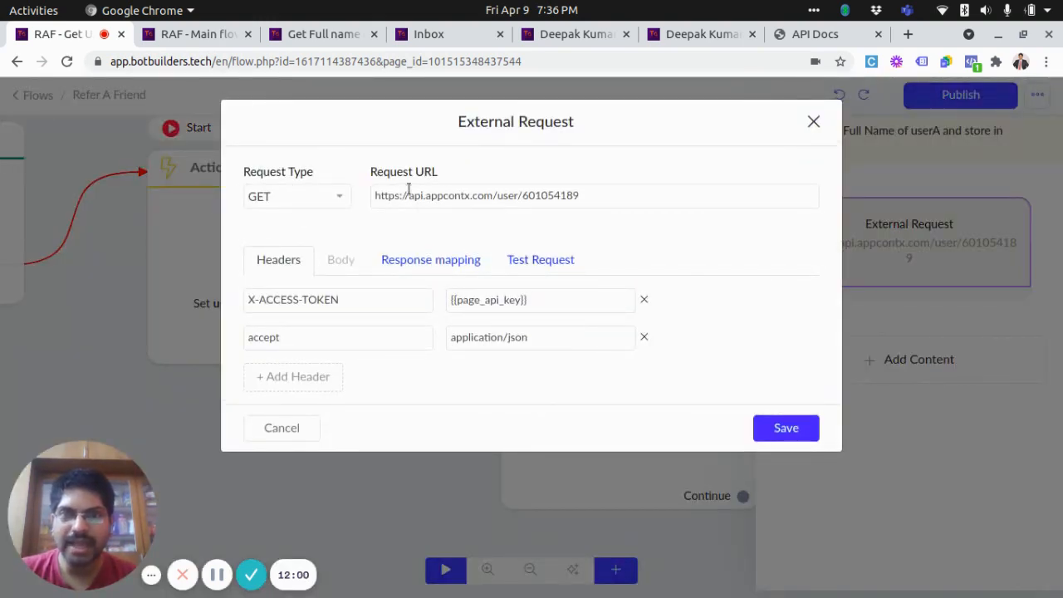
# - Examine the base URL in the API Docs and the GET /user/{user_id} endpoint in the User section
pyautogui.click(782, 37)
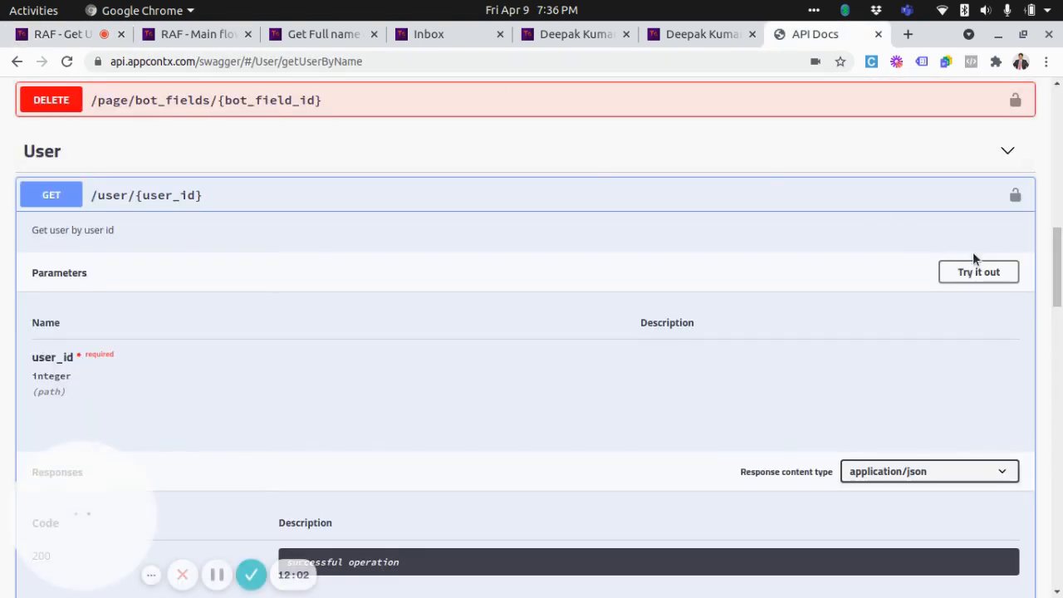
pyautogui.moveTo(1058, 280); pyautogui.dragTo(1057, 124)
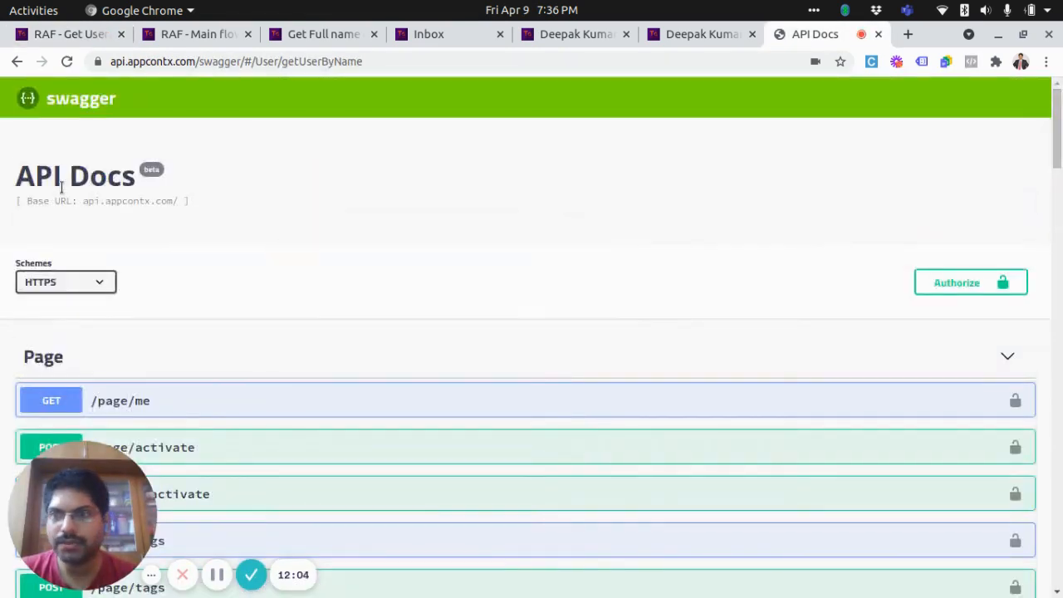
pyautogui.moveTo(81, 201); pyautogui.dragTo(126, 218)
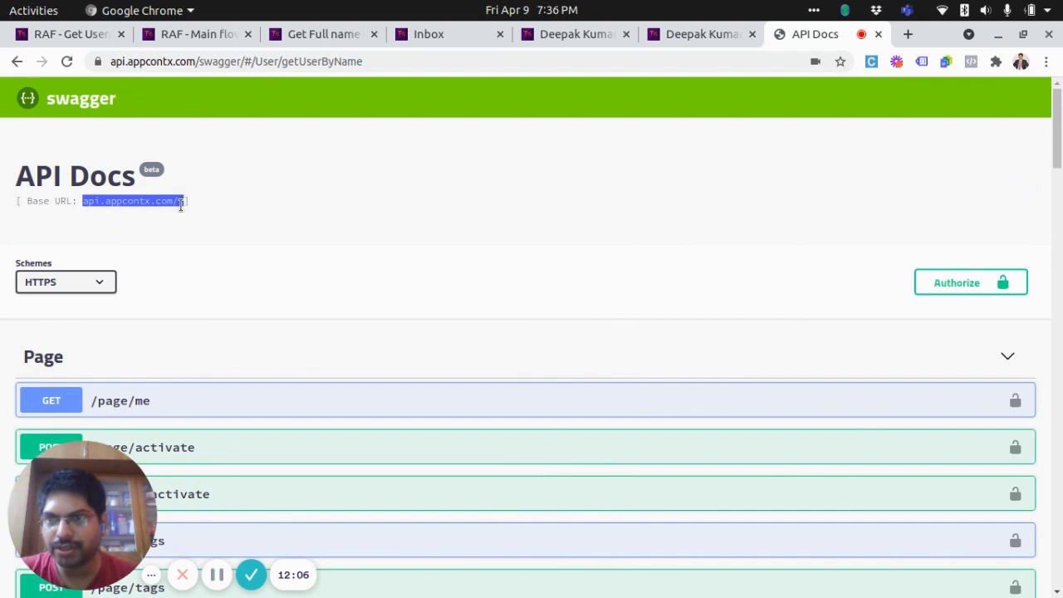
pyautogui.click(124, 198)
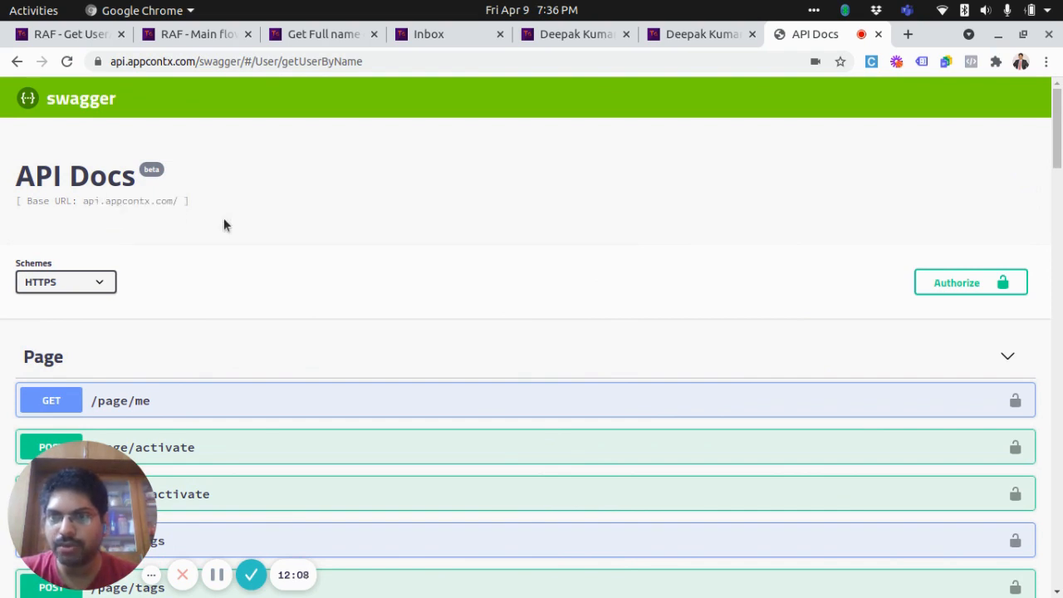
pyautogui.scroll(-5, 570, 212)
pyautogui.scroll(-10, 570, 206)
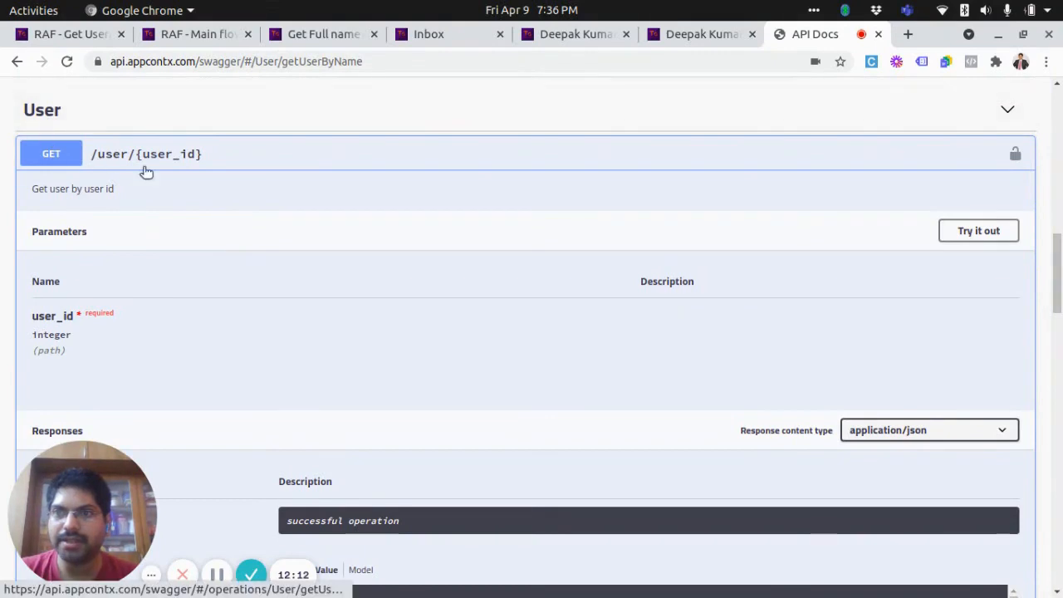
# - In the RAF - Get User flow's External Request, replace the hard-coded user ID in the request URL with the userA_ID custom field
pyautogui.click(49, 34)
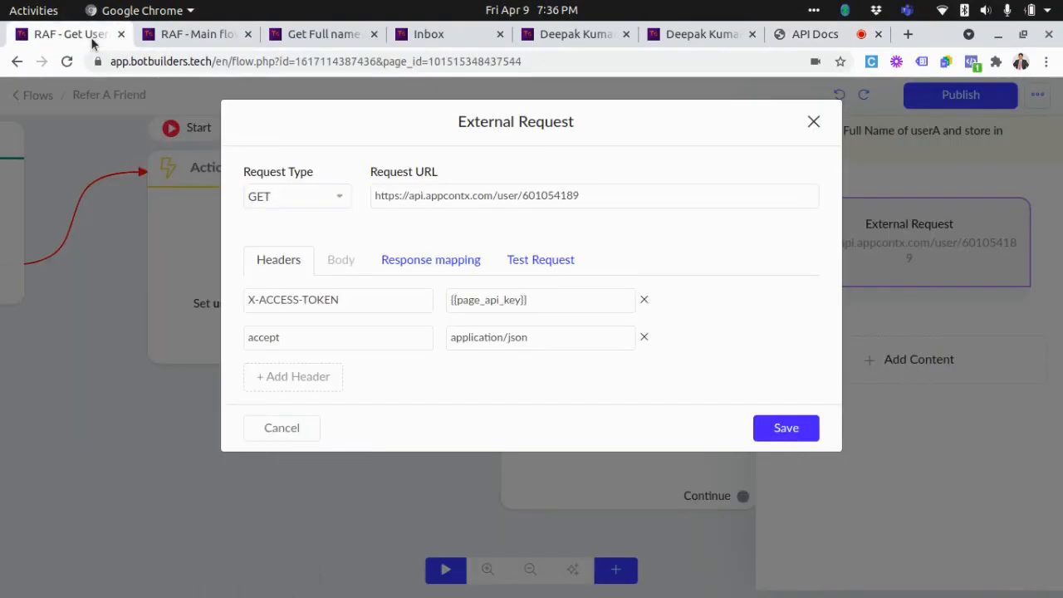
pyautogui.doubleClick(549, 191)
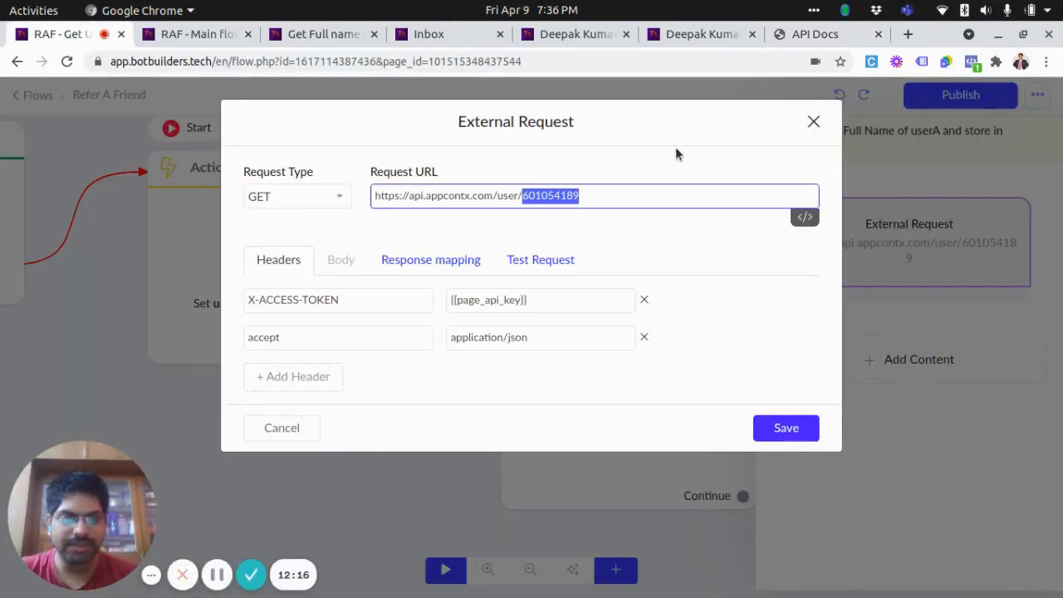
pyautogui.press('BackSpace')
pyautogui.write('{usera')
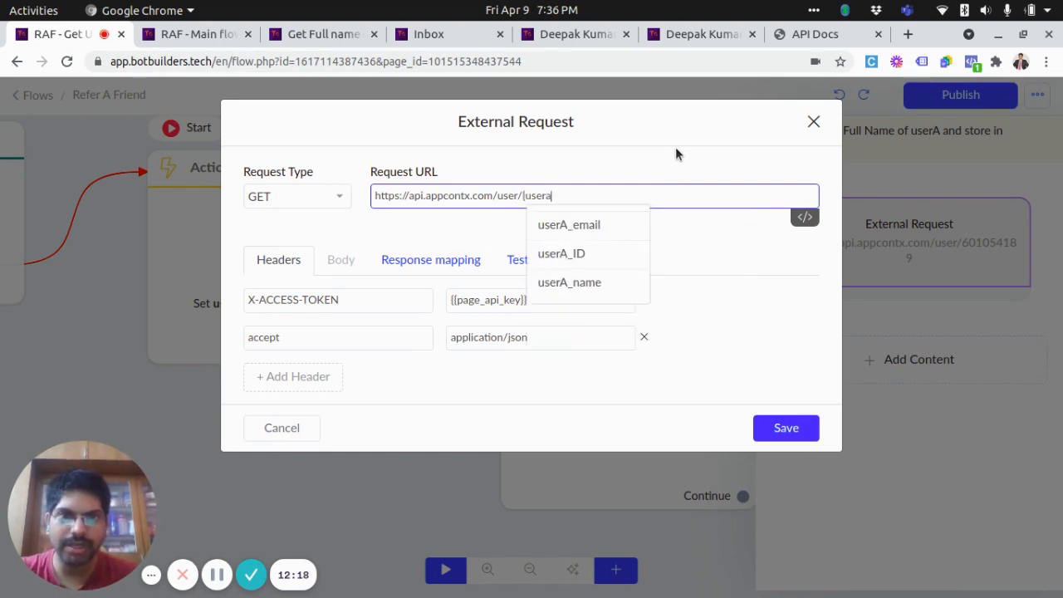
pyautogui.click(586, 255)
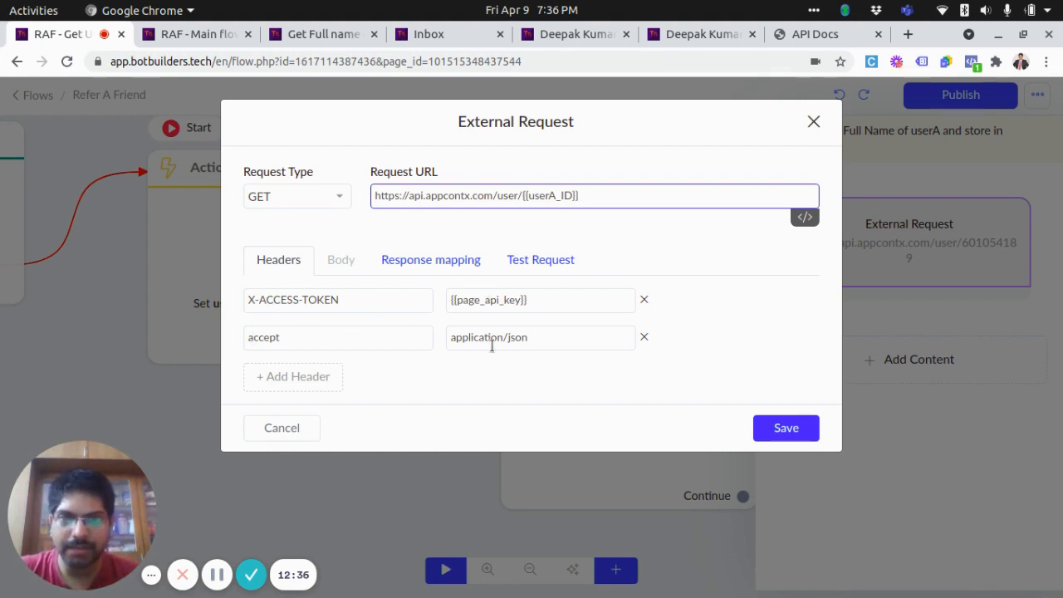
# - Check the response mapping, test the GET request again, and examine the full_name and email values in the response body
pyautogui.click(444, 262)
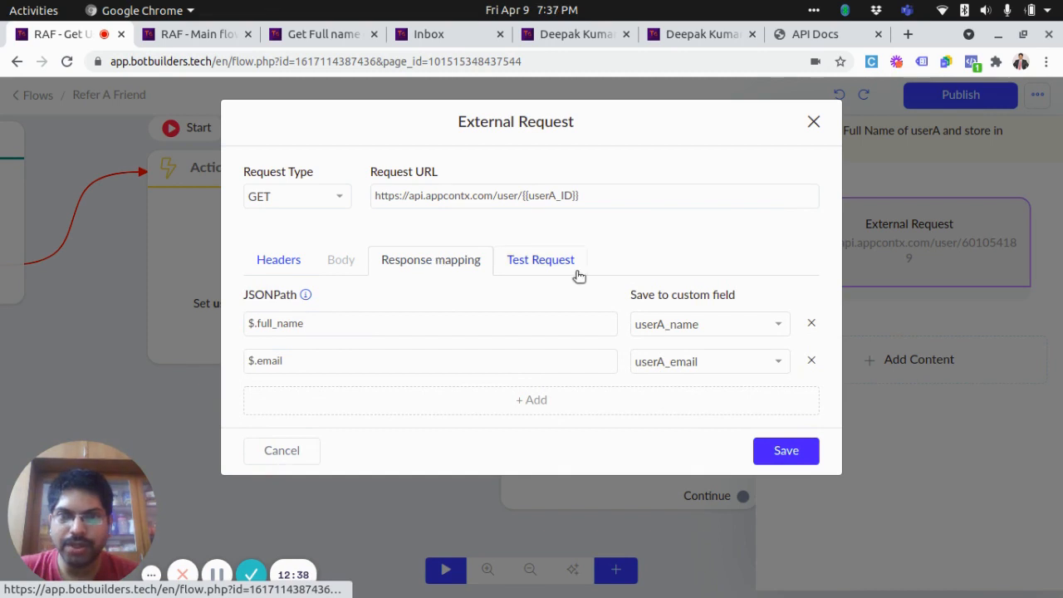
pyautogui.click(551, 260)
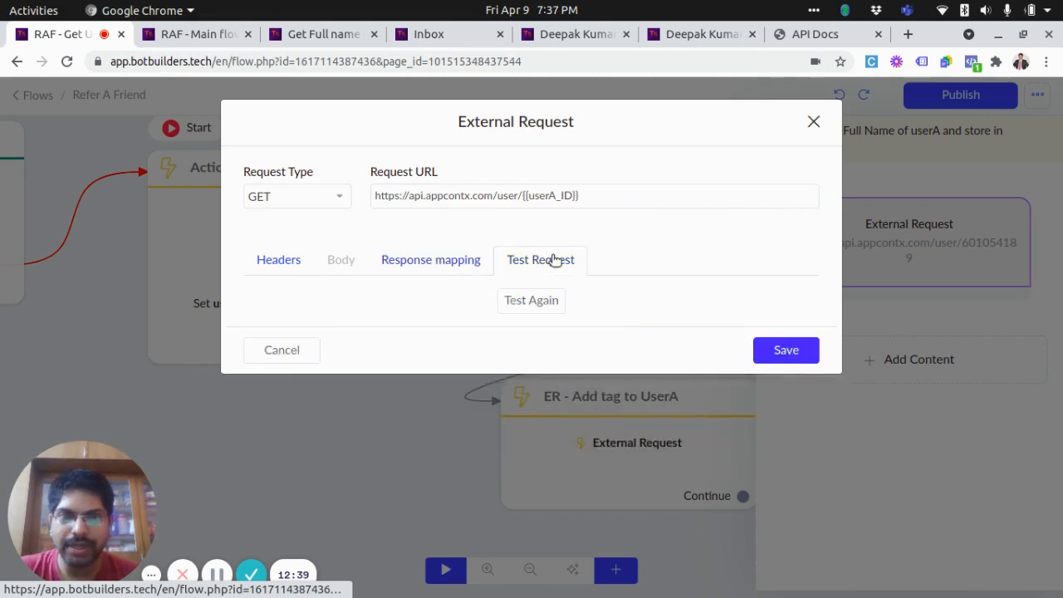
pyautogui.click(539, 304)
pyautogui.scroll(-3, 541, 302)
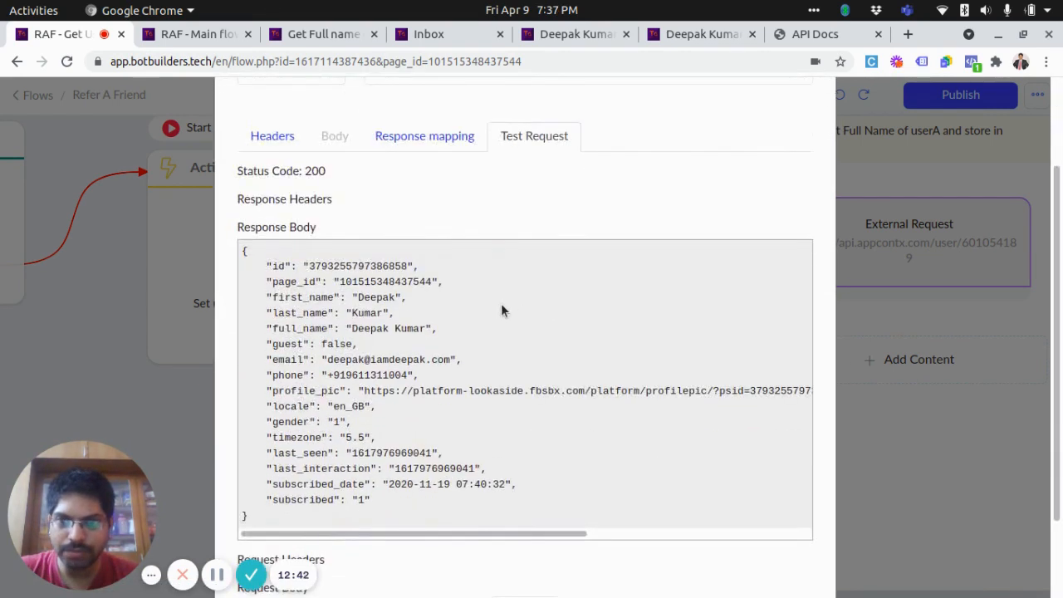
pyautogui.scroll(-1, 501, 310)
pyautogui.moveTo(246, 218); pyautogui.dragTo(414, 473)
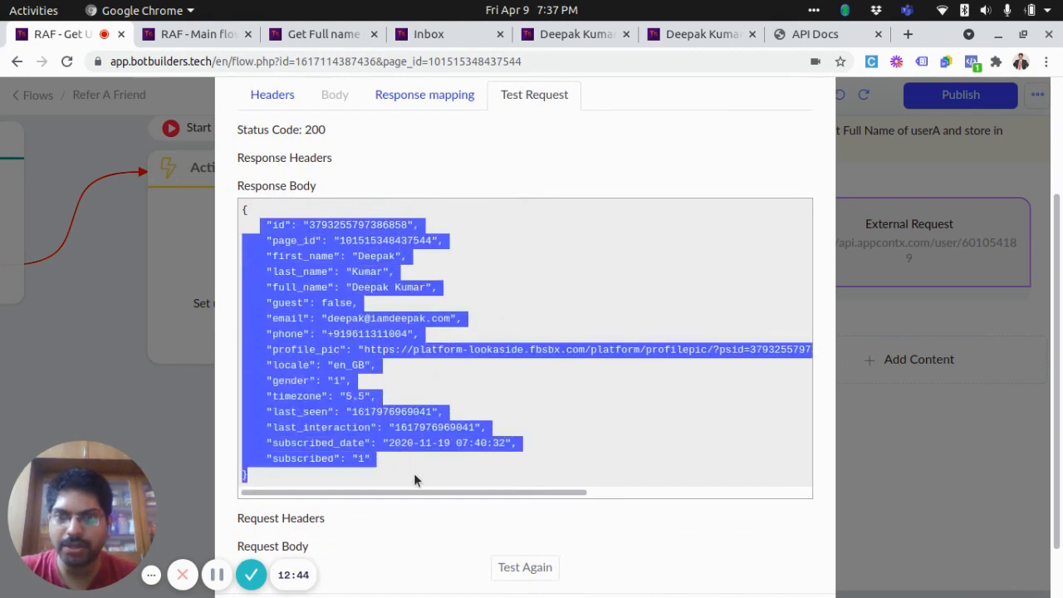
pyautogui.click(351, 318)
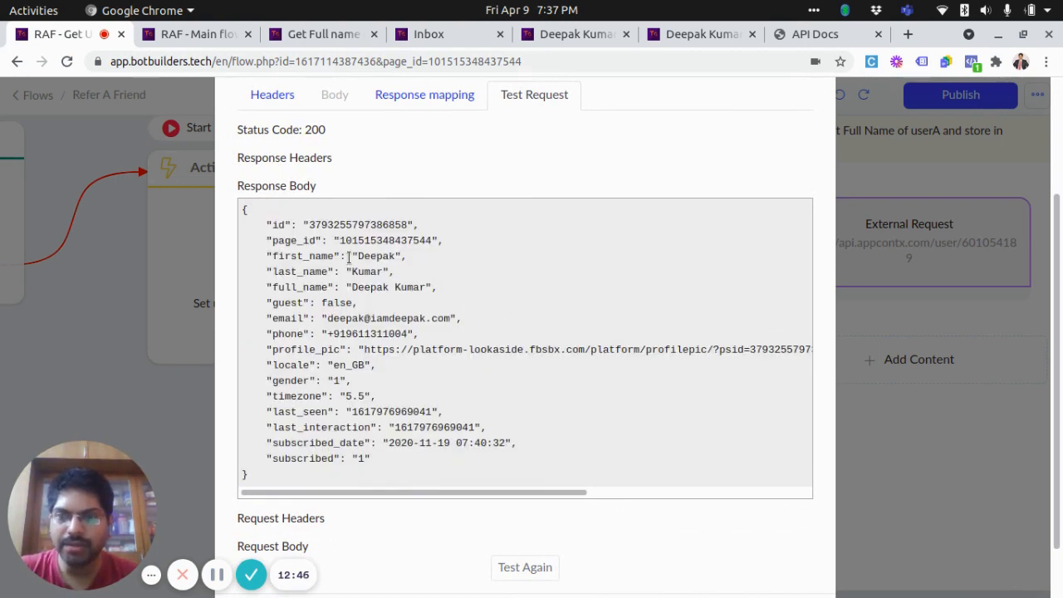
pyautogui.moveTo(350, 286); pyautogui.dragTo(430, 287)
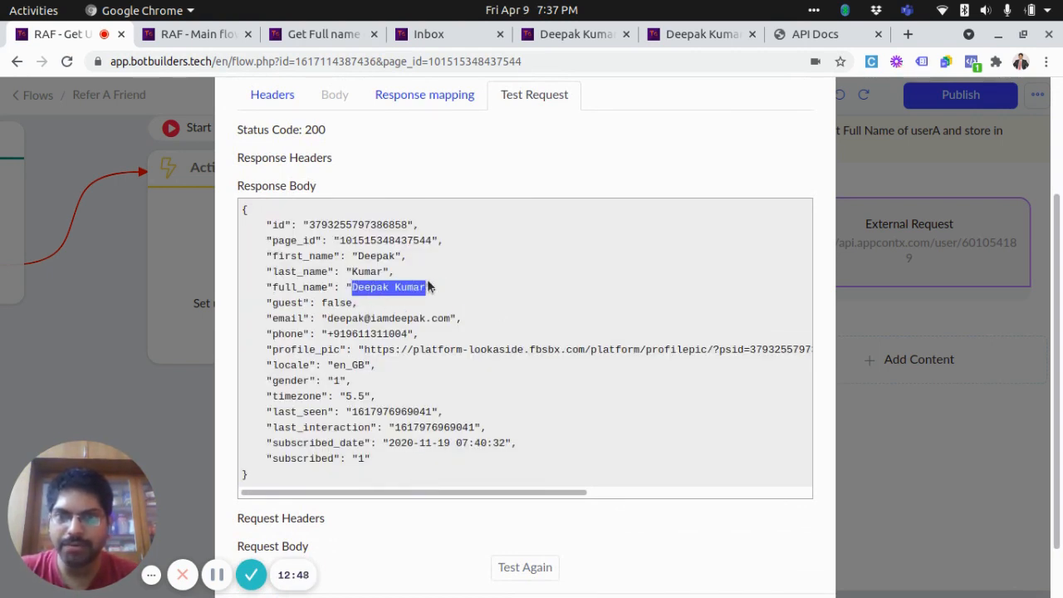
pyautogui.moveTo(328, 318); pyautogui.dragTo(454, 316)
pyautogui.click(452, 312)
# - Review the mapping of $.full_name to userA_name and $.email to userA_email, then save the External Request and close the node settings
pyautogui.click(423, 109)
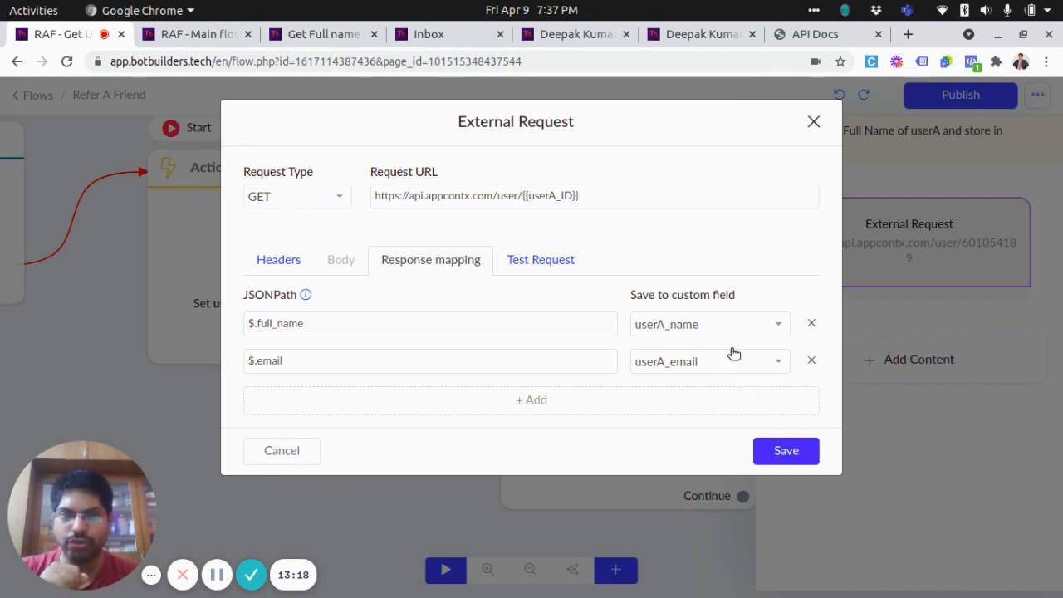
pyautogui.click(786, 452)
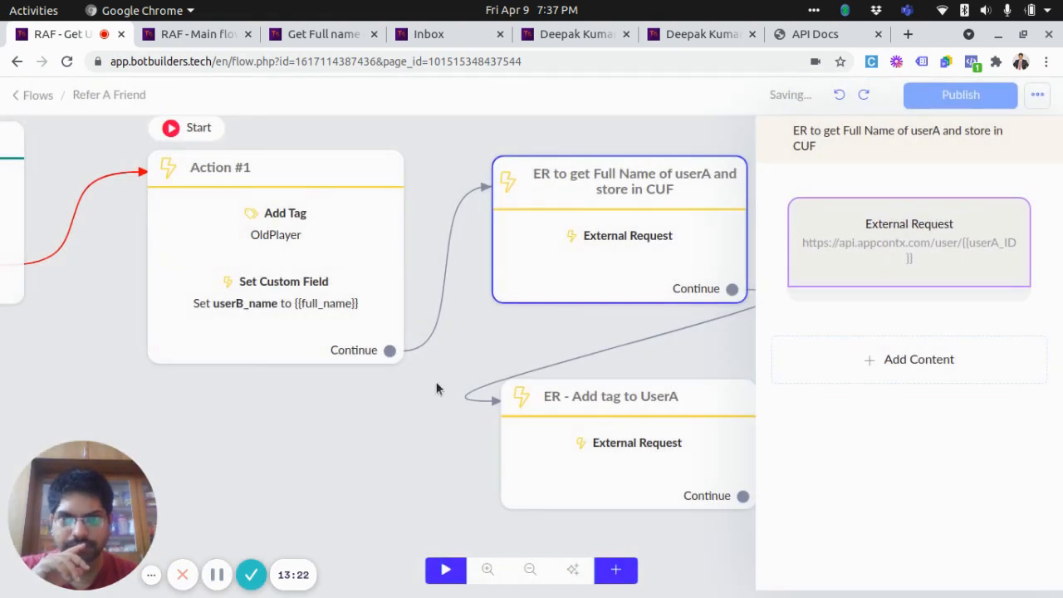
pyautogui.click(436, 382)
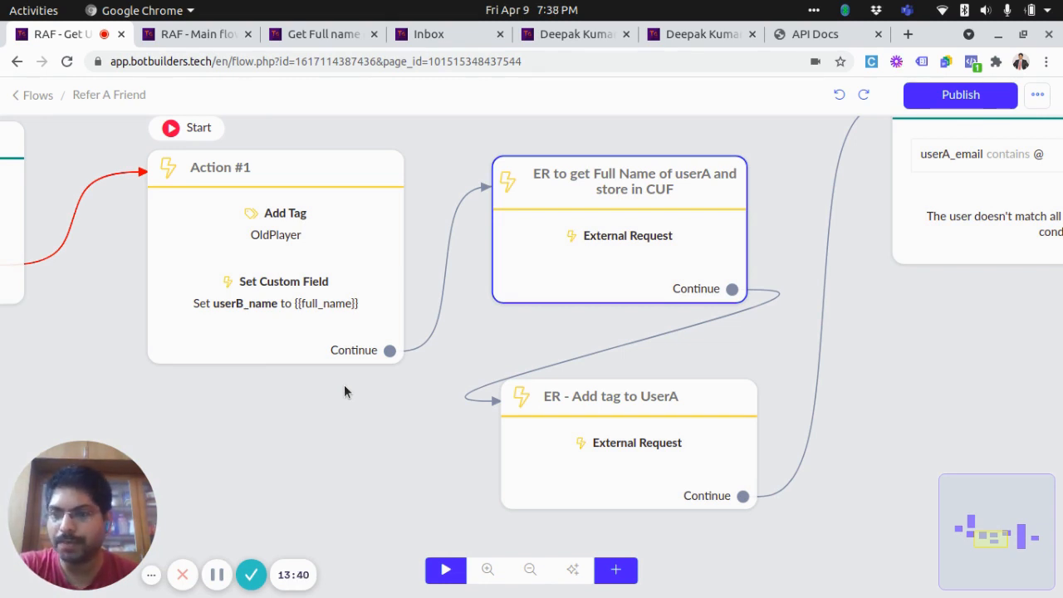
# - Examine the userA_ID and tag ID parts of the POST URL in the "ER - Add tag to UserA" External Request, then cancel without saving
pyautogui.click(573, 411)
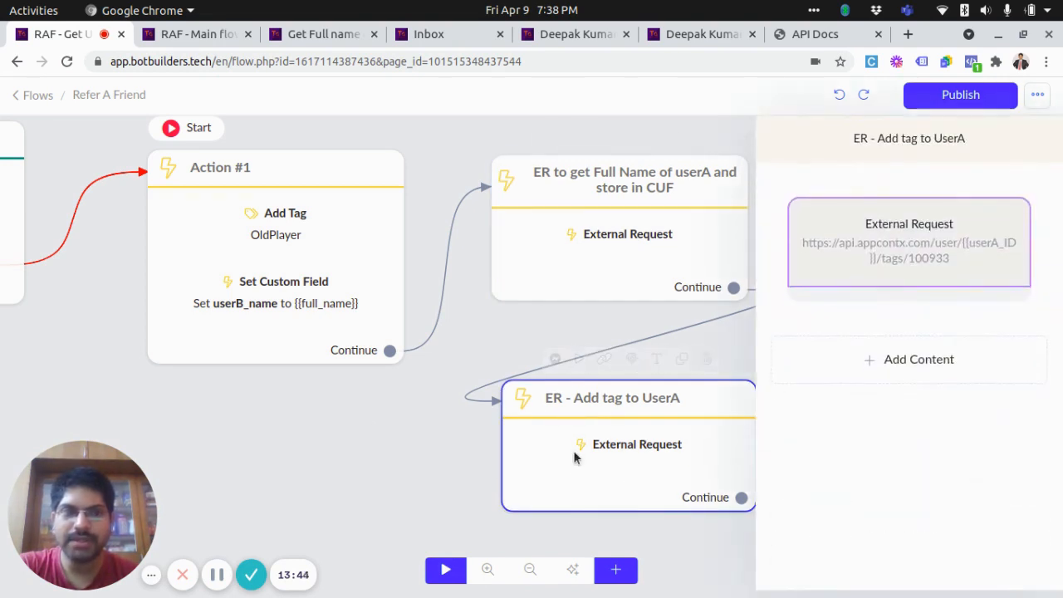
pyautogui.click(878, 254)
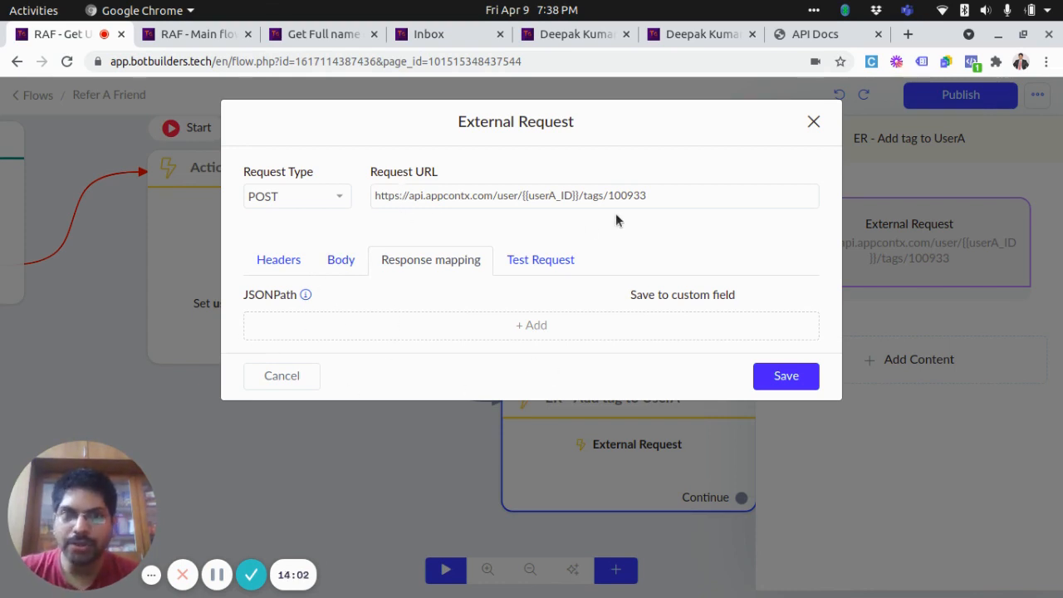
pyautogui.moveTo(614, 198); pyautogui.dragTo(644, 202)
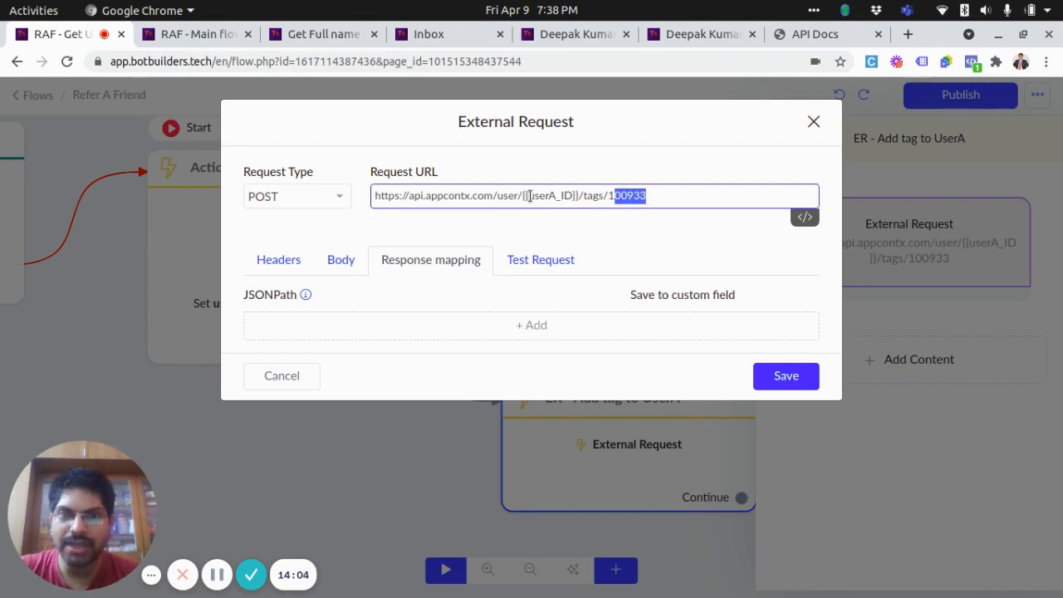
pyautogui.moveTo(529, 196); pyautogui.dragTo(570, 199)
pyautogui.click(308, 375)
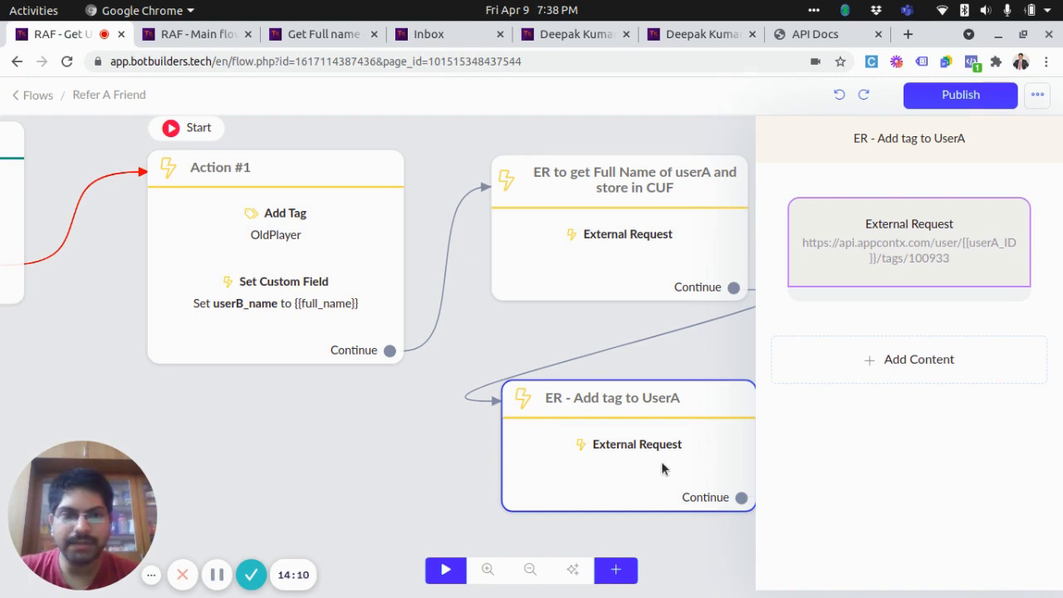
pyautogui.click(270, 325)
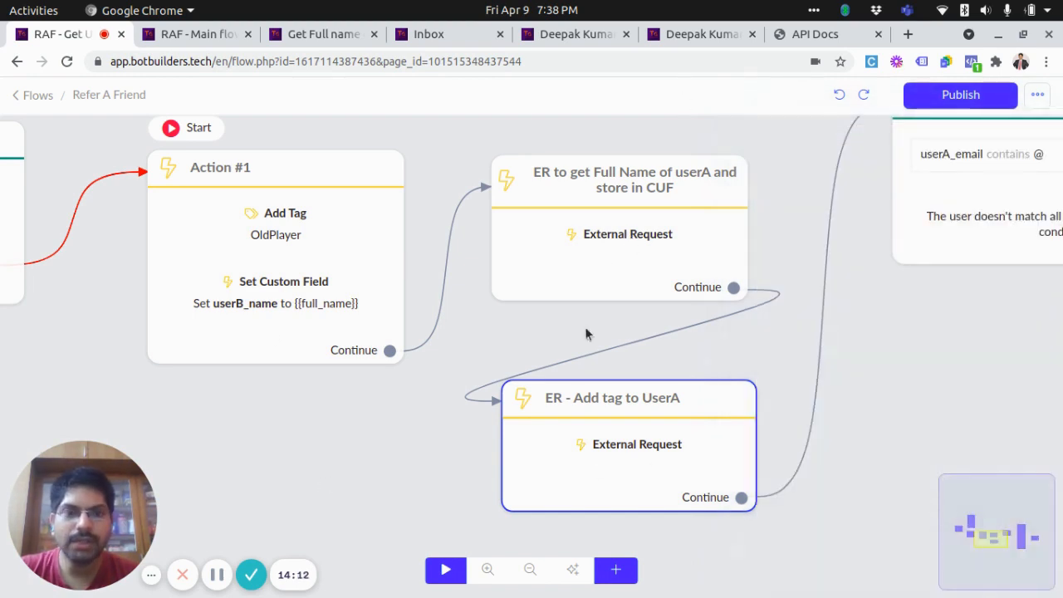
pyautogui.click(587, 446)
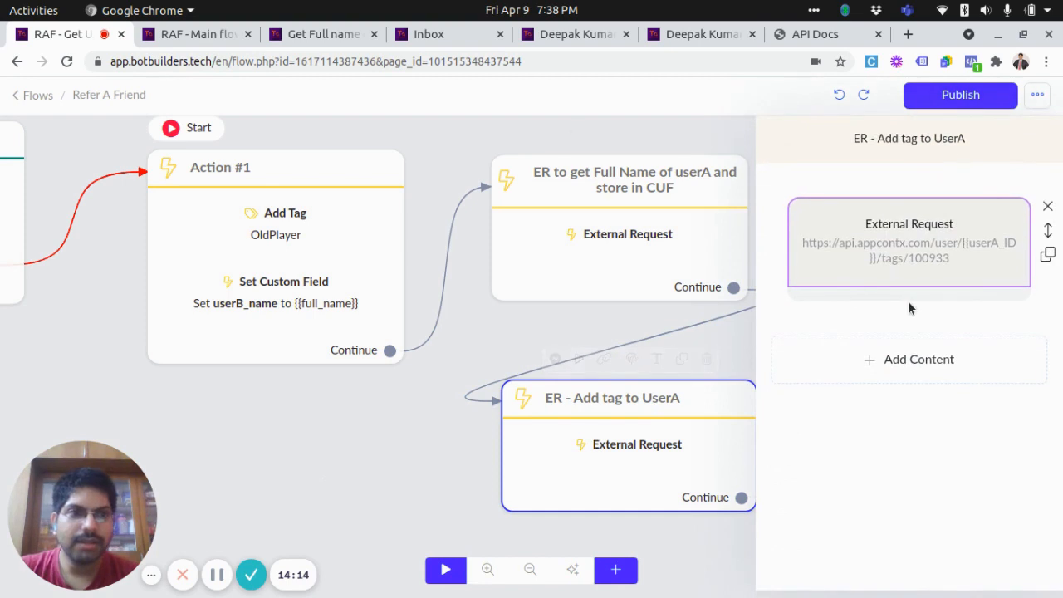
# - Leave the Get Full name rule without saving and open the bot's Tags page in place of the Inbox
pyautogui.click(319, 34)
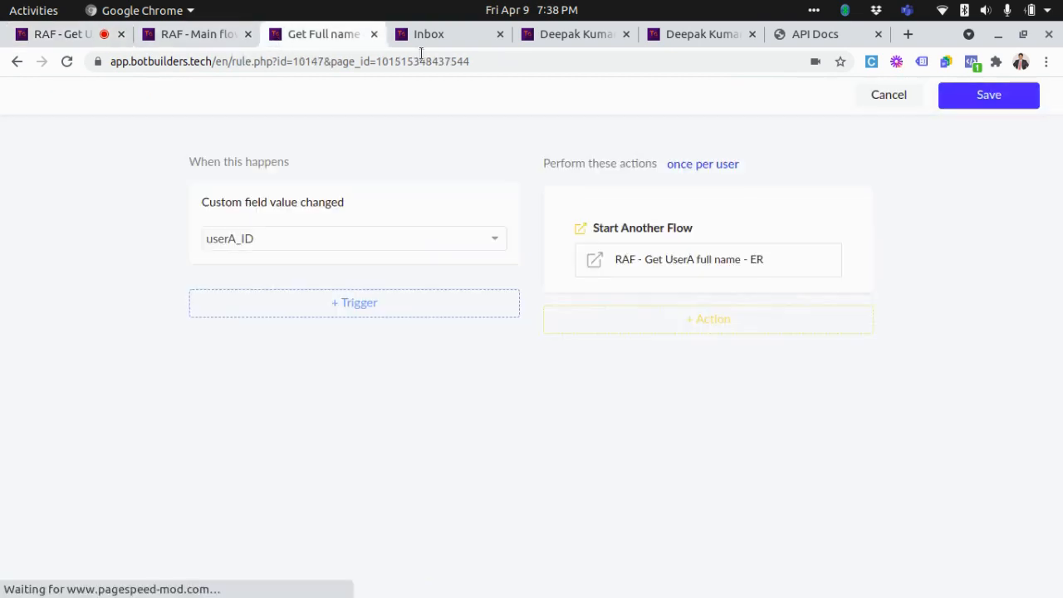
pyautogui.click(889, 95)
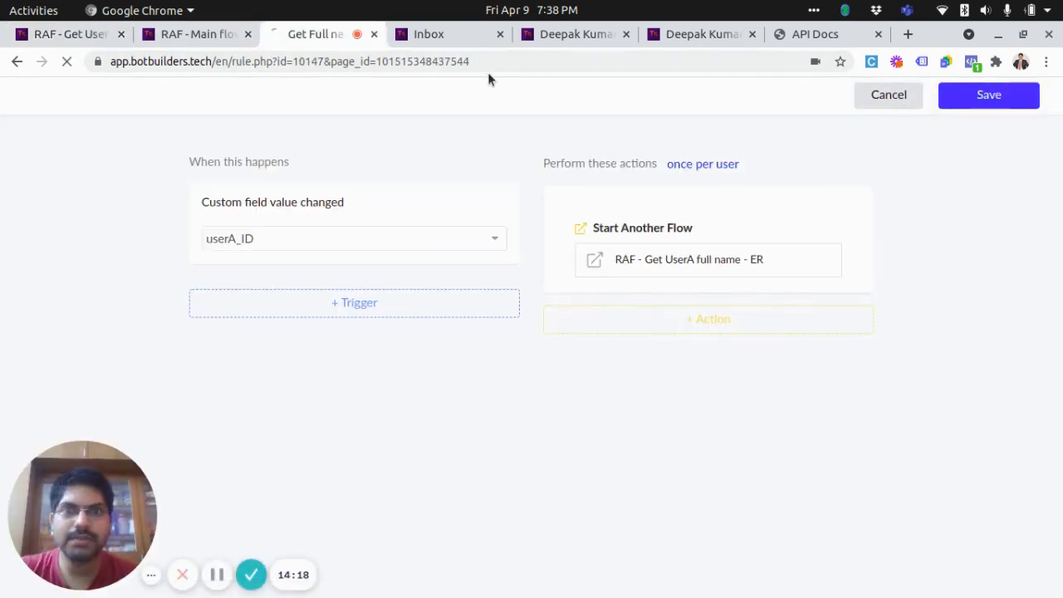
pyautogui.click(439, 34)
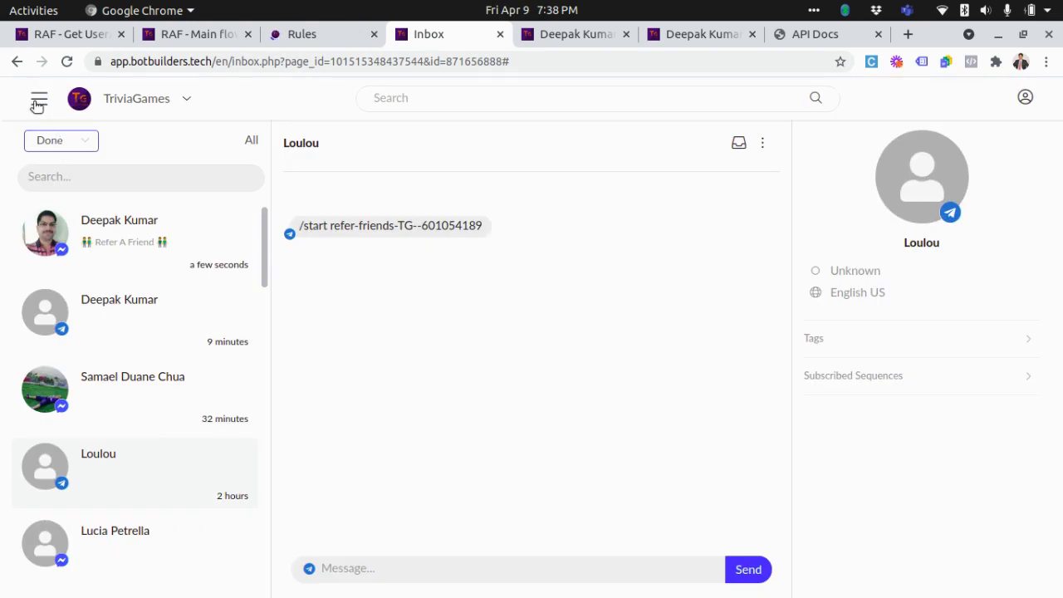
pyautogui.click(38, 99)
pyautogui.click(59, 169)
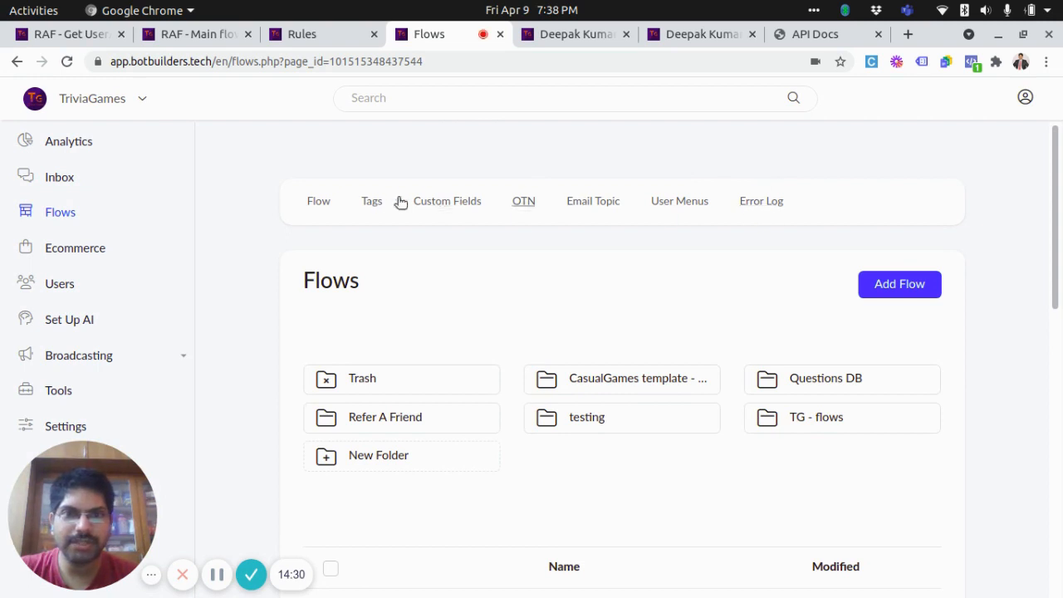
pyautogui.click(369, 204)
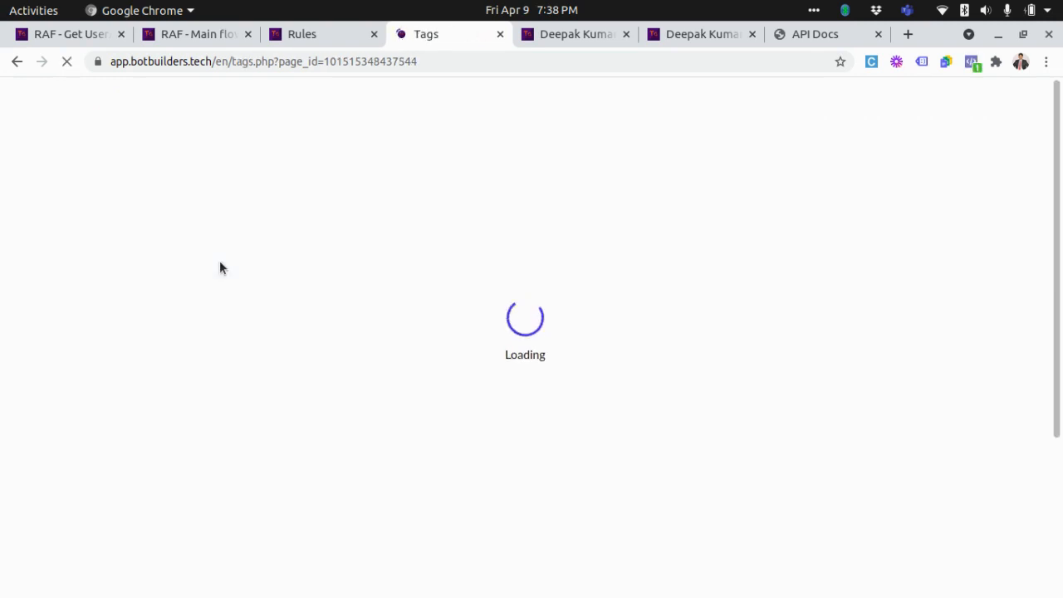
# - Locate the GotNewReferral tag and check its options for getting the tag ID, without choosing any
pyautogui.scroll(-10, 388, 299)
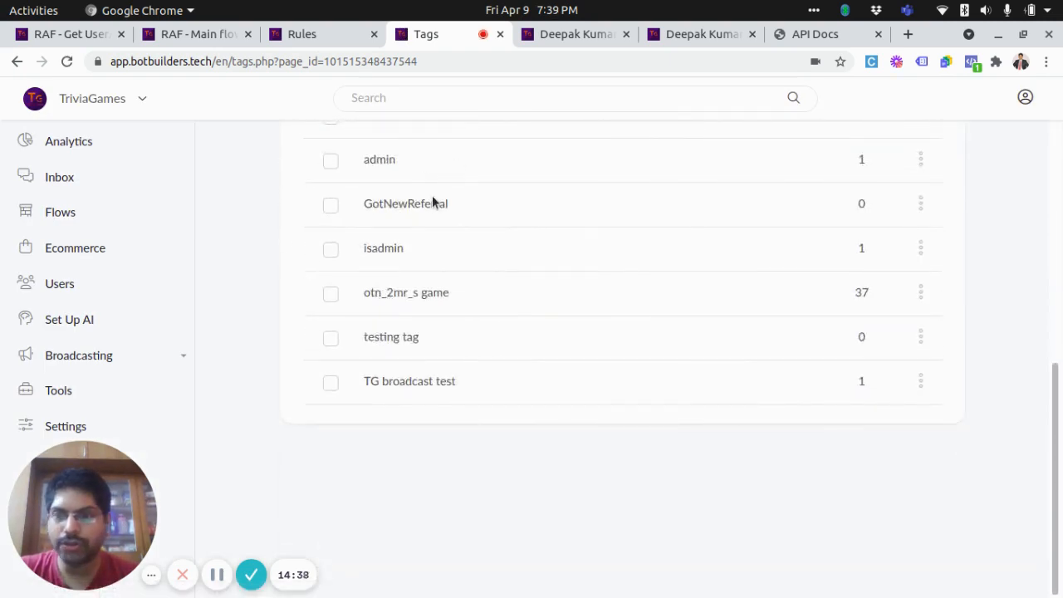
pyautogui.click(920, 203)
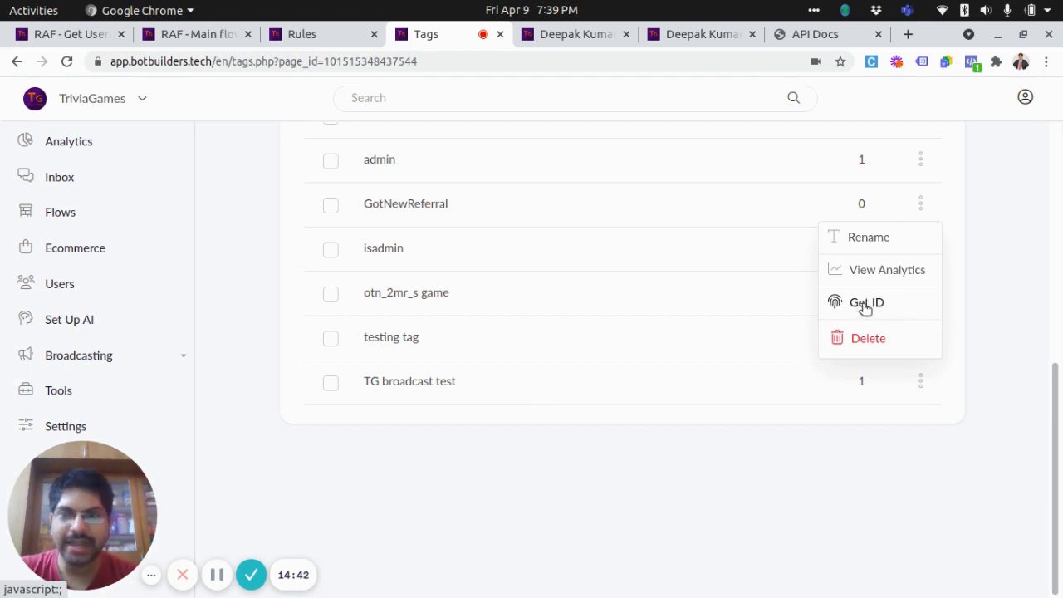
pyautogui.click(988, 220)
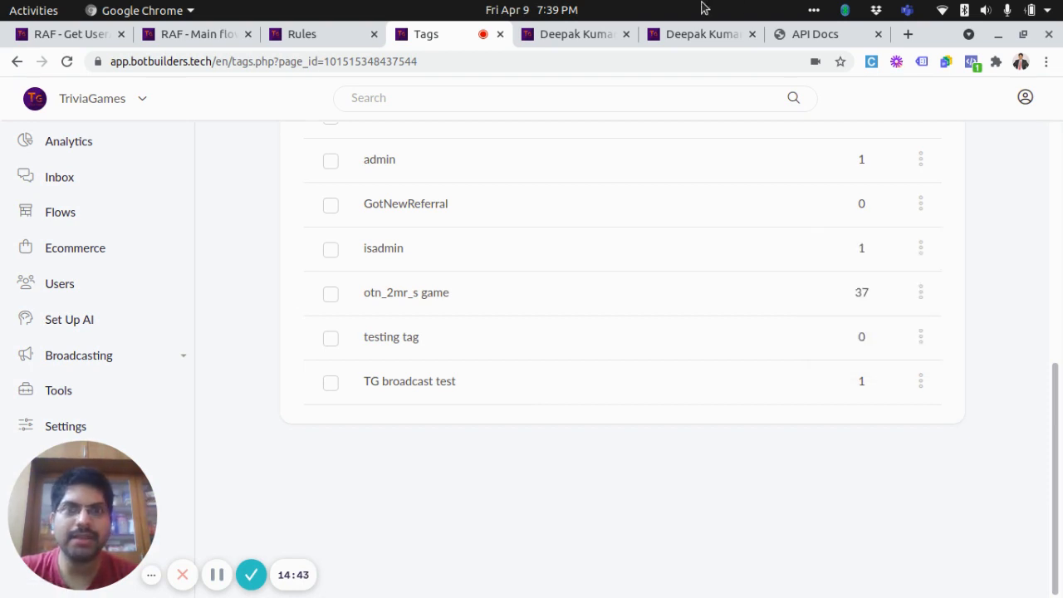
# - Return to the RAF - Get User flow and reopen the External Request of the "ER - Add tag to UserA" node
pyautogui.click(181, 38)
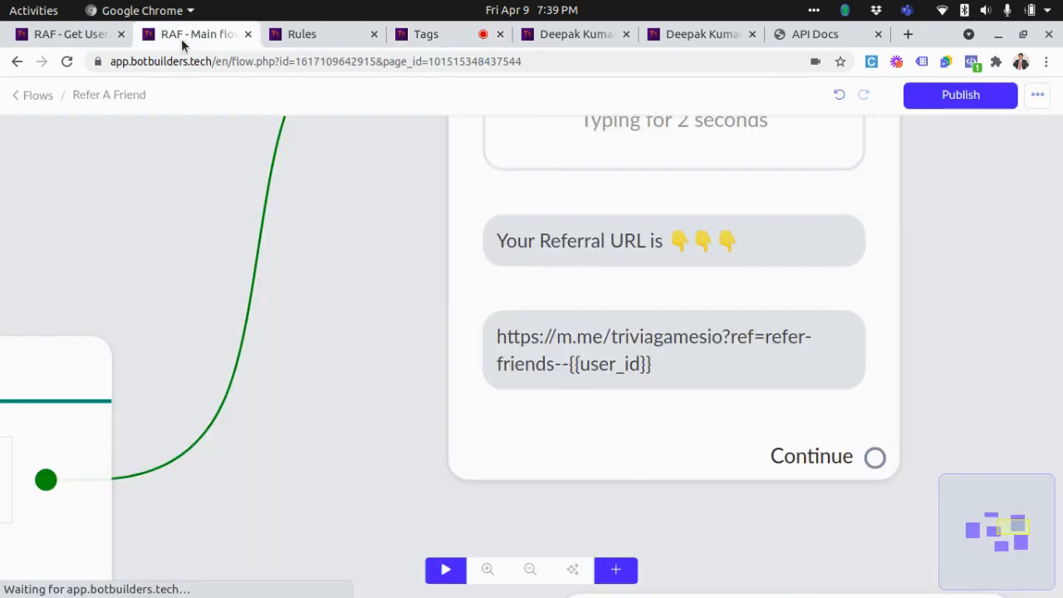
pyautogui.click(69, 34)
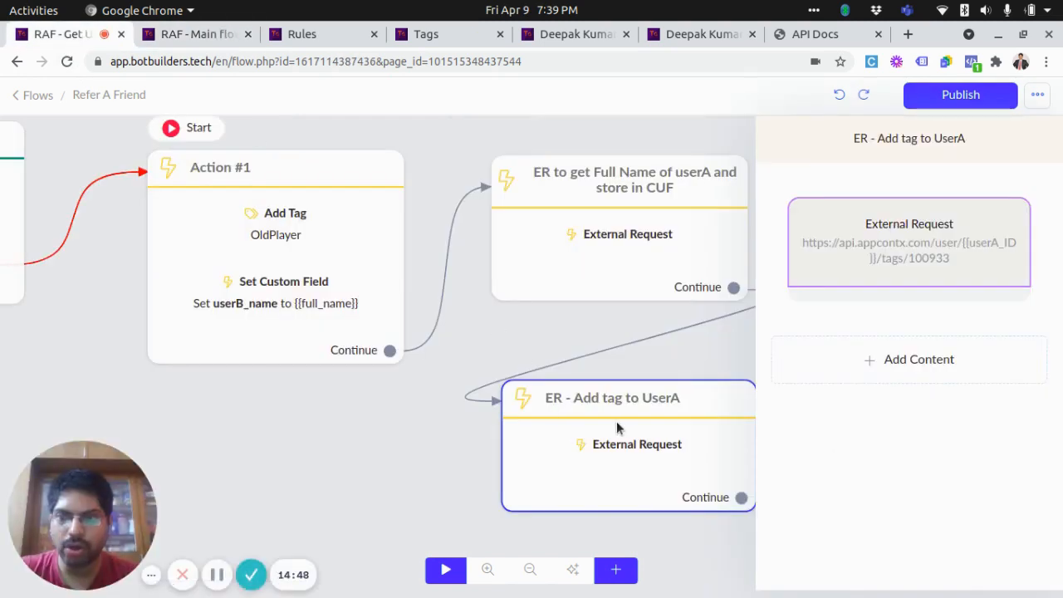
pyautogui.click(958, 233)
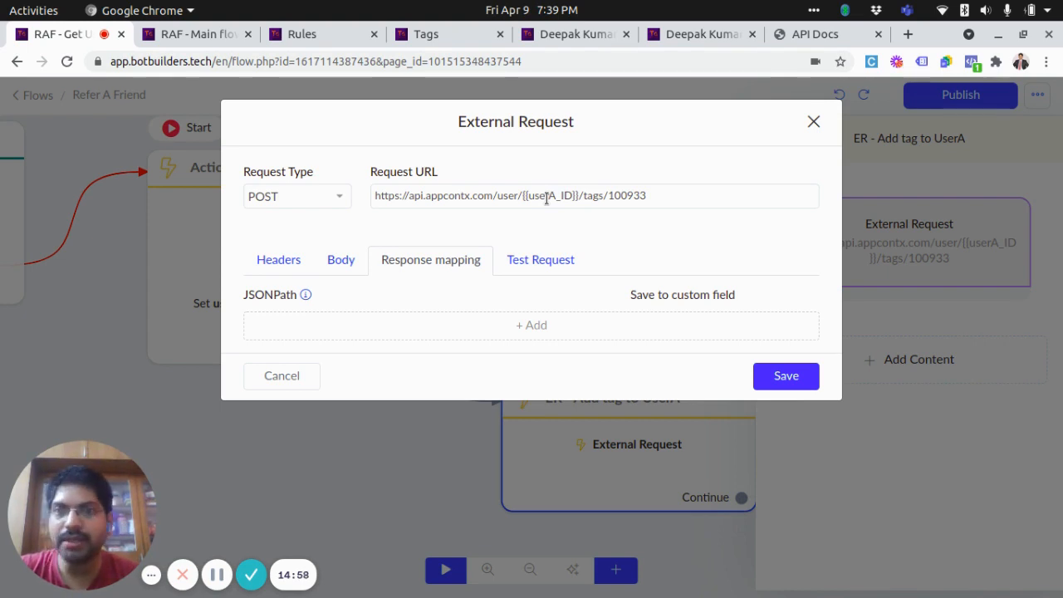
# - Review the X-ACCESS-TOKEN header and the base address of the request URL in the External Request
pyautogui.click(269, 263)
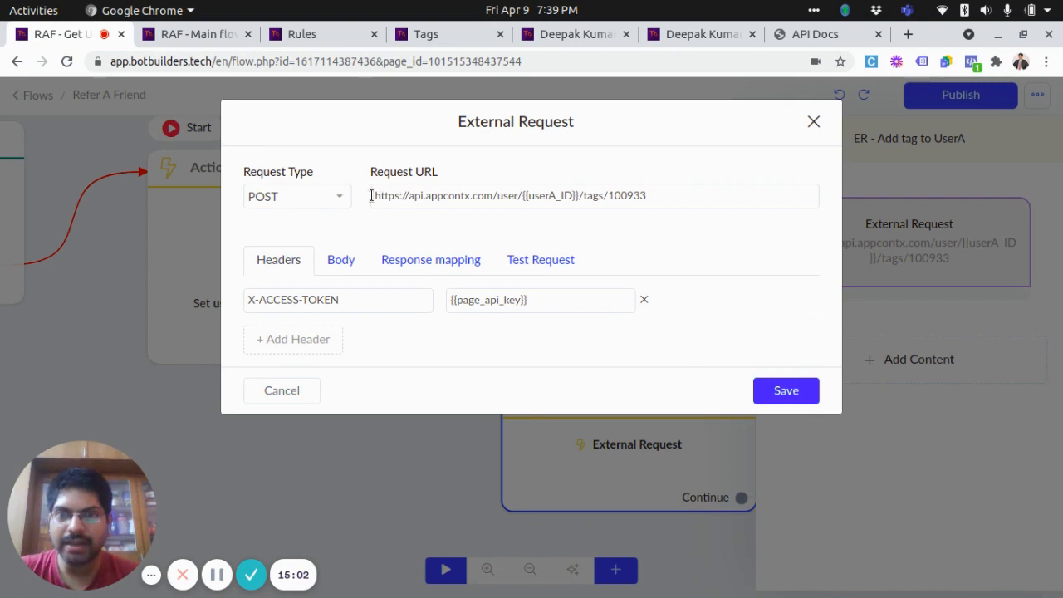
pyautogui.moveTo(370, 195); pyautogui.dragTo(503, 195)
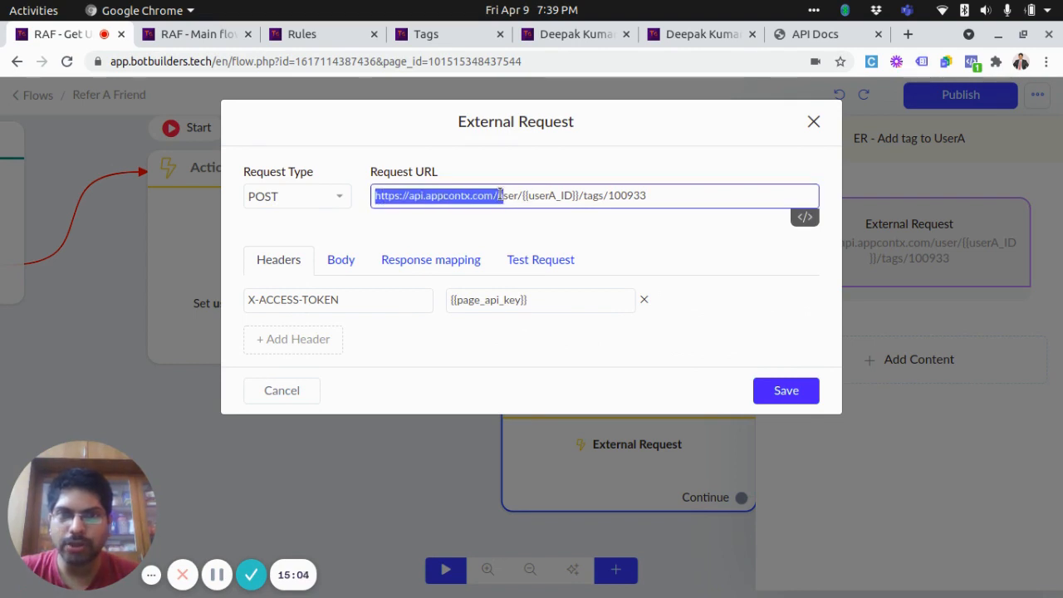
pyautogui.click(489, 195)
# - Look up the POST /user/{user_id}/tags/{tag_id} endpoint in the API Docs and read its description
pyautogui.click(785, 35)
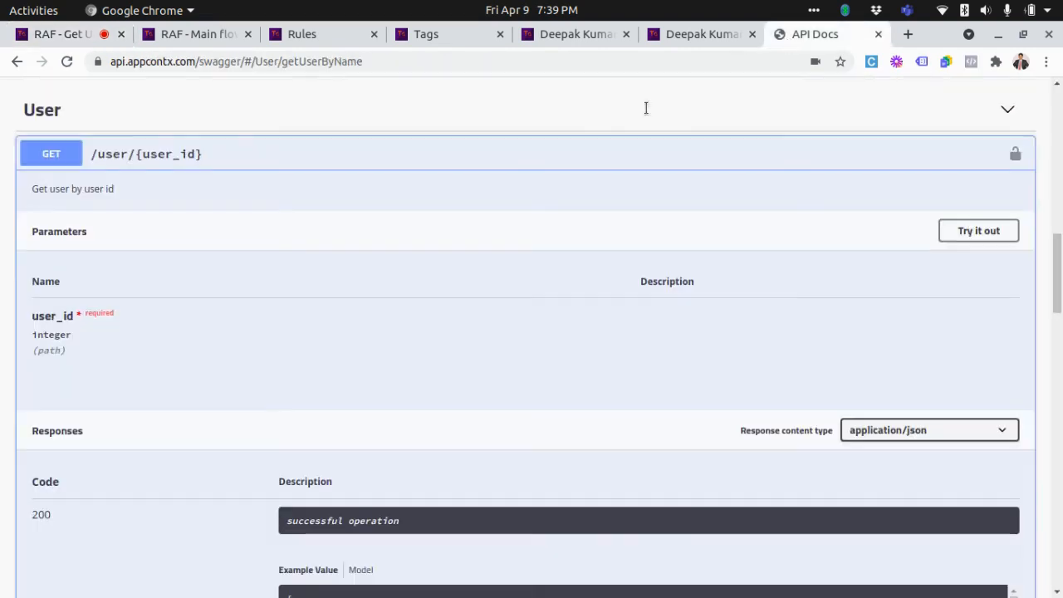
pyautogui.click(335, 169)
pyautogui.scroll(-1, 339, 185)
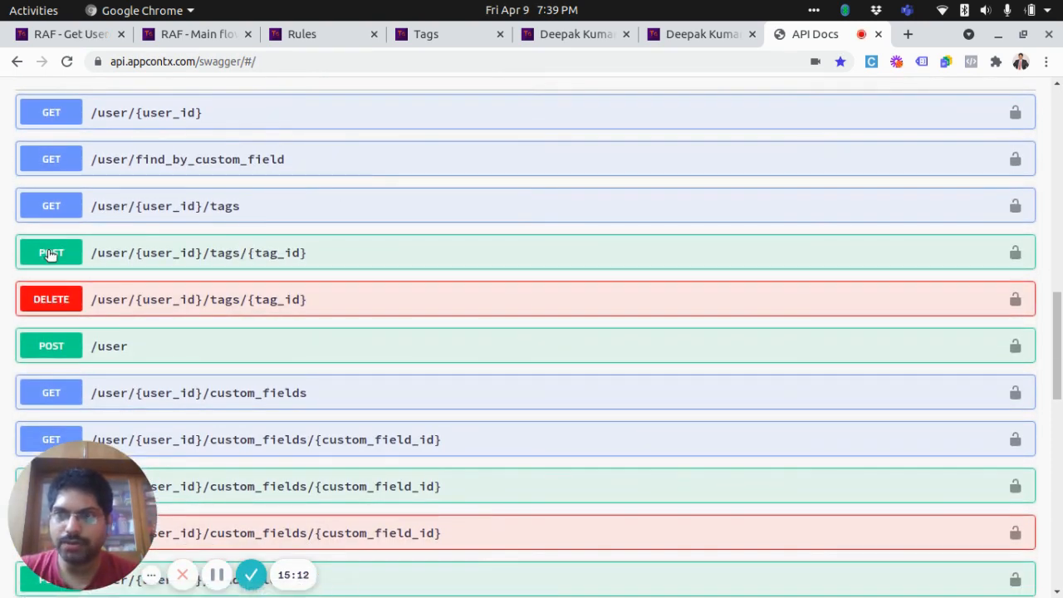
pyautogui.click(301, 253)
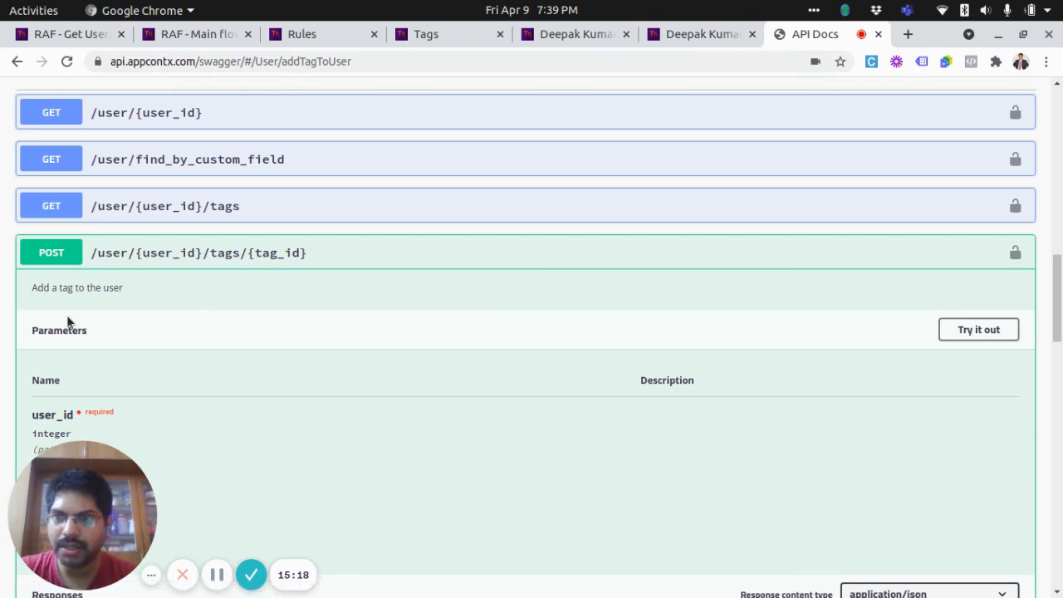
pyautogui.moveTo(37, 287); pyautogui.dragTo(138, 293)
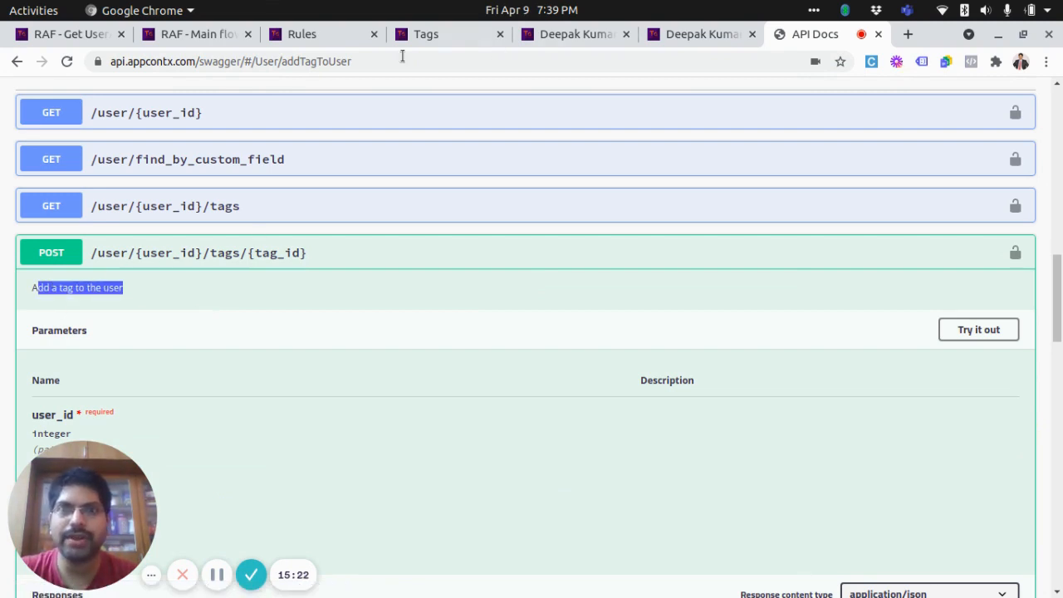
# - Return to the RAF - Get User flow and review the request's URL, body and response mapping
pyautogui.click(71, 34)
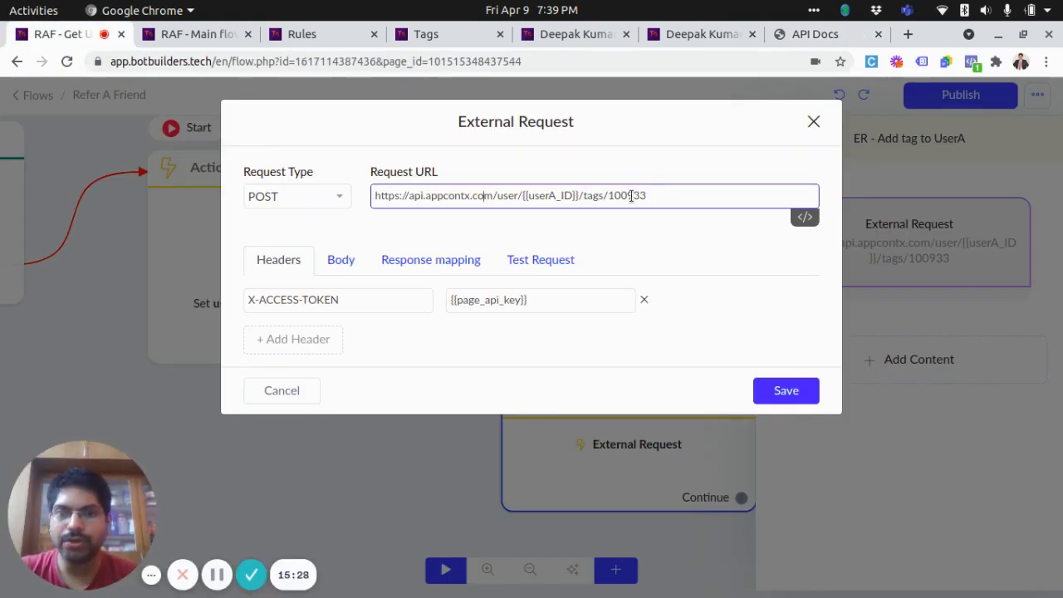
pyautogui.click(524, 195)
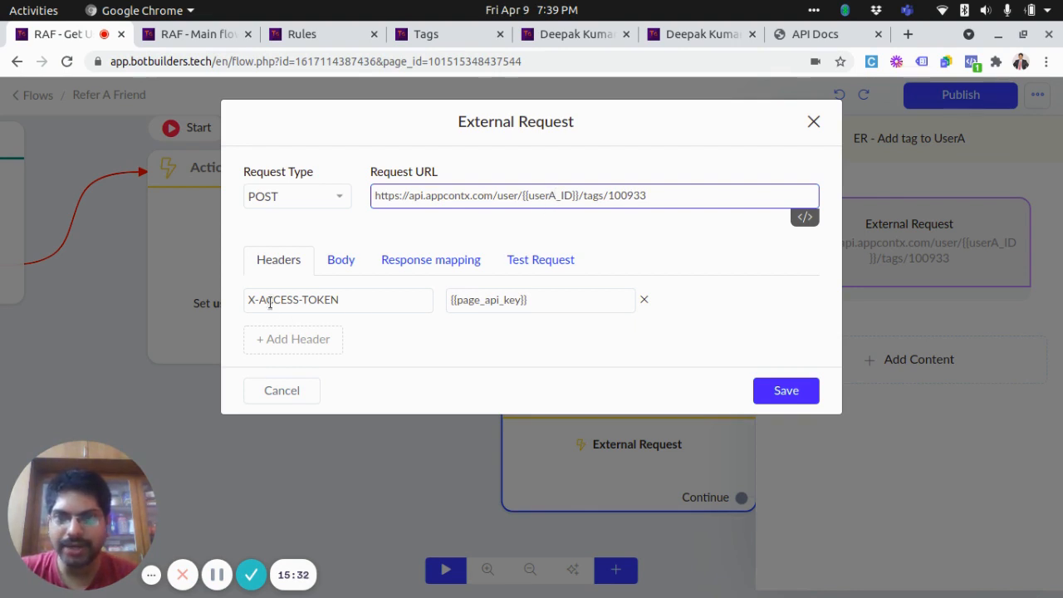
pyautogui.click(339, 259)
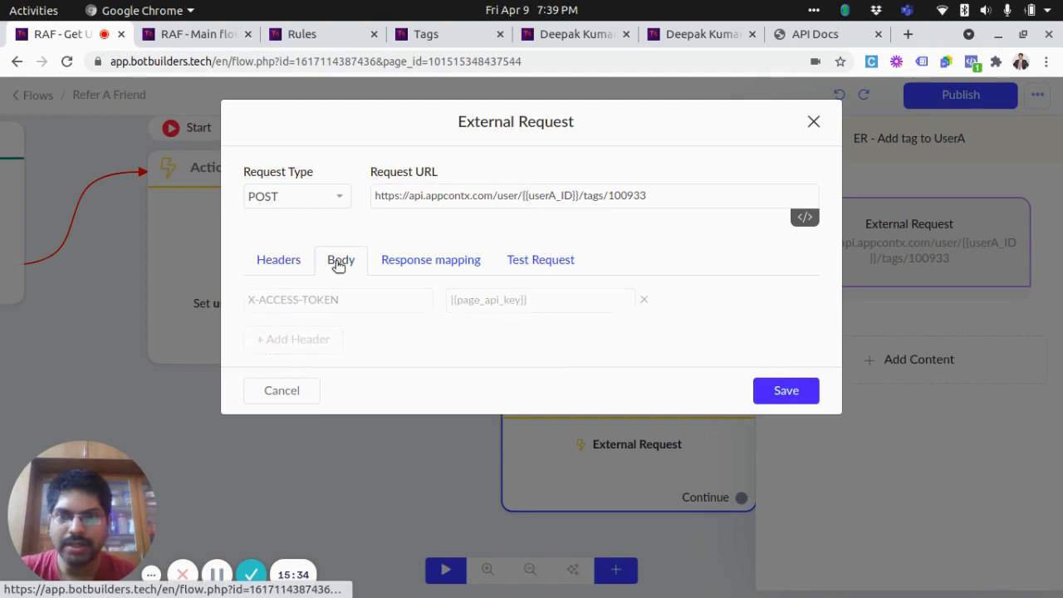
pyautogui.click(446, 260)
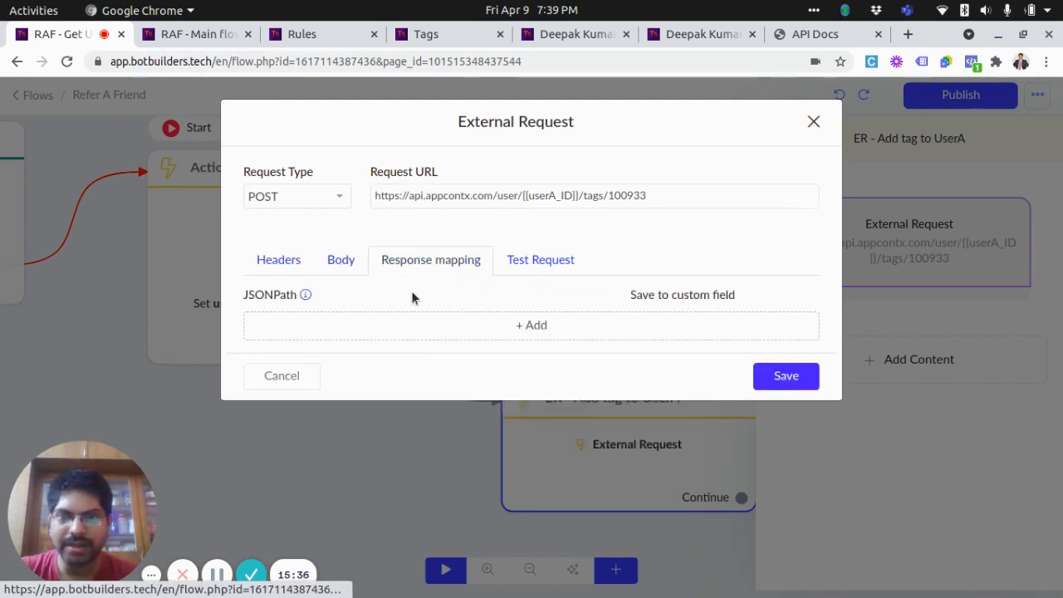
# - Test the add-tag POST request, inspect its response body, and close the External Request without saving
pyautogui.click(539, 260)
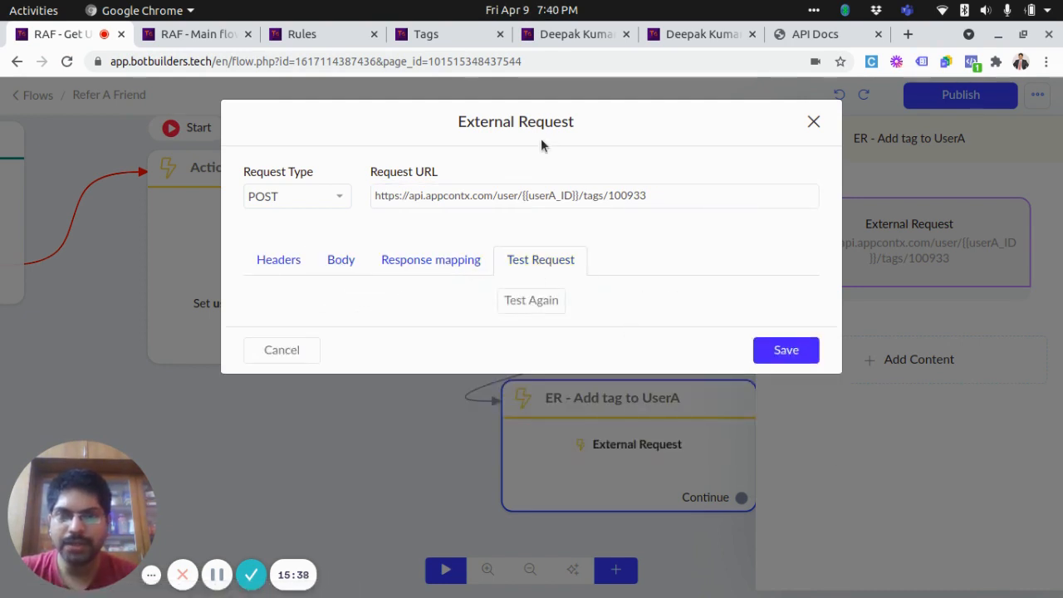
pyautogui.click(526, 303)
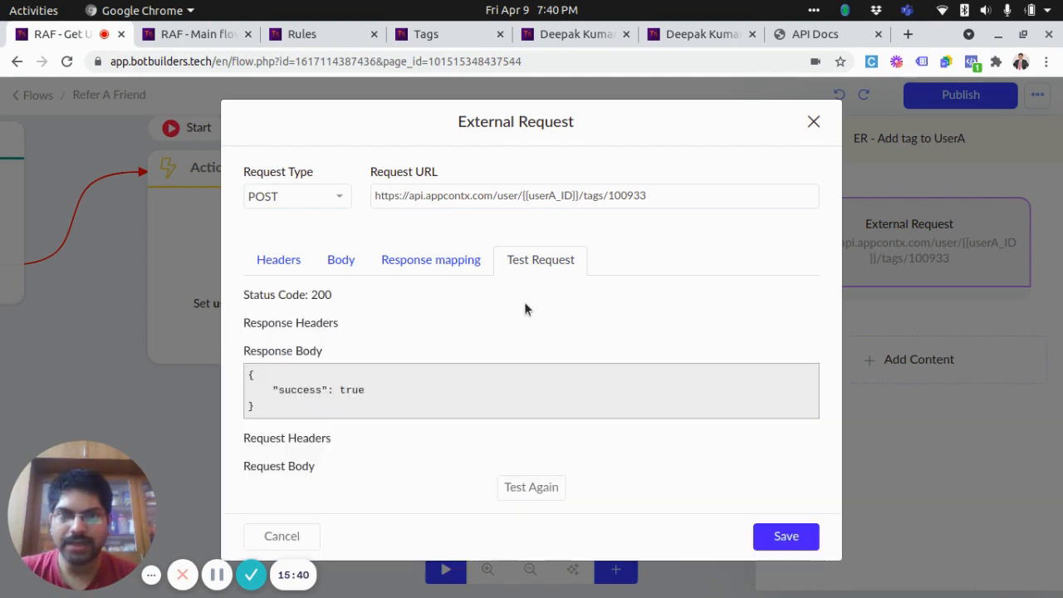
pyautogui.moveTo(282, 389); pyautogui.dragTo(366, 401)
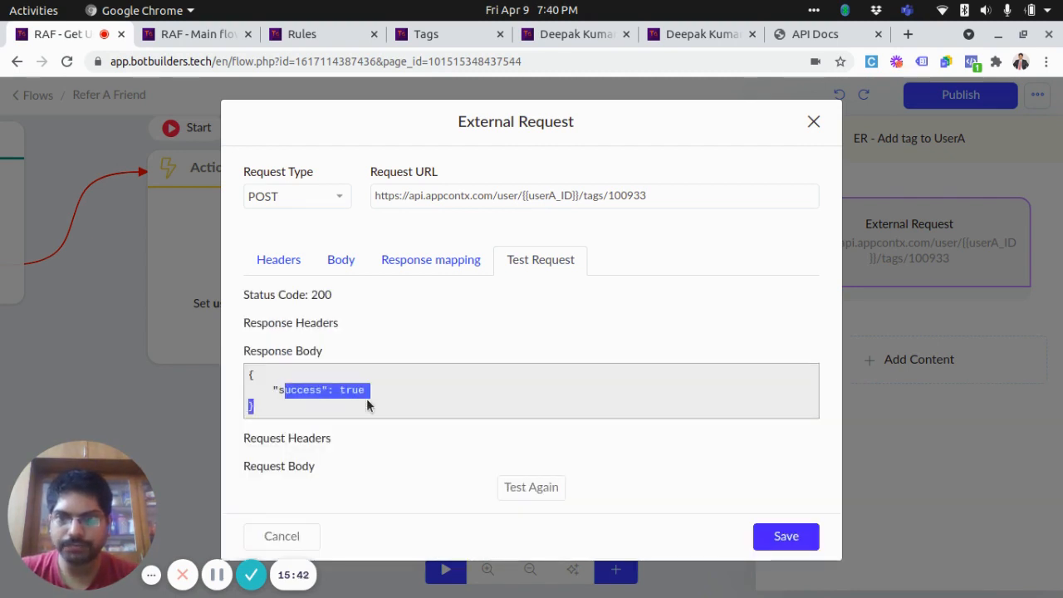
pyautogui.click(366, 400)
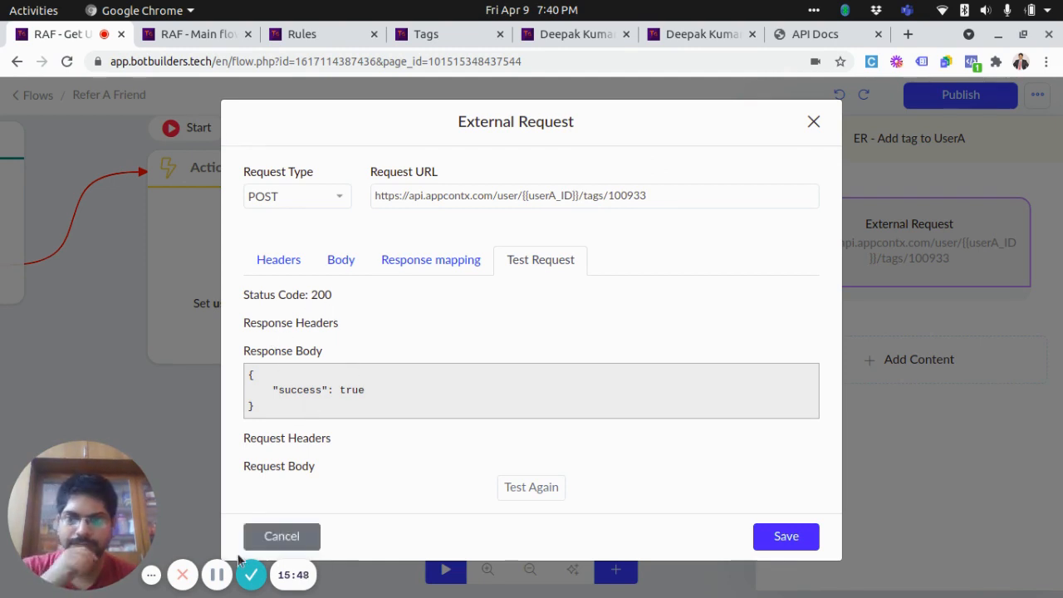
pyautogui.click(217, 574)
pyautogui.click(544, 492)
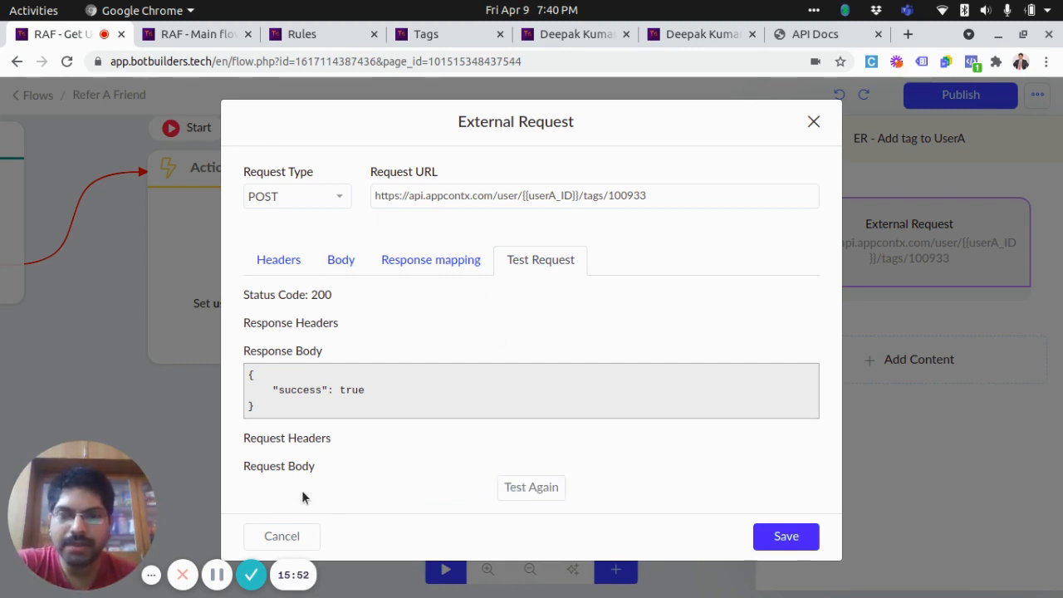
pyautogui.click(282, 537)
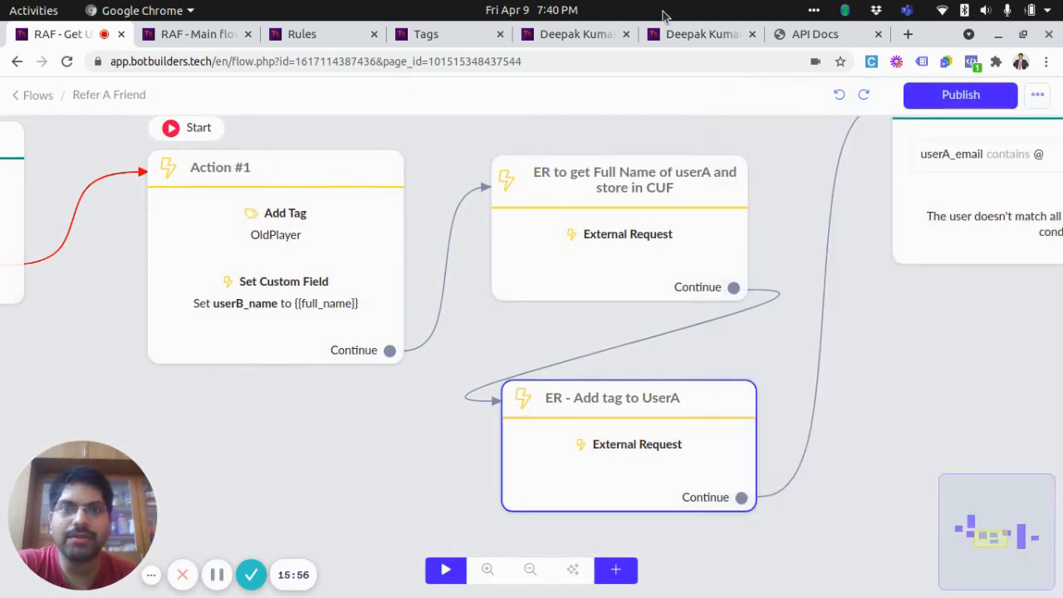
# - Reload both open user profiles and check the User Tags of each for the new referral tag
pyautogui.click(581, 34)
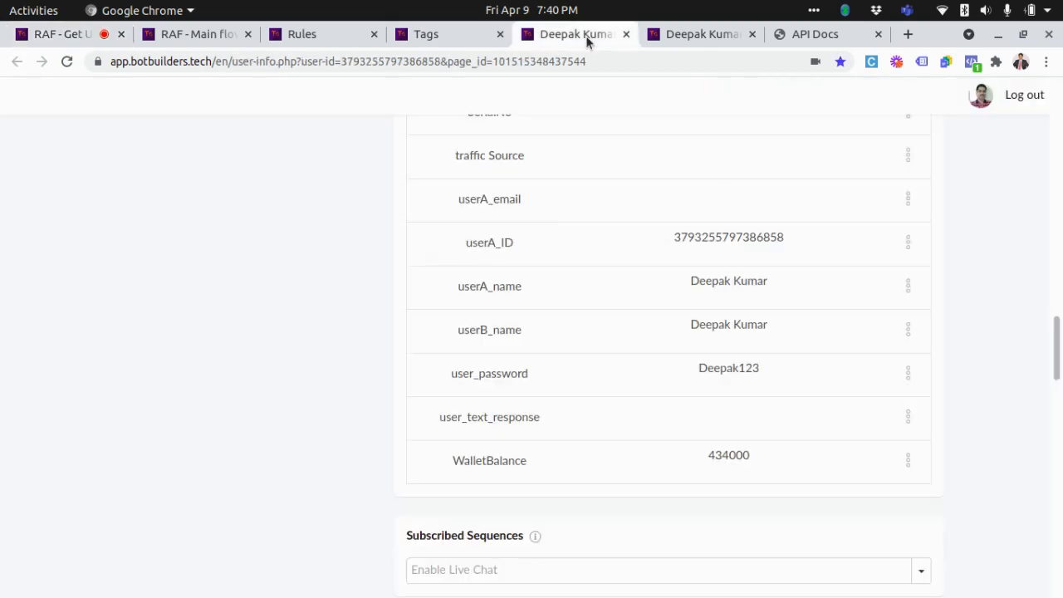
pyautogui.click(68, 64)
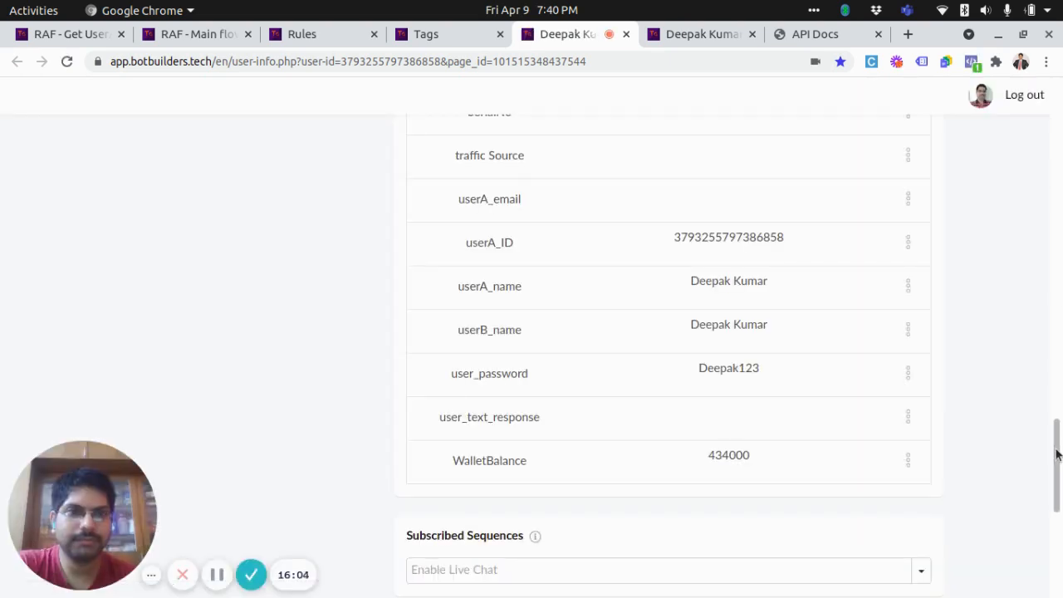
pyautogui.moveTo(1058, 455); pyautogui.dragTo(1061, 93)
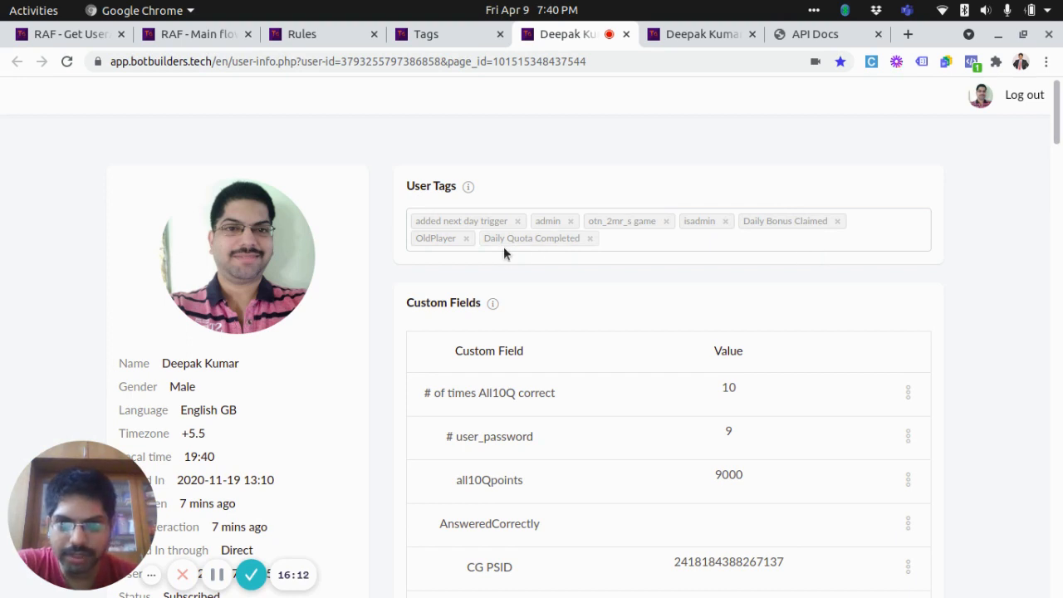
pyautogui.scroll(-5, 504, 247)
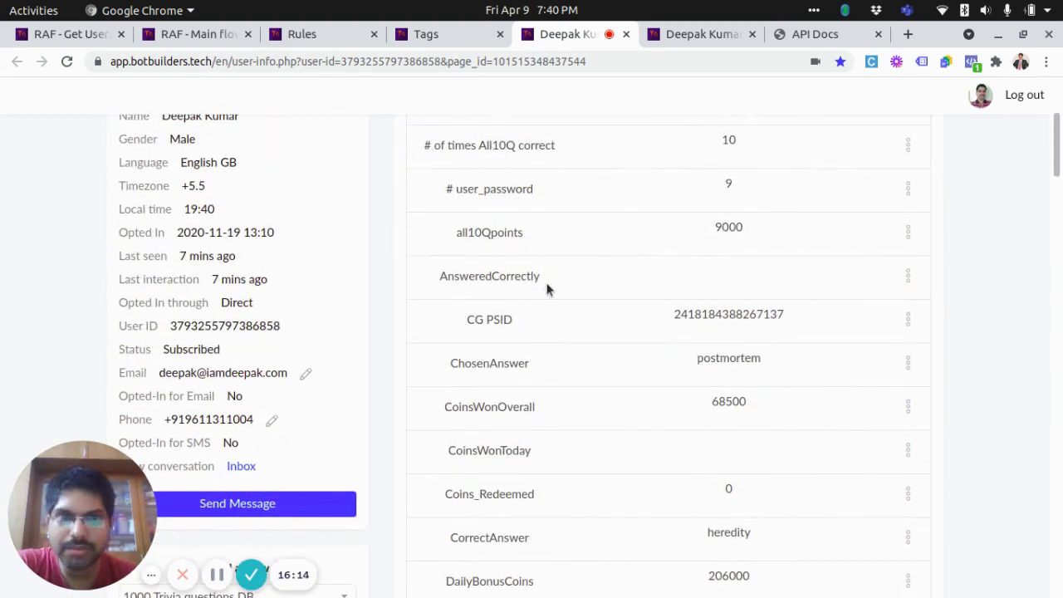
pyautogui.click(705, 37)
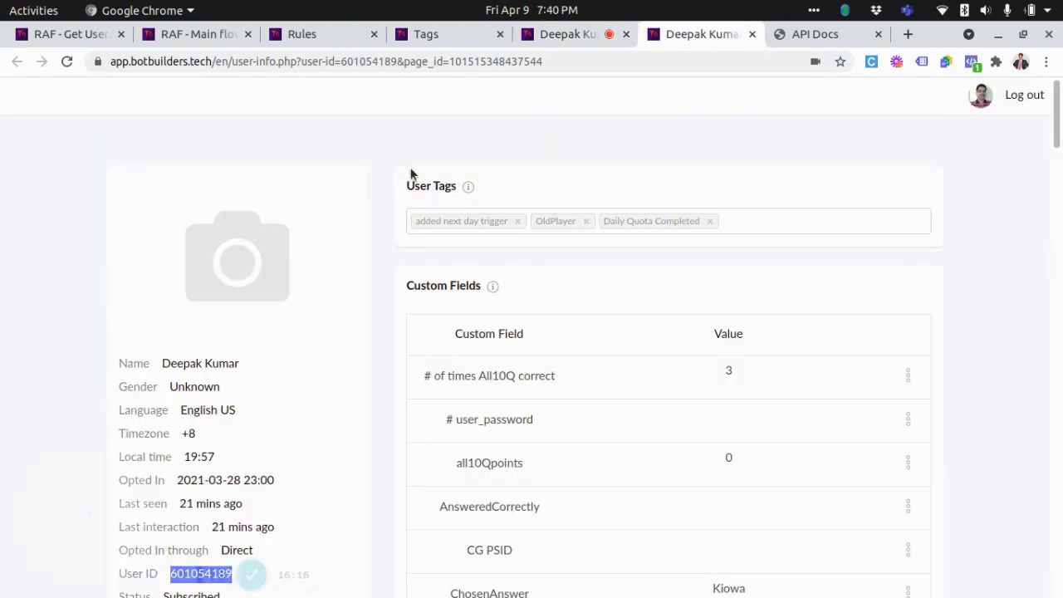
pyautogui.click(66, 63)
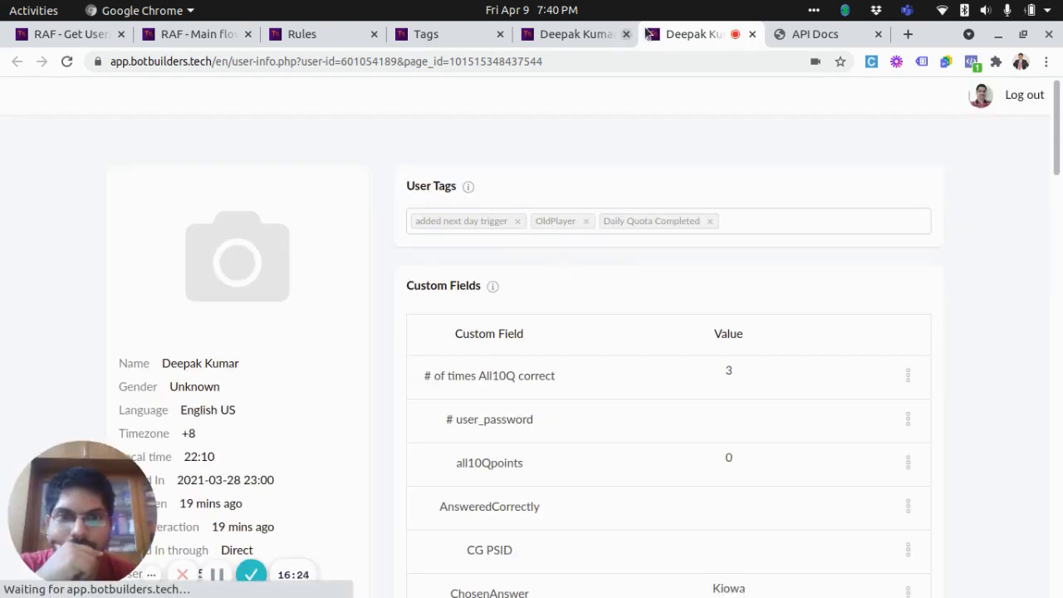
# - Return to the first user profile and compare its User ID with the userA_ID custom field using the page search
pyautogui.click(582, 33)
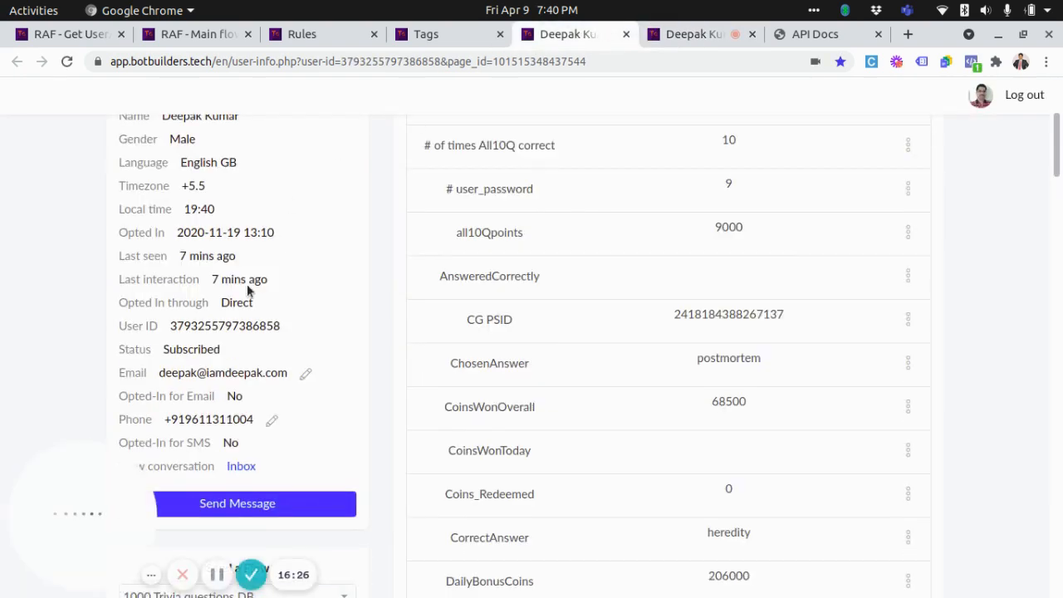
pyautogui.doubleClick(230, 326)
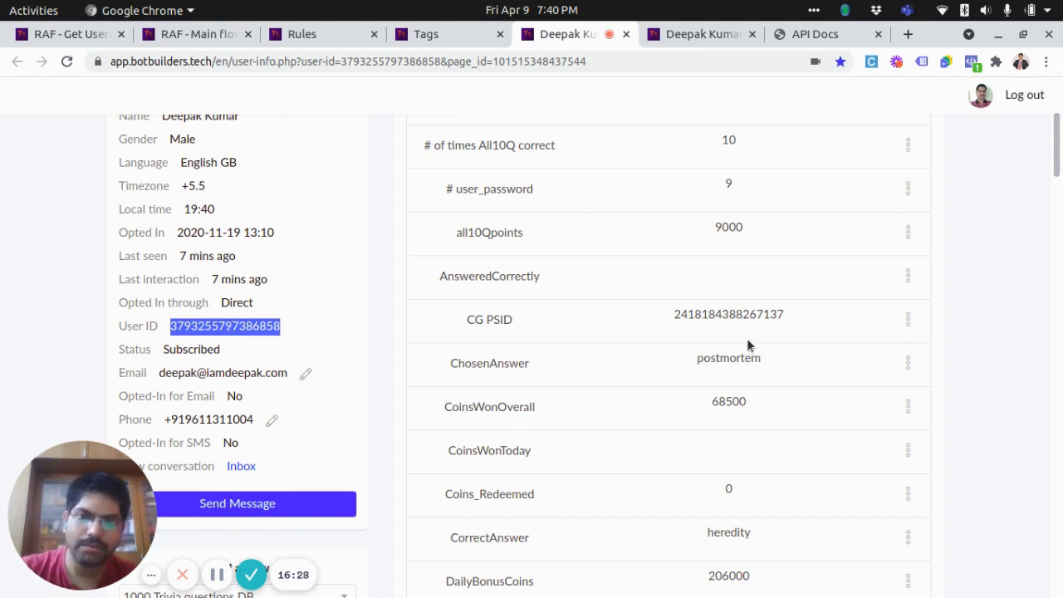
pyautogui.scroll(-8, 750, 342)
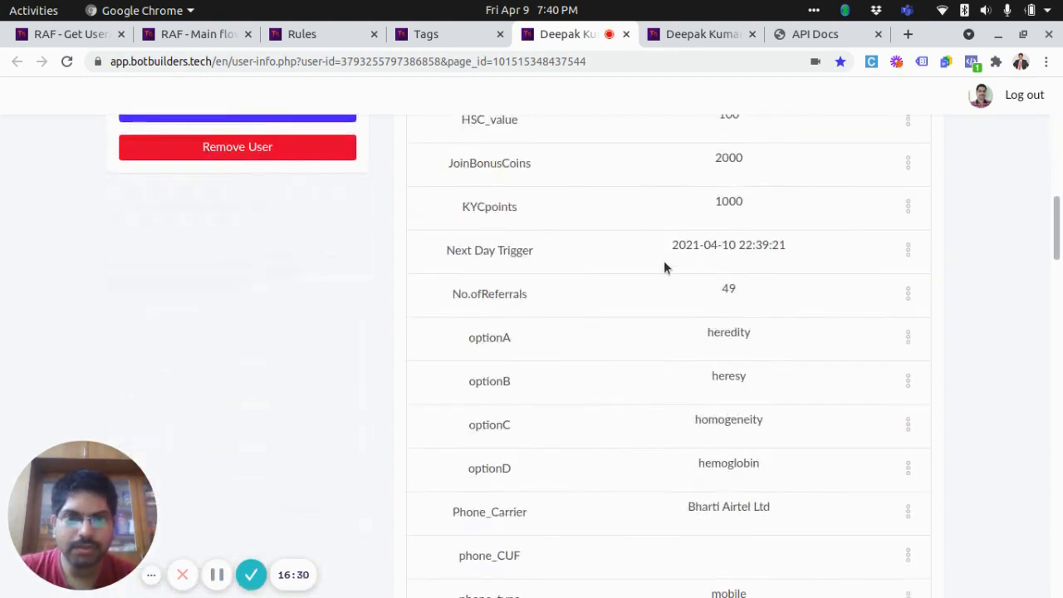
pyautogui.scroll(-12, 872, 308)
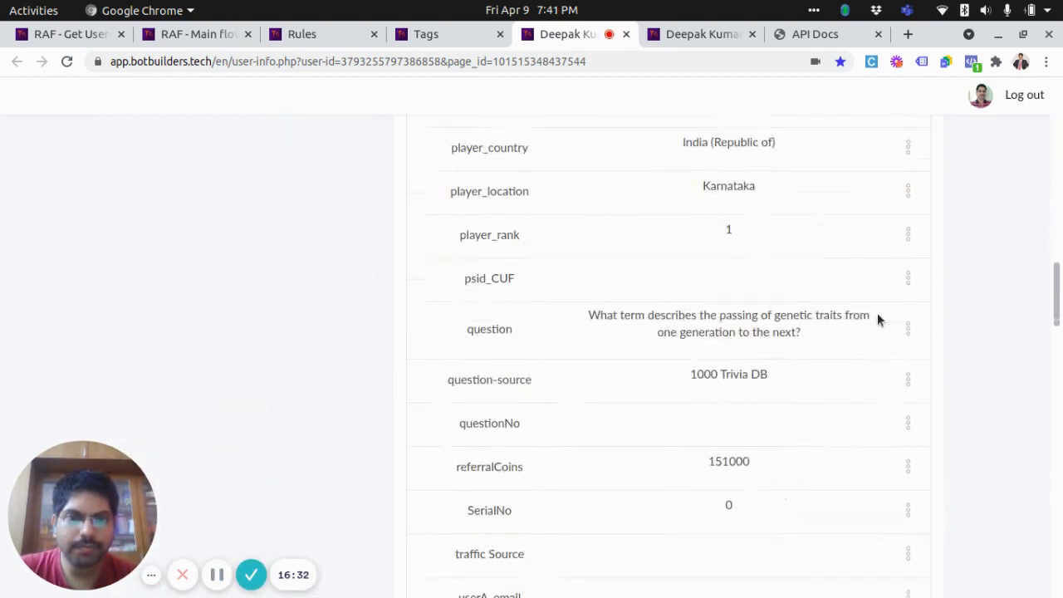
pyautogui.hotkey('ctrl', 'f')
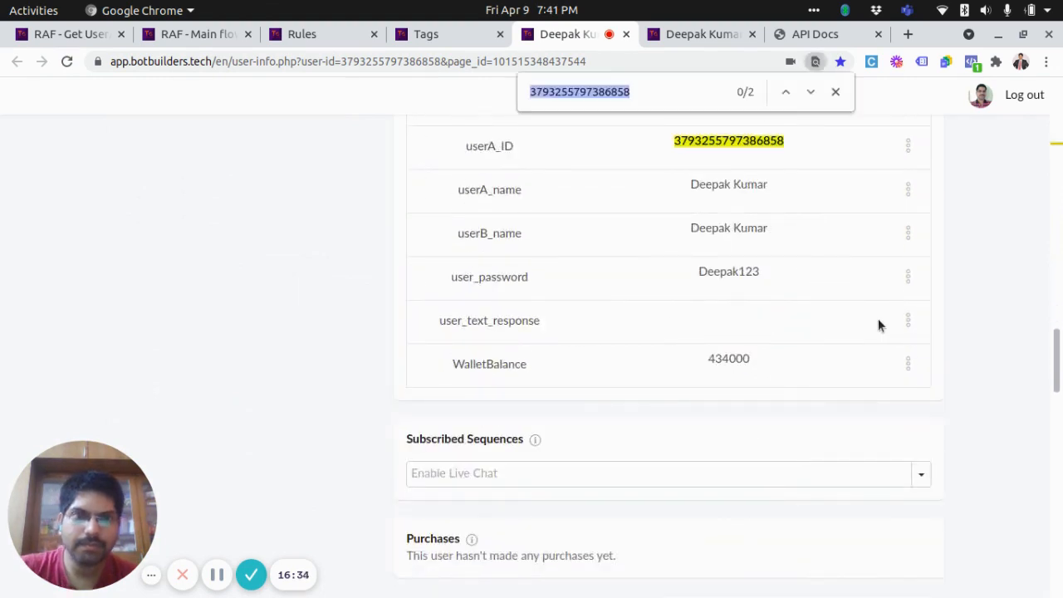
pyautogui.press('Return')
pyautogui.press('Escape')
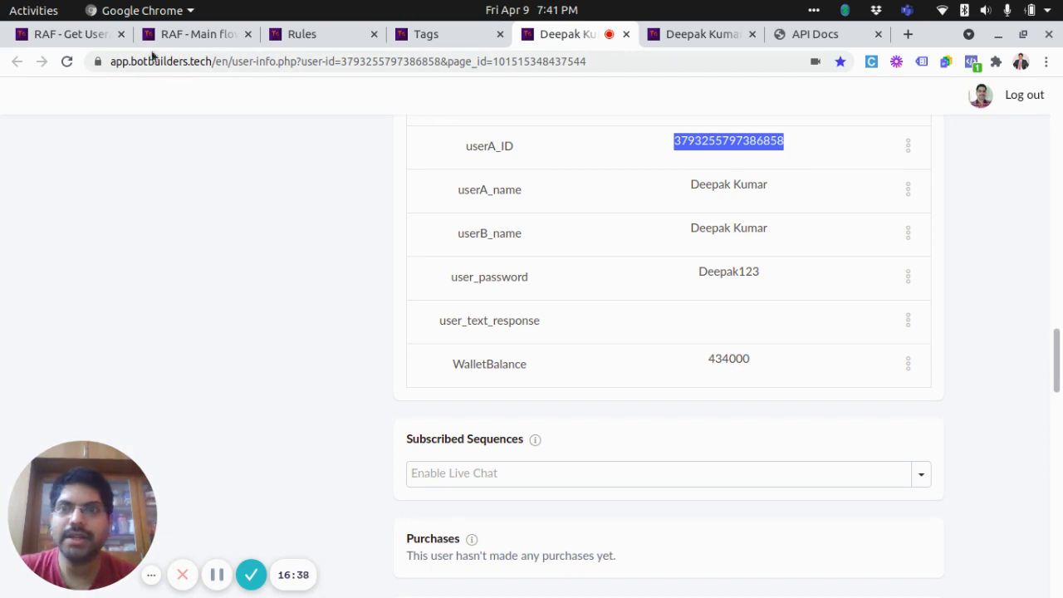
# - Go back to the RAF - Get User flow and review the full-name and add-tag External Request nodes for userA
pyautogui.click(69, 40)
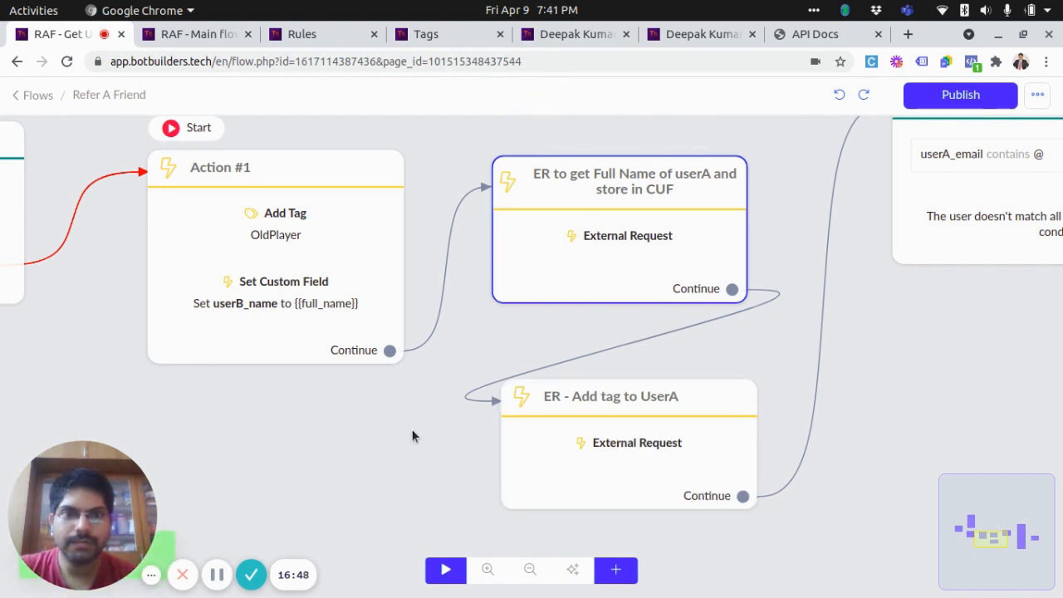
pyautogui.click(641, 204)
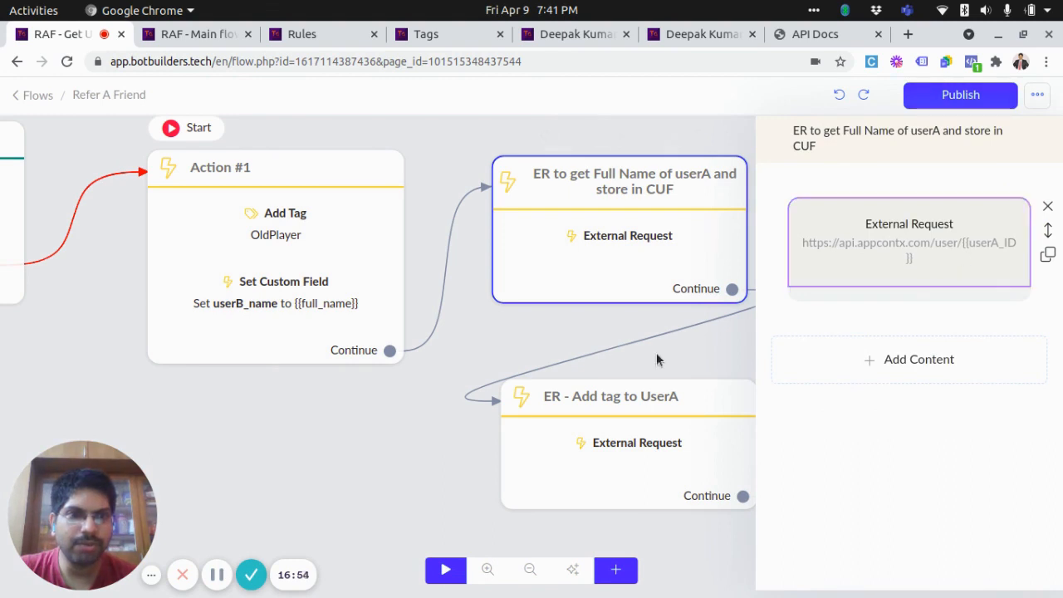
pyautogui.click(632, 482)
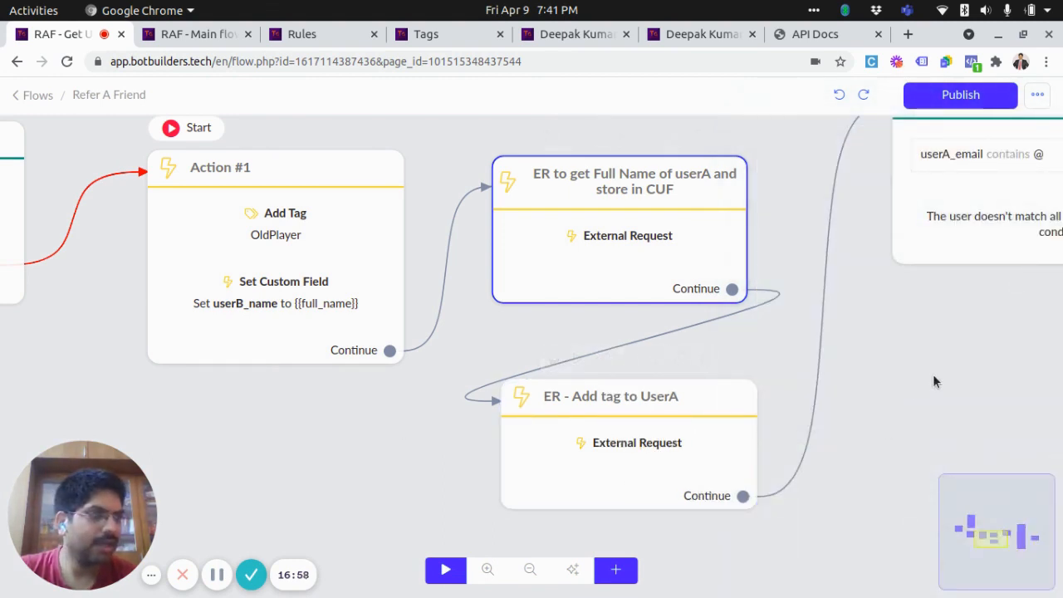
pyautogui.hscroll(3, 934, 378)
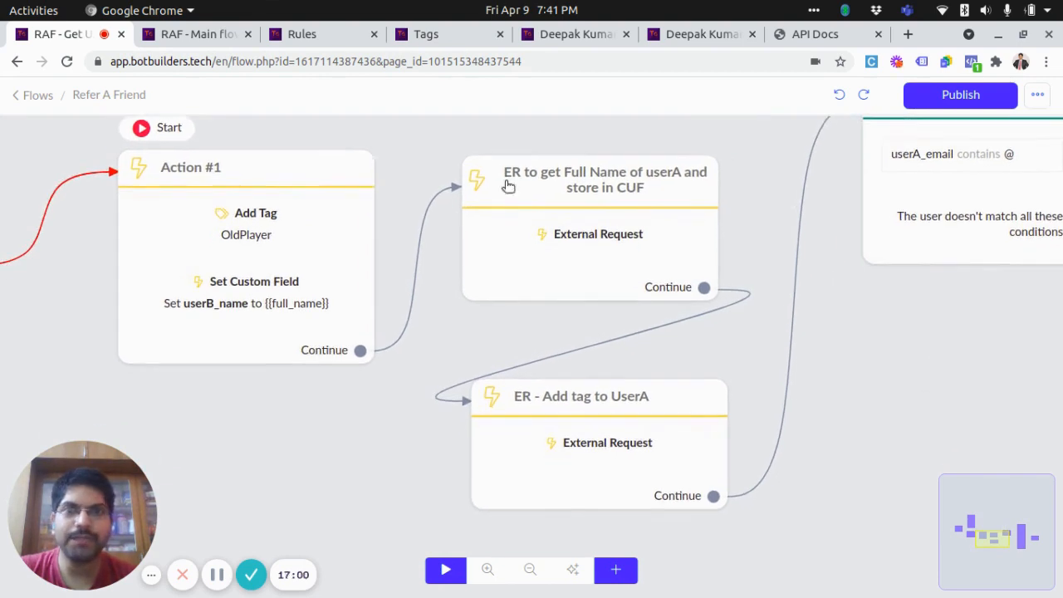
# - Reload the first user profile and search the page for the "gotnew" tag
pyautogui.click(577, 34)
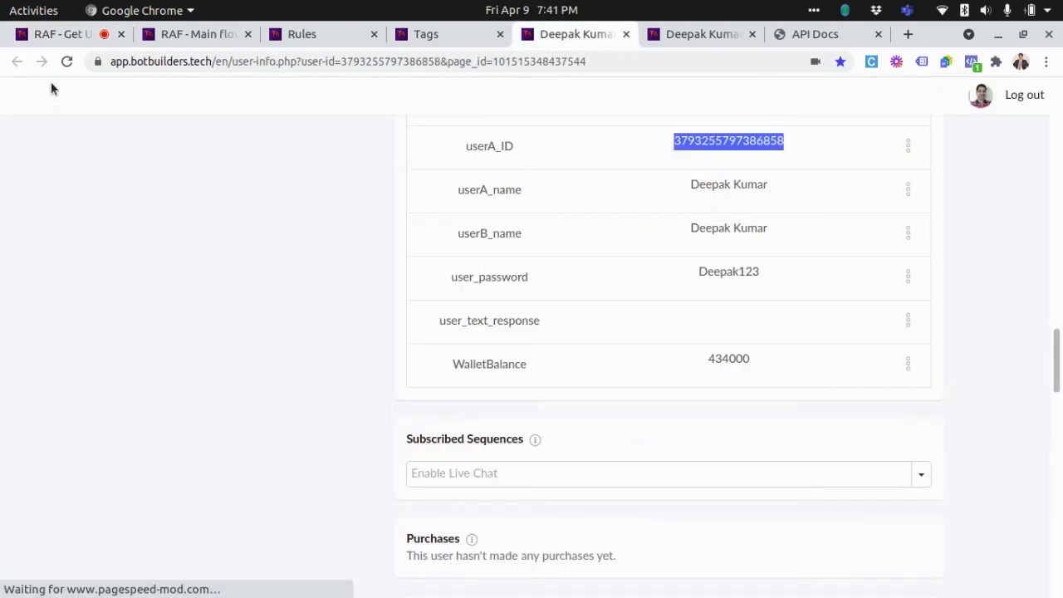
pyautogui.click(67, 62)
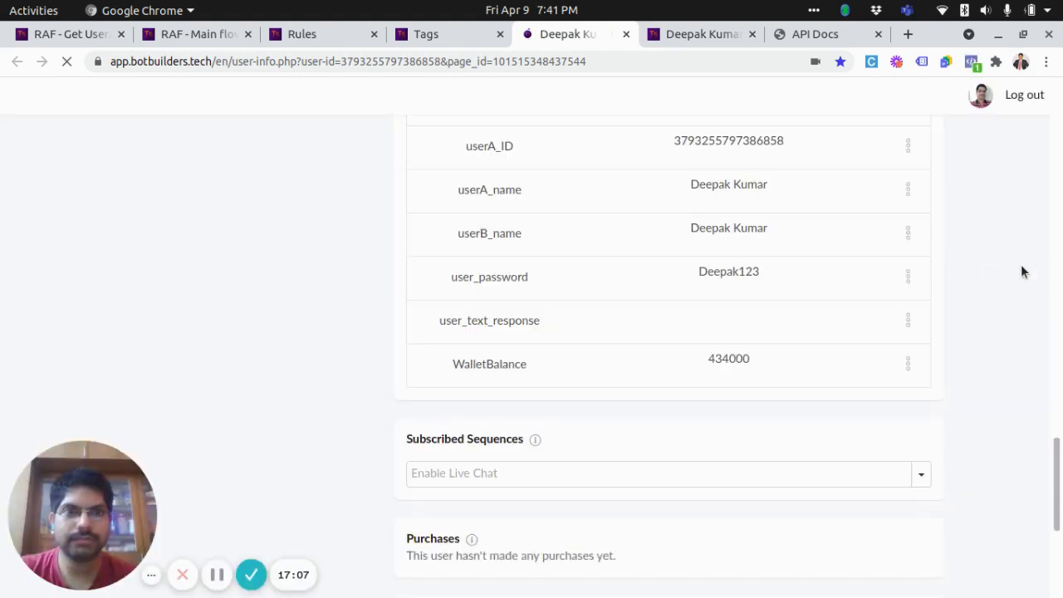
pyautogui.scroll(2, 998, 274)
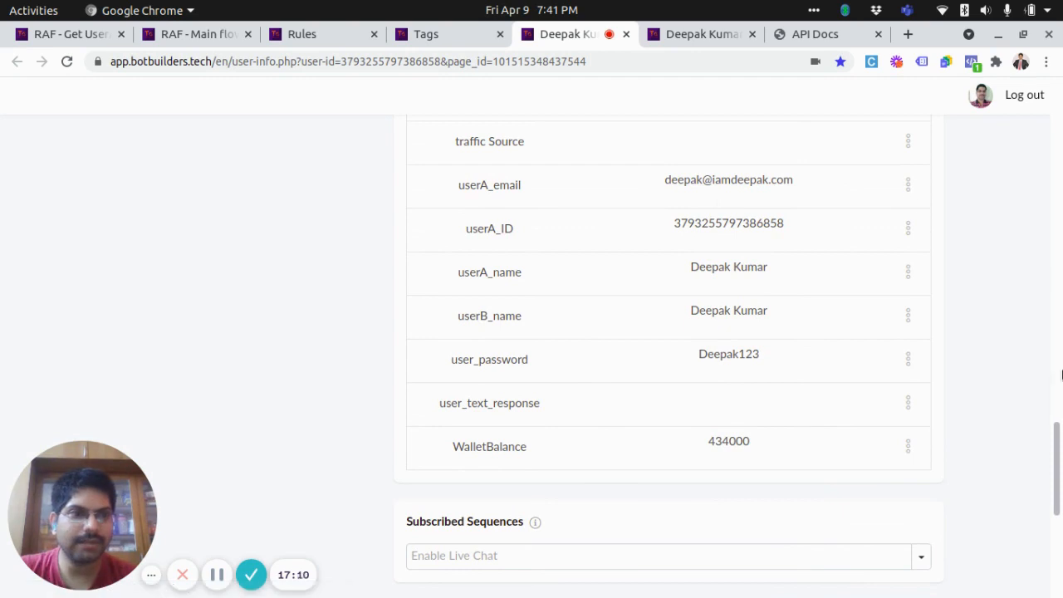
pyautogui.moveTo(1060, 467); pyautogui.dragTo(1057, 125)
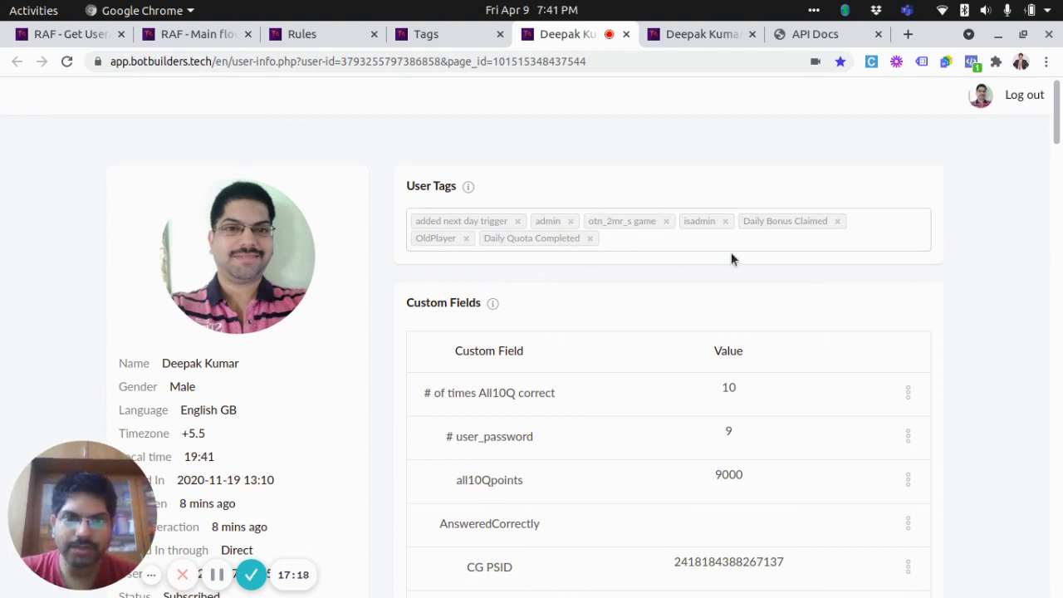
pyautogui.hotkey('ctrl', 'f')
pyautogui.write('gotnew')
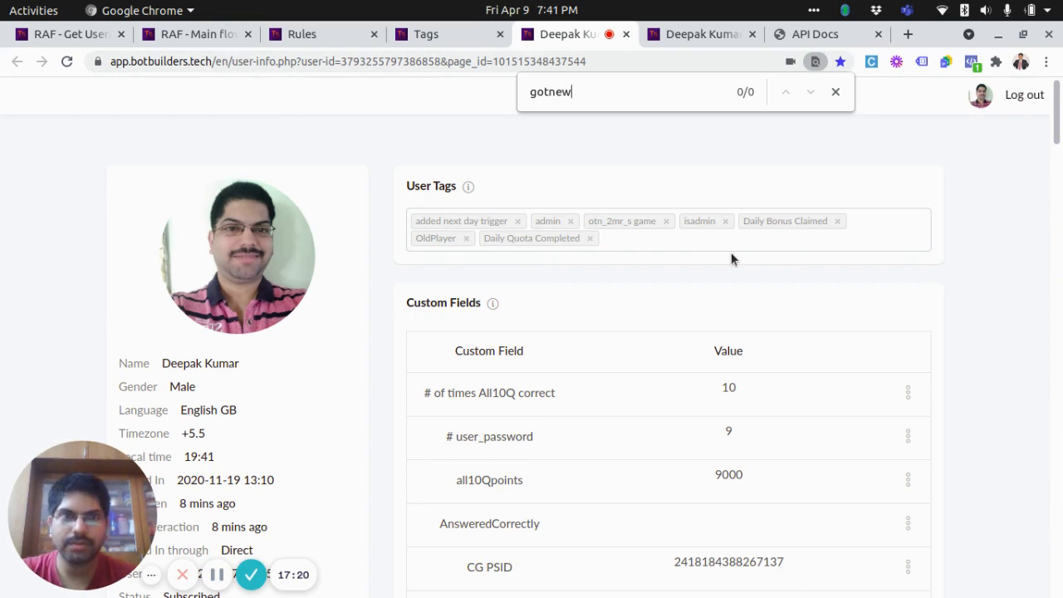
pyautogui.press('Escape')
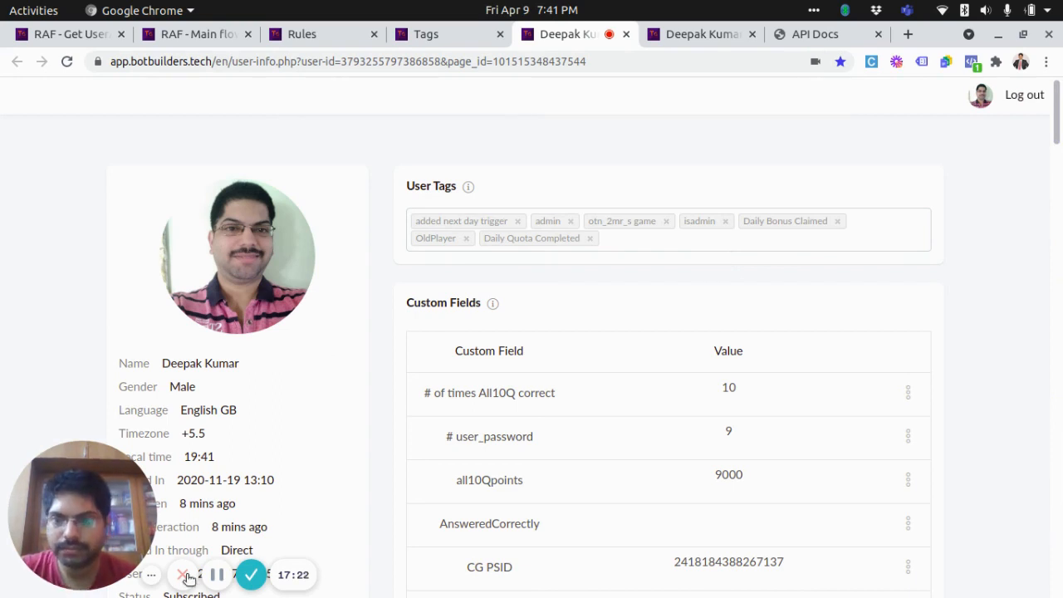
# - Return to the RAF - Get User flow and inspect the External Request in the ER - Add tag to UserA node
pyautogui.click(217, 574)
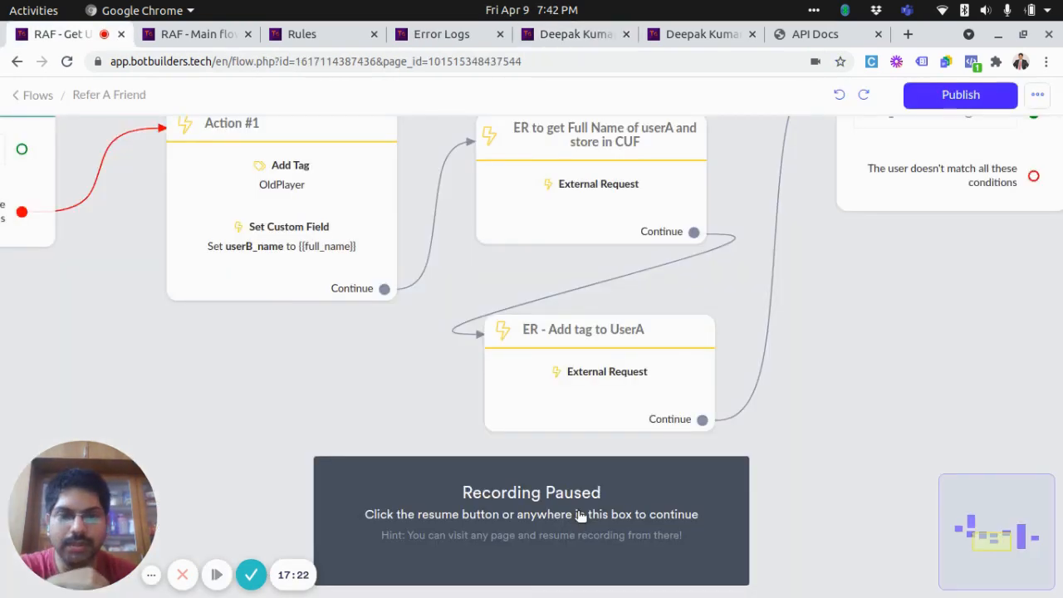
pyautogui.click(555, 519)
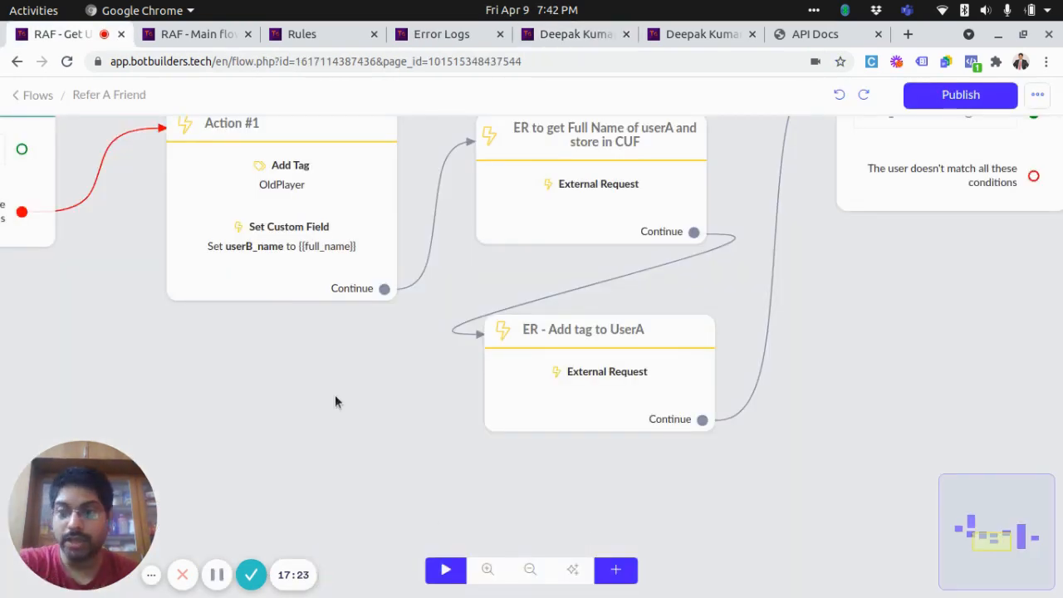
pyautogui.click(700, 35)
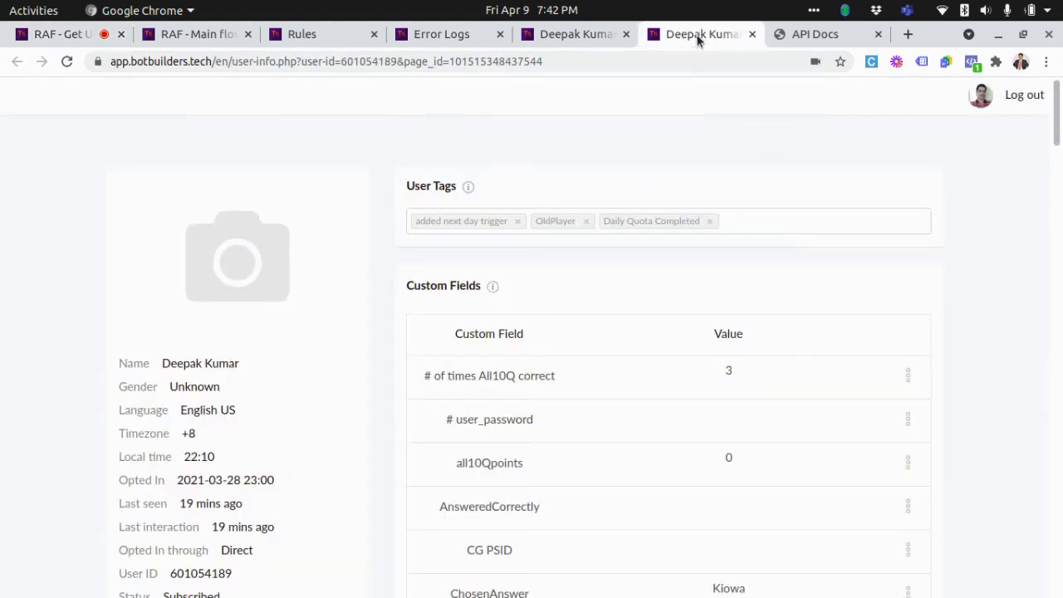
pyautogui.click(568, 44)
pyautogui.click(70, 34)
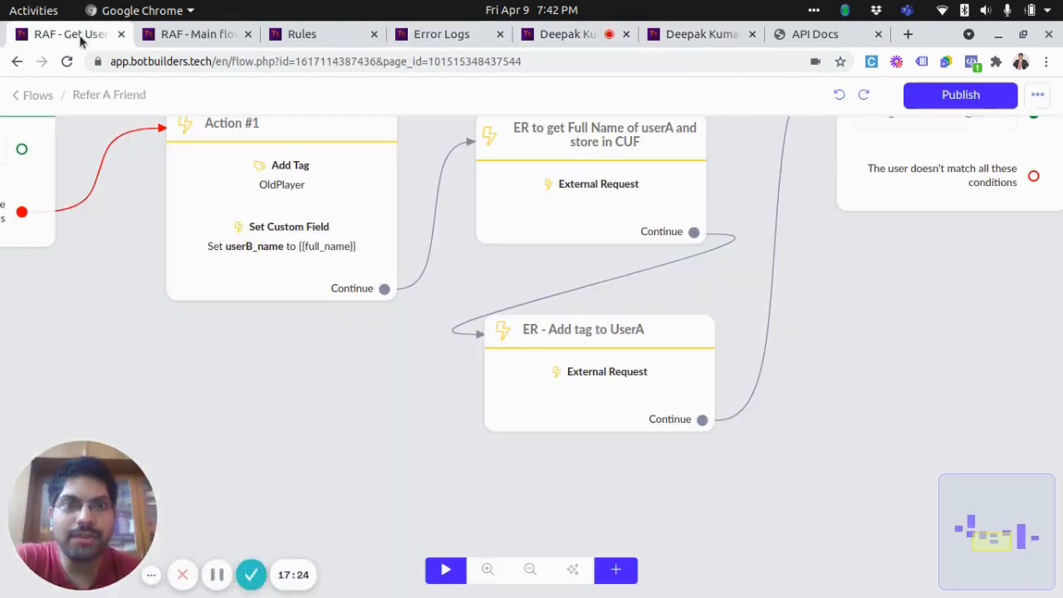
pyautogui.click(581, 371)
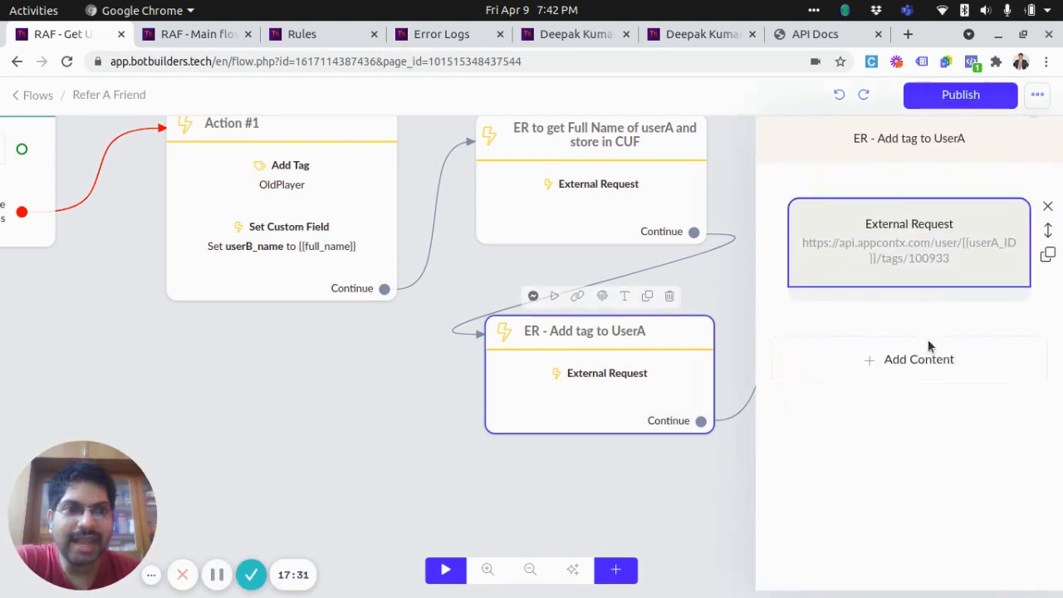
pyautogui.click(404, 360)
# - Find the "UserA referred New User - Add Ref. points" rule in the Rules list and open it for editing
pyautogui.click(319, 36)
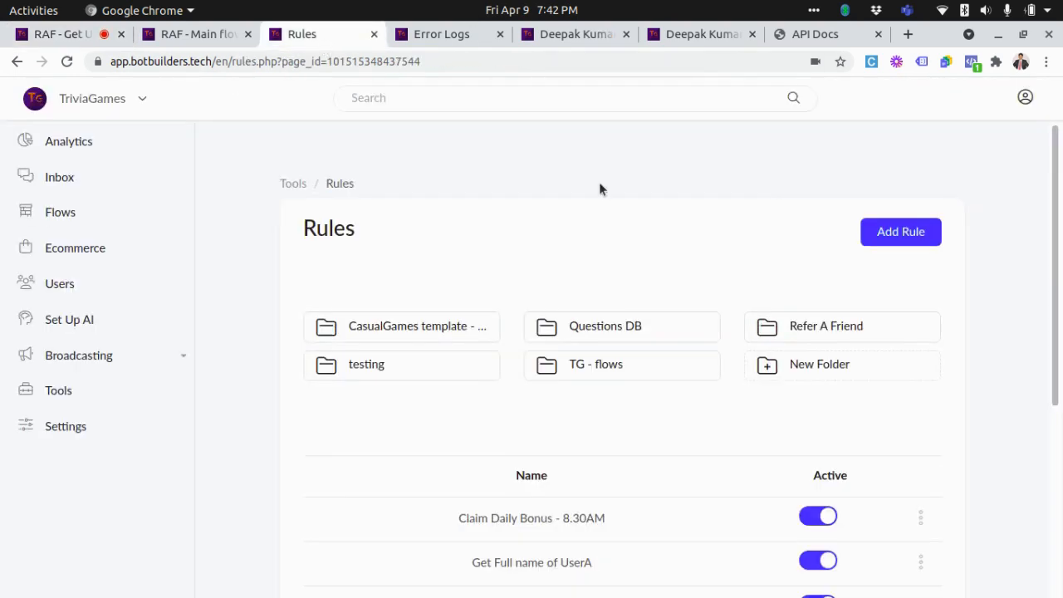
pyautogui.scroll(-4, 642, 256)
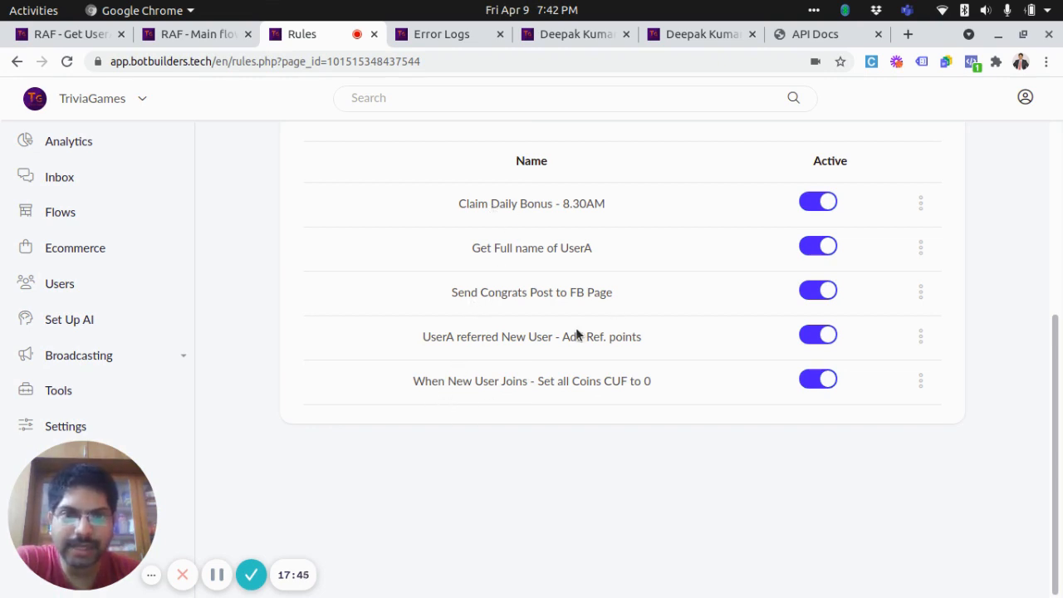
pyautogui.click(920, 337)
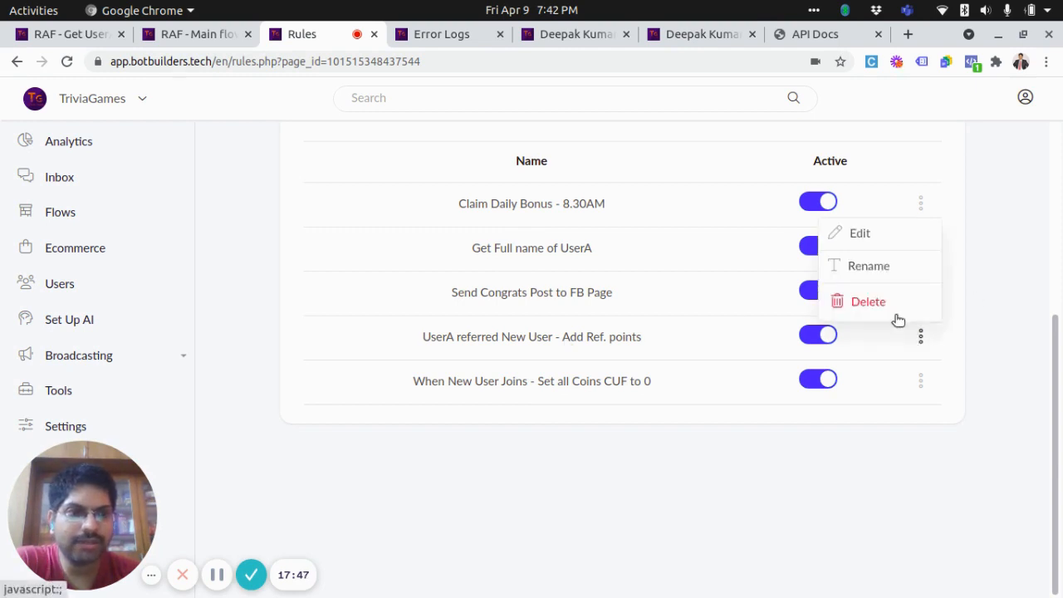
pyautogui.click(859, 233)
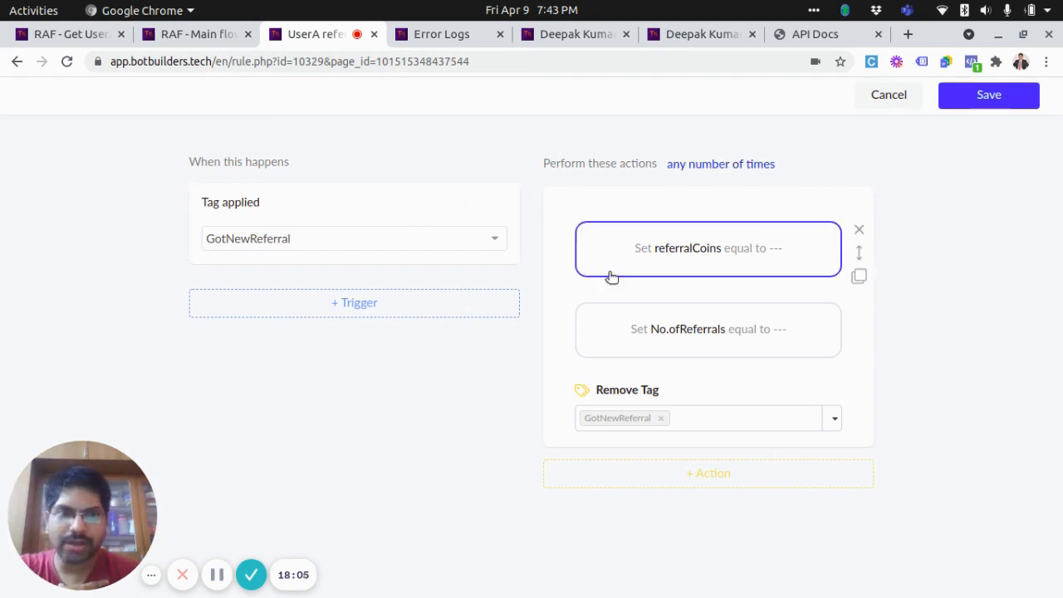
# - Inspect the rule's Set Custom Field actions for referralCoins and No.ofReferrals, cancelling each without changes
pyautogui.click(712, 248)
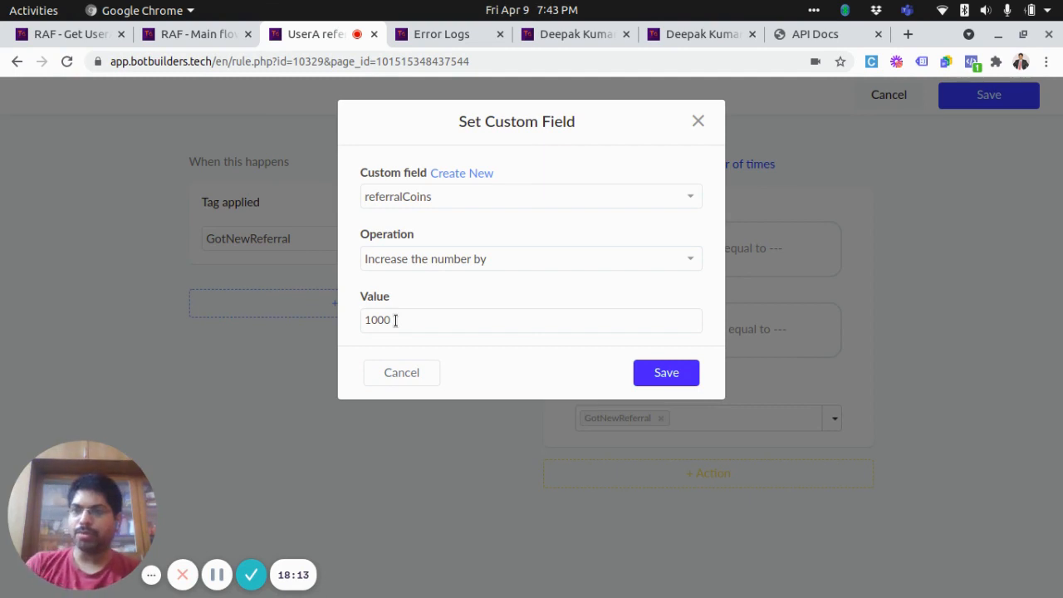
pyautogui.click(392, 373)
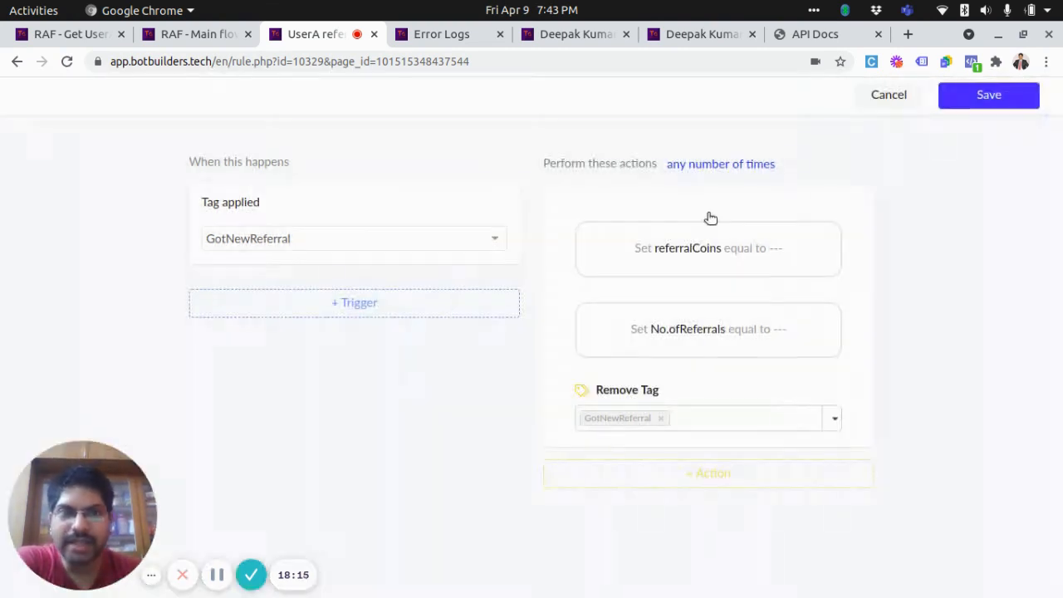
pyautogui.click(689, 327)
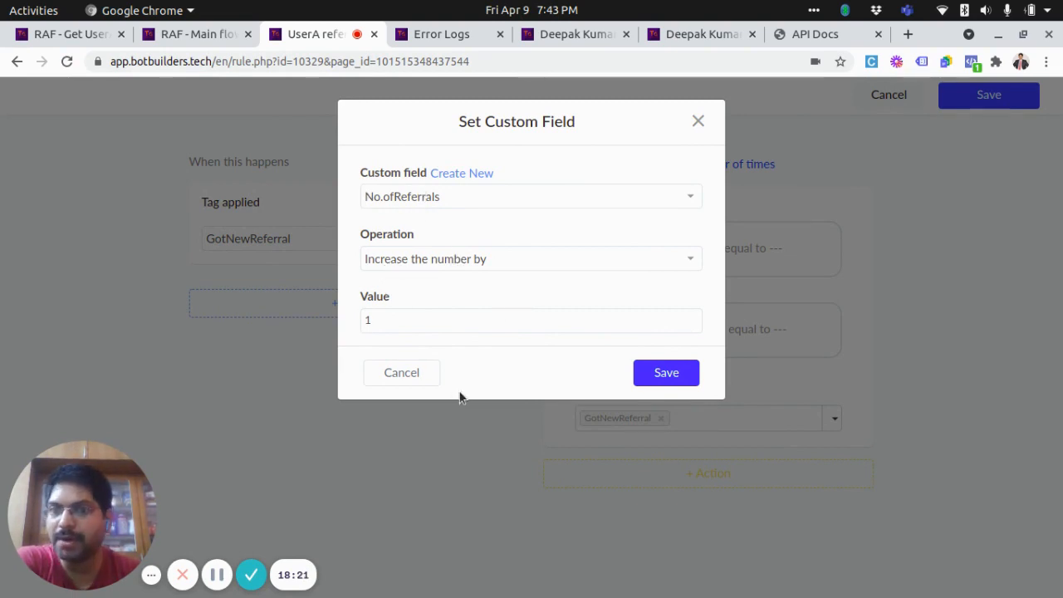
pyautogui.click(402, 373)
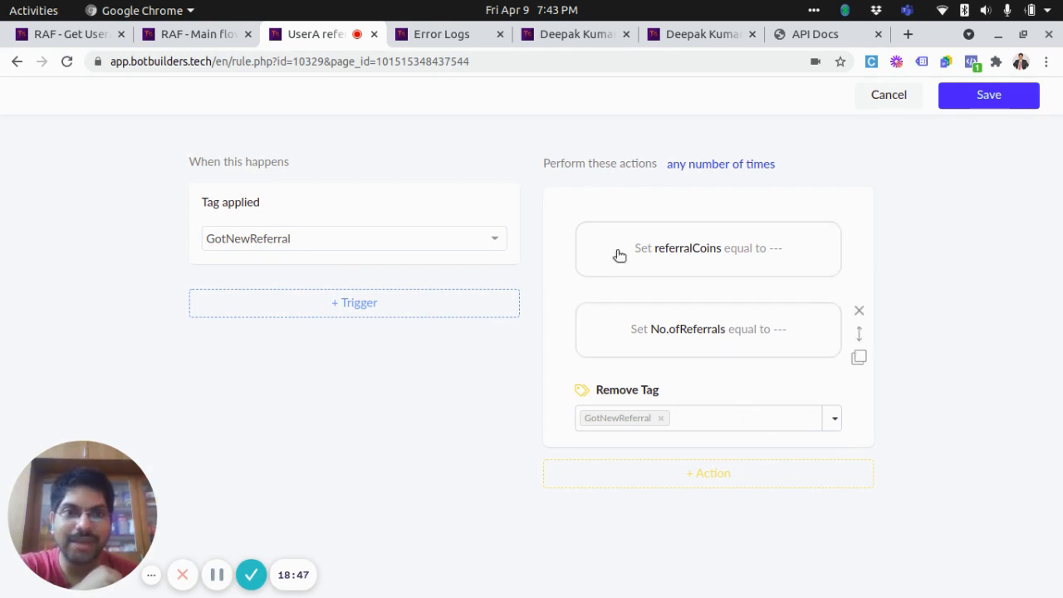
# - Glance at the first user profile and both RAF flows, and close the referral points rule without saving
pyautogui.click(593, 34)
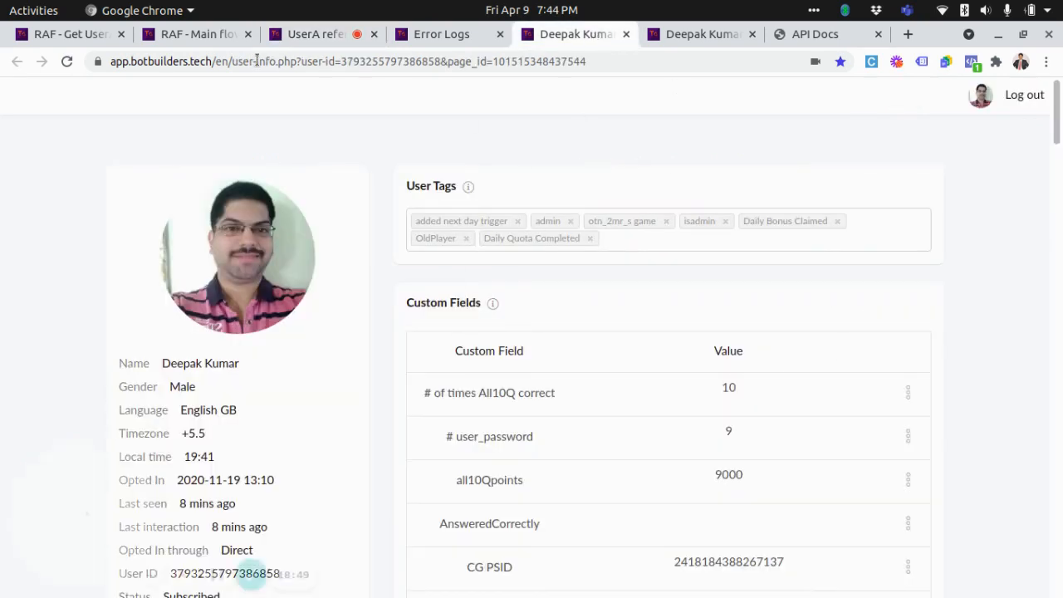
pyautogui.click(91, 34)
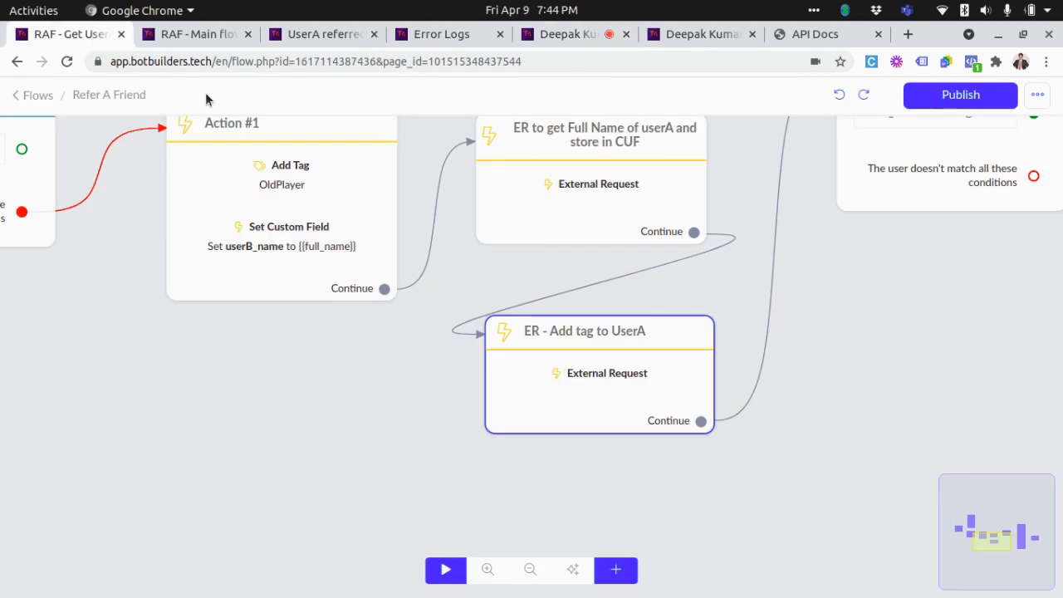
pyautogui.click(209, 36)
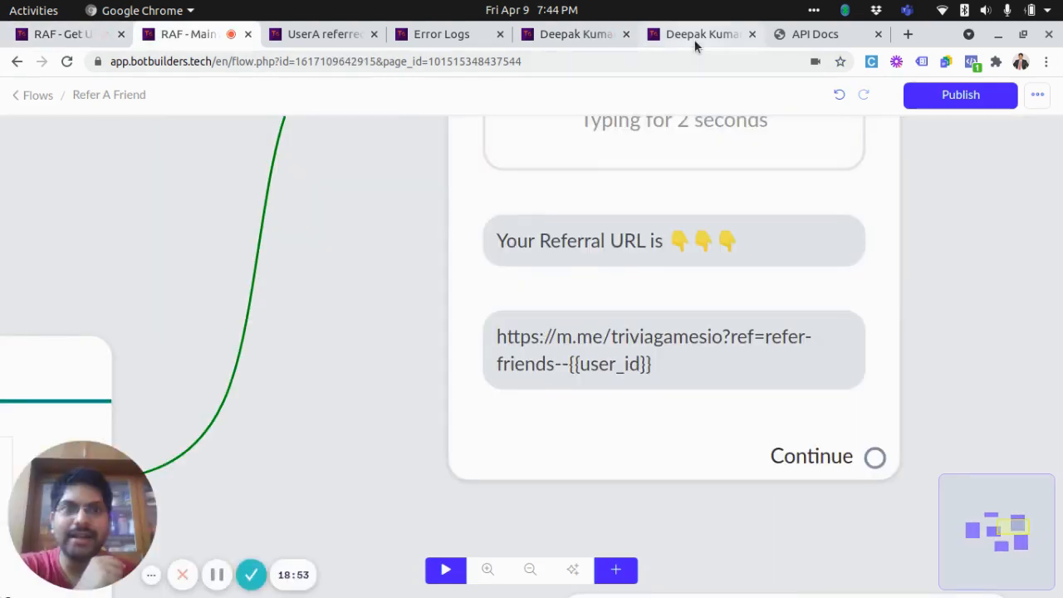
pyautogui.click(300, 41)
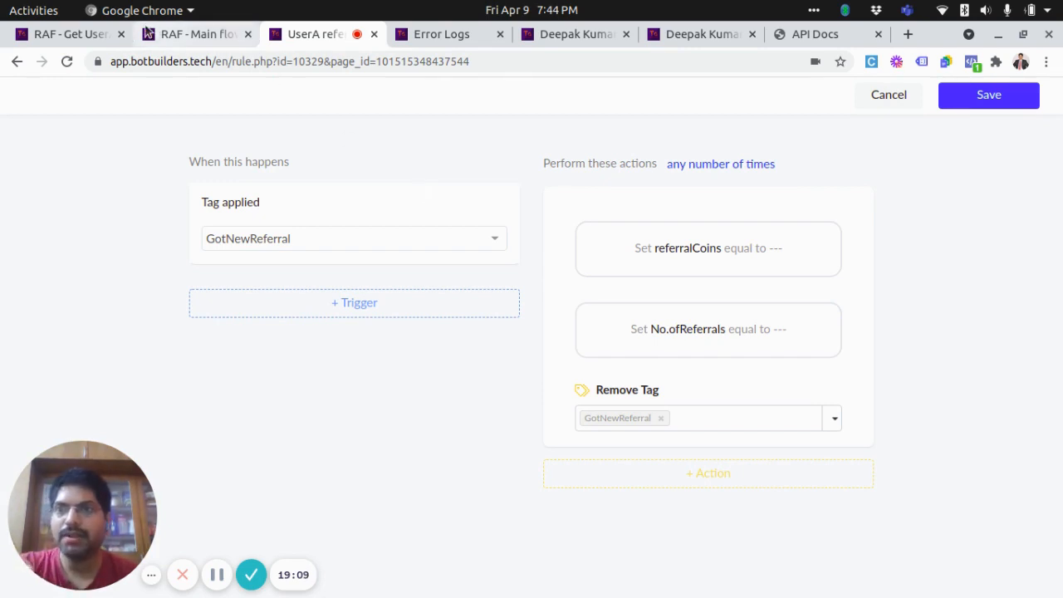
pyautogui.click(903, 94)
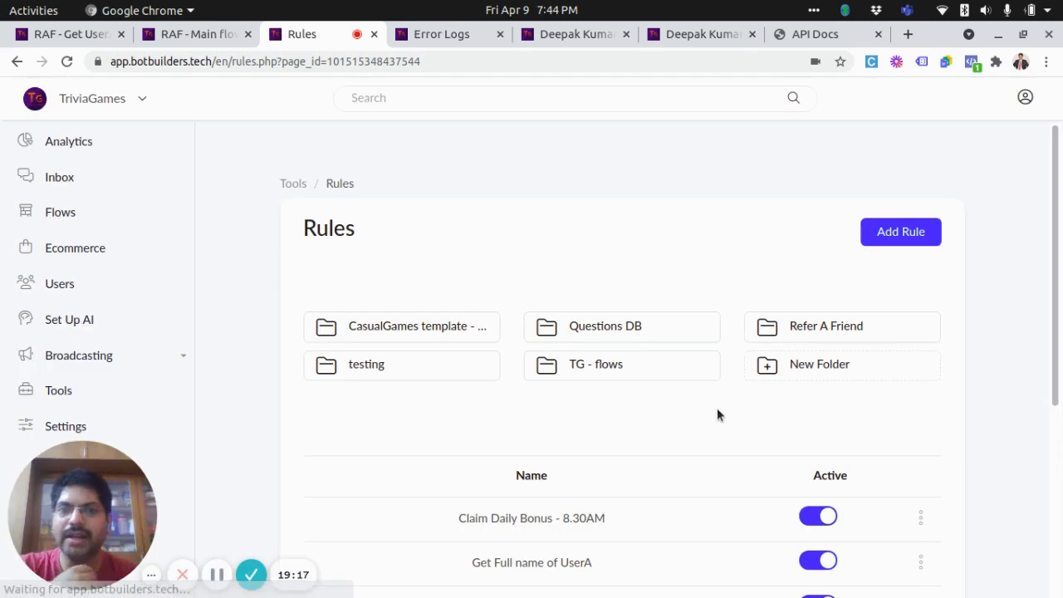
# - Review the referral custom fields in the first user profile, highlighting the rows from userA_email to userB_name
pyautogui.click(576, 34)
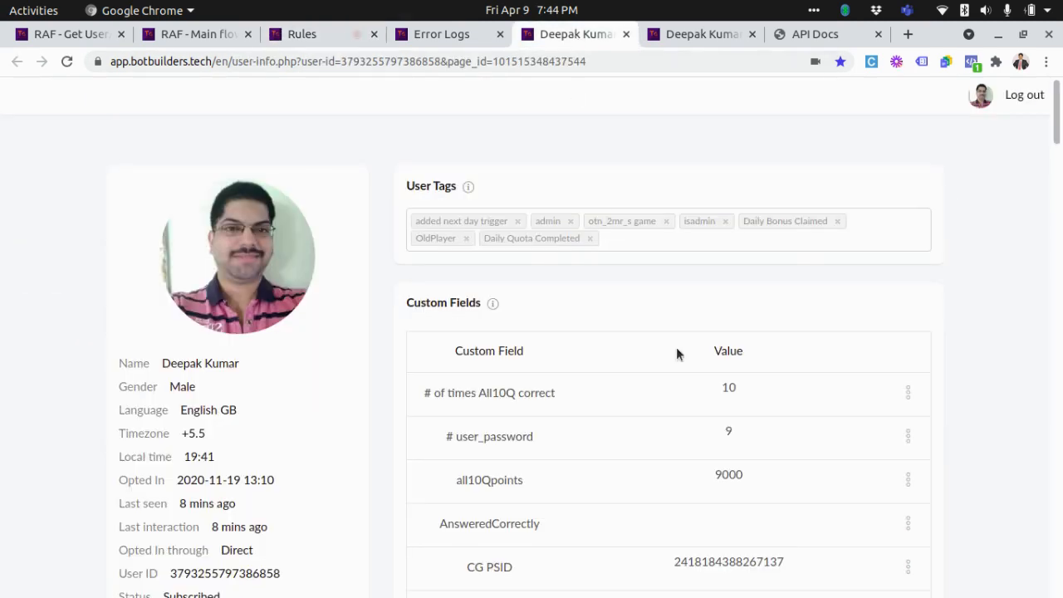
pyautogui.scroll(-5, 1053, 215)
pyautogui.scroll(-10, 1053, 214)
pyautogui.scroll(3, 1053, 249)
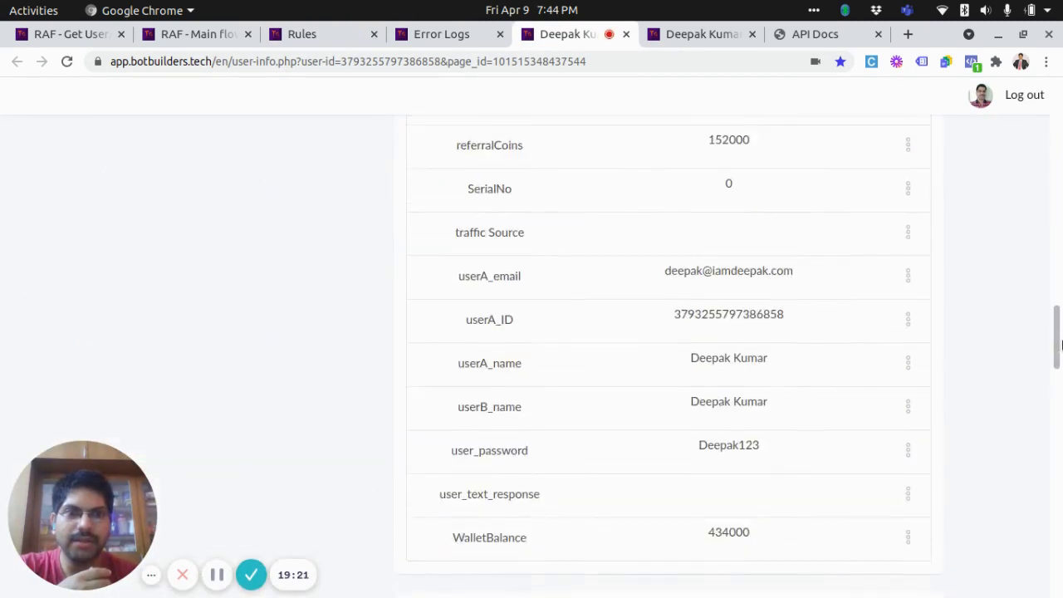
pyautogui.moveTo(462, 282); pyautogui.dragTo(774, 400)
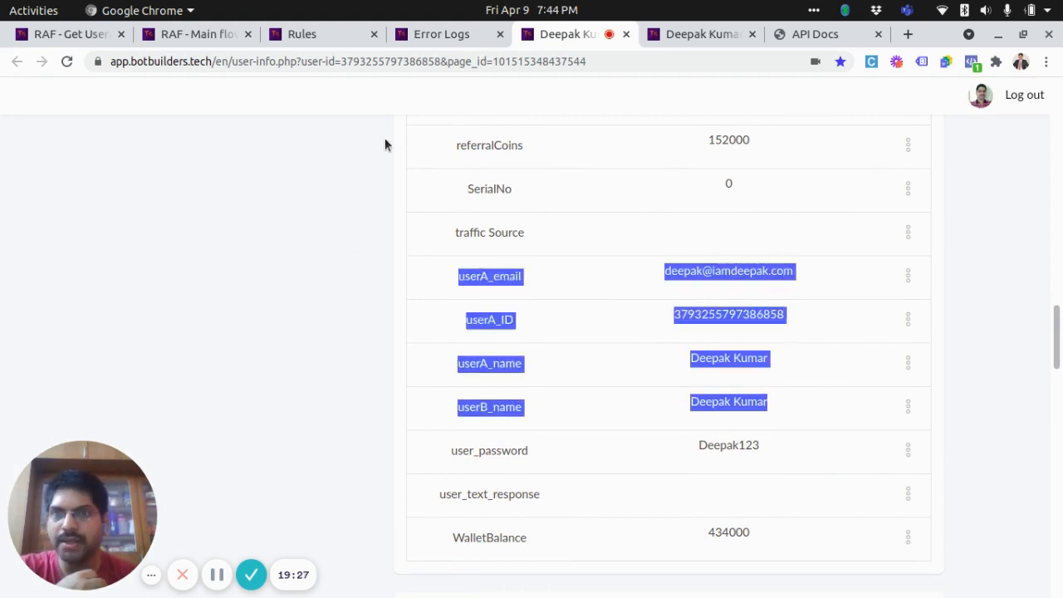
# - Go back to the Rules list and look over the active rules, including the one adding referral points
pyautogui.click(323, 35)
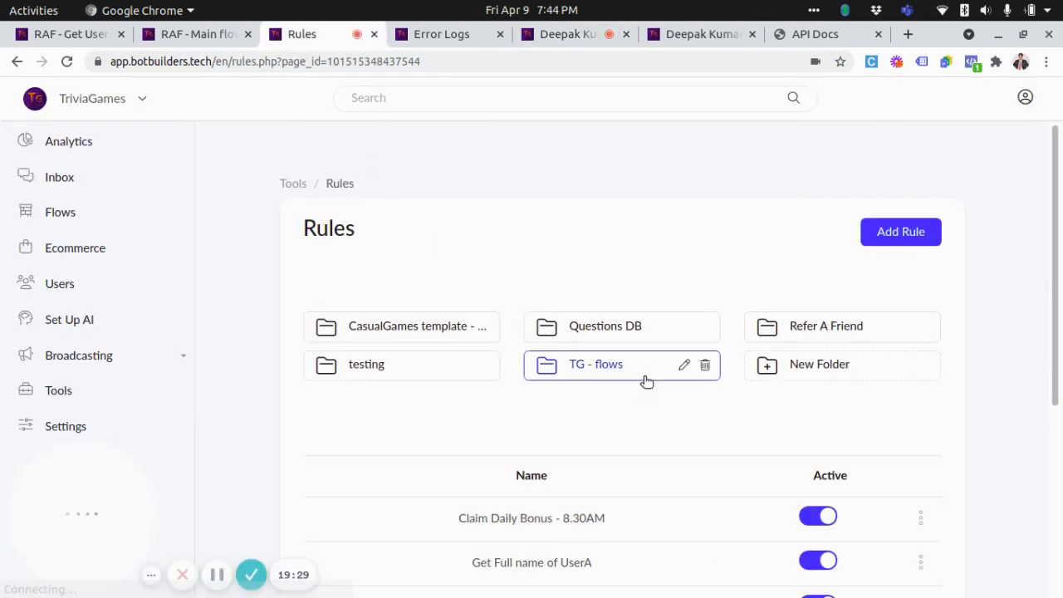
pyautogui.scroll(-3, 647, 381)
pyautogui.scroll(-3, 646, 381)
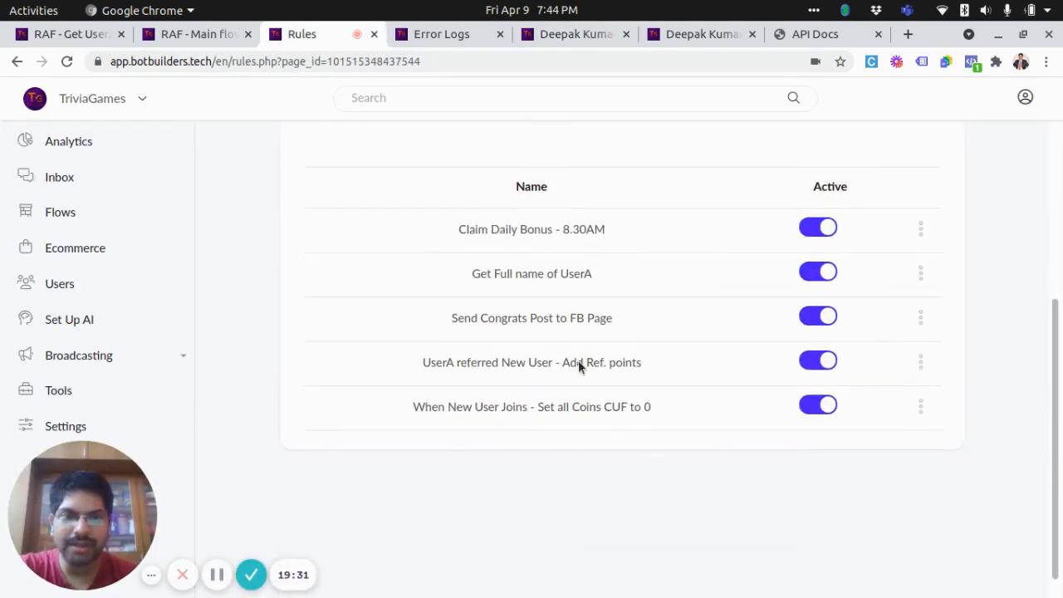
pyautogui.moveTo(578, 366)
pyautogui.mouseDown()
pyautogui.moveTo(617, 370)
pyautogui.moveTo(589, 365)
pyautogui.mouseUp()
pyautogui.scroll(3, 457, 468)
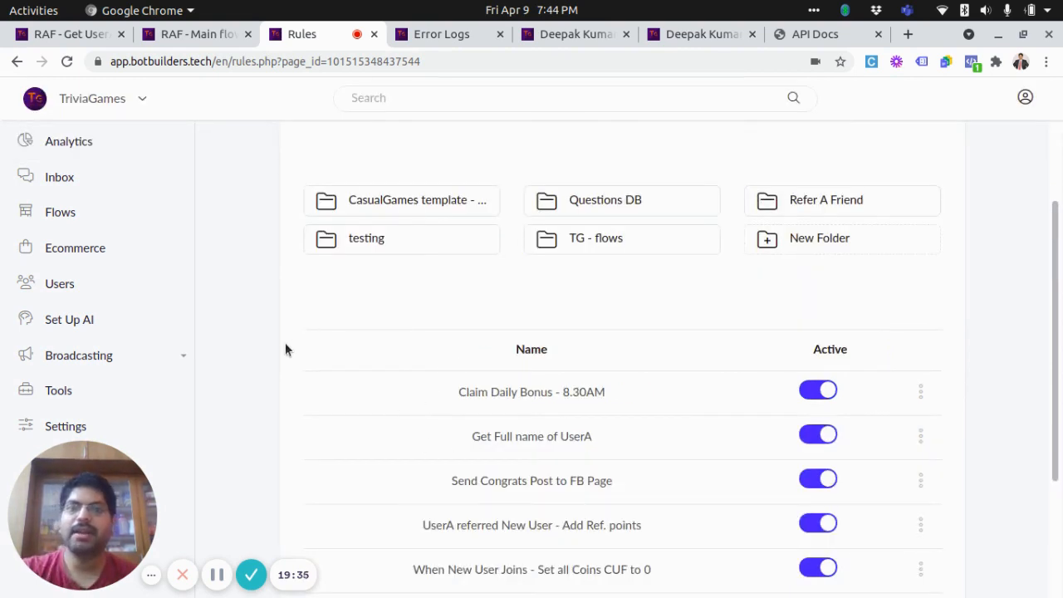
pyautogui.scroll(-3, 284, 345)
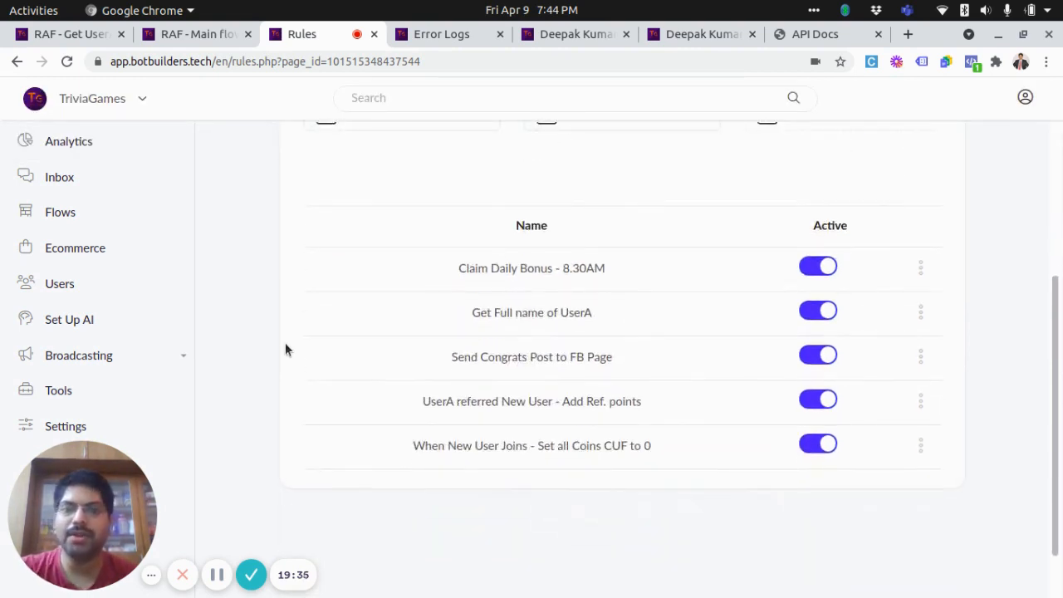
# - Review the Messenger referral URL message in the RAF - Main flow and the node sequence of the RAF - Get User flow
pyautogui.click(170, 33)
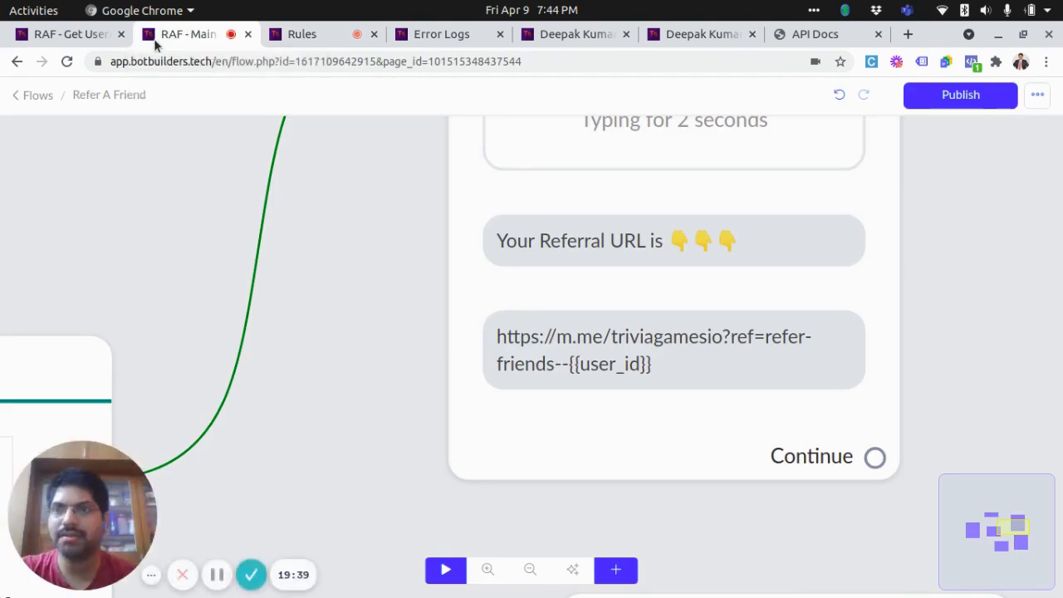
pyautogui.scroll(-2, 333, 330)
pyautogui.scroll(-1, 333, 330)
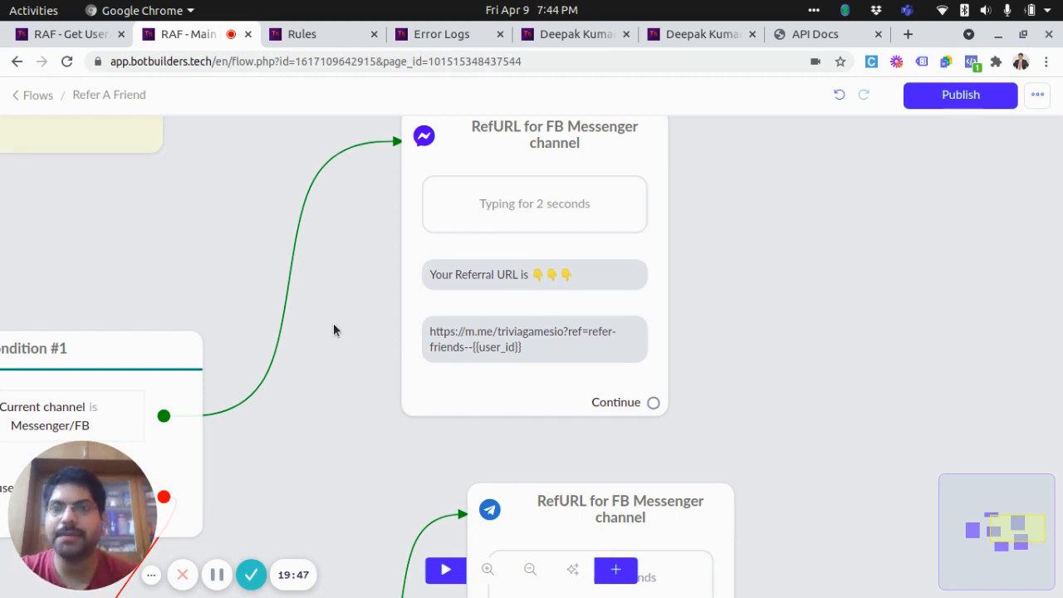
pyautogui.scroll(-1, 333, 329)
pyautogui.click(66, 39)
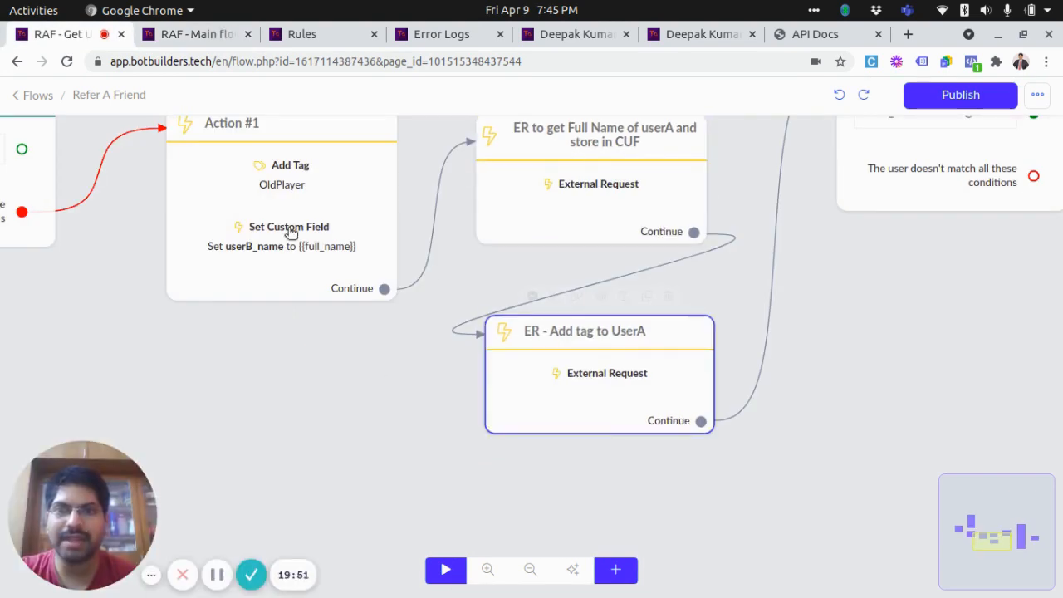
pyautogui.scroll(-3, 360, 330)
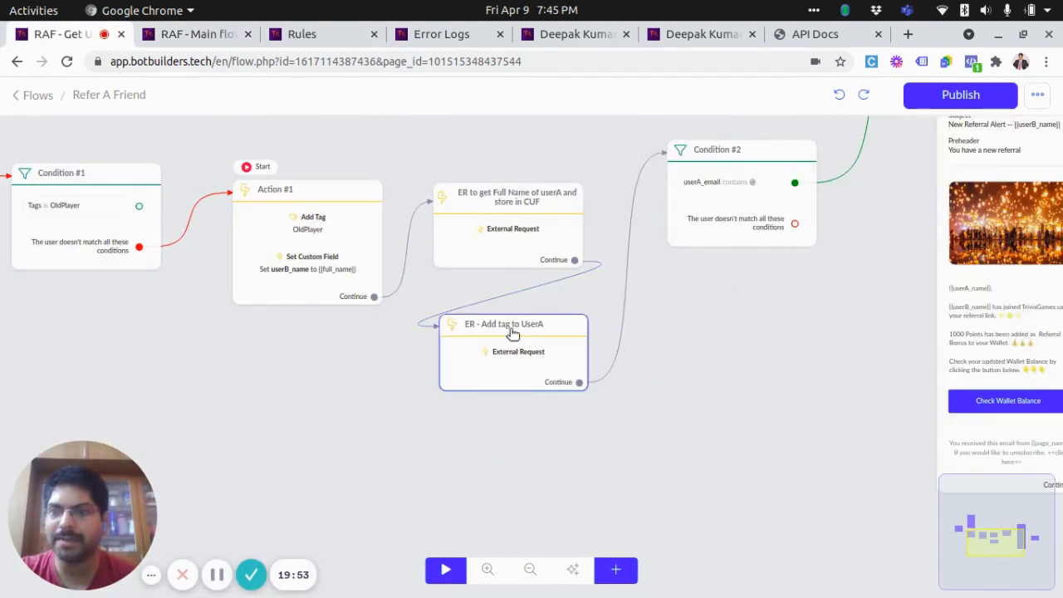
# - Examine Condition #2 and its userA_email check after the ER - Add tag to UserA request
pyautogui.scroll(2, 511, 324)
pyautogui.moveTo(654, 352); pyautogui.dragTo(489, 490)
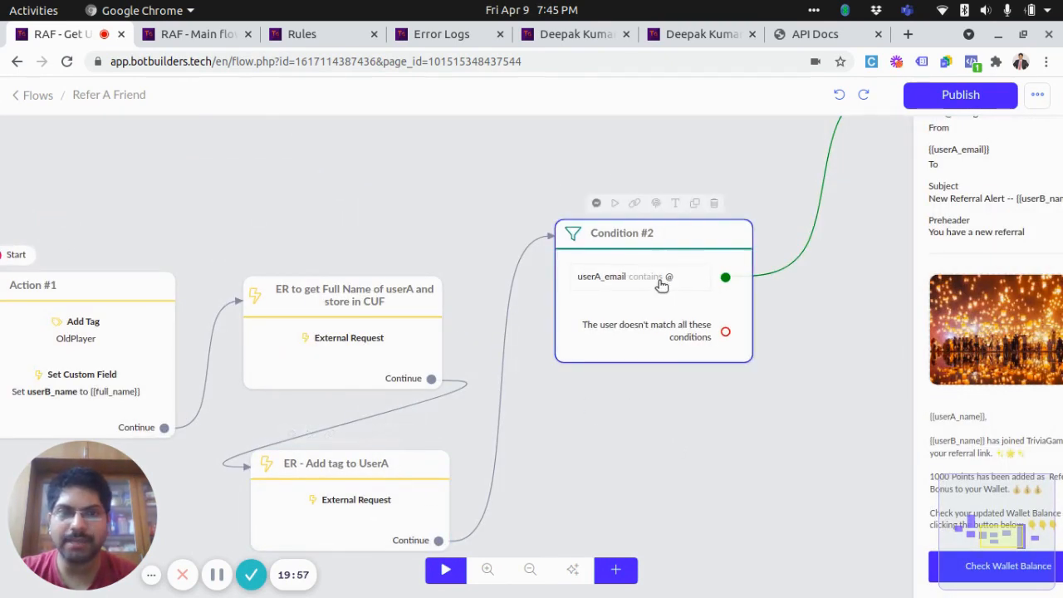
pyautogui.scroll(2, 661, 280)
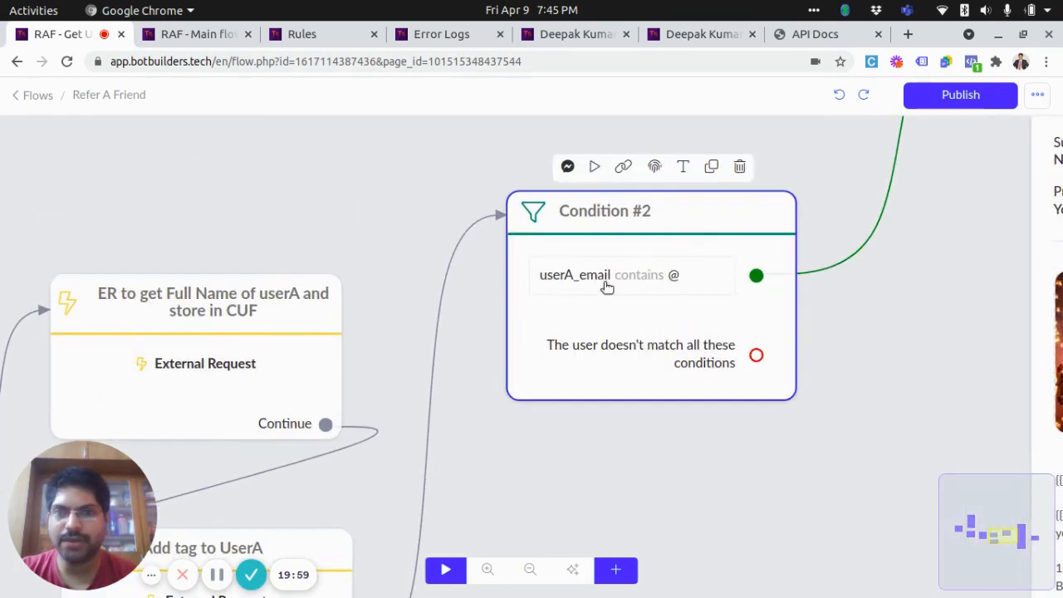
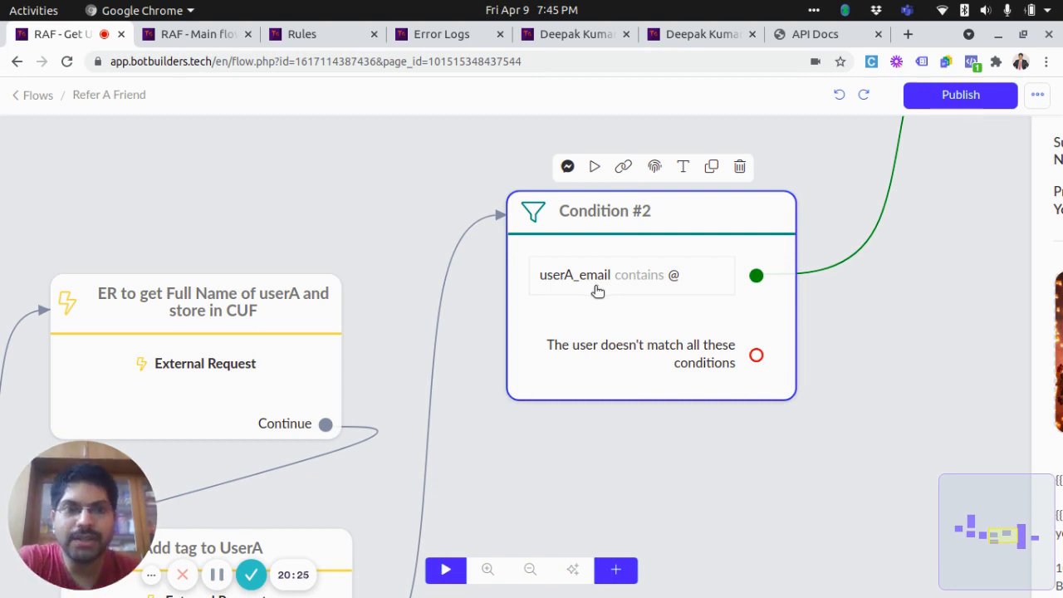
pyautogui.scroll(-2, 599, 287)
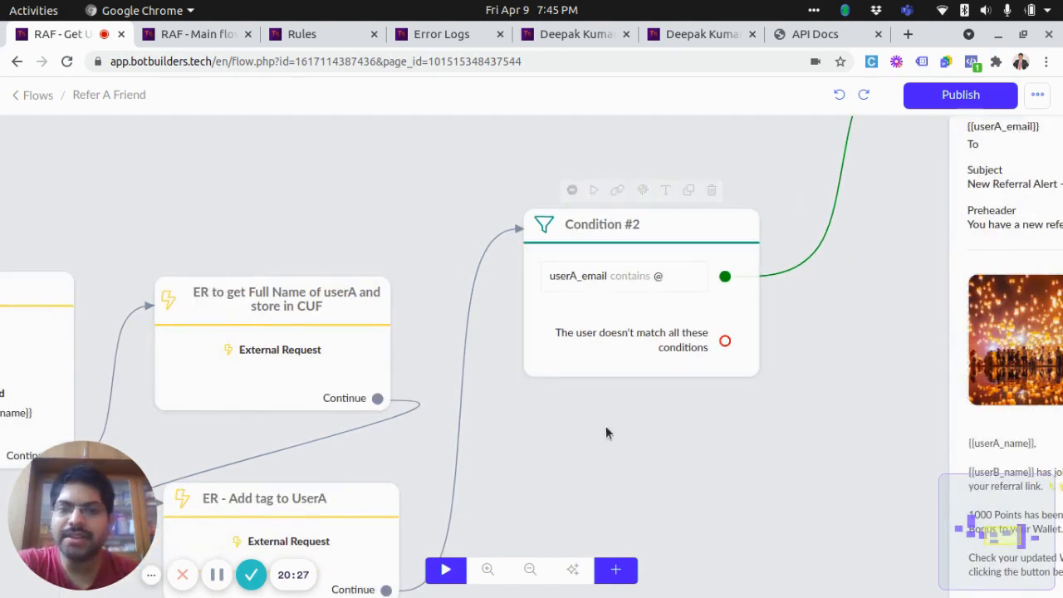
pyautogui.hscroll(2, 610, 417)
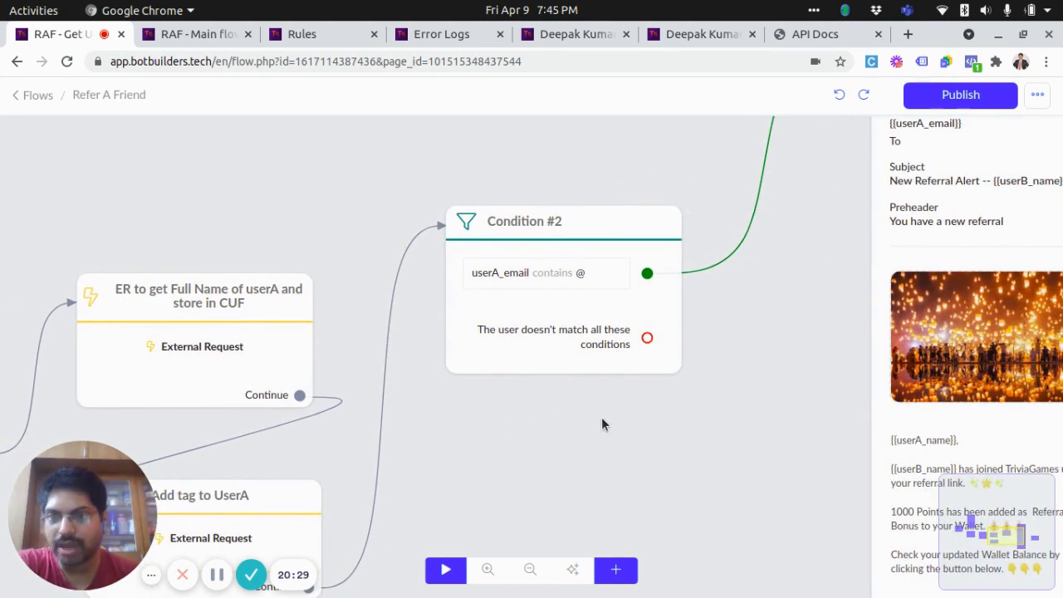
pyautogui.moveTo(541, 328)
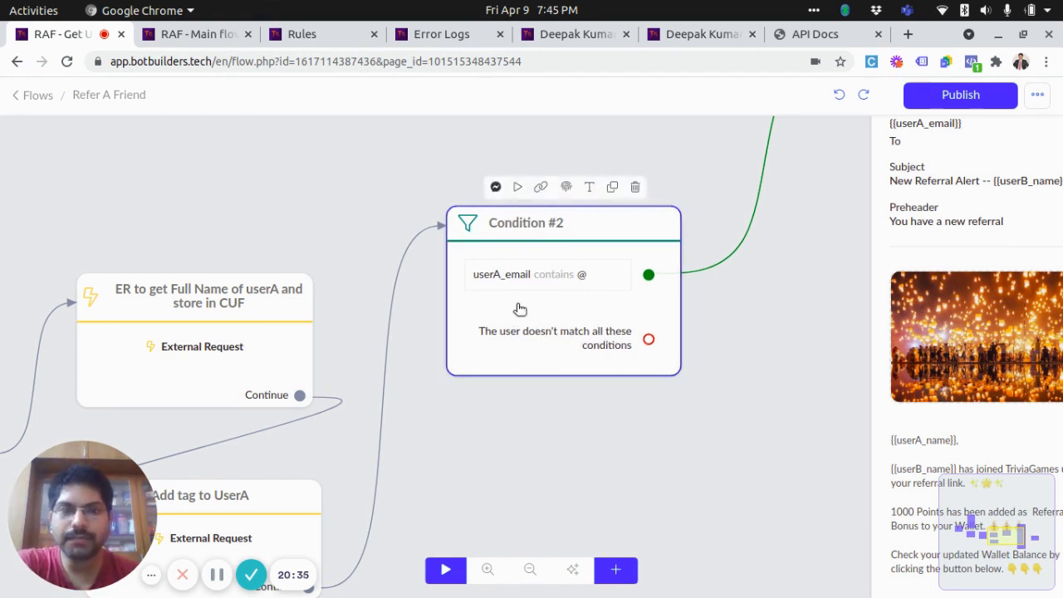
# - Open Condition #2, view the comparison operators available for its userA_email condition, and cancel without changing it
pyautogui.click(519, 309)
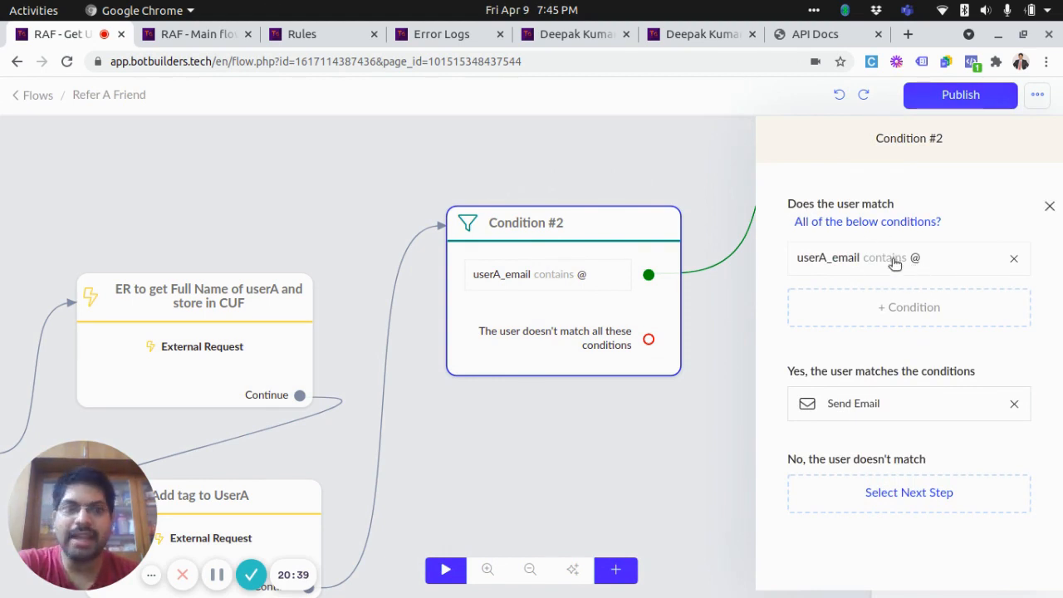
pyautogui.click(887, 259)
pyautogui.click(424, 143)
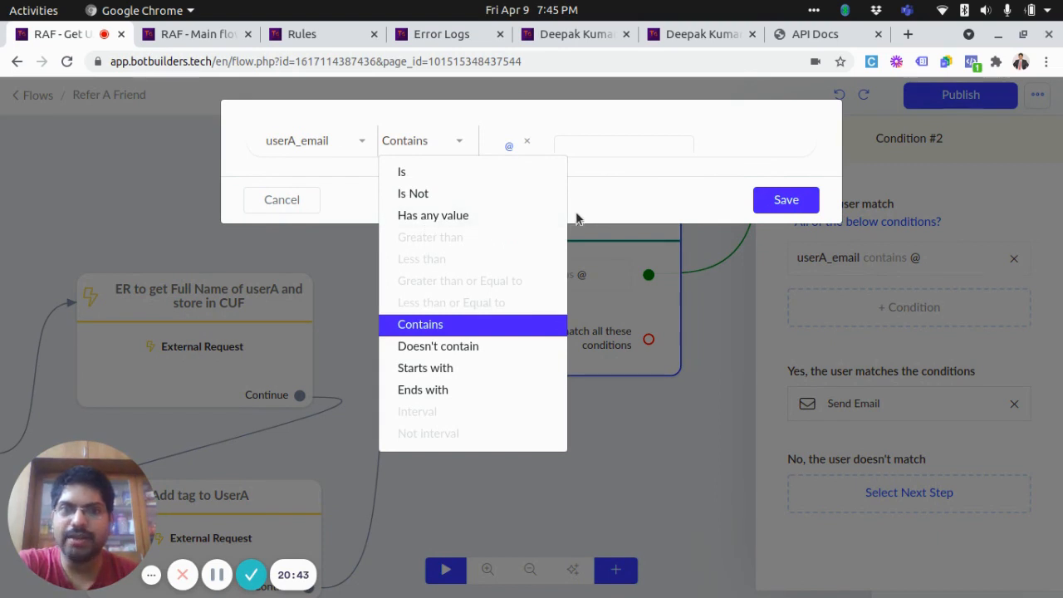
pyautogui.click(332, 200)
pyautogui.click(286, 201)
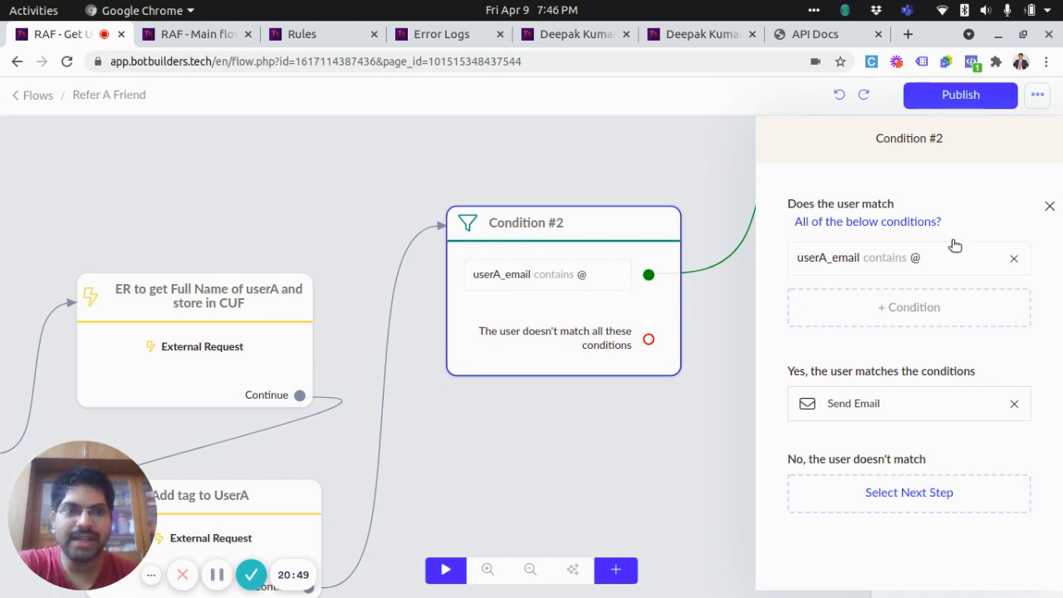
pyautogui.click(613, 458)
pyautogui.scroll(-3, 613, 458)
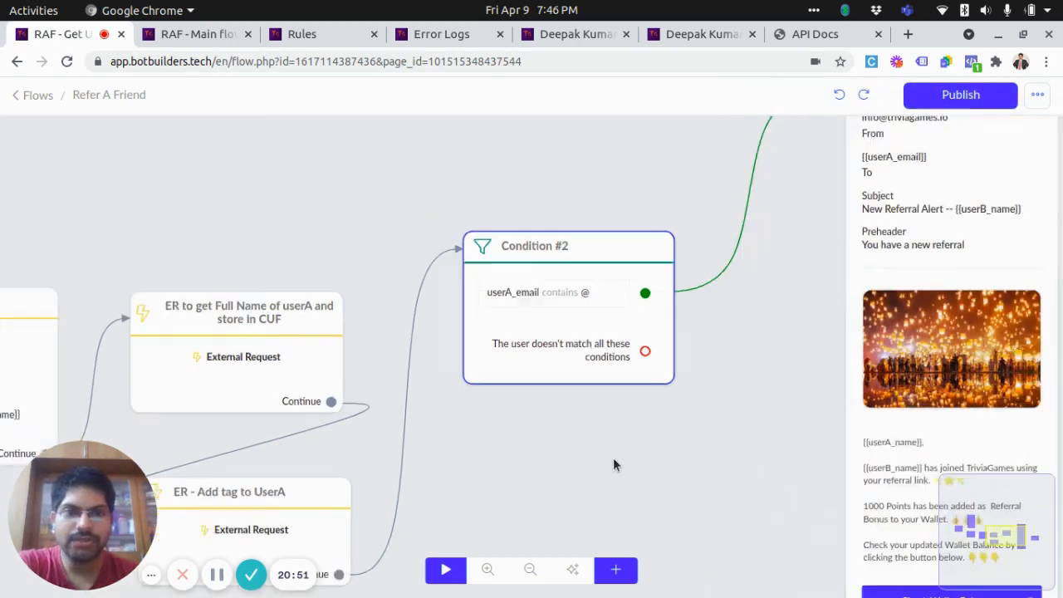
pyautogui.scroll(3, 619, 424)
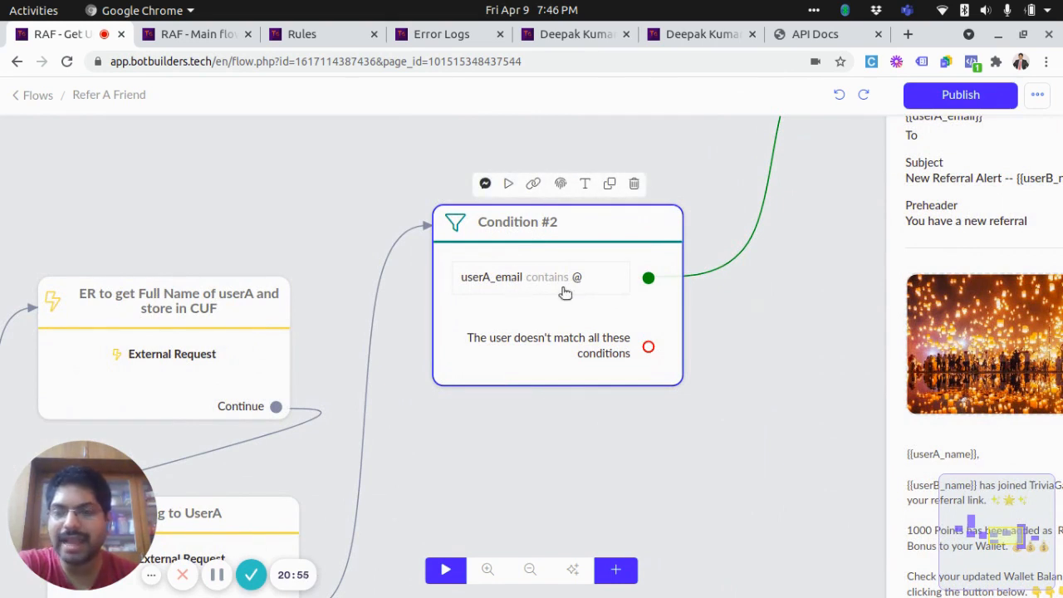
pyautogui.scroll(-3, 671, 416)
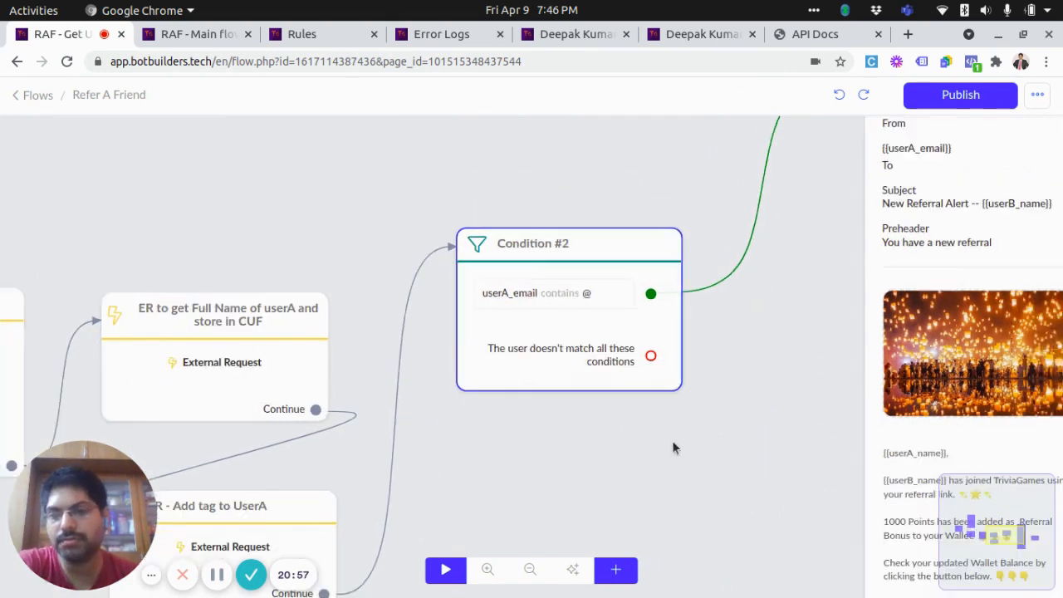
# - Examine the sender, recipient, subject and preheader on the Send Email node that follows Condition #2
pyautogui.moveTo(706, 477); pyautogui.dragTo(451, 482)
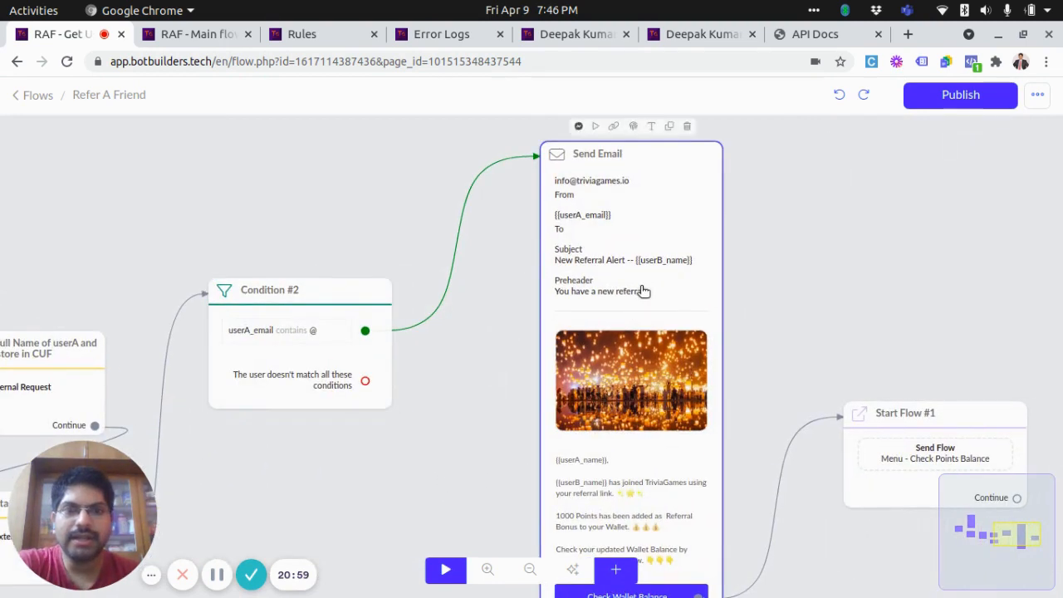
pyautogui.scroll(2, 644, 285)
pyautogui.moveTo(874, 213); pyautogui.dragTo(849, 259)
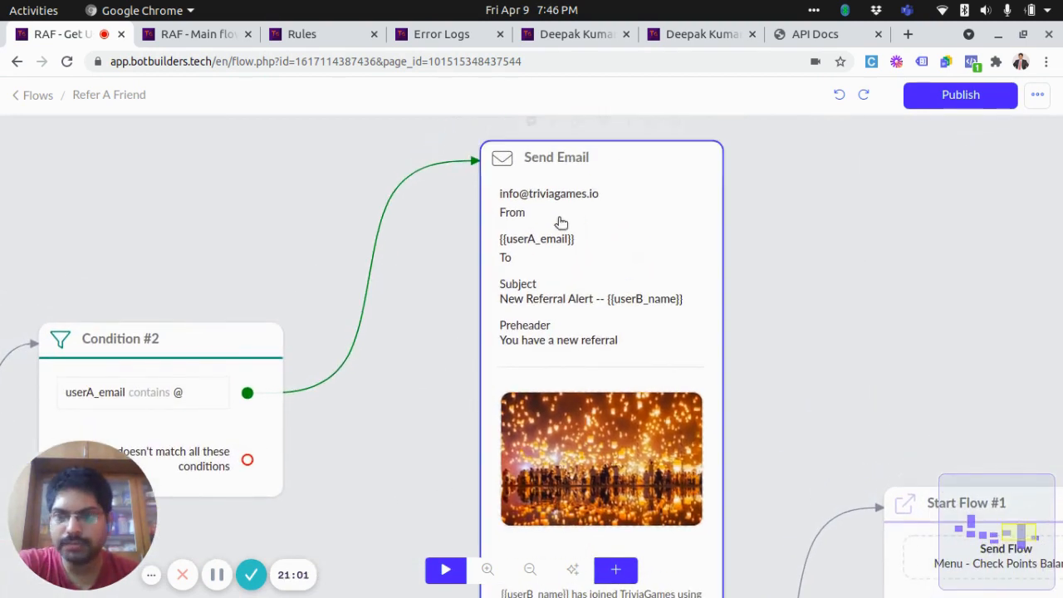
pyautogui.scroll(1, 560, 245)
pyautogui.scroll(-1, 565, 240)
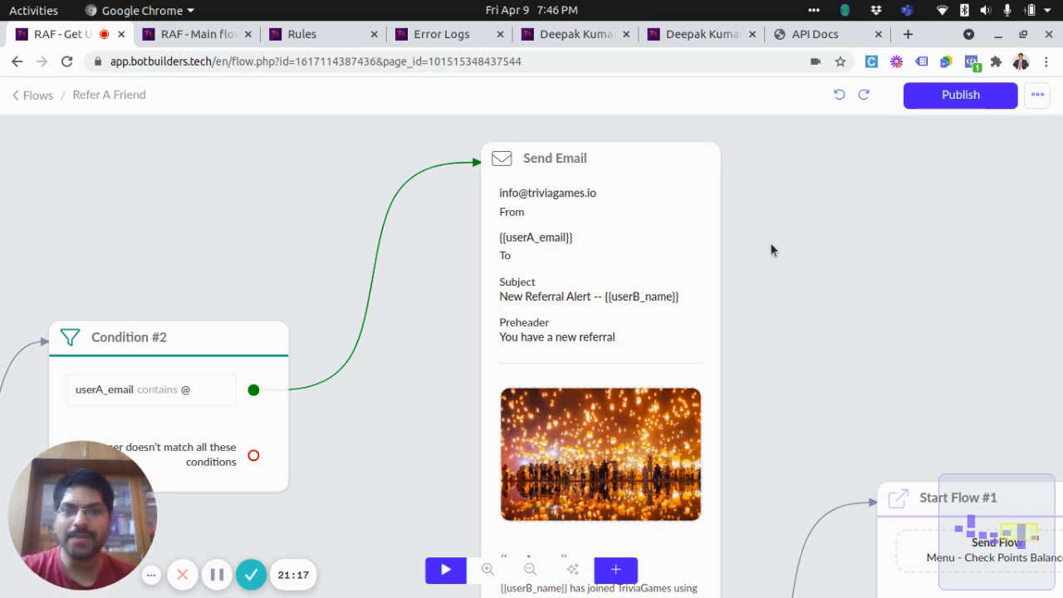
# - Open the Send Email settings, review the topic, addresses and body text, highlight {{userB_name}} in the subject, and close them
pyautogui.click(556, 304)
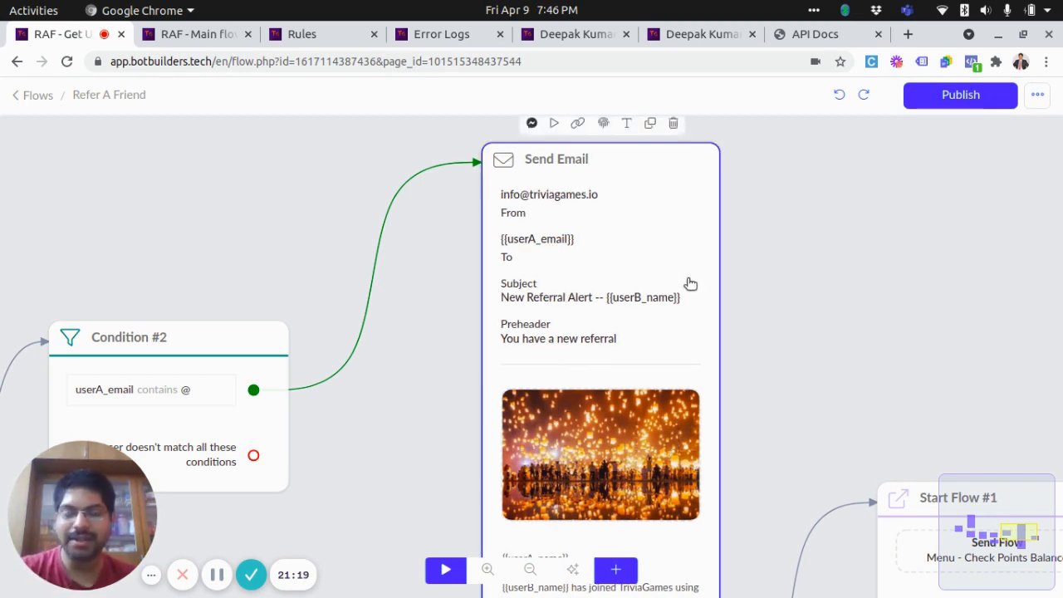
pyautogui.click(672, 180)
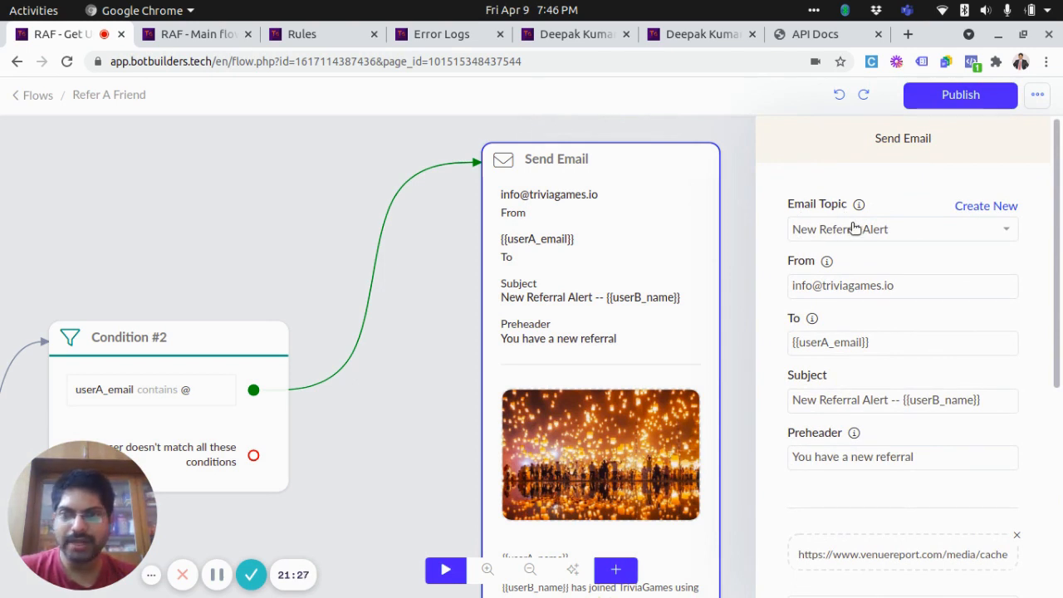
pyautogui.scroll(-1, 930, 295)
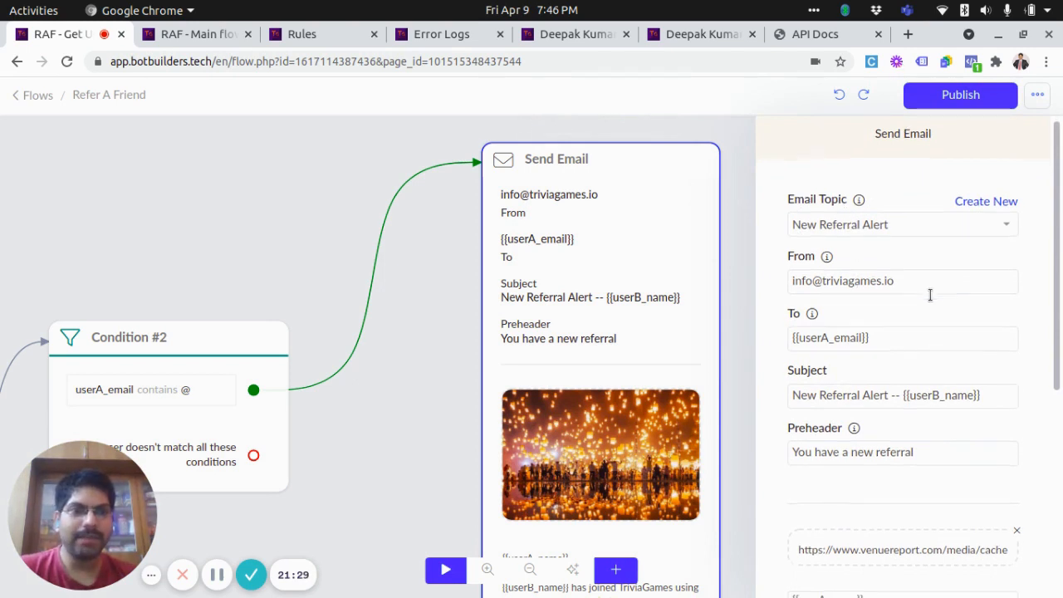
pyautogui.scroll(-3, 930, 295)
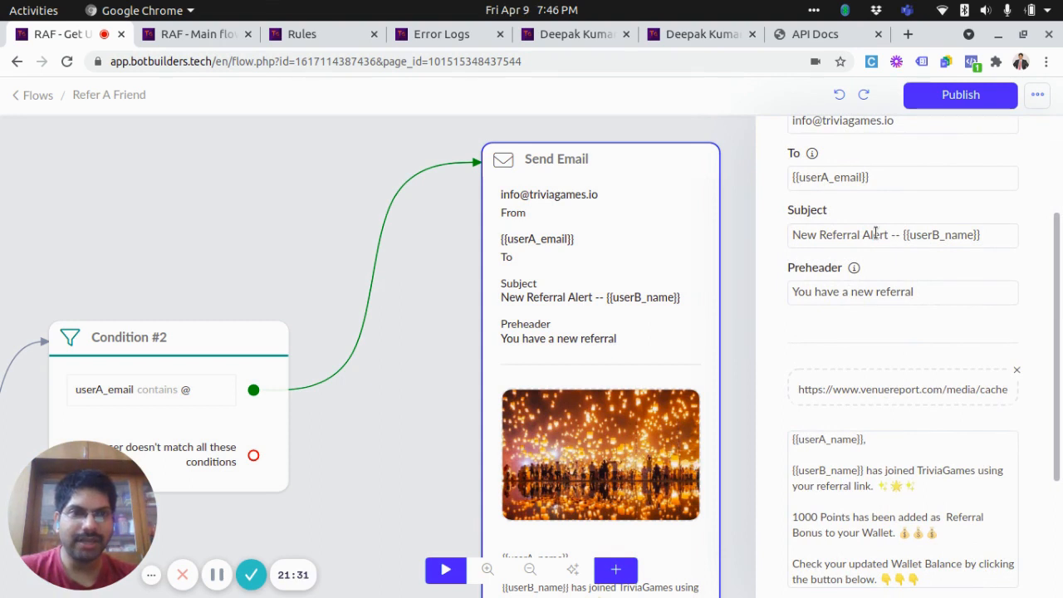
pyautogui.moveTo(903, 235); pyautogui.dragTo(984, 238)
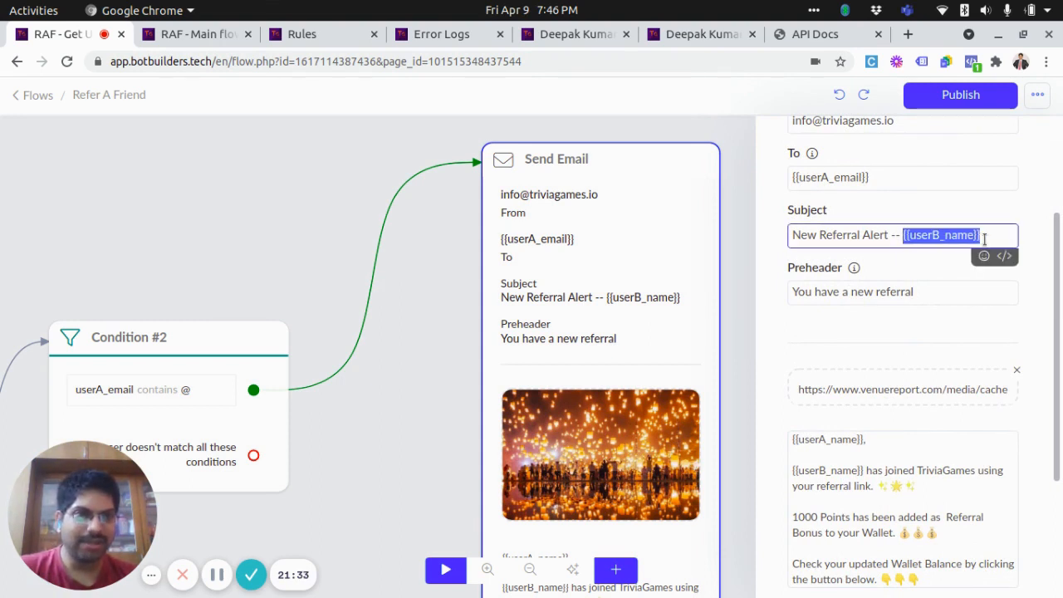
pyautogui.click(912, 236)
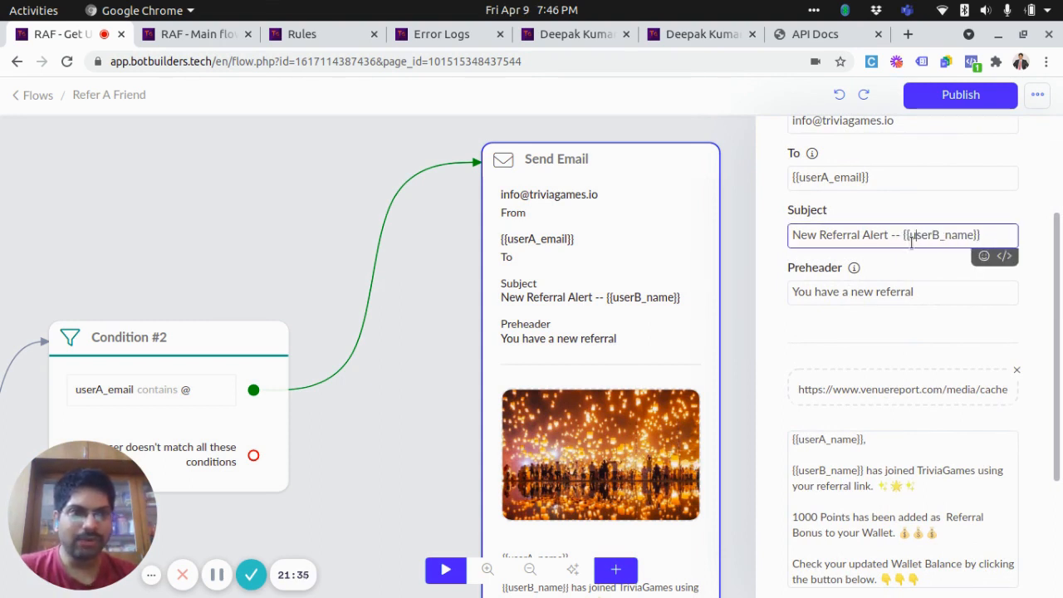
pyautogui.scroll(-2, 836, 343)
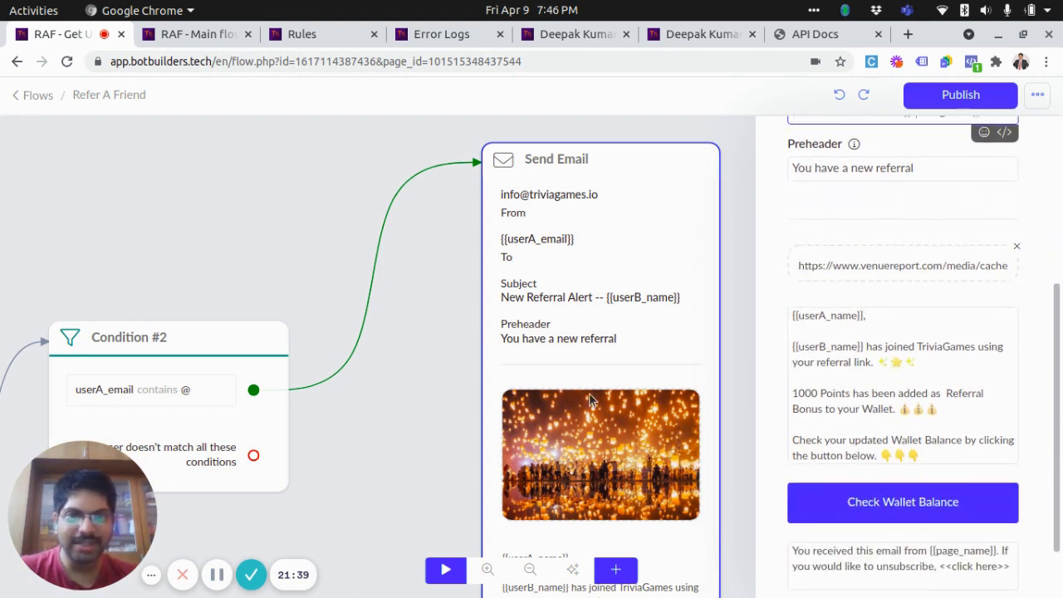
pyautogui.click(395, 456)
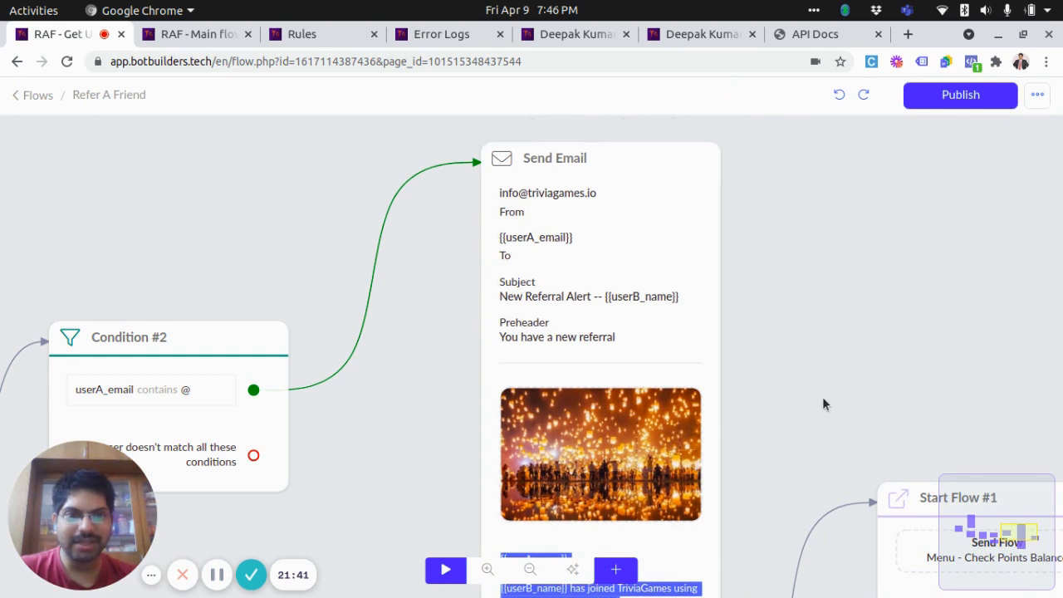
# - Reopen the Send Email settings and review the subject, preheader, image link, referral bonus message and Check Wallet Balance button
pyautogui.moveTo(822, 396); pyautogui.dragTo(784, 283)
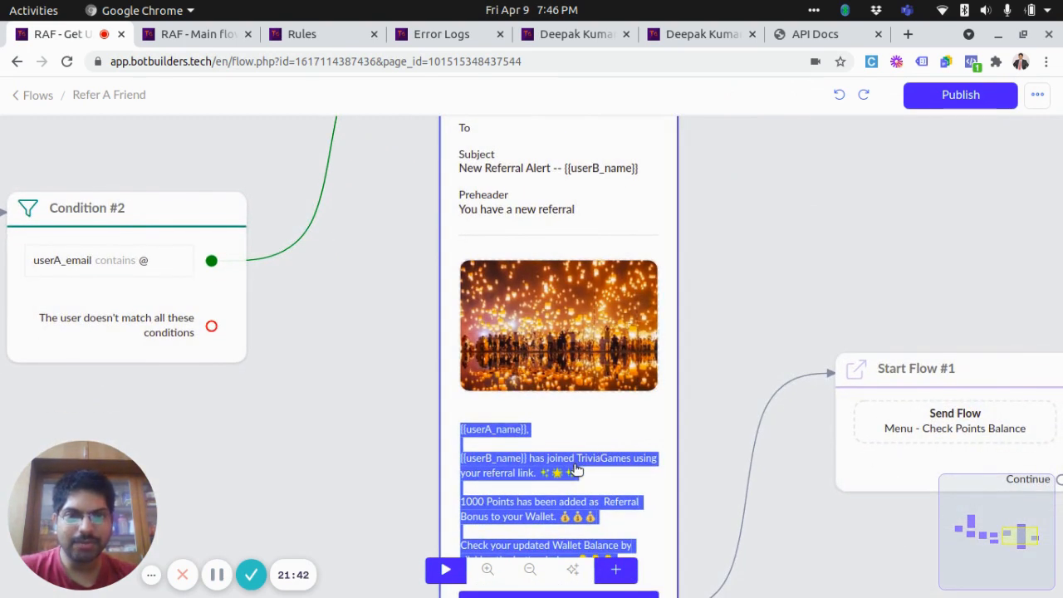
pyautogui.click(577, 470)
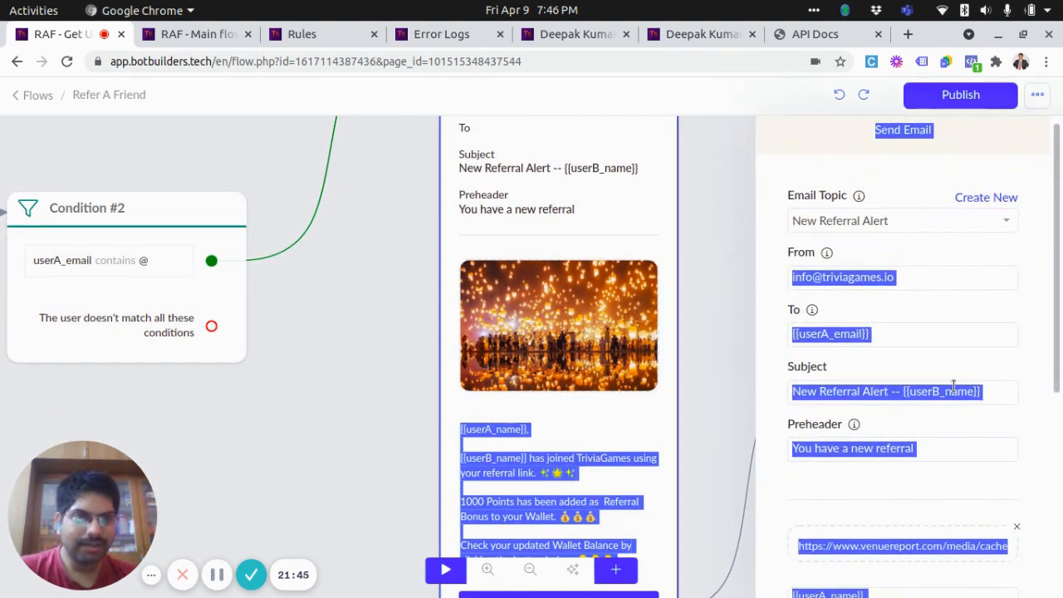
pyautogui.click(977, 392)
pyautogui.scroll(-2, 959, 376)
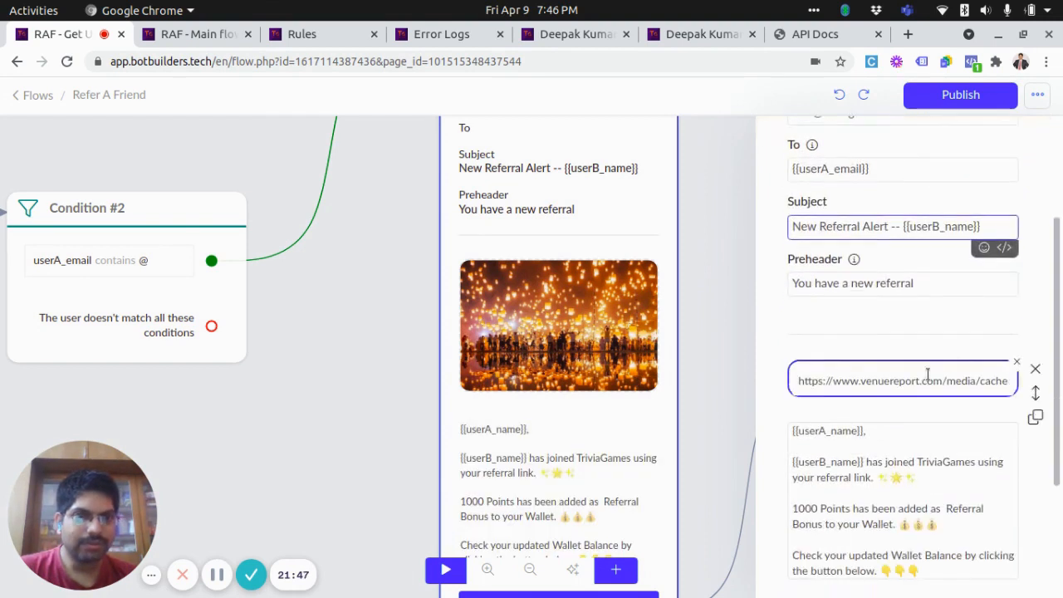
pyautogui.scroll(-1, 933, 301)
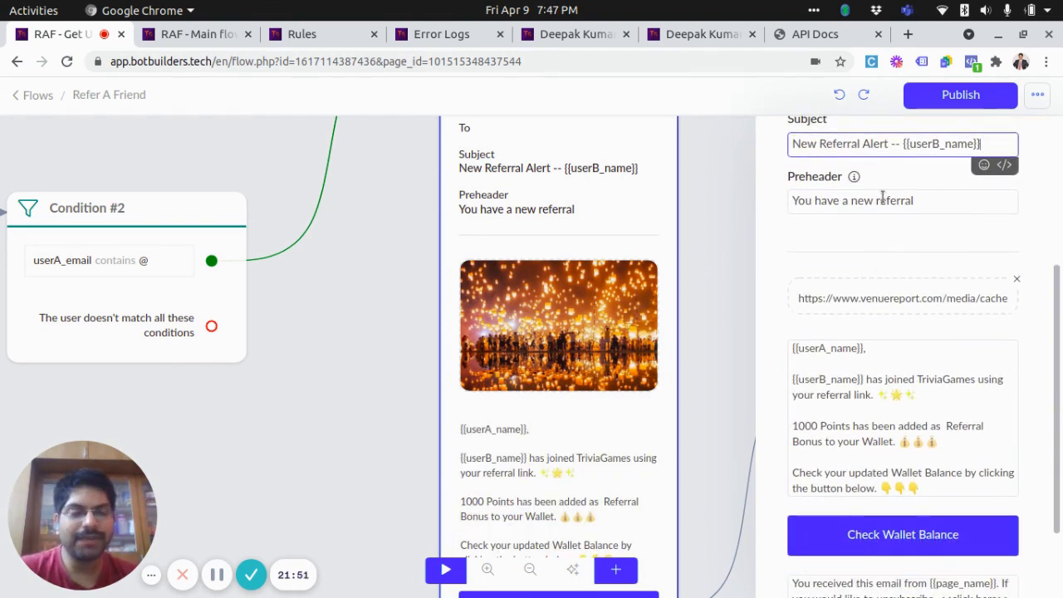
pyautogui.scroll(-1, 882, 195)
pyautogui.click(939, 215)
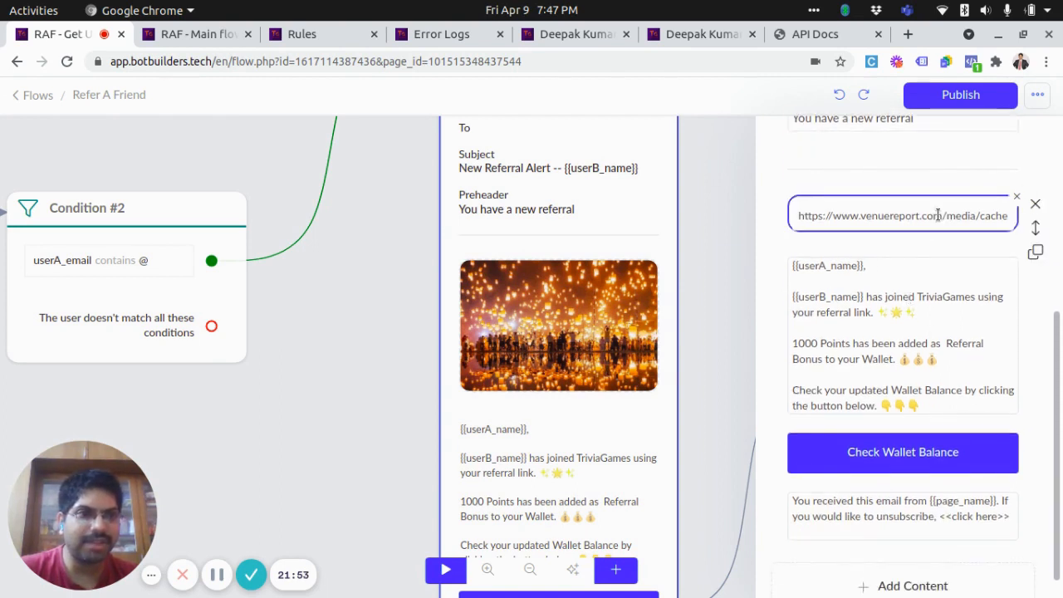
pyautogui.scroll(-1, 934, 223)
pyautogui.click(795, 249)
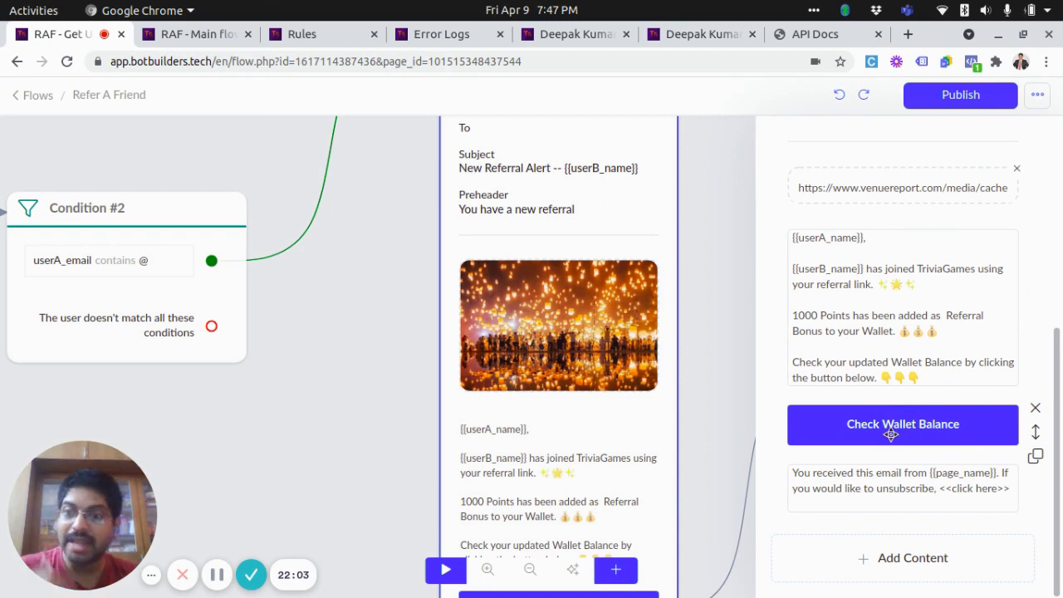
pyautogui.click(727, 403)
# - Follow the Check Wallet Balance button to Start Flow #1, check which flow it starts, and close its settings
pyautogui.moveTo(854, 522); pyautogui.dragTo(746, 418)
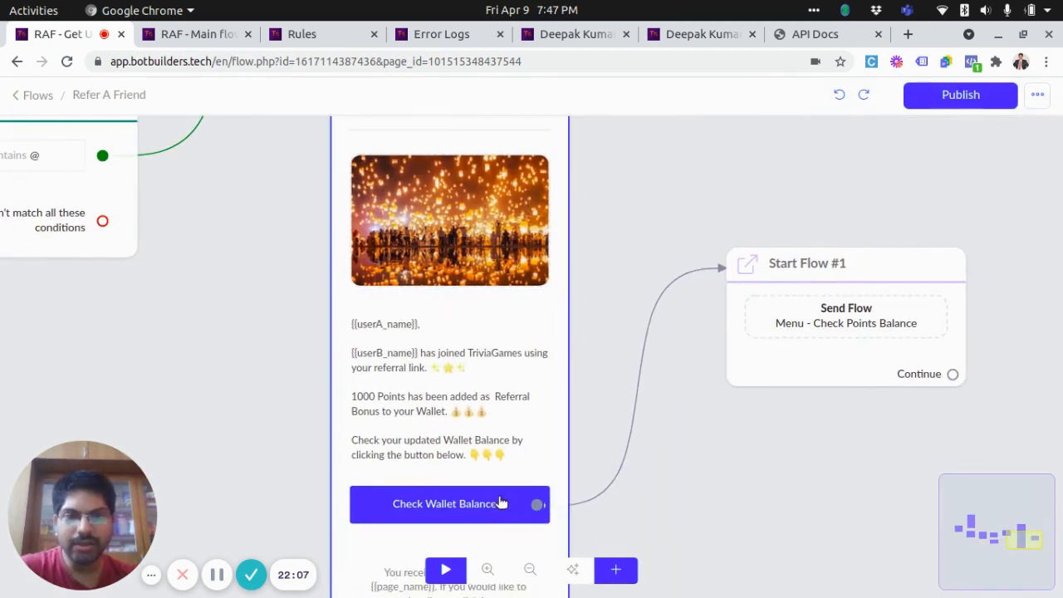
pyautogui.moveTo(783, 325)
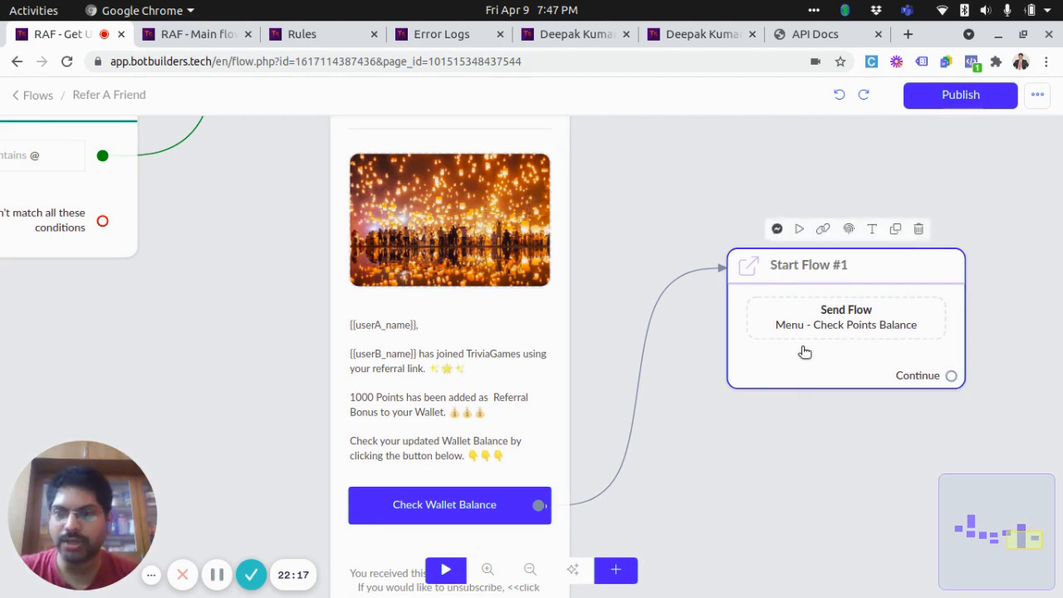
pyautogui.scroll(-2, 805, 352)
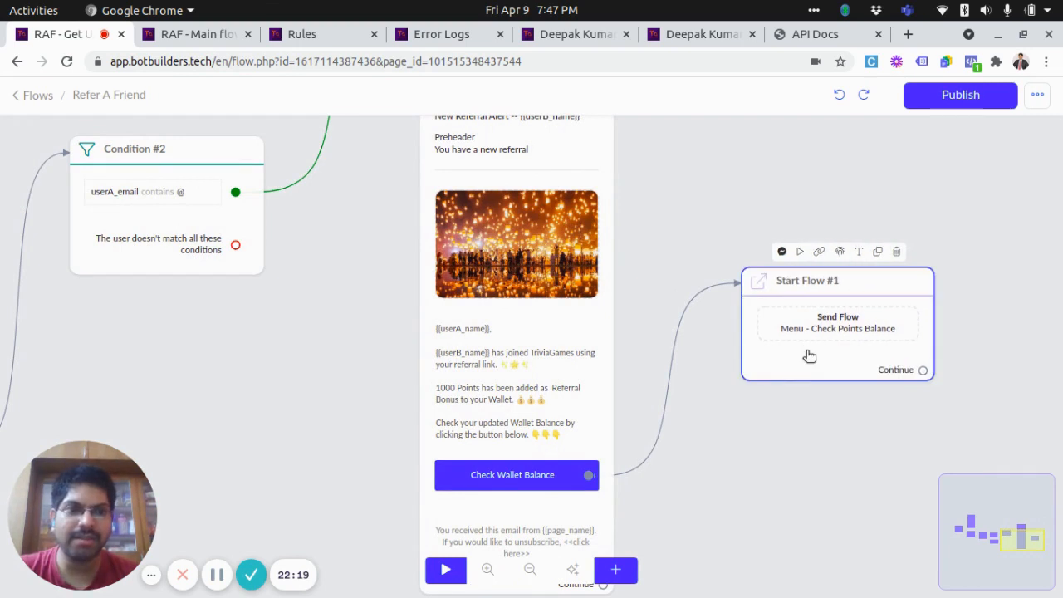
pyautogui.click(807, 356)
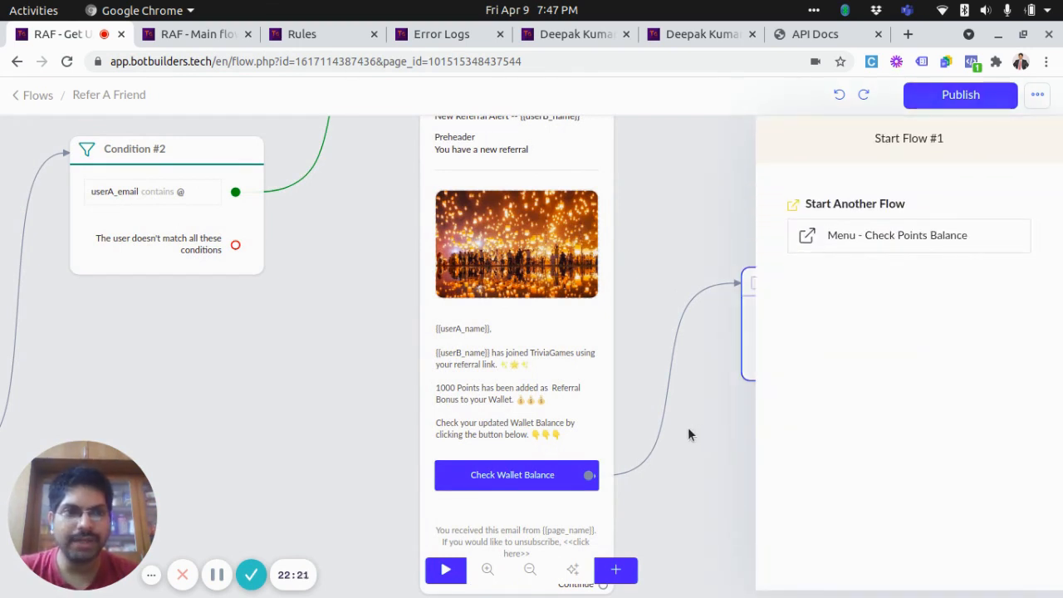
pyautogui.click(688, 434)
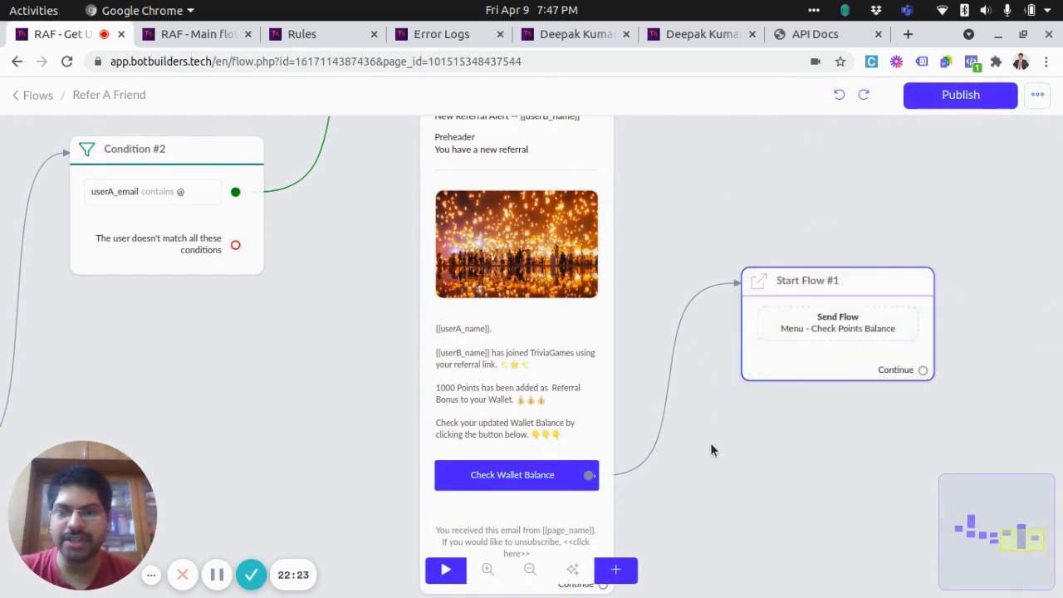
pyautogui.scroll(-1, 710, 443)
pyautogui.moveTo(320, 391); pyautogui.dragTo(452, 426)
pyautogui.scroll(-1, 450, 418)
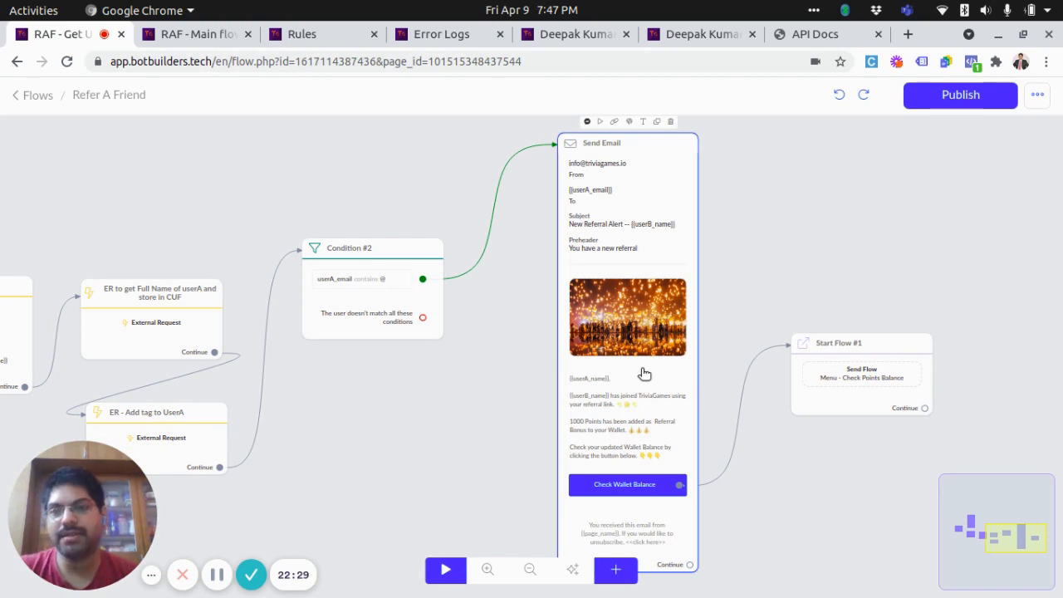
# - Go back through the flow to the starting Condition #1 and examine its check that userA_ID is {{user_id}}
pyautogui.moveTo(408, 428); pyautogui.dragTo(448, 415)
pyautogui.scroll(-1, 448, 415)
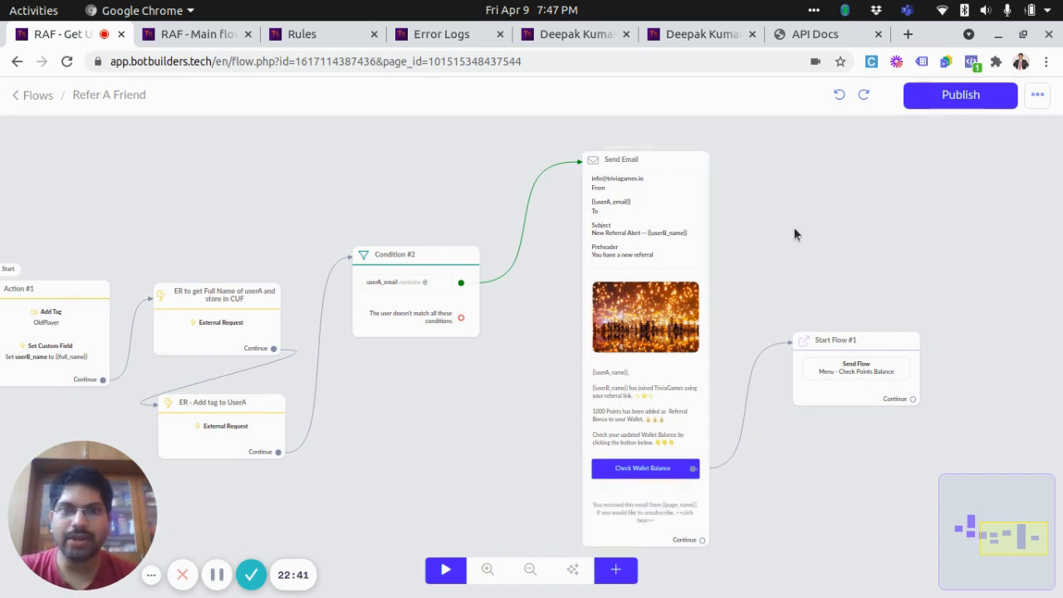
pyautogui.moveTo(393, 441); pyautogui.dragTo(510, 416)
pyautogui.scroll(-1, 510, 416)
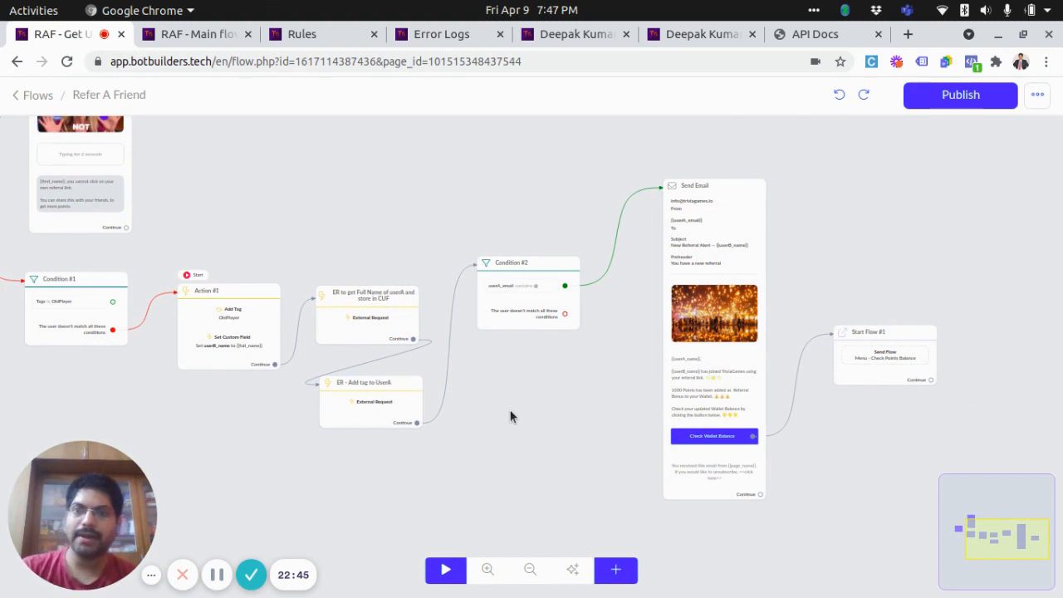
pyautogui.scroll(2, 240, 304)
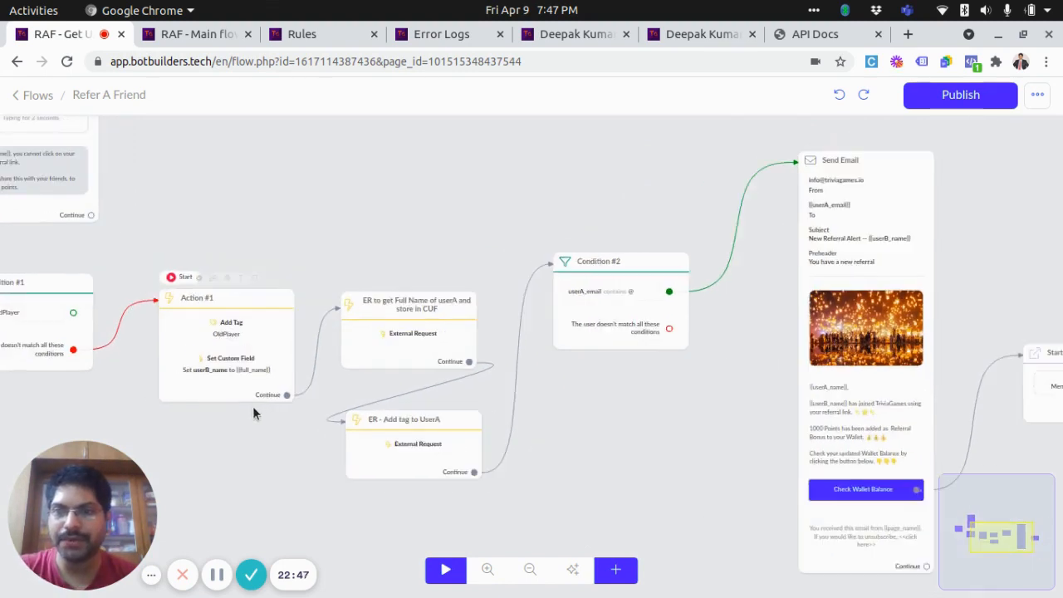
pyautogui.scroll(-1, 254, 412)
pyautogui.moveTo(249, 458); pyautogui.dragTo(631, 446)
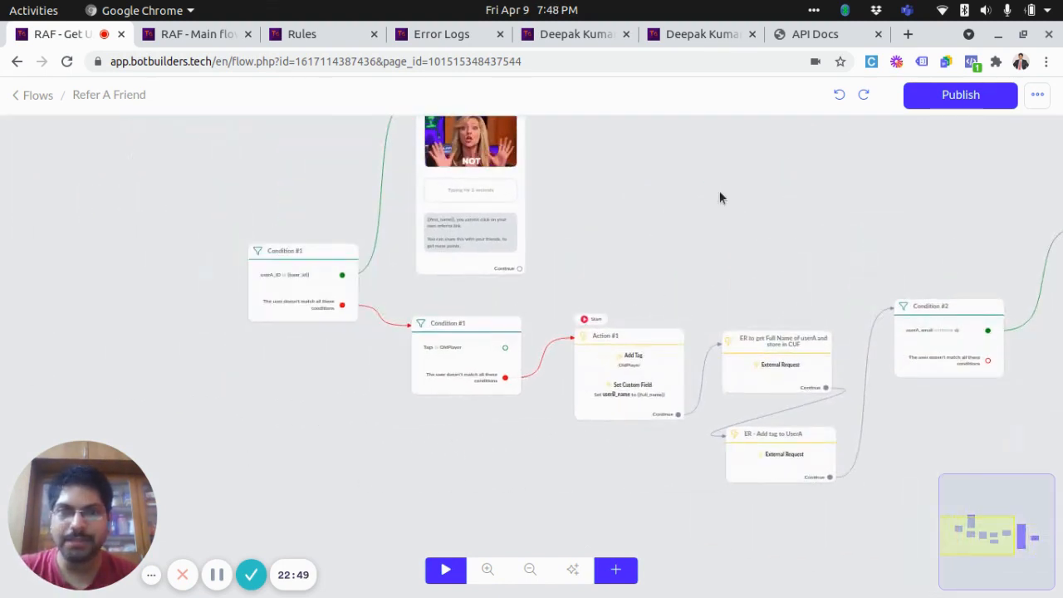
pyautogui.moveTo(720, 197); pyautogui.dragTo(1035, 199)
pyautogui.scroll(3, 690, 249)
pyautogui.scroll(1, 258, 366)
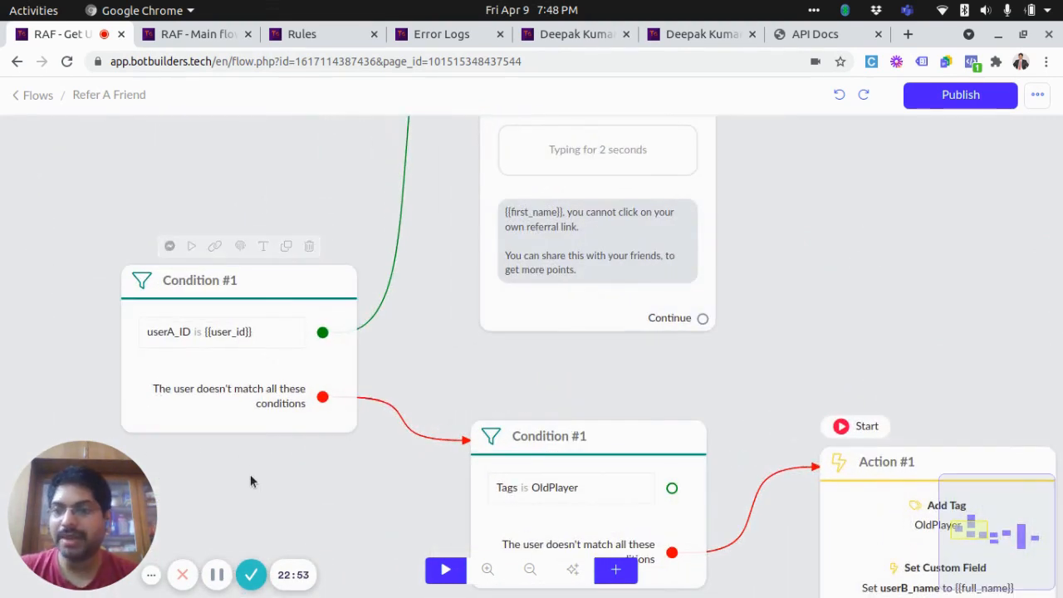
pyautogui.moveTo(250, 474); pyautogui.dragTo(320, 459)
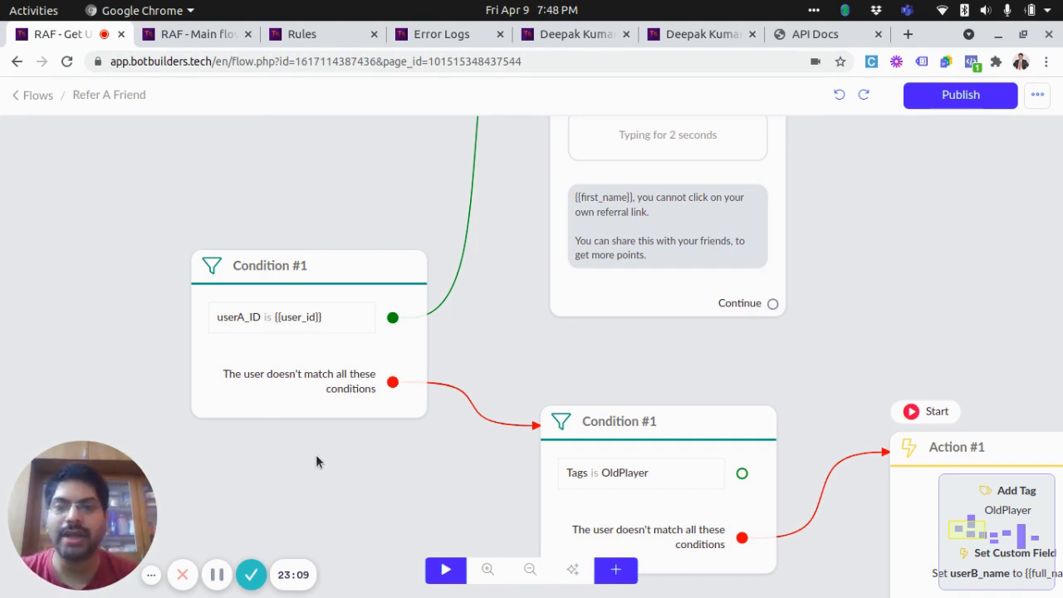
pyautogui.moveTo(278, 309)
pyautogui.click(265, 233)
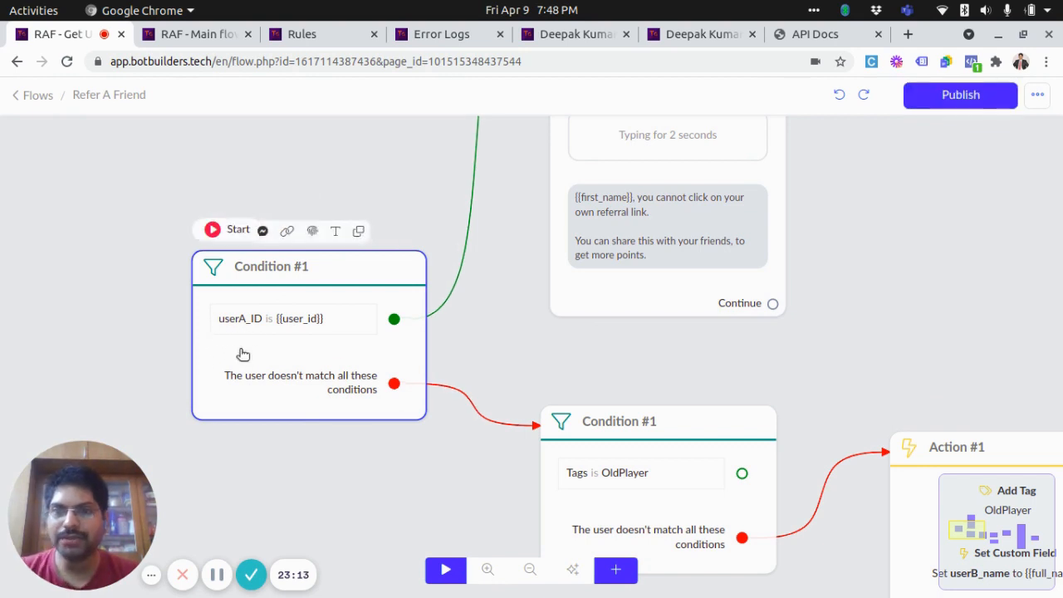
# - Open the referrer's profile and search the page for the userA_ID value to compare it with the User ID field
pyautogui.click(706, 34)
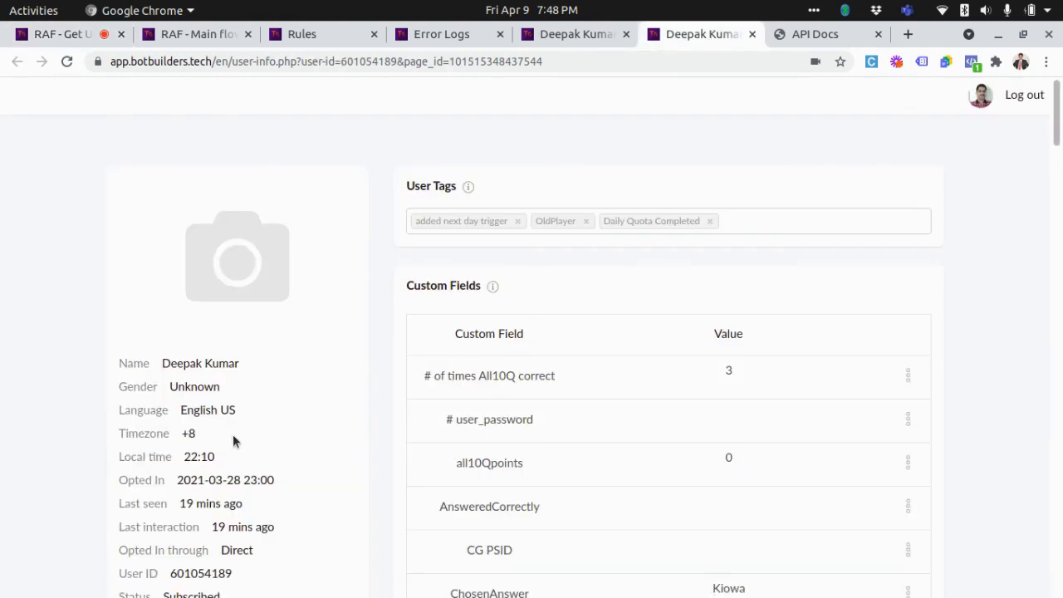
pyautogui.click(568, 38)
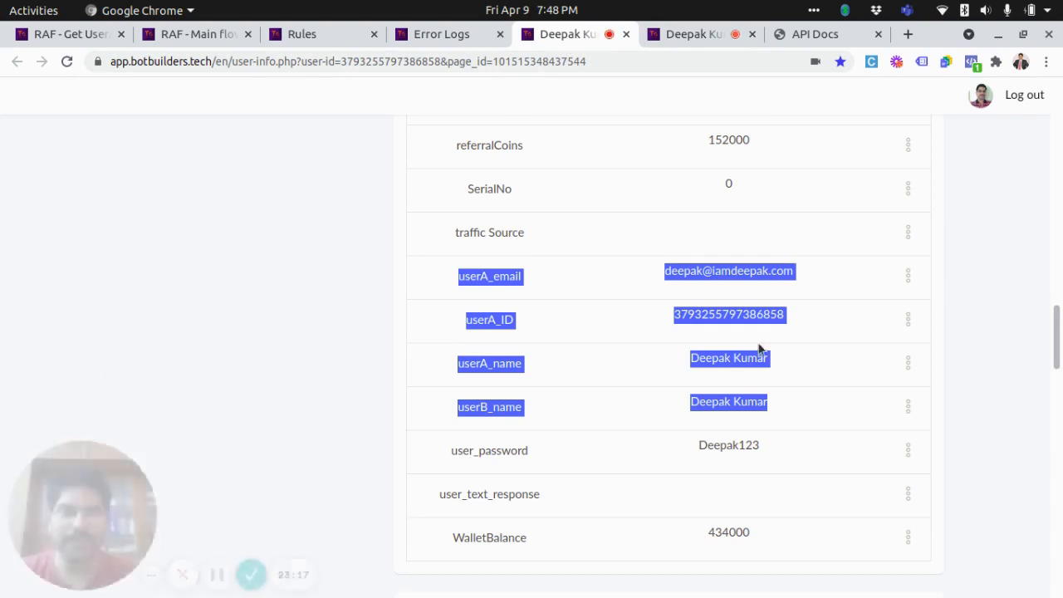
pyautogui.click(726, 314)
pyautogui.doubleClick(726, 314)
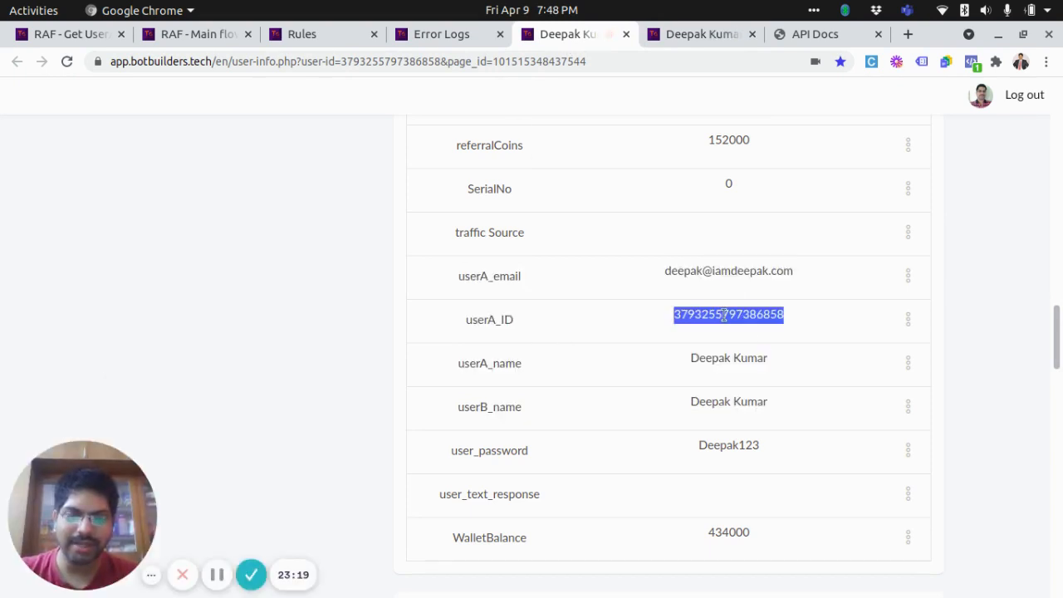
pyautogui.hotkey('ctrl', 'f')
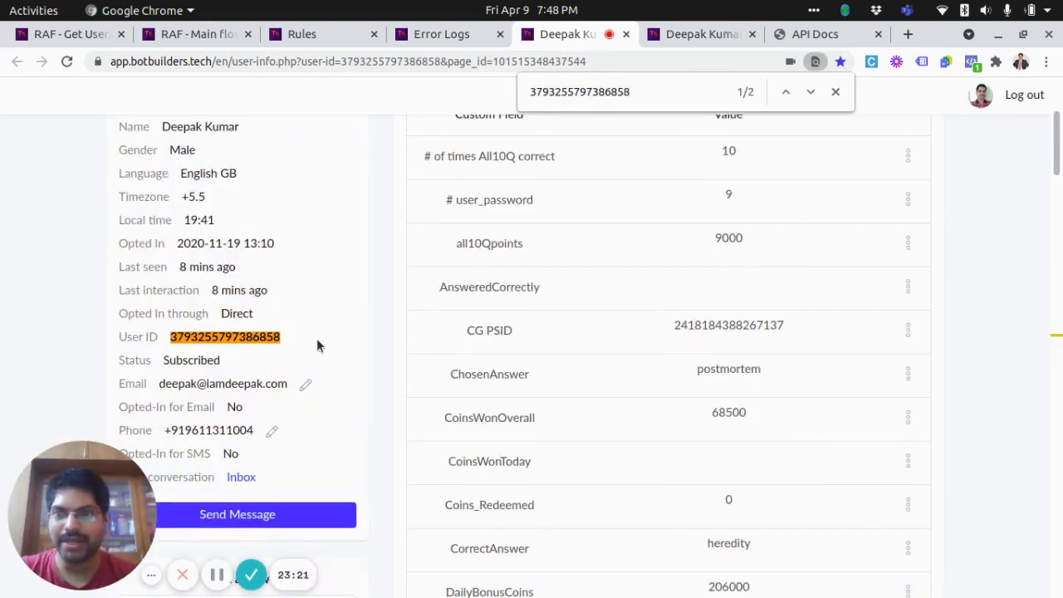
# - Return to the flow and follow the matching branch of Condition #1 to review the own-referral-link warning in Send Message #1
pyautogui.click(114, 36)
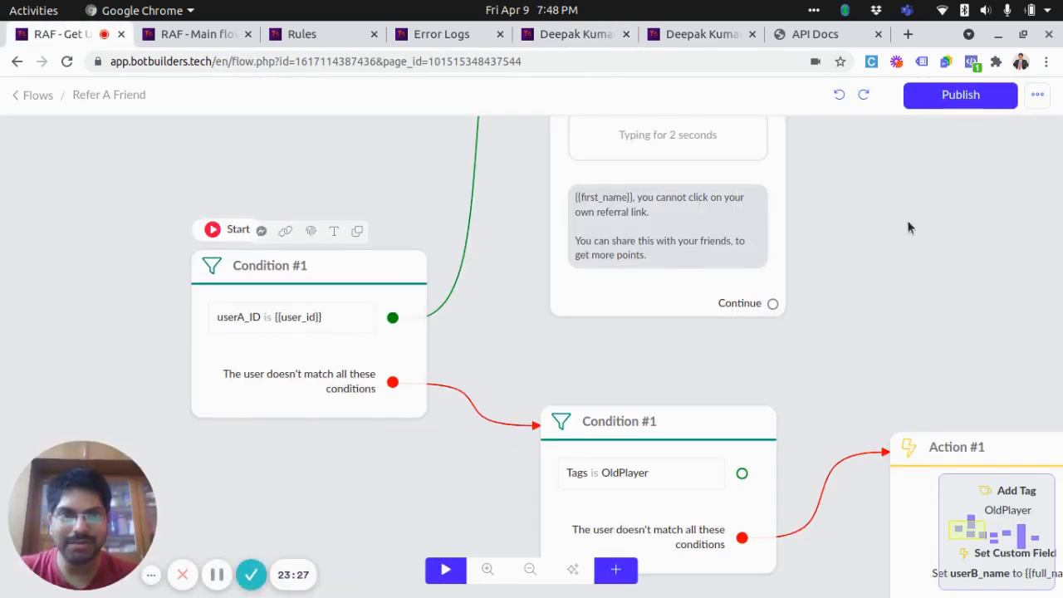
pyautogui.scroll(-2, 911, 218)
pyautogui.moveTo(914, 204); pyautogui.dragTo(816, 360)
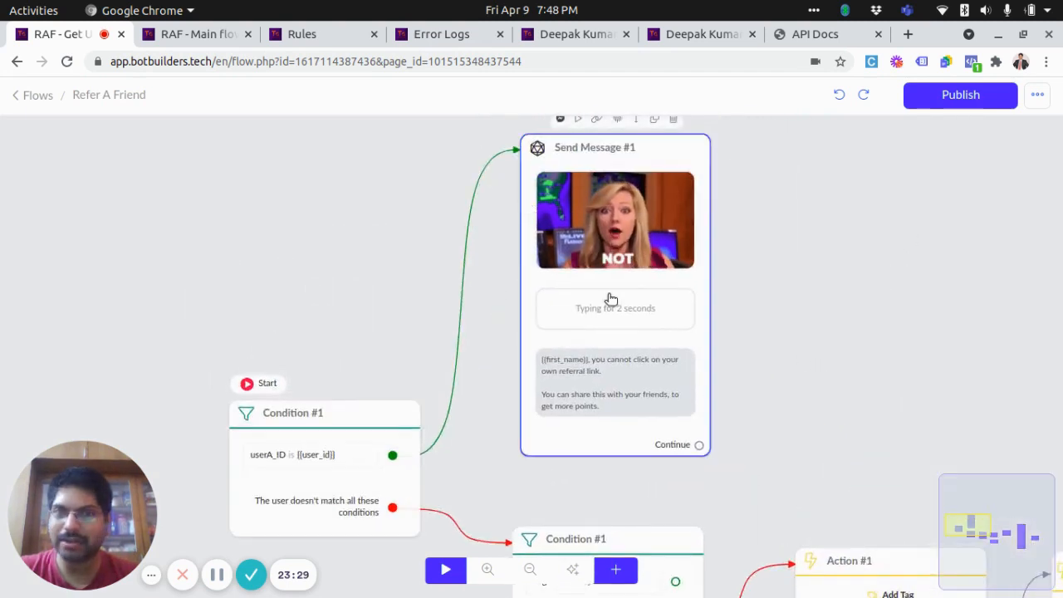
pyautogui.scroll(2, 610, 299)
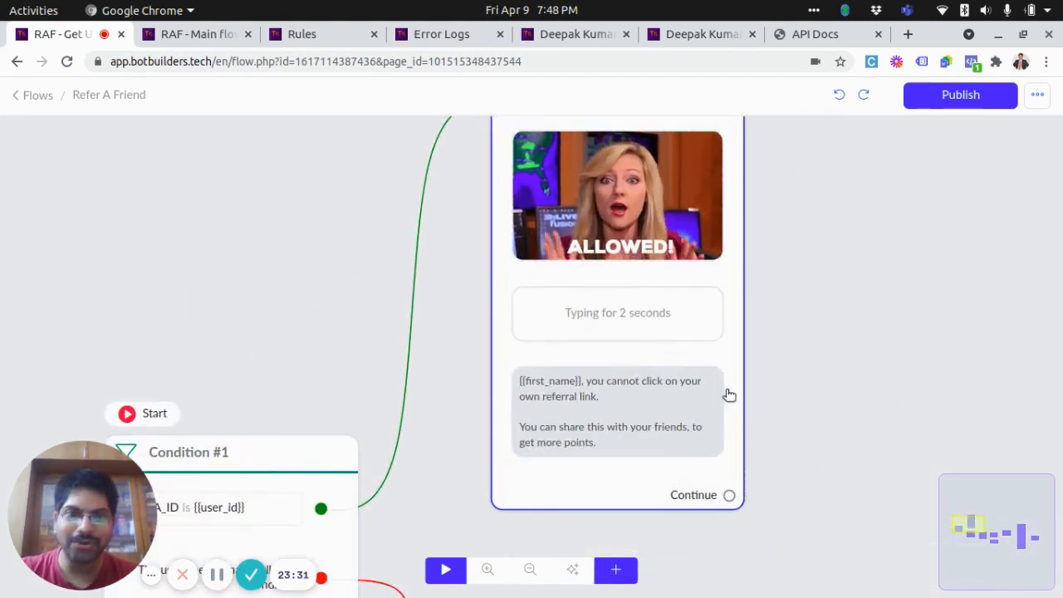
pyautogui.scroll(-2, 893, 336)
pyautogui.moveTo(873, 374); pyautogui.dragTo(868, 268)
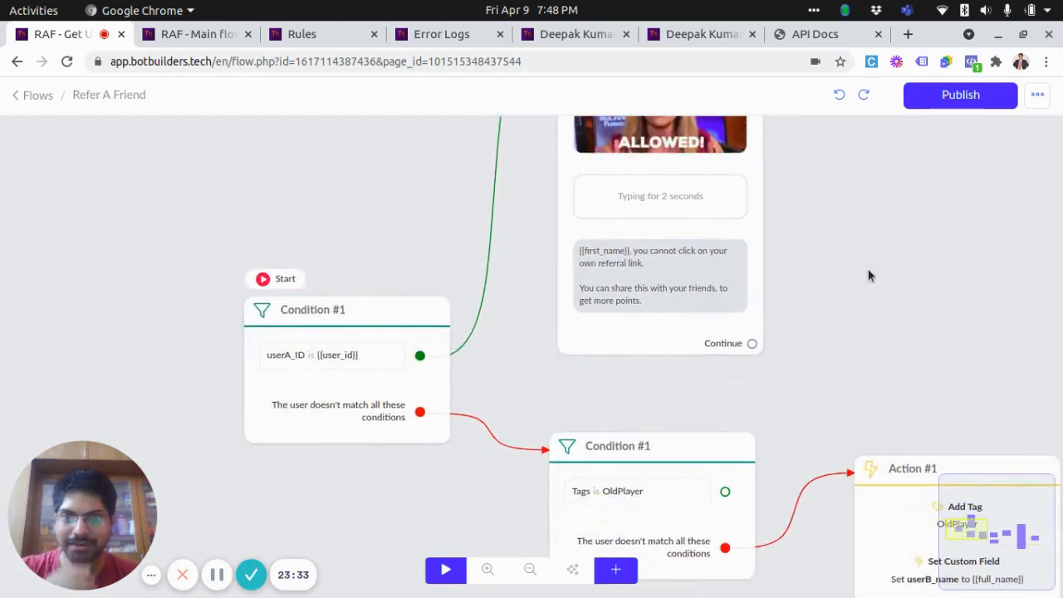
# - Examine the second condition, Tags is OldPlayer, and the OldPlayer tag added by Action #1 on its non-matching branch
pyautogui.moveTo(388, 524); pyautogui.dragTo(337, 448)
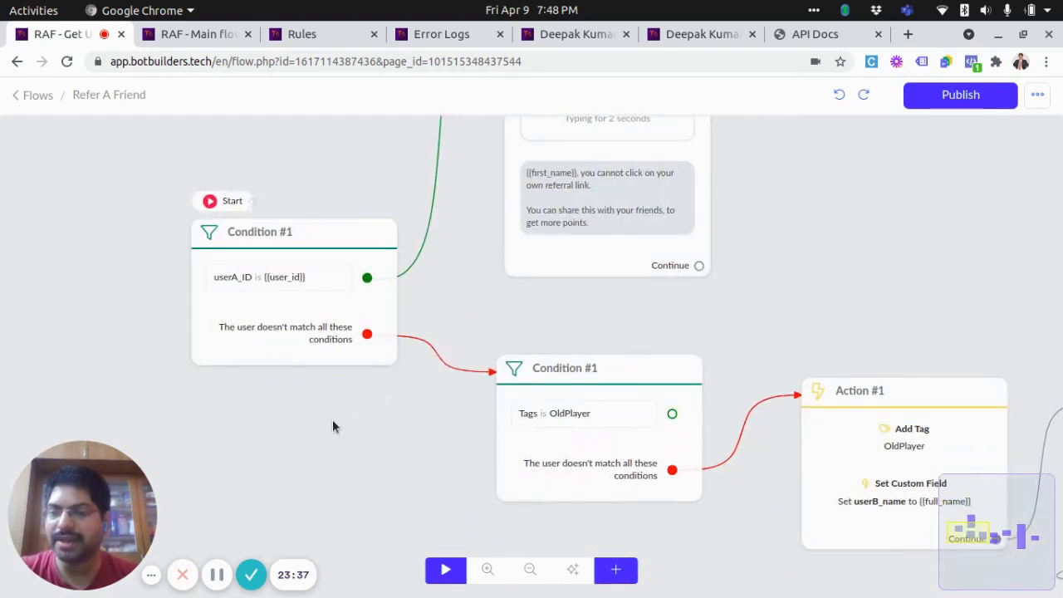
pyautogui.moveTo(310, 437); pyautogui.dragTo(281, 406)
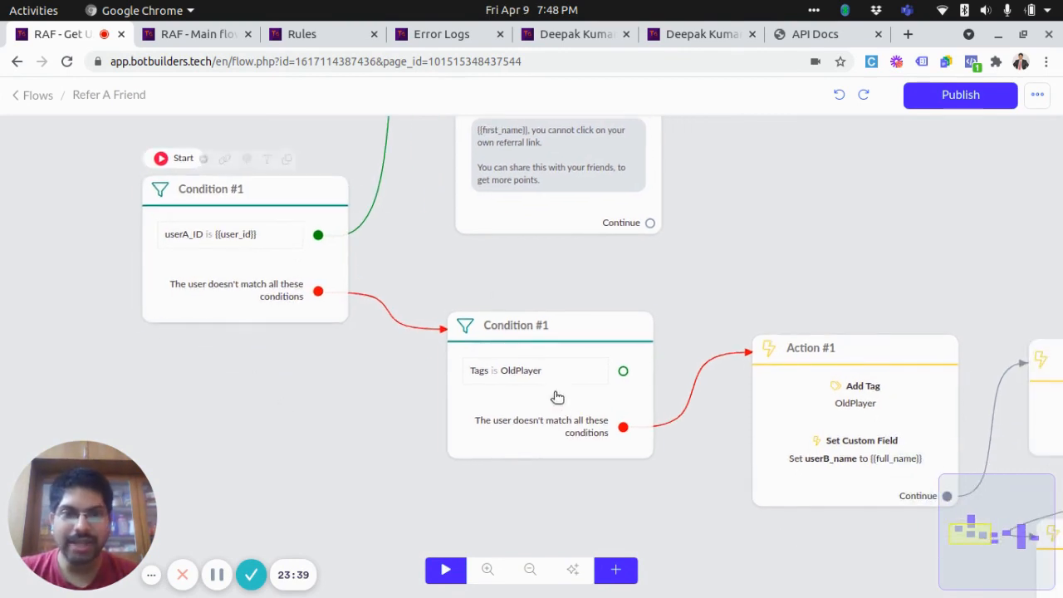
pyautogui.click(570, 408)
pyautogui.scroll(1, 572, 409)
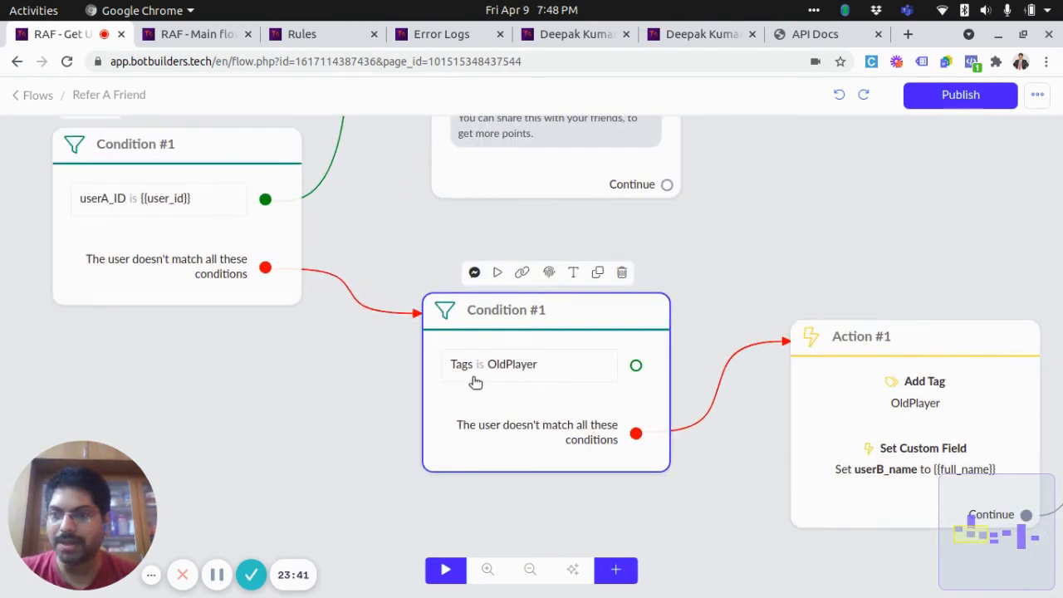
pyautogui.click(926, 406)
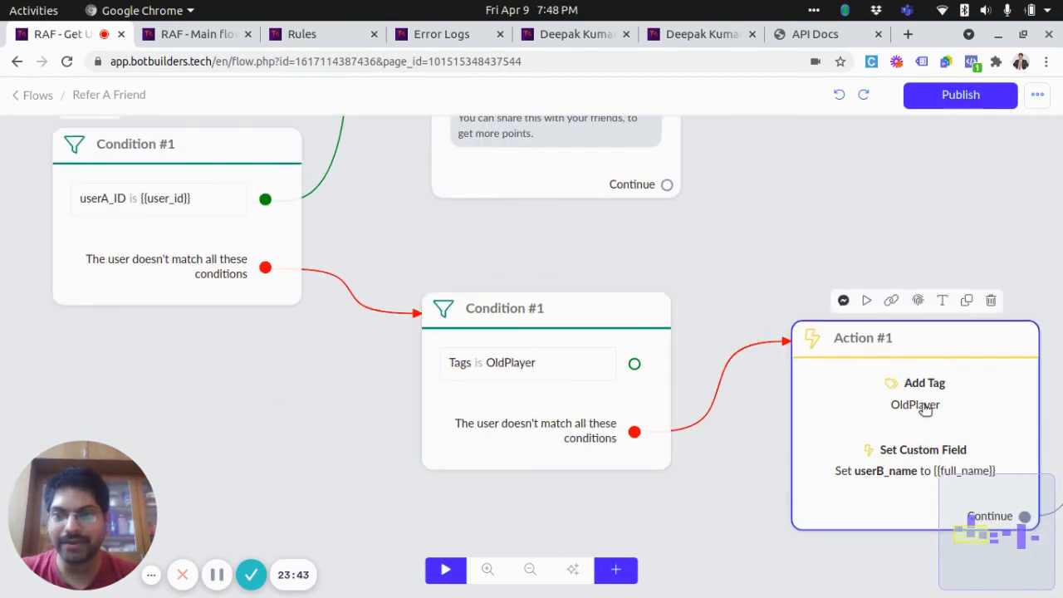
pyautogui.click(505, 373)
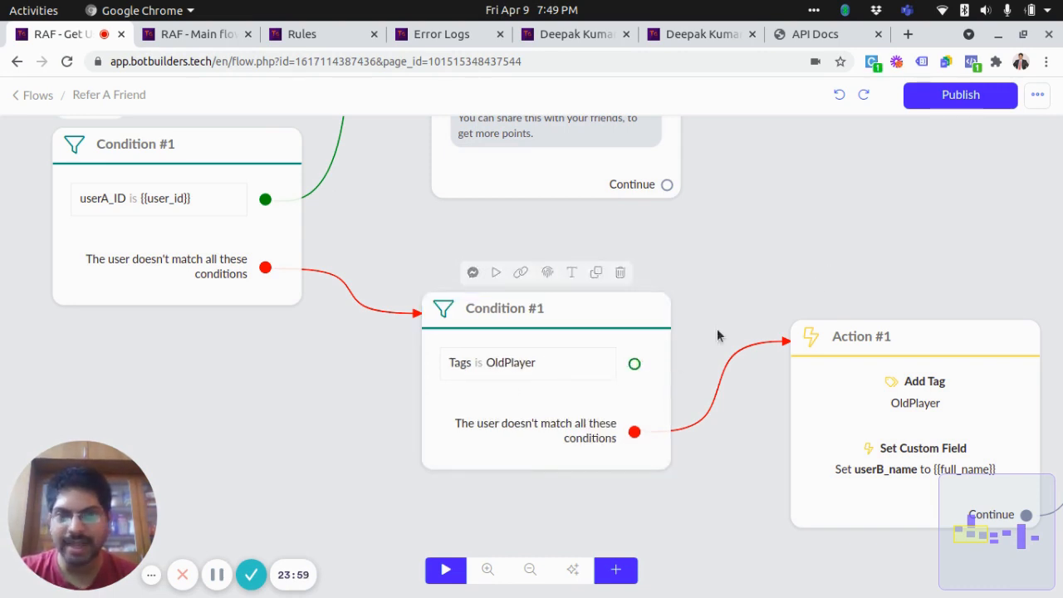
# - Review Action #1 and the External Request URLs of the full-name and Add tag to UserA nodes, then close their settings
pyautogui.moveTo(641, 478); pyautogui.dragTo(484, 474)
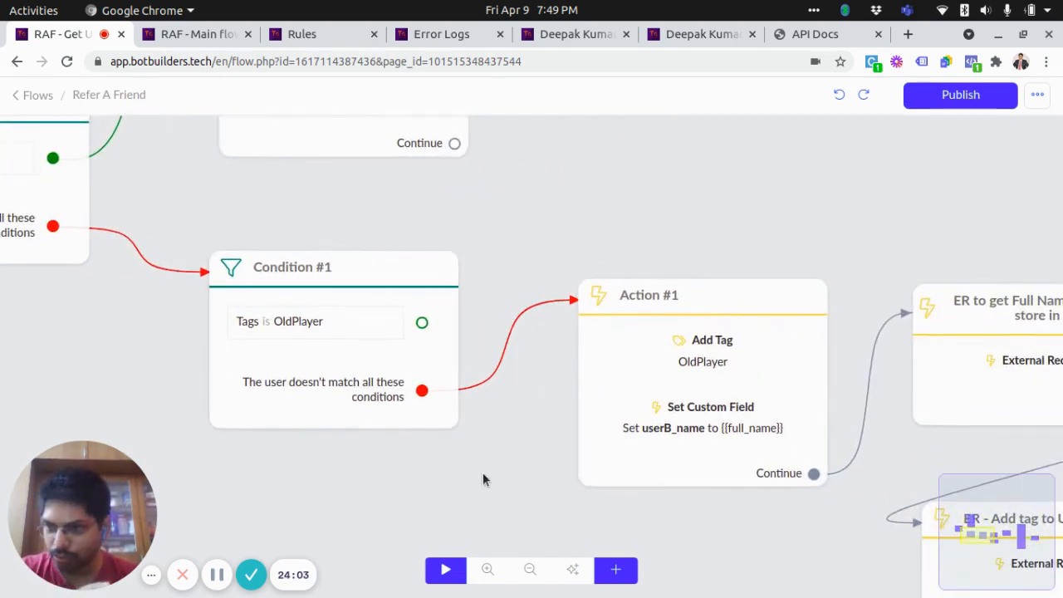
pyautogui.moveTo(789, 530); pyautogui.dragTo(421, 435)
pyautogui.click(379, 308)
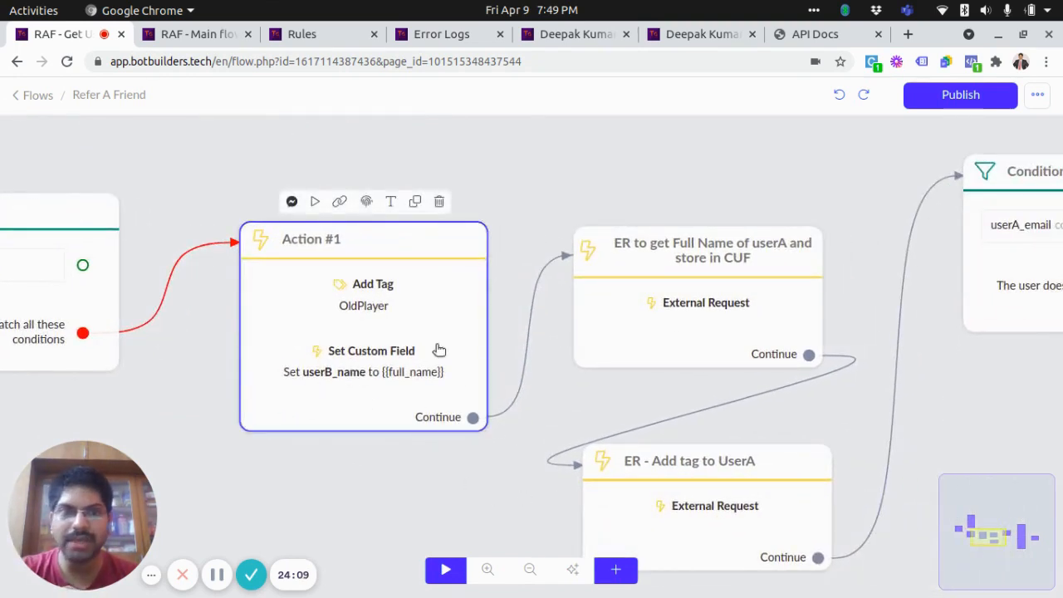
pyautogui.click(706, 308)
pyautogui.click(707, 309)
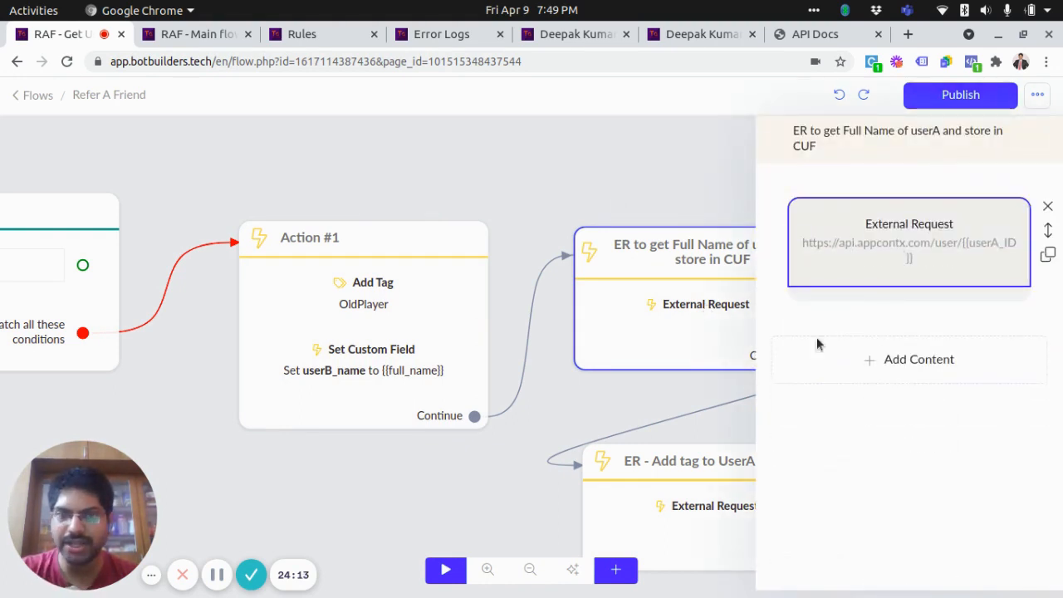
pyautogui.click(662, 521)
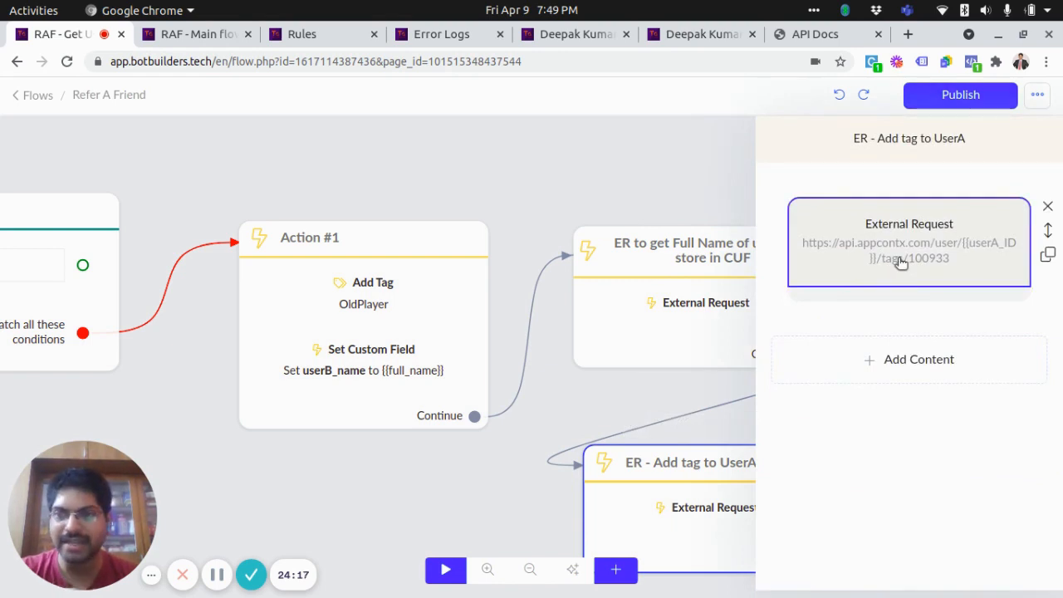
pyautogui.click(563, 197)
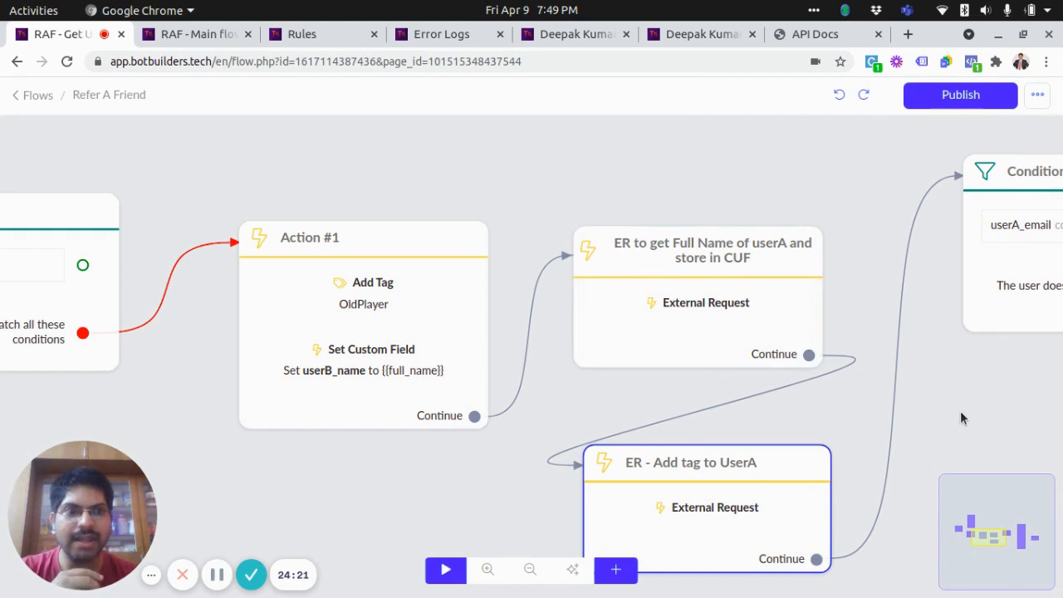
# - Review the userA_email contains @ check in Condition #2, the Send Email content and the linked Start Flow #1
pyautogui.moveTo(961, 412); pyautogui.dragTo(366, 428)
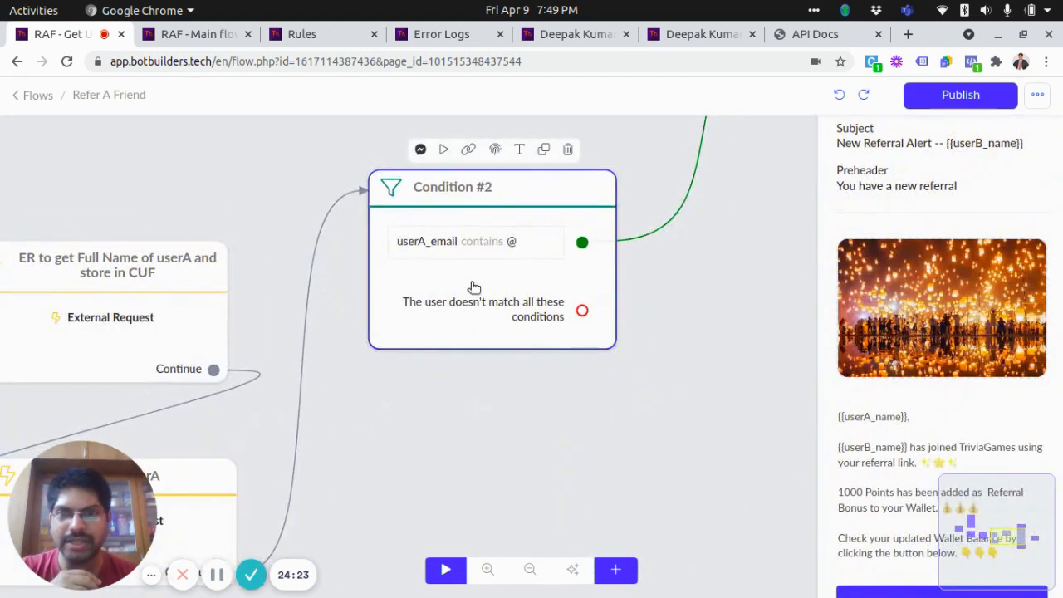
pyautogui.moveTo(754, 420); pyautogui.dragTo(496, 431)
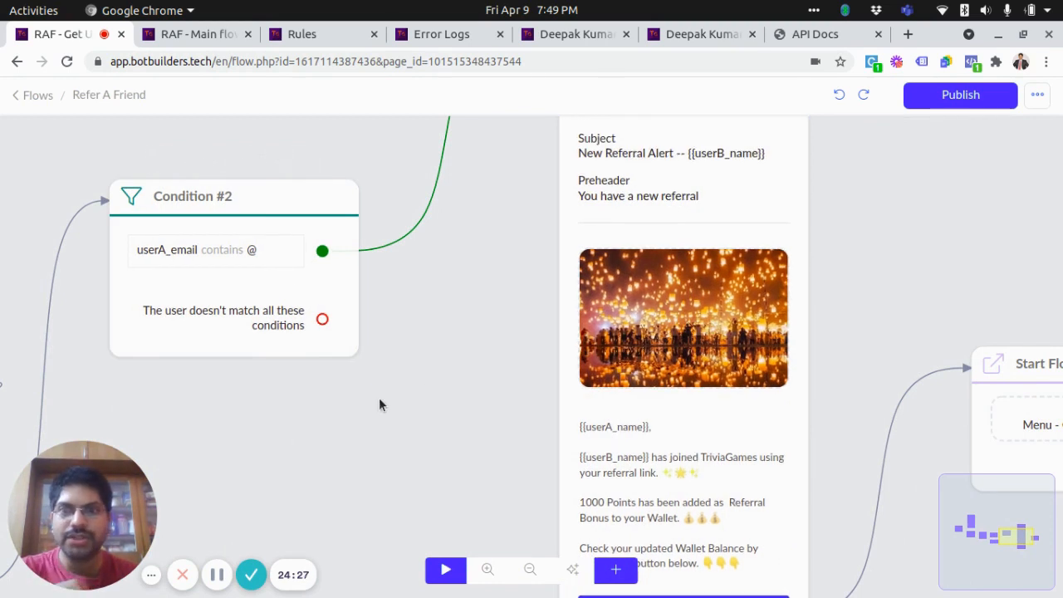
pyautogui.scroll(-2, 384, 413)
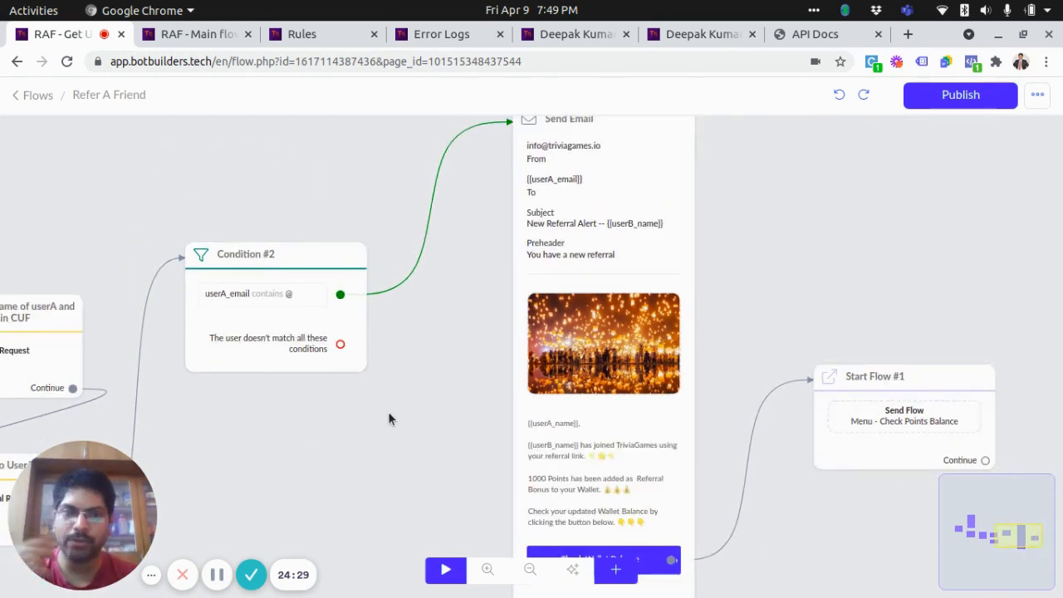
pyautogui.scroll(-2, 814, 230)
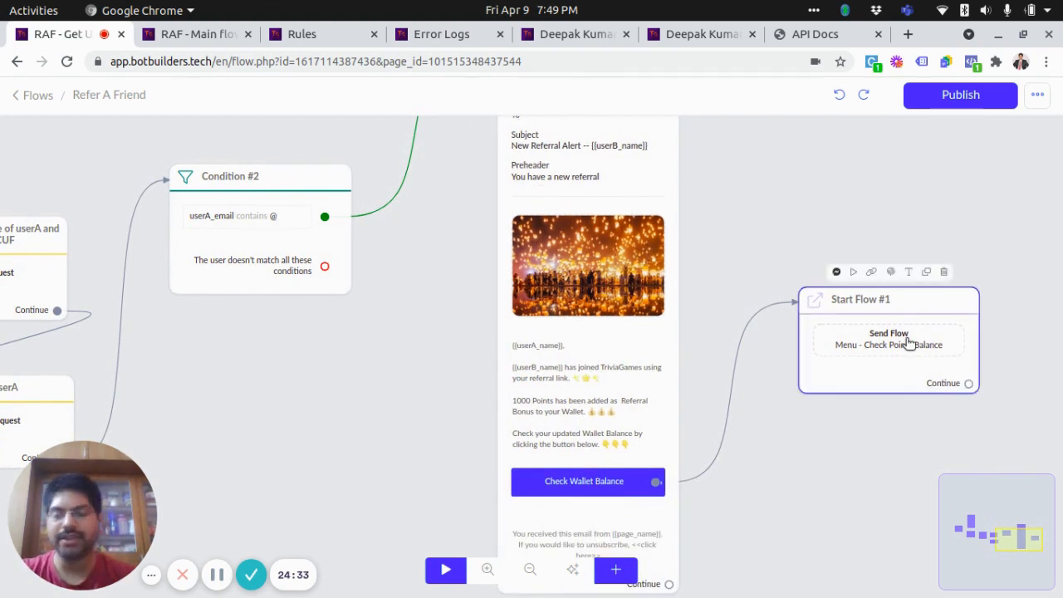
pyautogui.moveTo(311, 375); pyautogui.dragTo(757, 352)
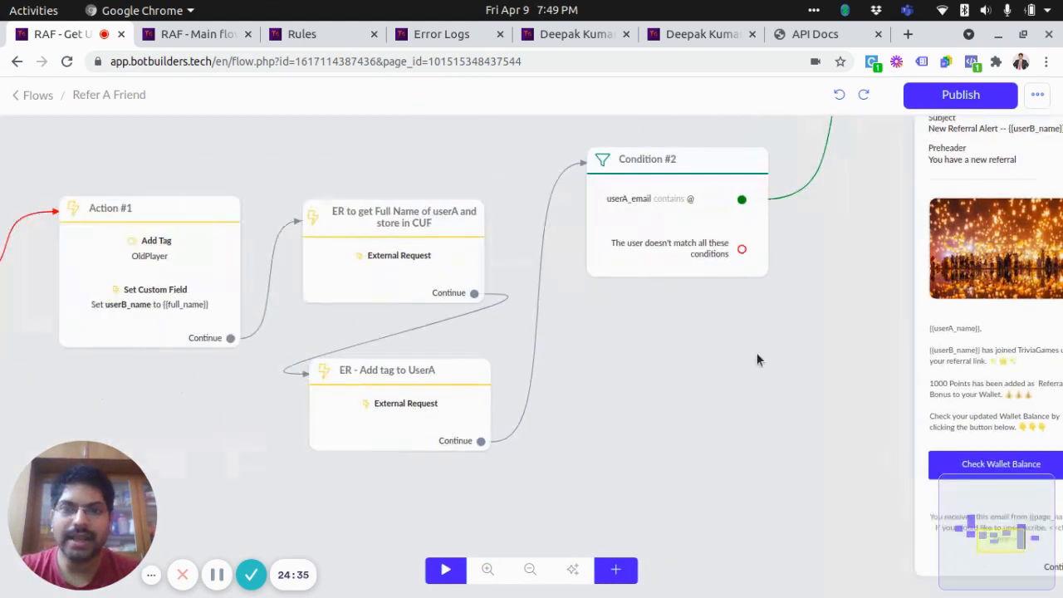
# - Publish the Refer A Friend flow, switch to Messenger and open the own referral URL from the TriviaGames chat
pyautogui.click(951, 97)
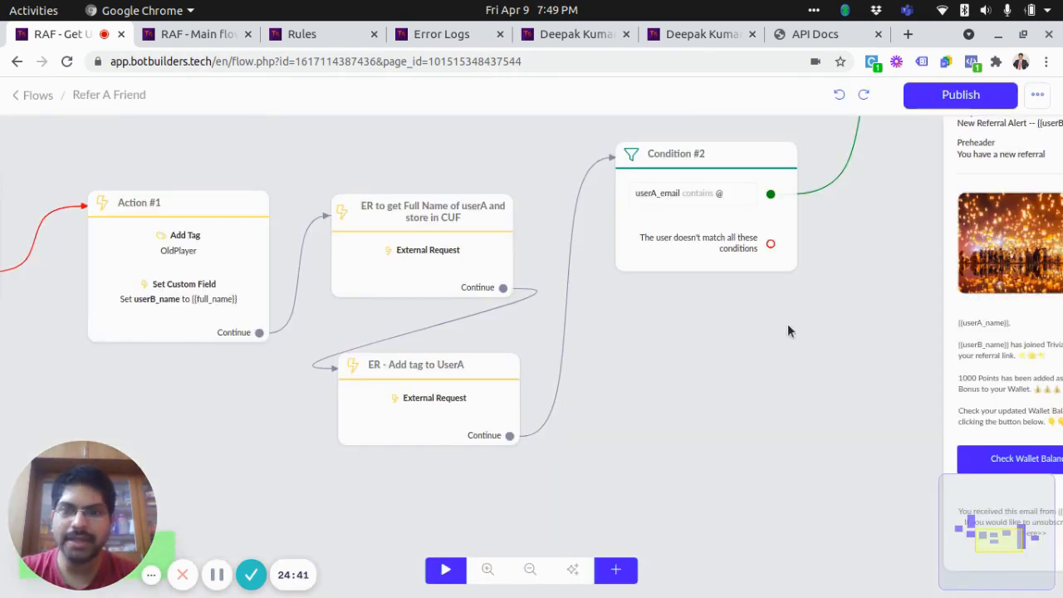
pyautogui.hotkey('alt', 'Tab')
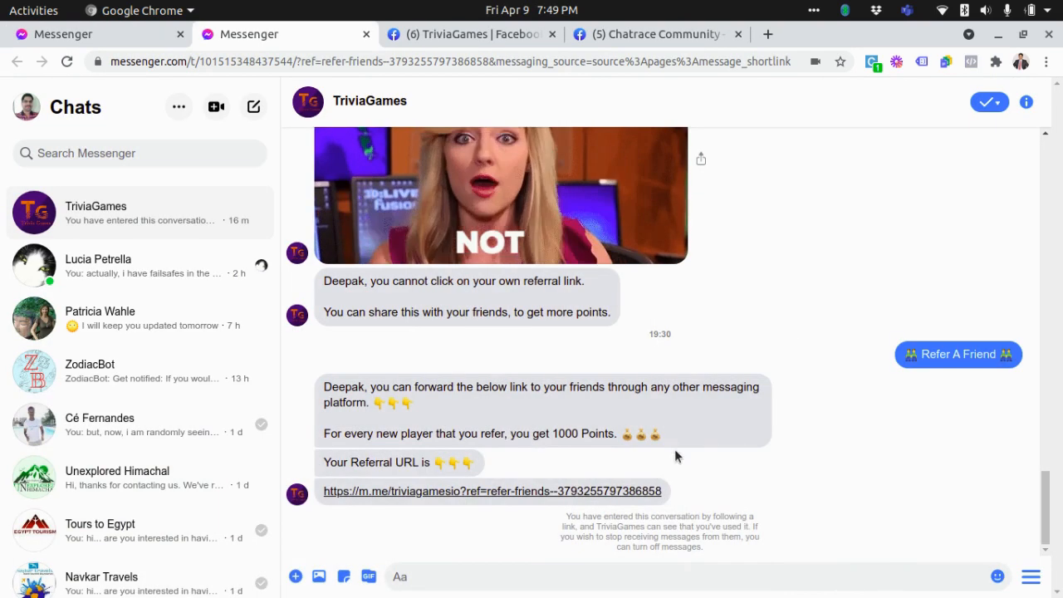
pyautogui.click(610, 491)
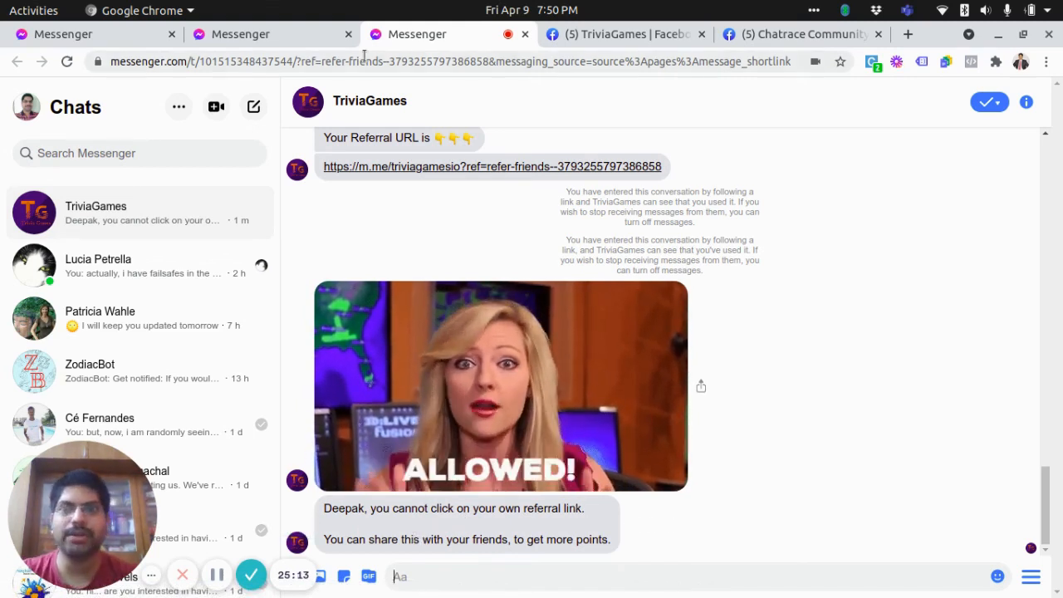
# - Close the two extra Messenger tabs showing the referral chat and switch back to the Refer A Friend flow in Bot Builders
pyautogui.click(349, 34)
pyautogui.click(349, 34)
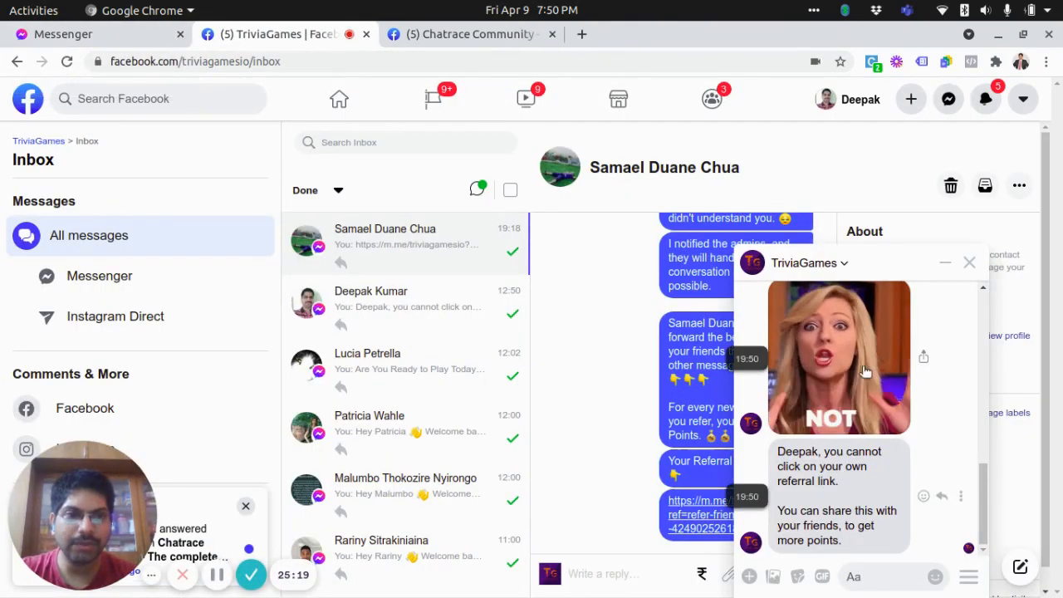
pyautogui.hotkey('alt', 'Tab')
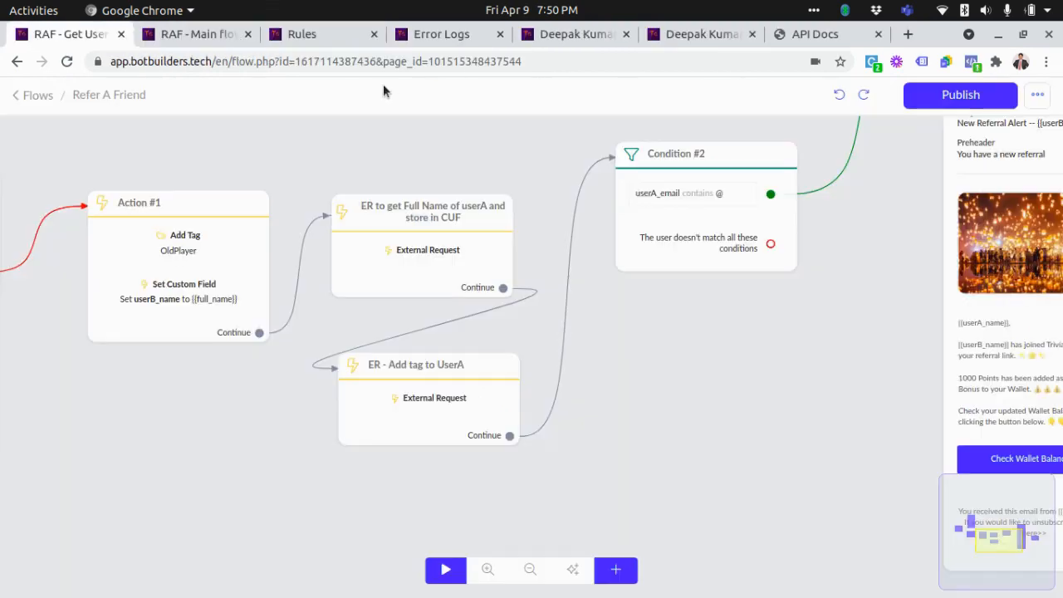
# - Examine the Refer A Friend flow's self-referral condition, OldPlayer tag check, Action #1 and the External Request nodes
pyautogui.scroll(-3, 146, 441)
pyautogui.moveTo(145, 441); pyautogui.dragTo(632, 464)
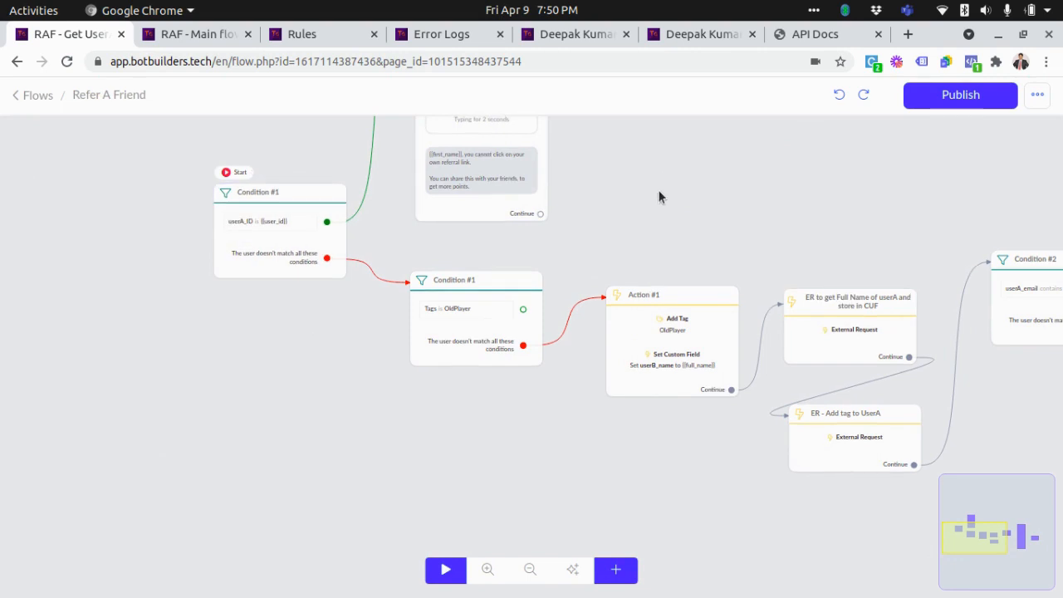
pyautogui.moveTo(657, 190); pyautogui.dragTo(633, 264)
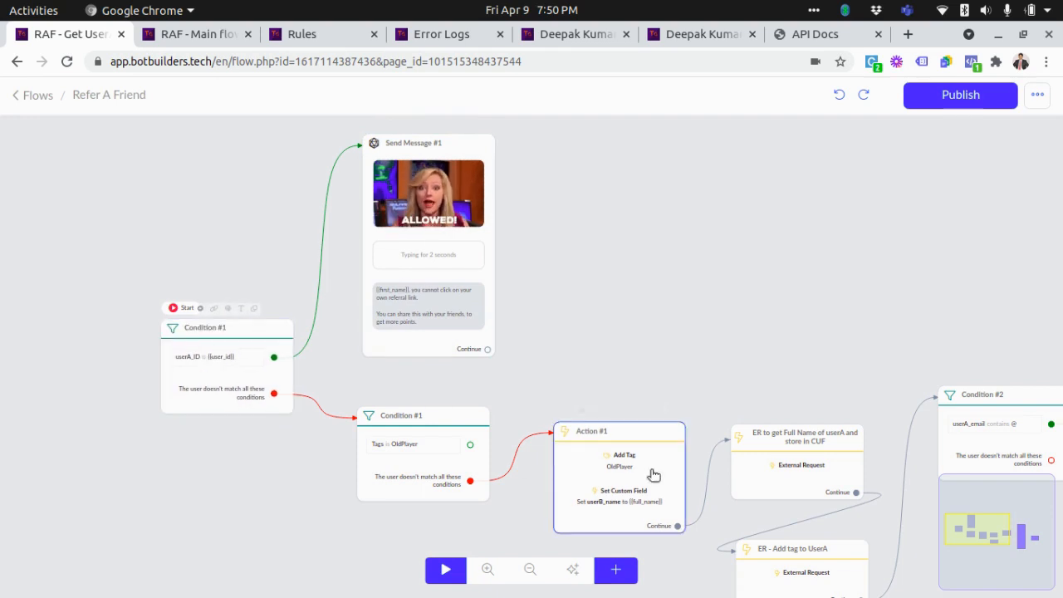
pyautogui.scroll(2, 650, 463)
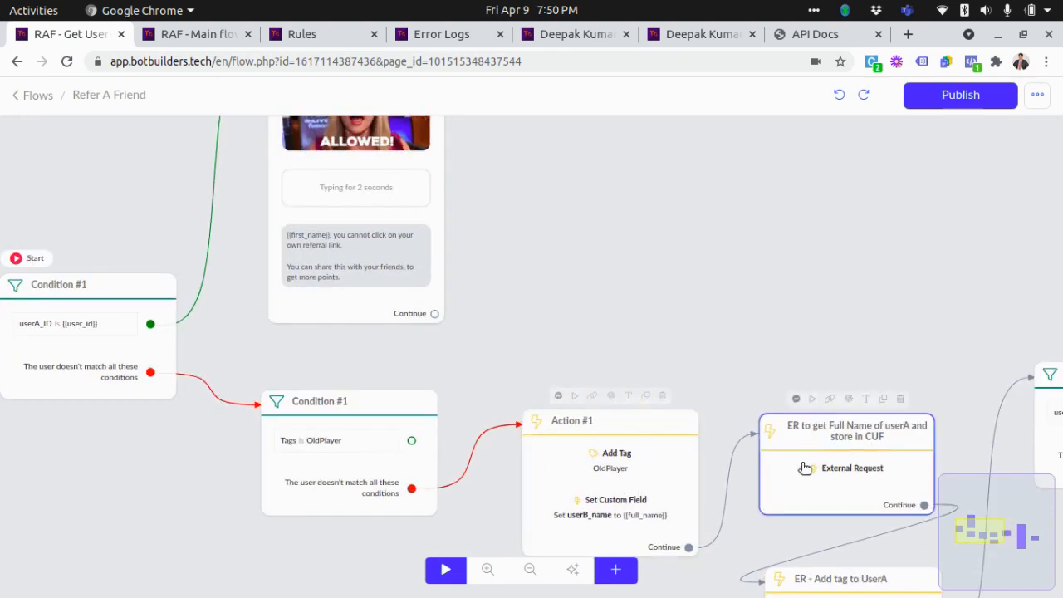
pyautogui.scroll(-1, 174, 306)
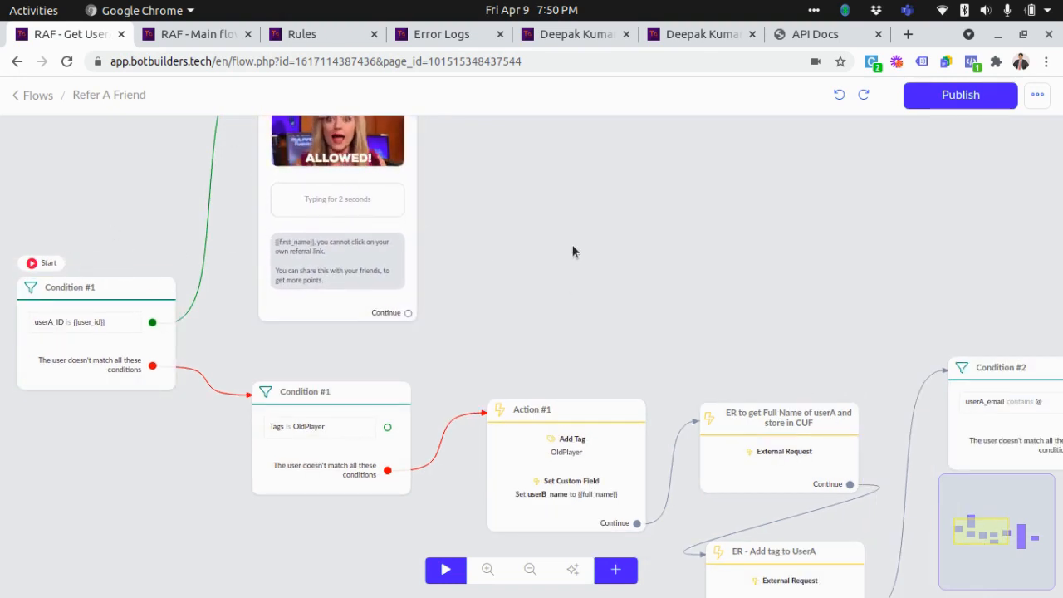
# - Switch from the Rules page to the Flows list and open the Welcome Message flow for editing
pyautogui.click(336, 38)
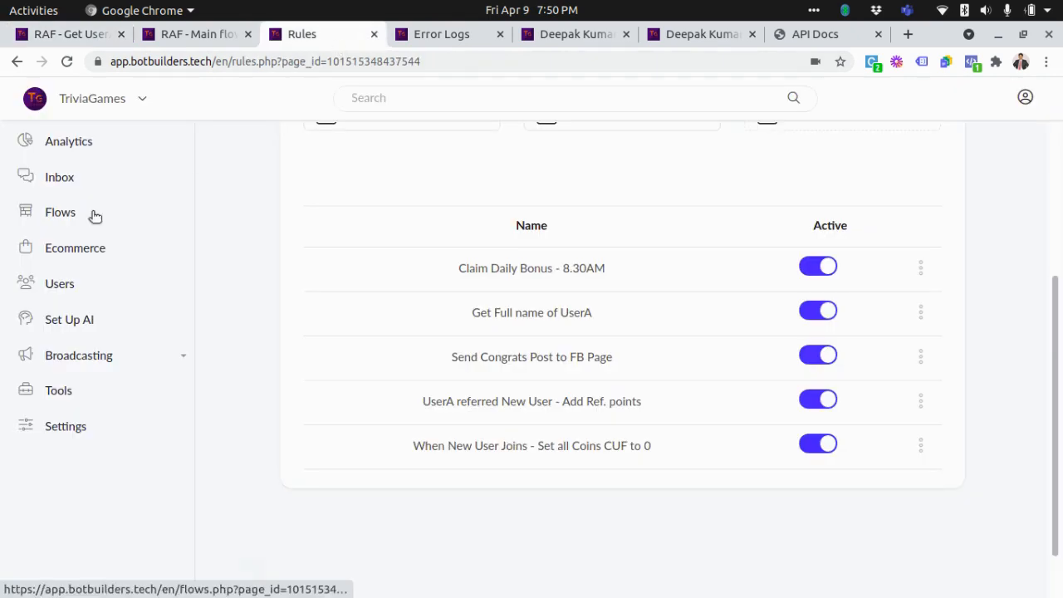
pyautogui.click(60, 213)
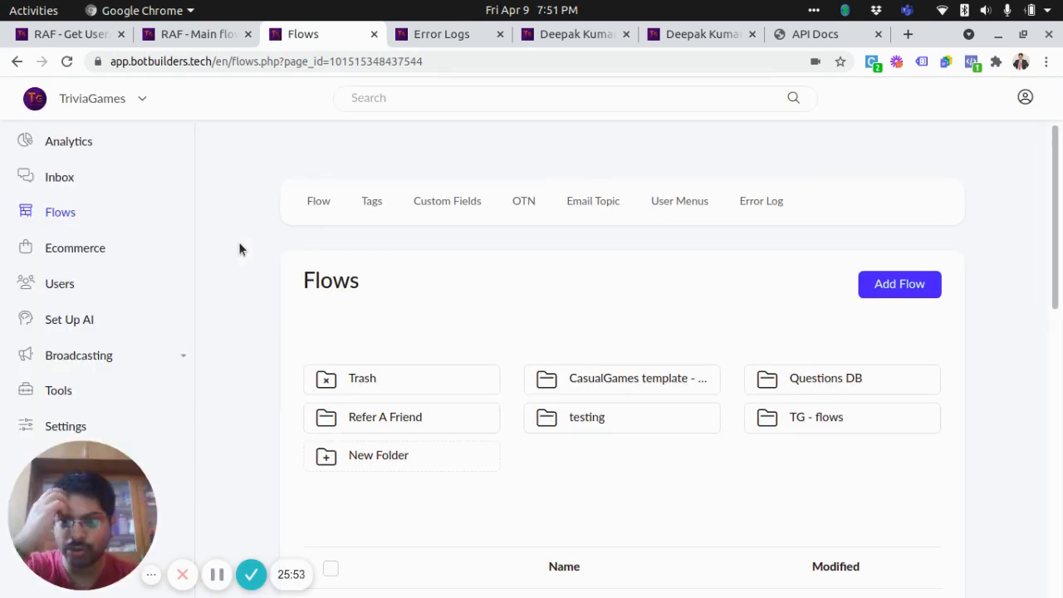
pyautogui.scroll(-4, 238, 242)
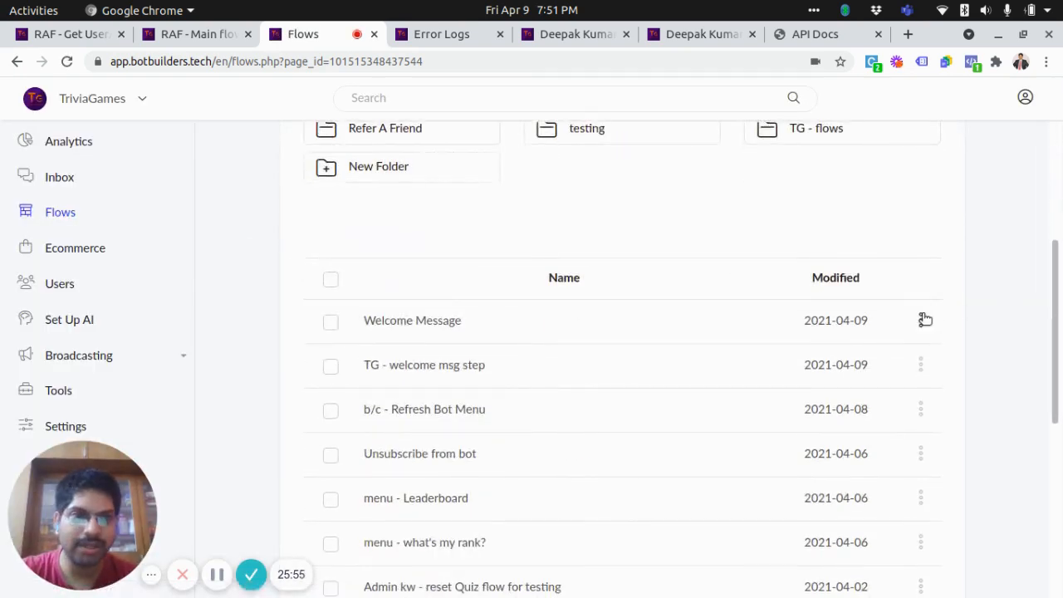
pyautogui.click(925, 320)
pyautogui.click(838, 278)
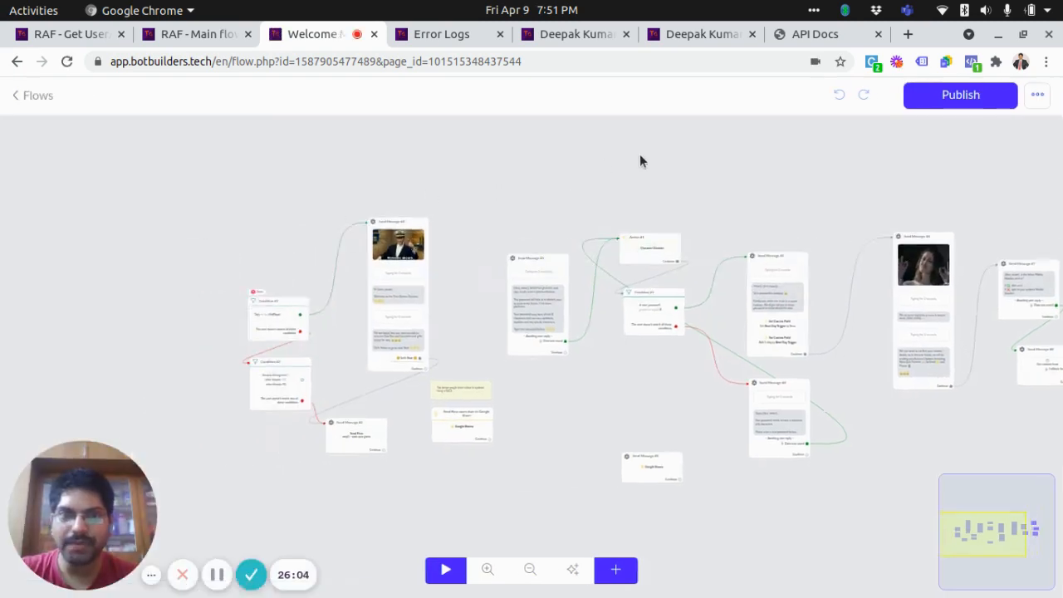
# - Examine the Welcome Message flow's start condition, which checks that Tags is not OldPlayer
pyautogui.scroll(5, 451, 311)
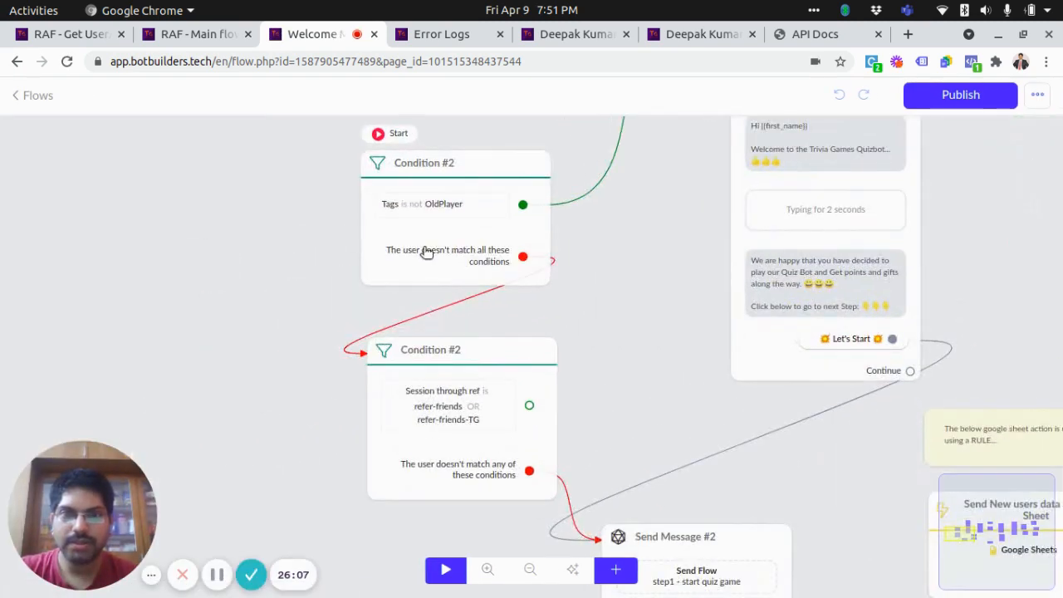
pyautogui.scroll(4, 526, 144)
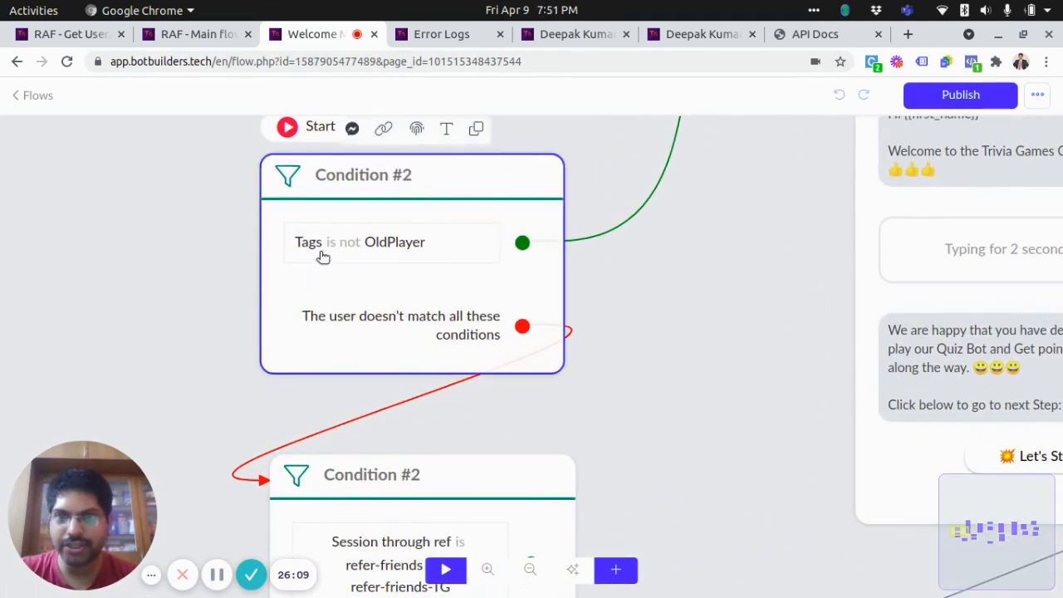
pyautogui.scroll(-3, 631, 309)
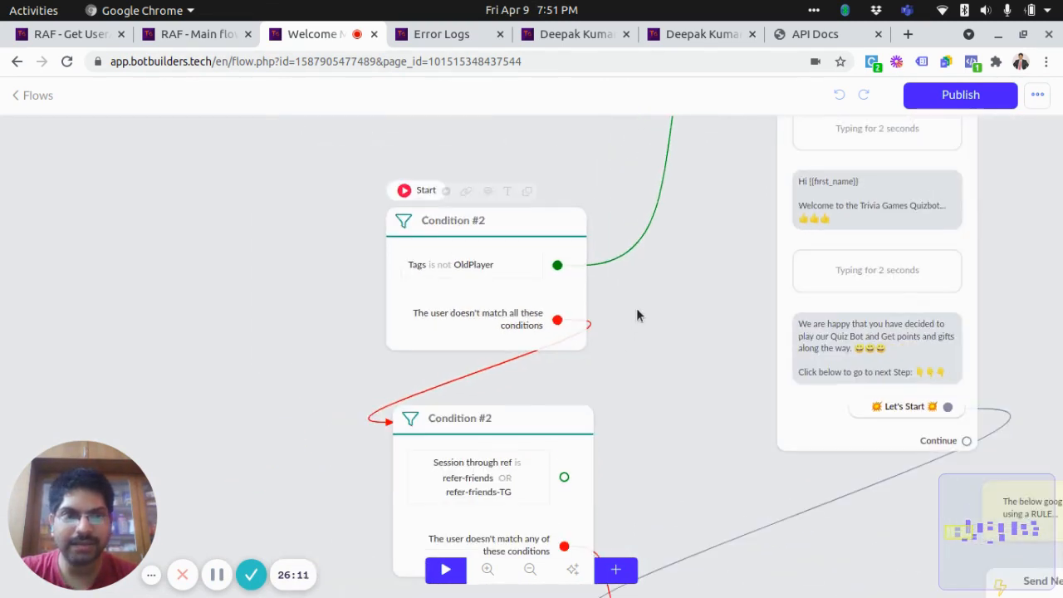
pyautogui.moveTo(267, 354); pyautogui.dragTo(261, 249)
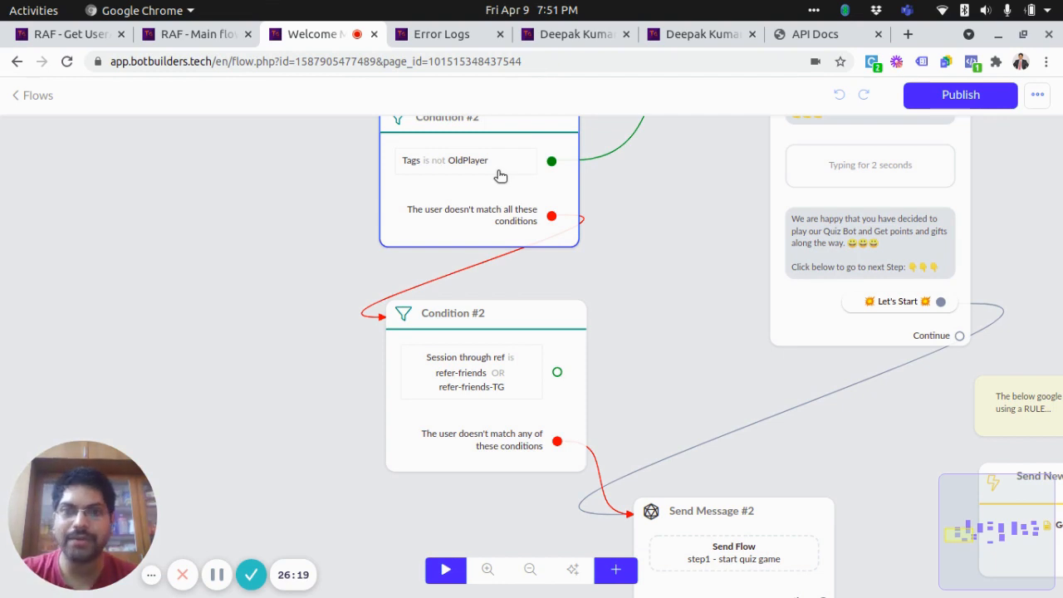
# - Review the settings of the Session through ref condition for refer-friends OR refer-friends-TG, and close them
pyautogui.click(462, 408)
pyautogui.scroll(3, 463, 409)
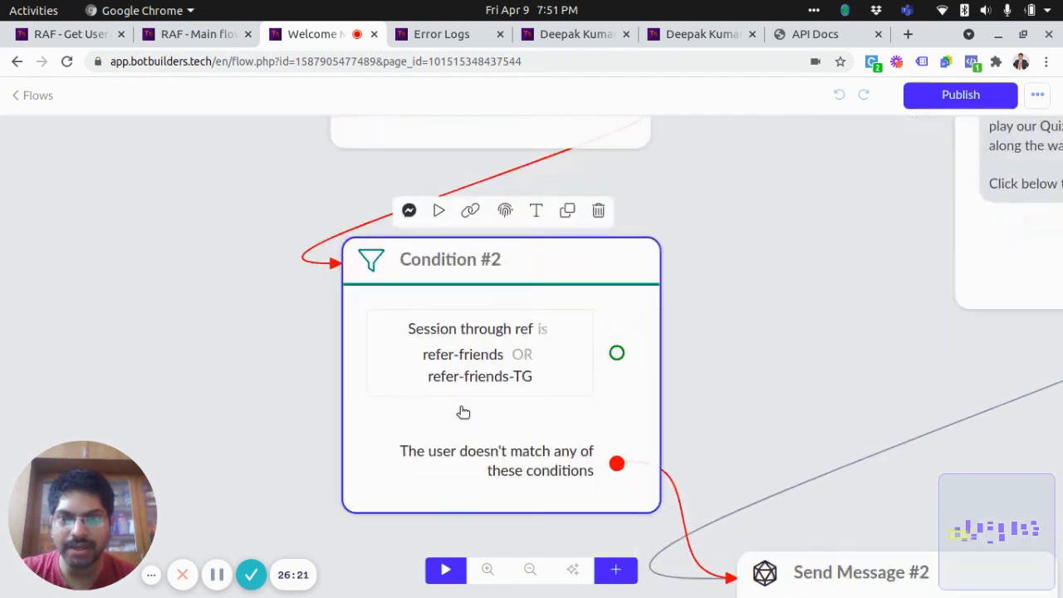
pyautogui.click(471, 354)
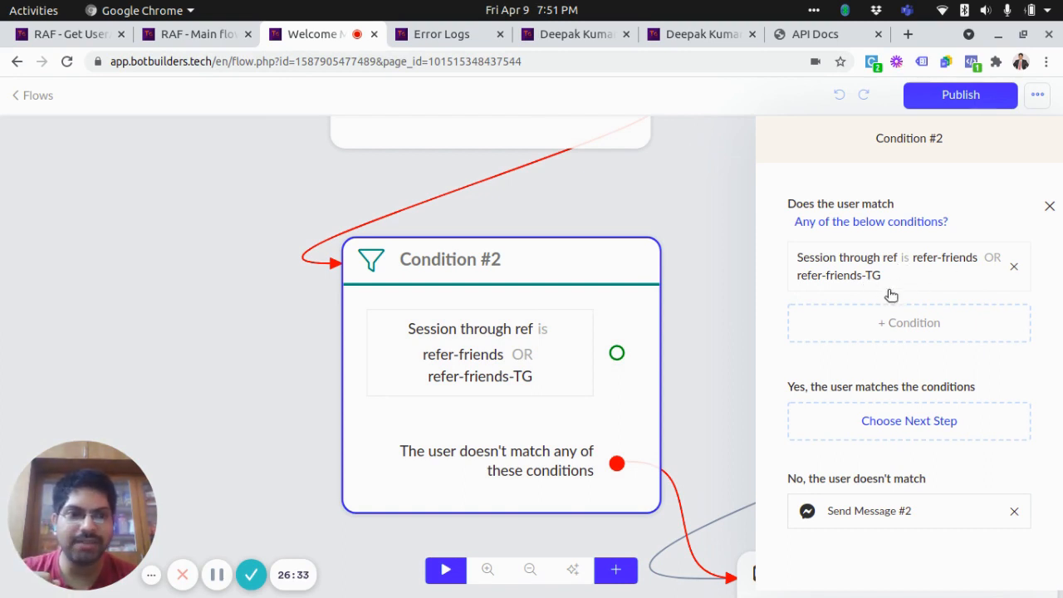
pyautogui.click(281, 371)
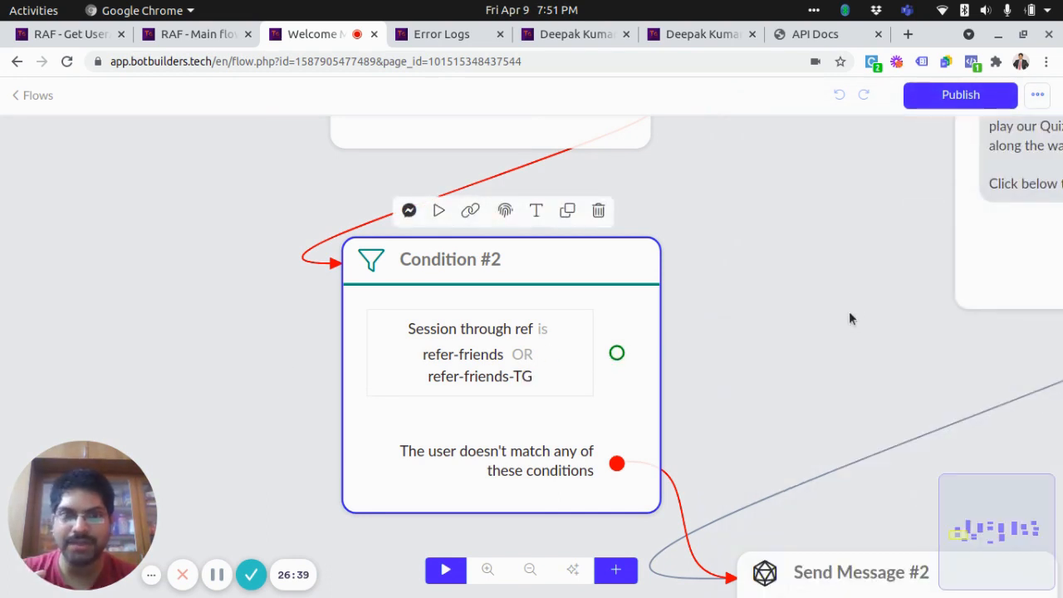
# - Examine how both conditions in the Welcome Message flow lead to Send Message #2 and its step1 - start quiz game flow
pyautogui.scroll(-3, 772, 294)
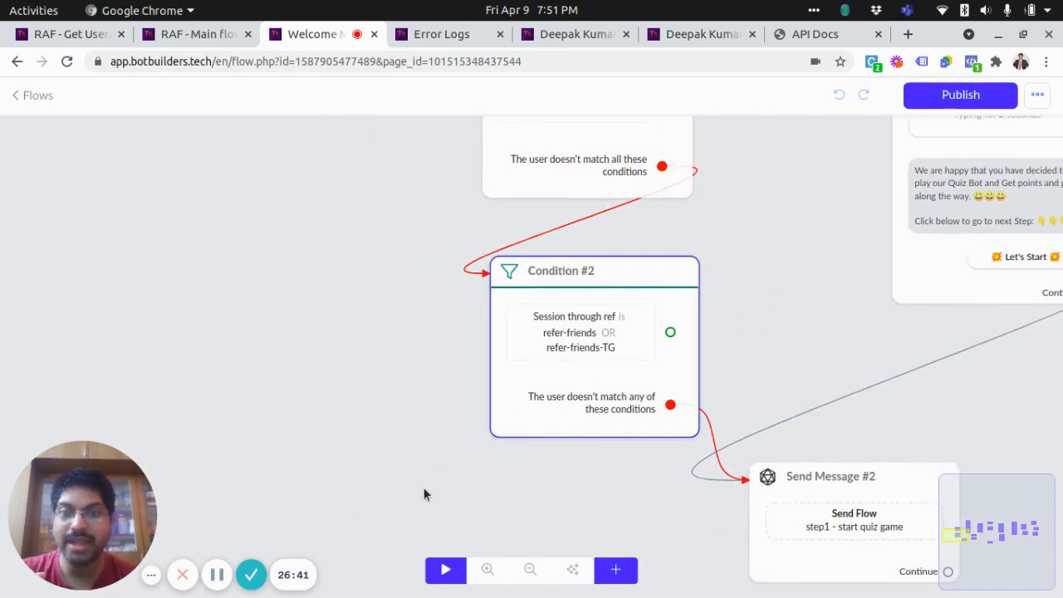
pyautogui.moveTo(424, 492); pyautogui.dragTo(308, 351)
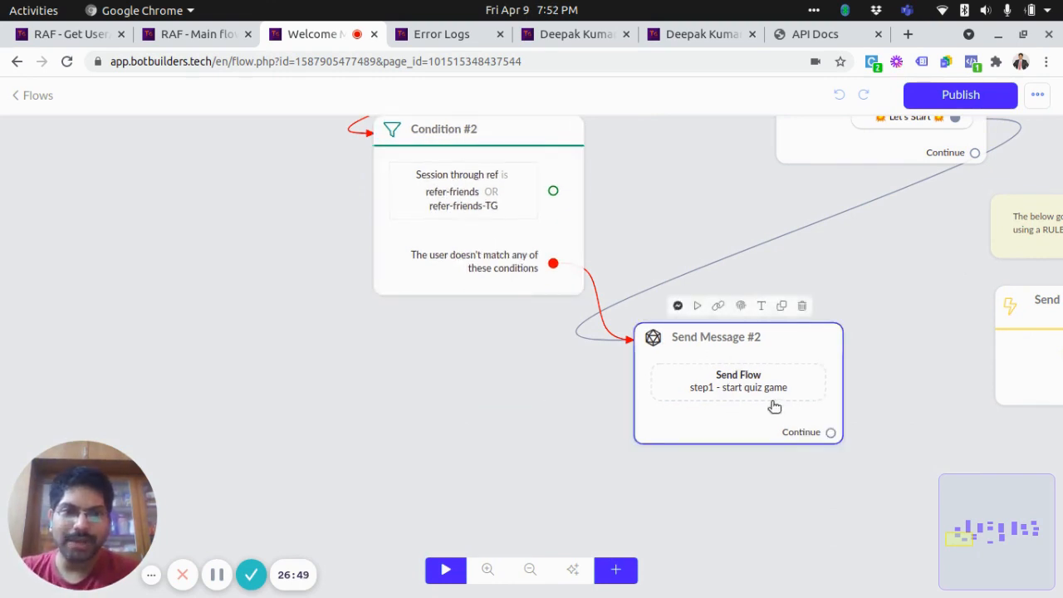
pyautogui.scroll(2, 773, 406)
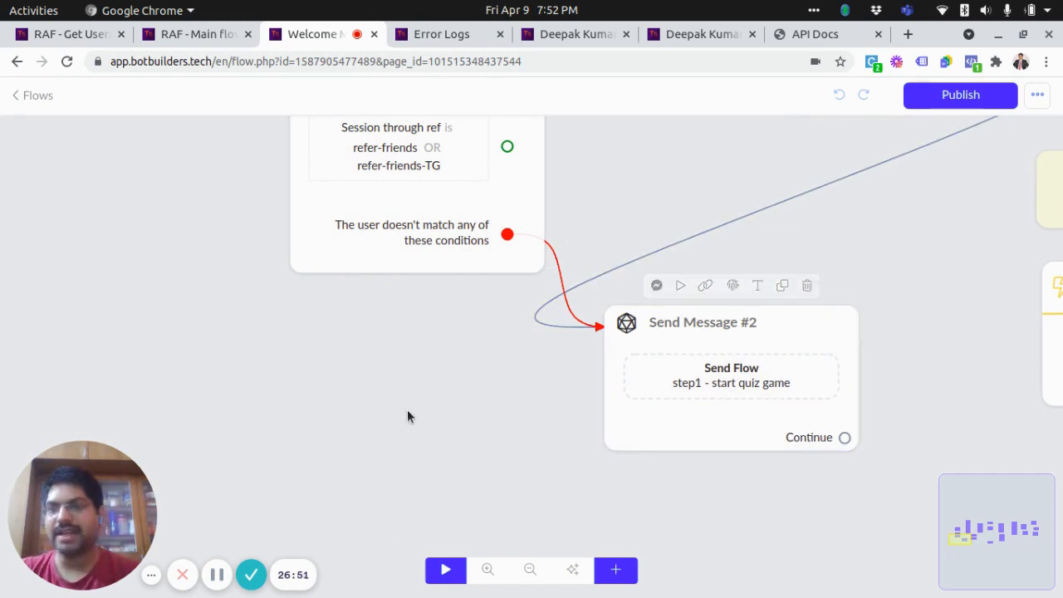
pyautogui.scroll(-3, 406, 412)
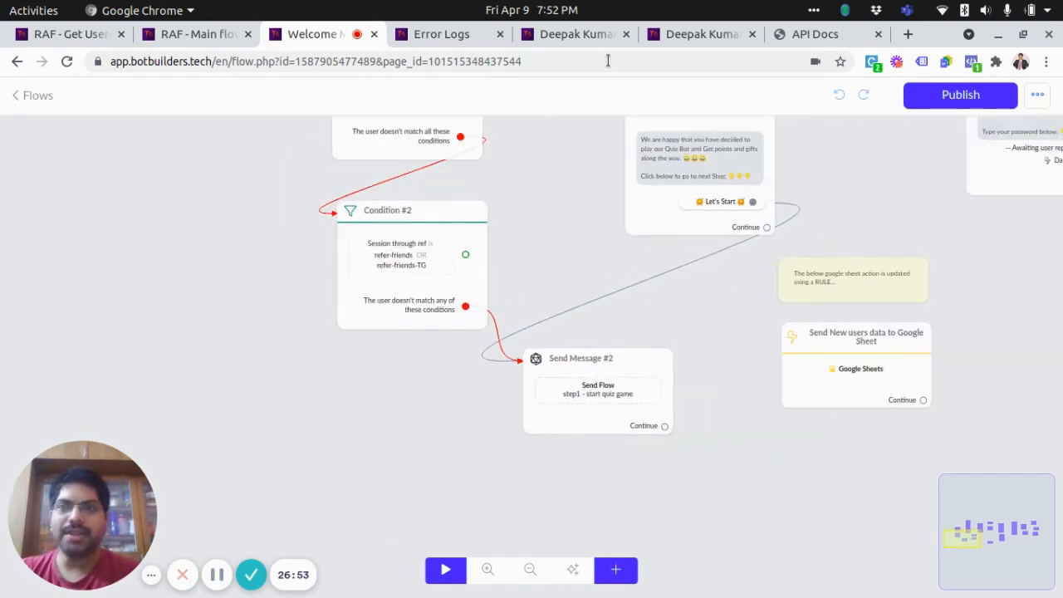
pyautogui.moveTo(270, 234); pyautogui.dragTo(249, 333)
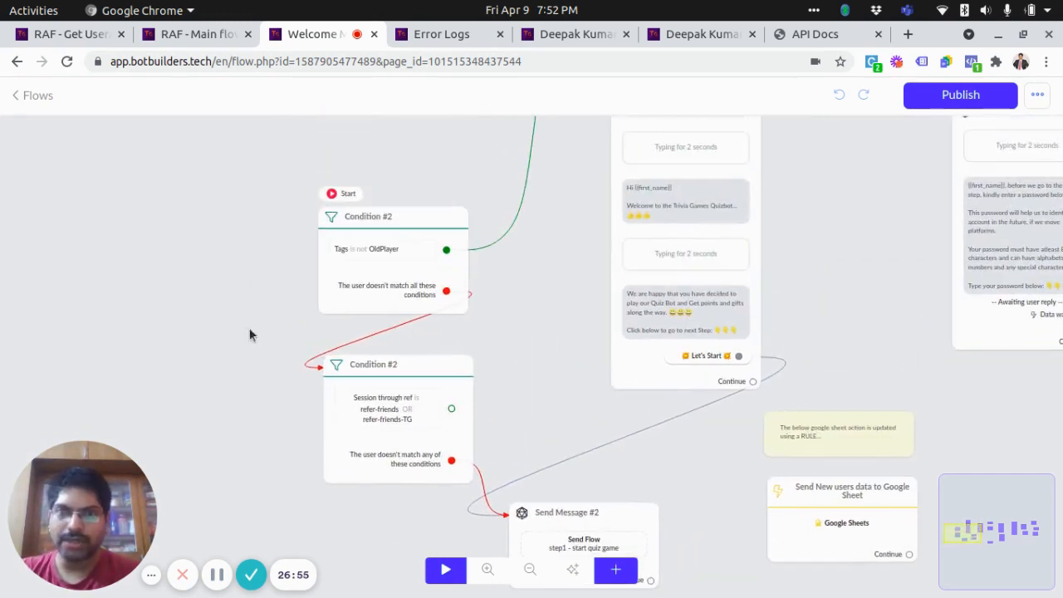
pyautogui.scroll(2, 357, 402)
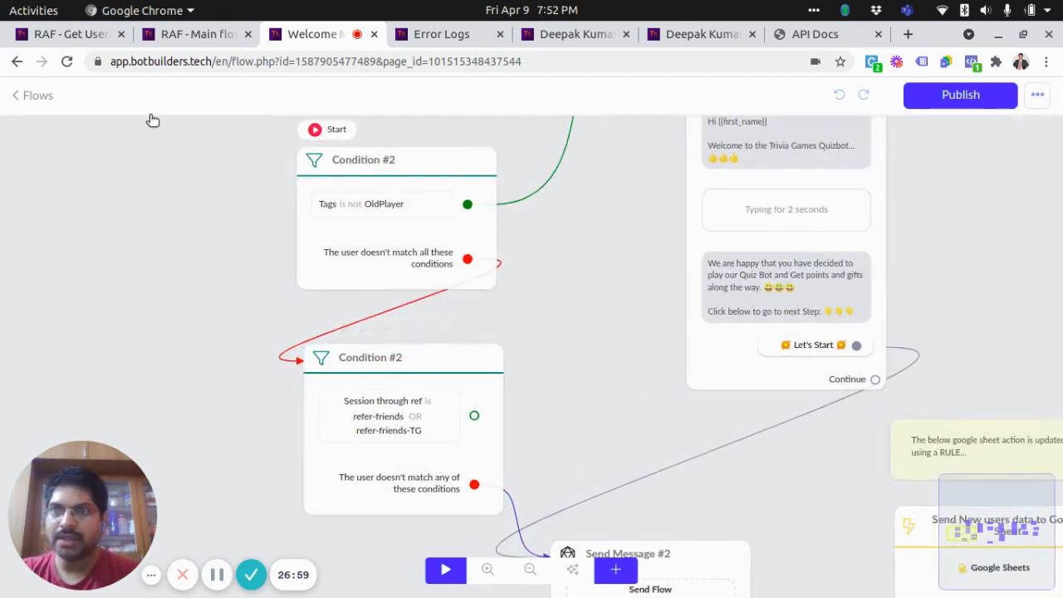
# - Check the Refer A Friend flow for the referred user, and return from the Welcome Message flow to the Flows list
pyautogui.click(73, 32)
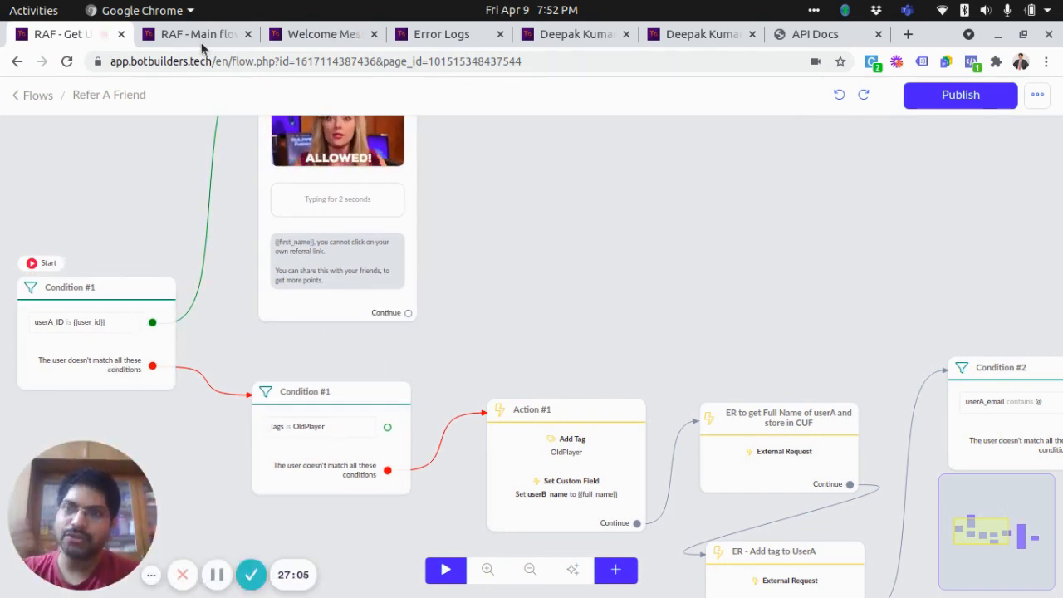
pyautogui.click(322, 38)
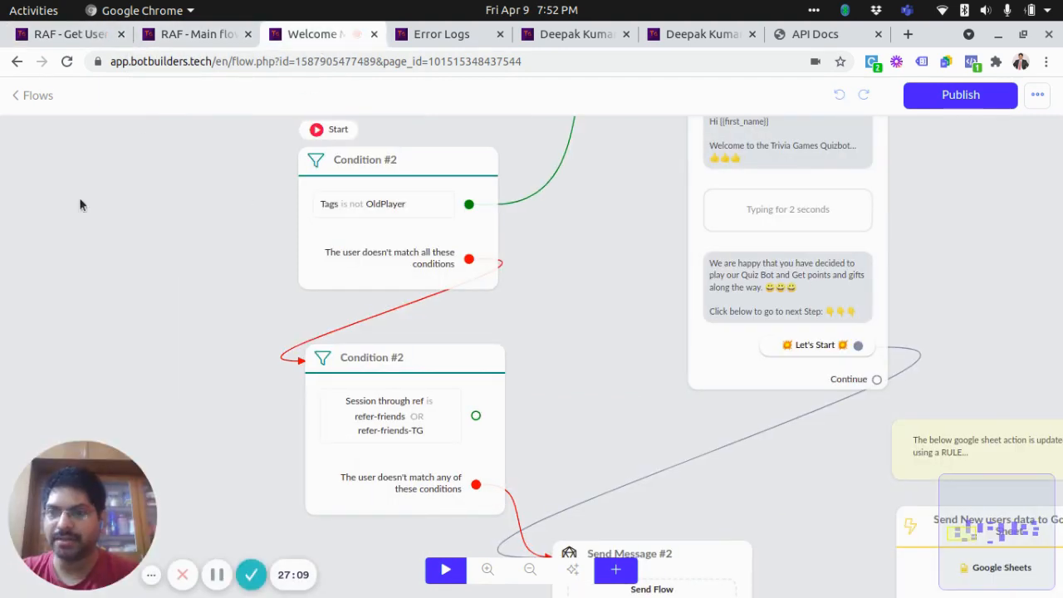
pyautogui.click(34, 97)
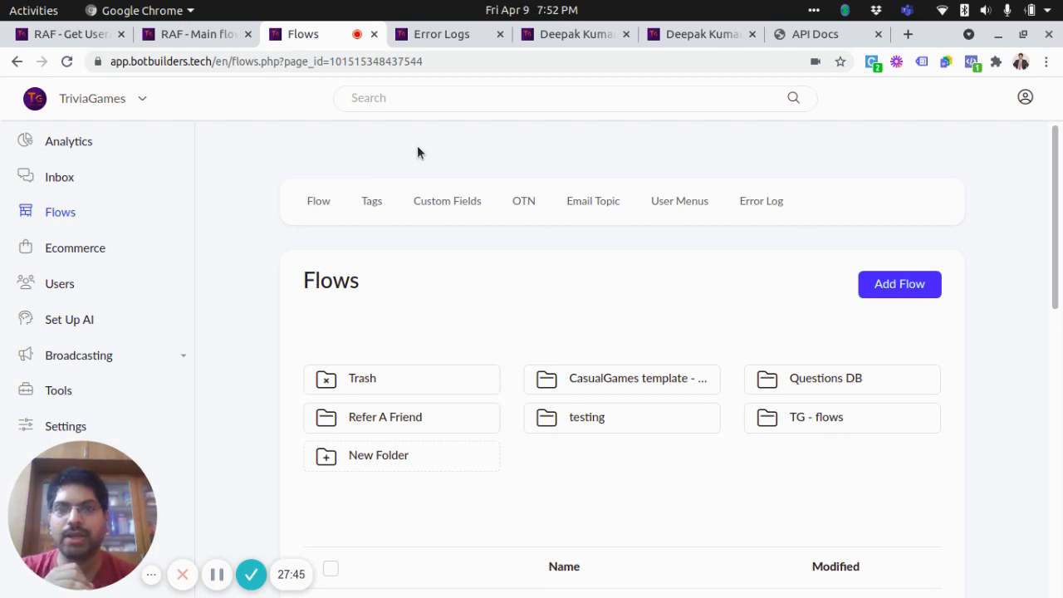
# - Open the saved notes in a new browser tab and inspect the Messenger refer-friends and Telegram refer-friends-TG links
pyautogui.click(908, 36)
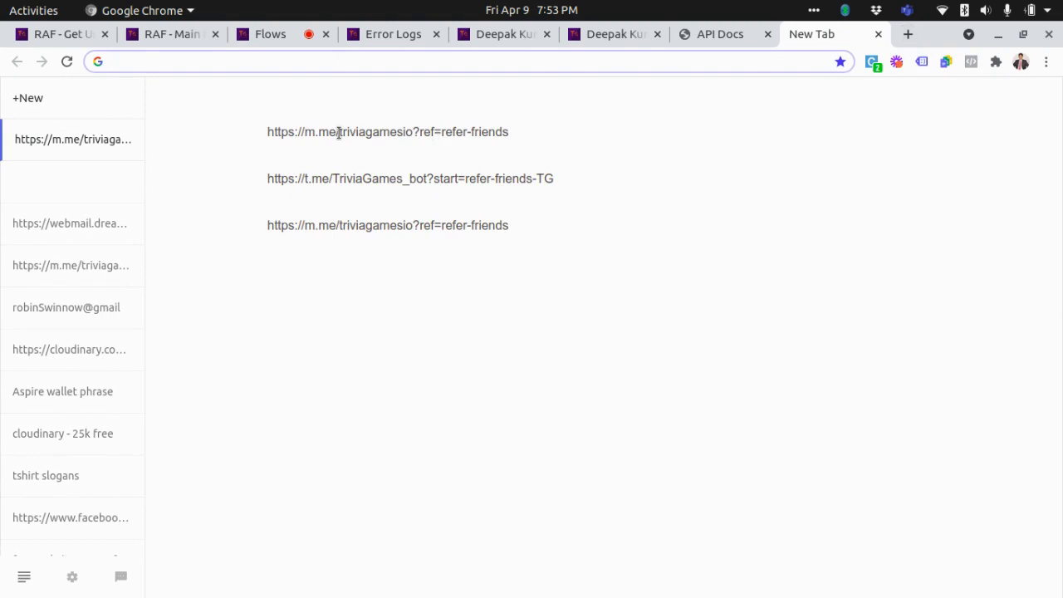
pyautogui.moveTo(301, 131); pyautogui.dragTo(452, 141)
pyautogui.click(454, 140)
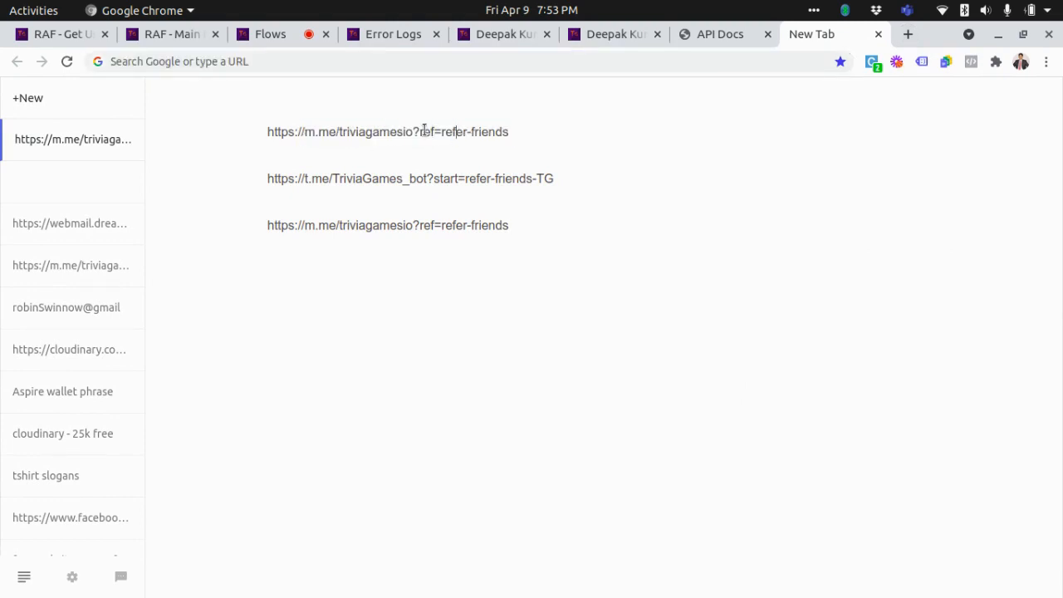
pyautogui.moveTo(296, 177); pyautogui.dragTo(357, 194)
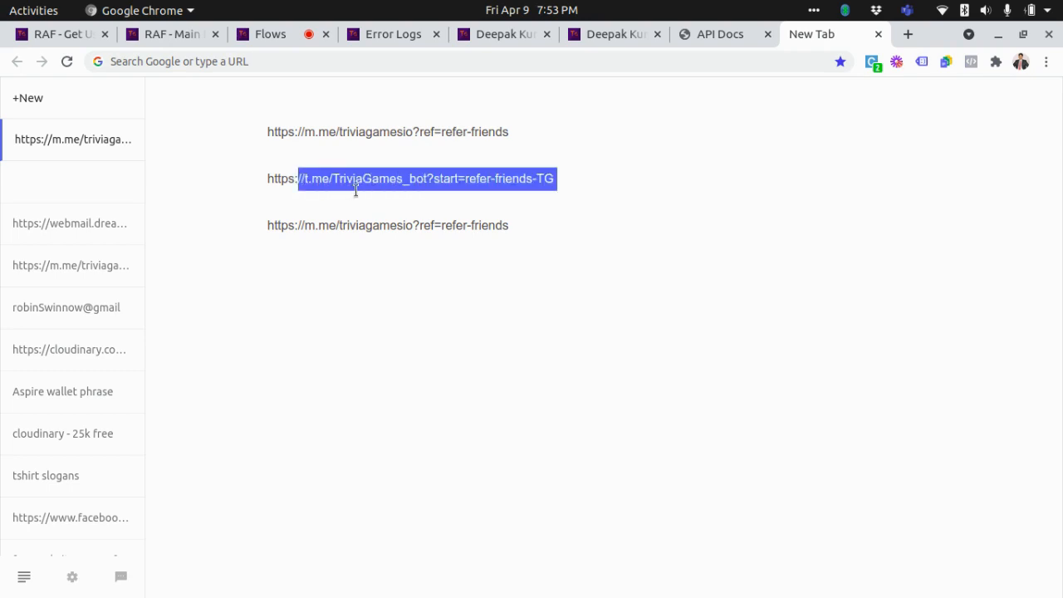
pyautogui.click(436, 183)
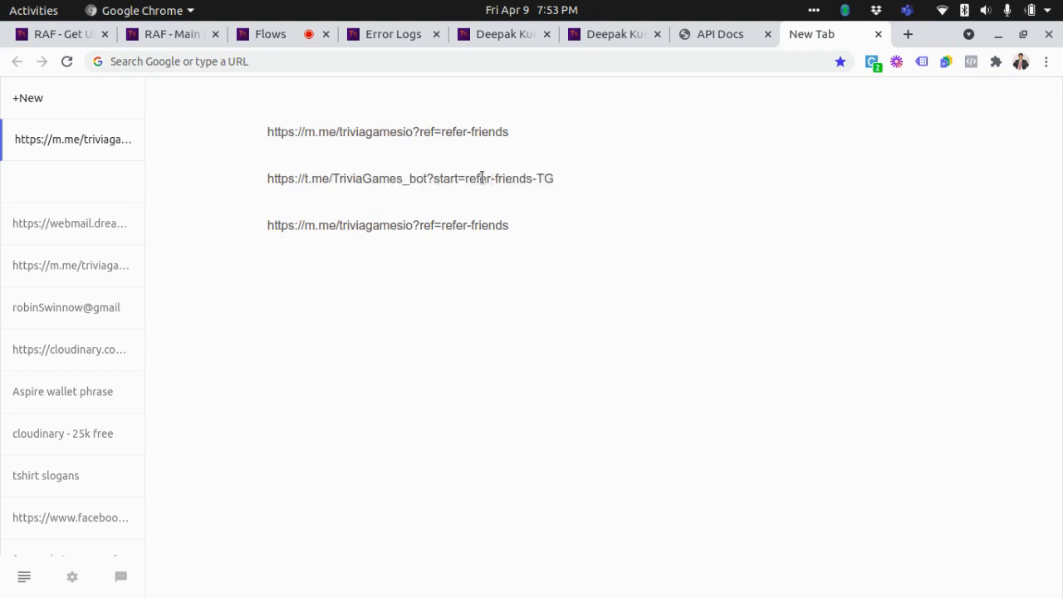
pyautogui.moveTo(465, 179)
pyautogui.mouseDown()
pyautogui.moveTo(593, 183)
pyautogui.moveTo(464, 184)
pyautogui.mouseUp()
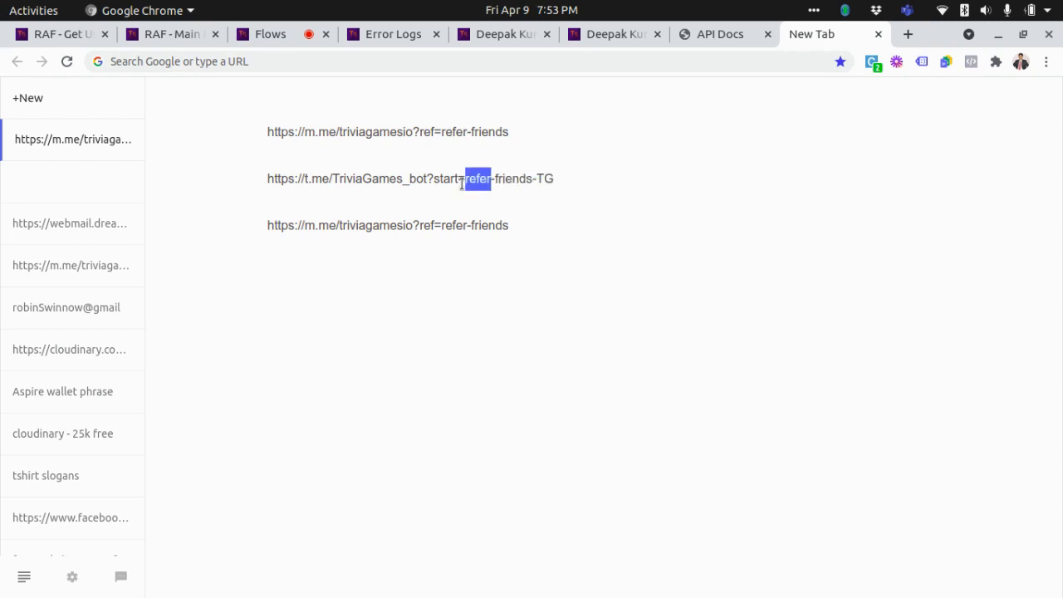
pyautogui.tripleClick(462, 184)
pyautogui.click(573, 169)
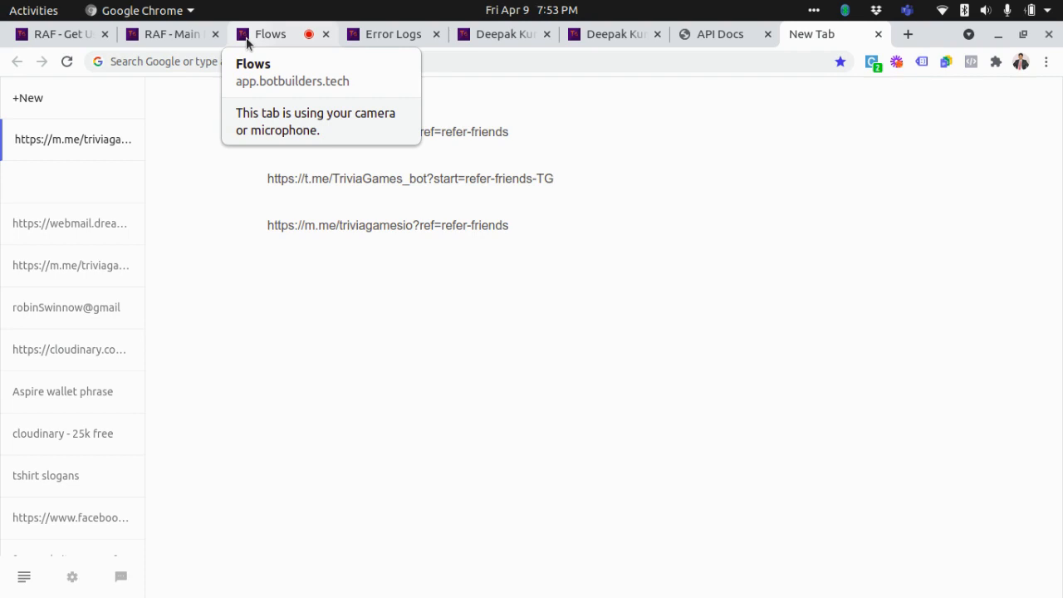
# - Compare the Messenger and Telegram referral URLs in the RAF main flow, and switch back to the flow for the referred user
pyautogui.click(158, 34)
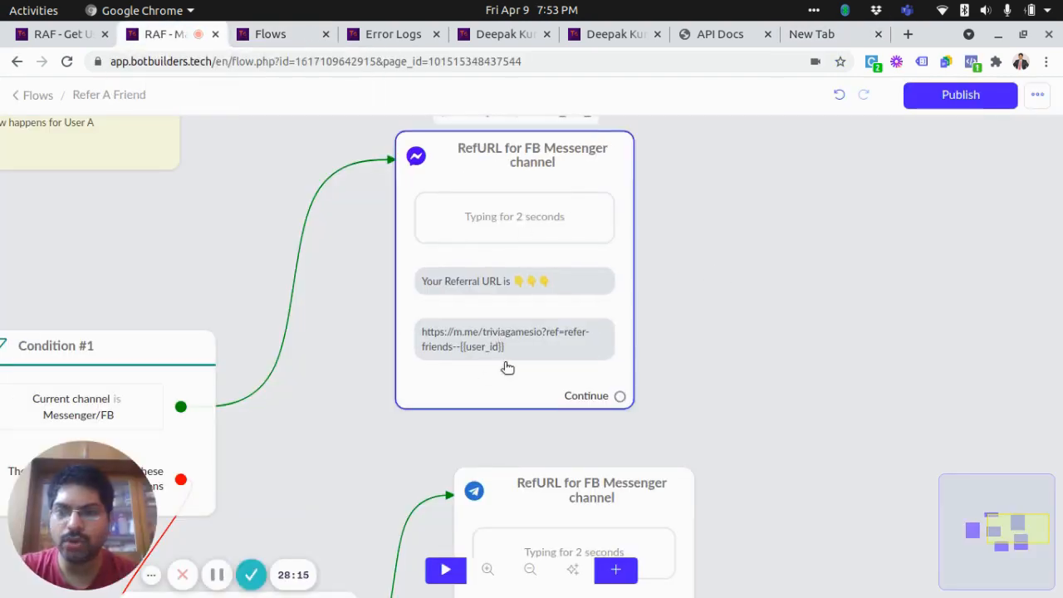
pyautogui.click(470, 373)
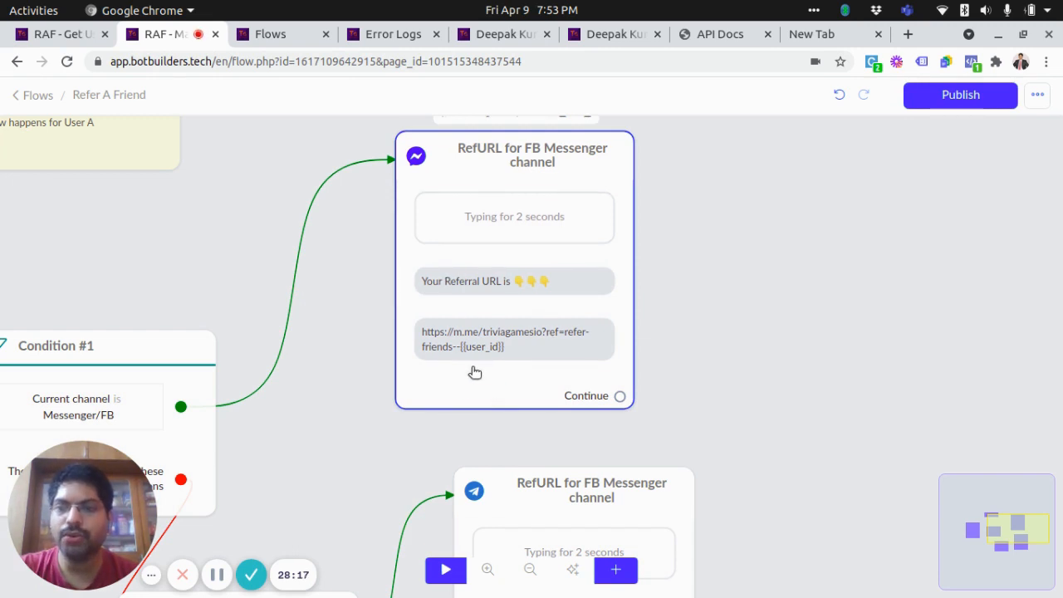
pyautogui.scroll(-3, 757, 283)
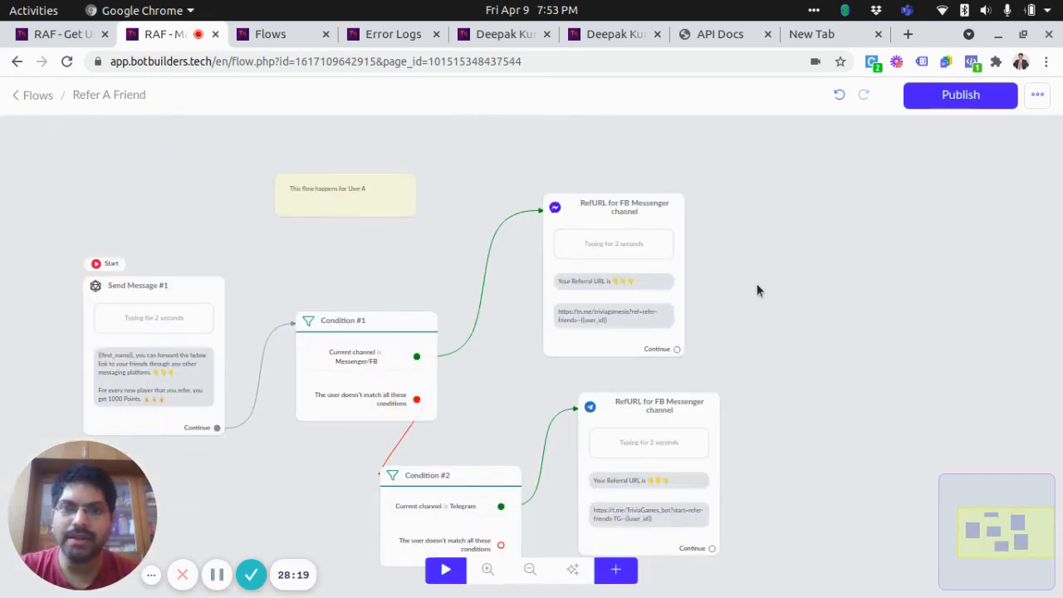
pyautogui.moveTo(292, 449); pyautogui.dragTo(318, 366)
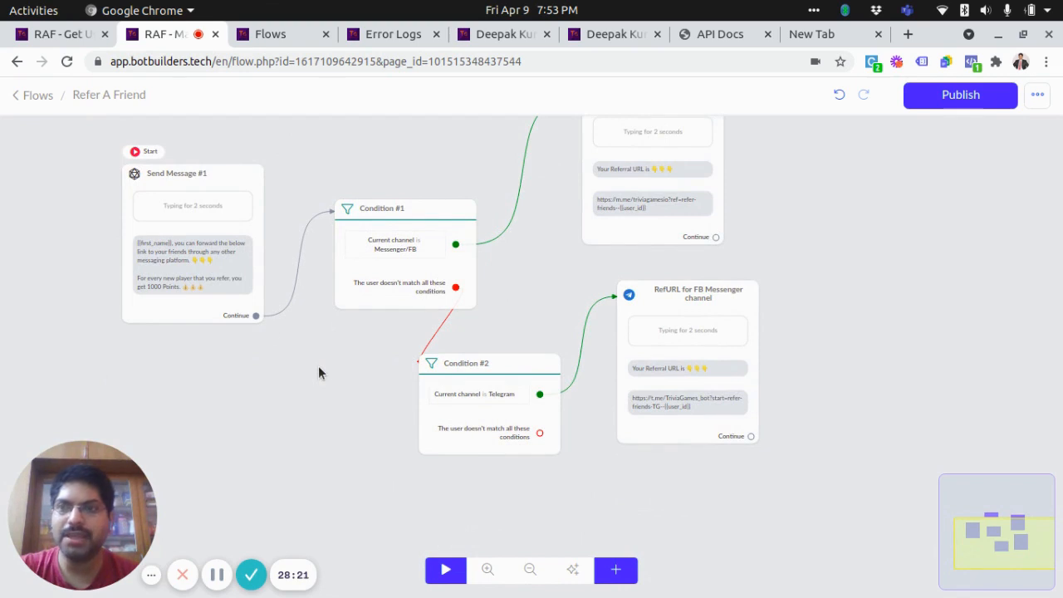
pyautogui.click(62, 34)
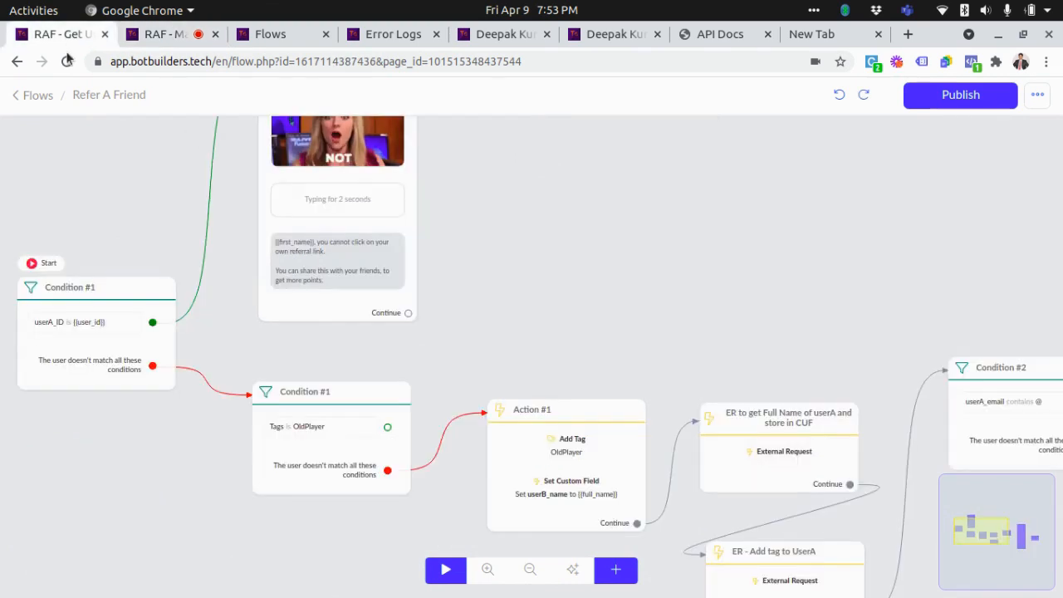
# - Examine the userA_ID self-referral condition and the OldPlayer tag condition at the start of the referred user's flow
pyautogui.scroll(-3, 547, 263)
pyautogui.click(229, 316)
pyautogui.scroll(5, 225, 306)
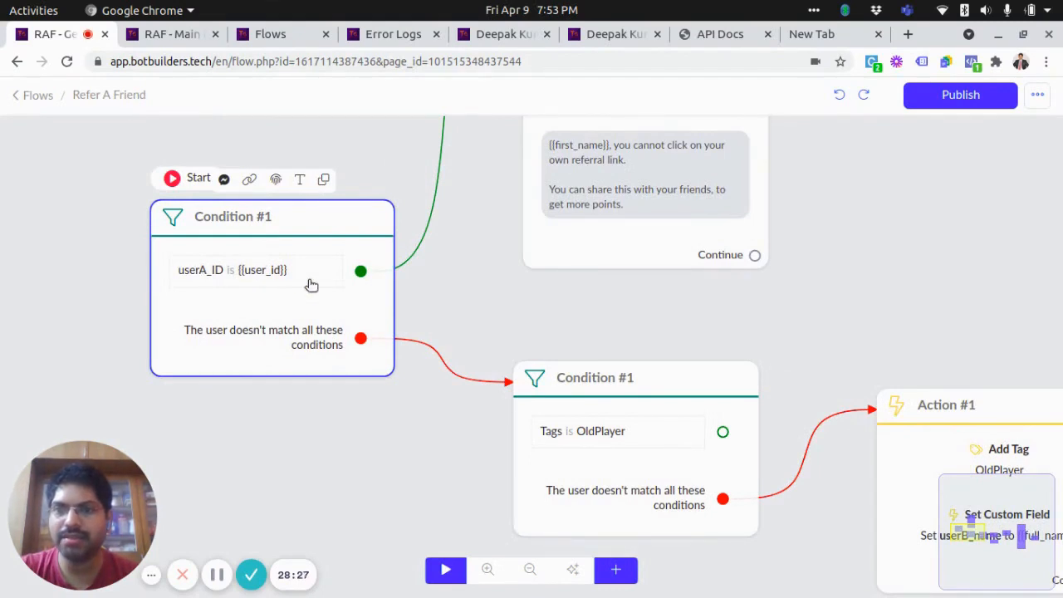
pyautogui.click(635, 205)
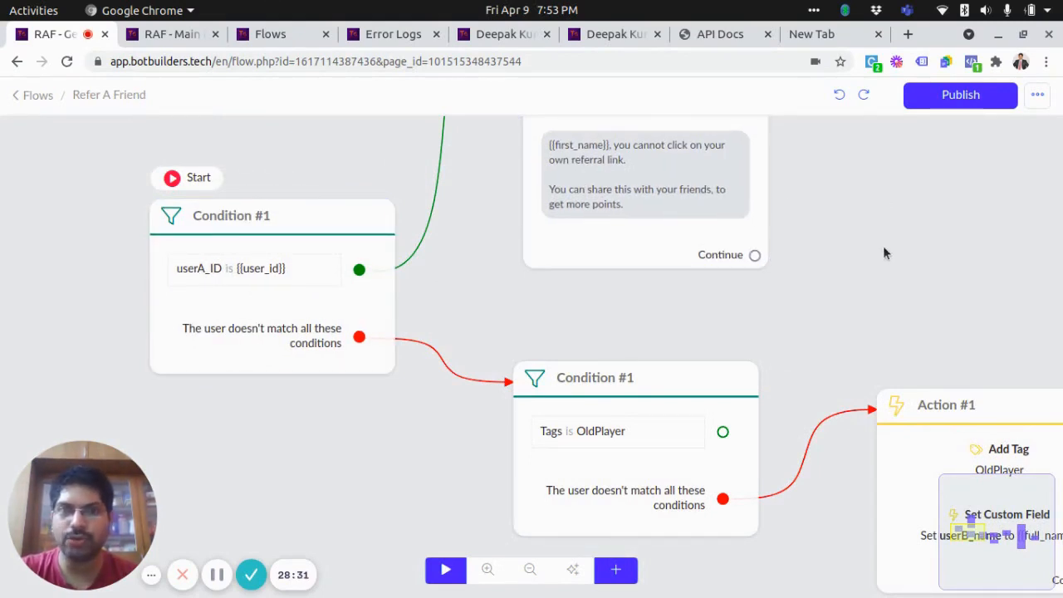
pyautogui.moveTo(854, 222); pyautogui.dragTo(751, 148)
pyautogui.click(427, 385)
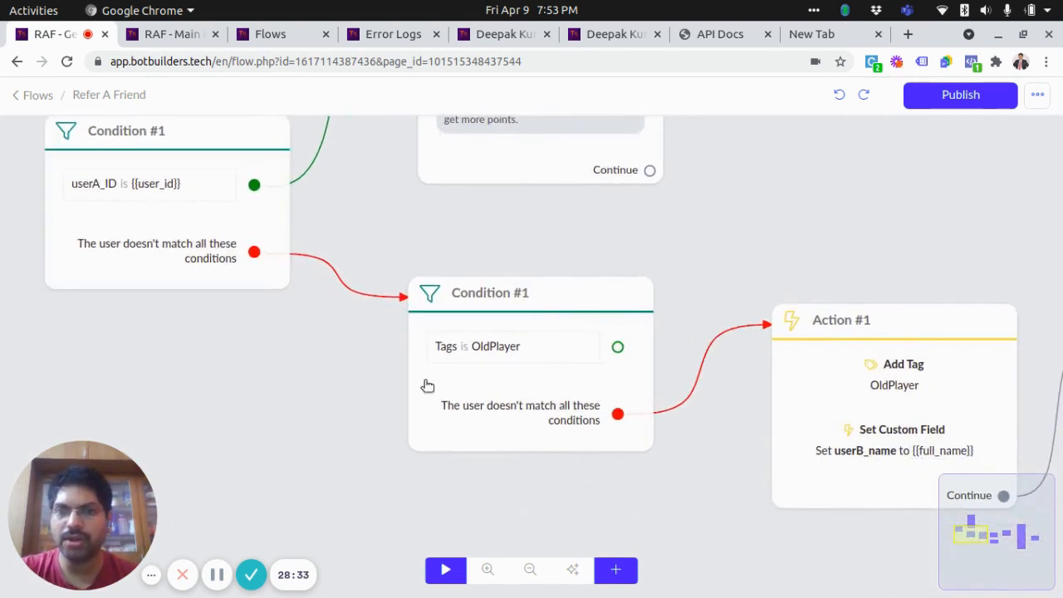
pyautogui.scroll(1, 498, 374)
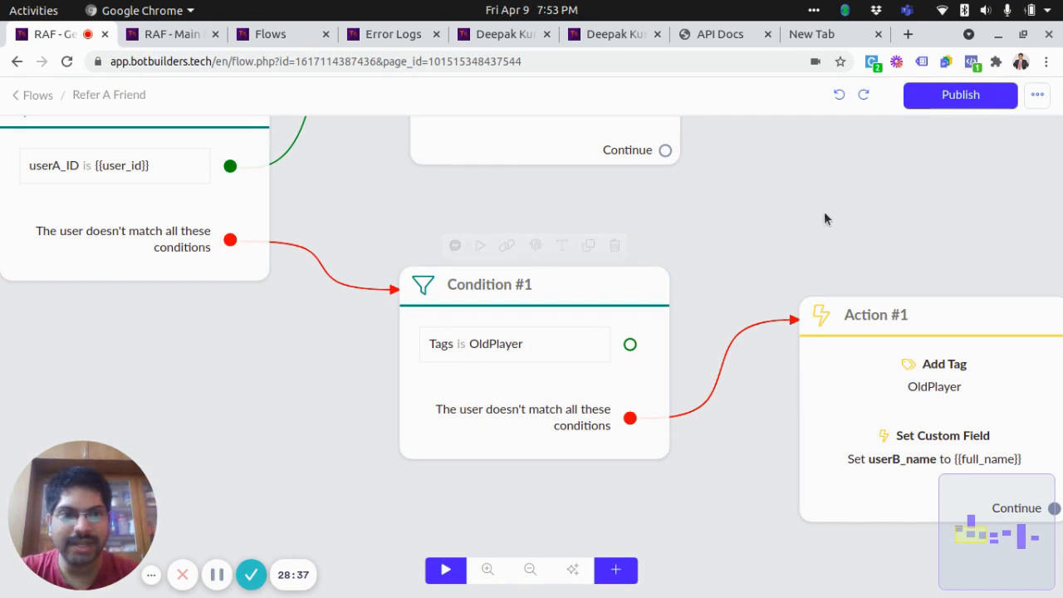
# - Inspect how Action #1 adds the OldPlayer tag and sets userB_name to {{full_name}}
pyautogui.moveTo(824, 211); pyautogui.dragTo(737, 174)
pyautogui.moveTo(633, 504); pyautogui.dragTo(366, 409)
pyautogui.click(582, 336)
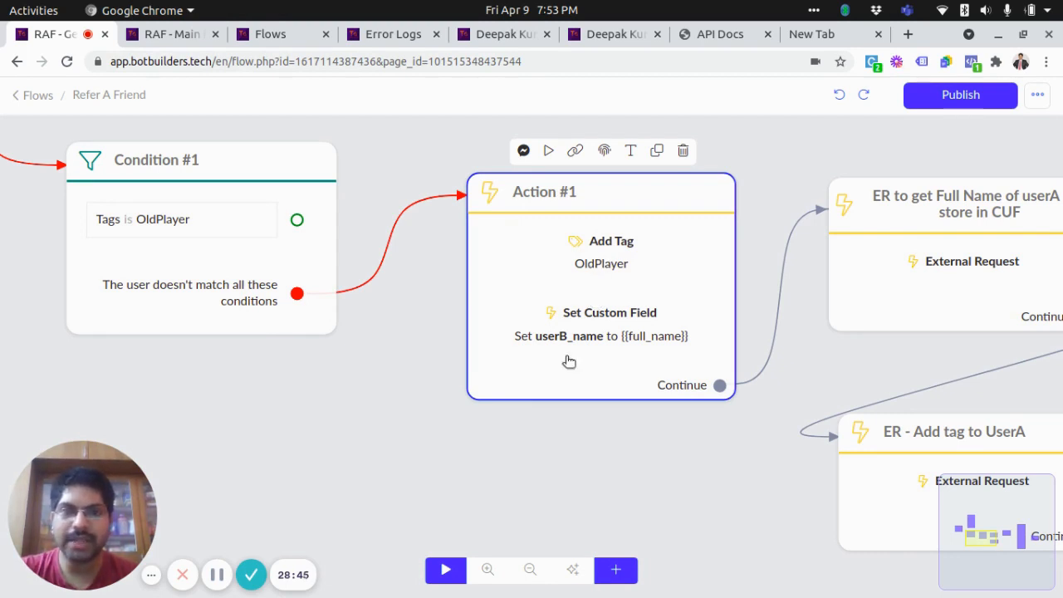
pyautogui.scroll(2, 581, 335)
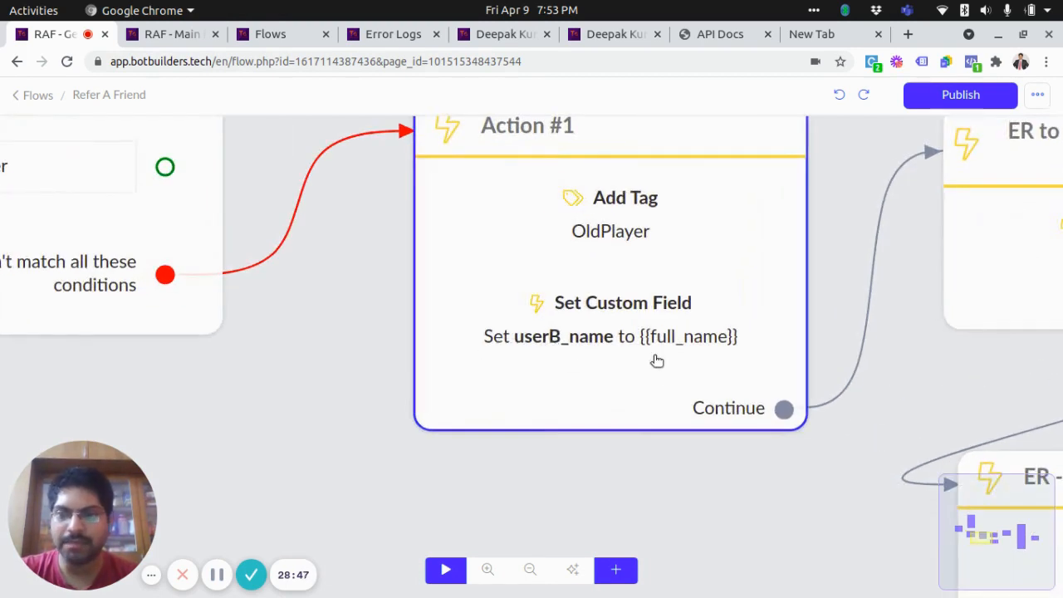
pyautogui.scroll(-2, 563, 348)
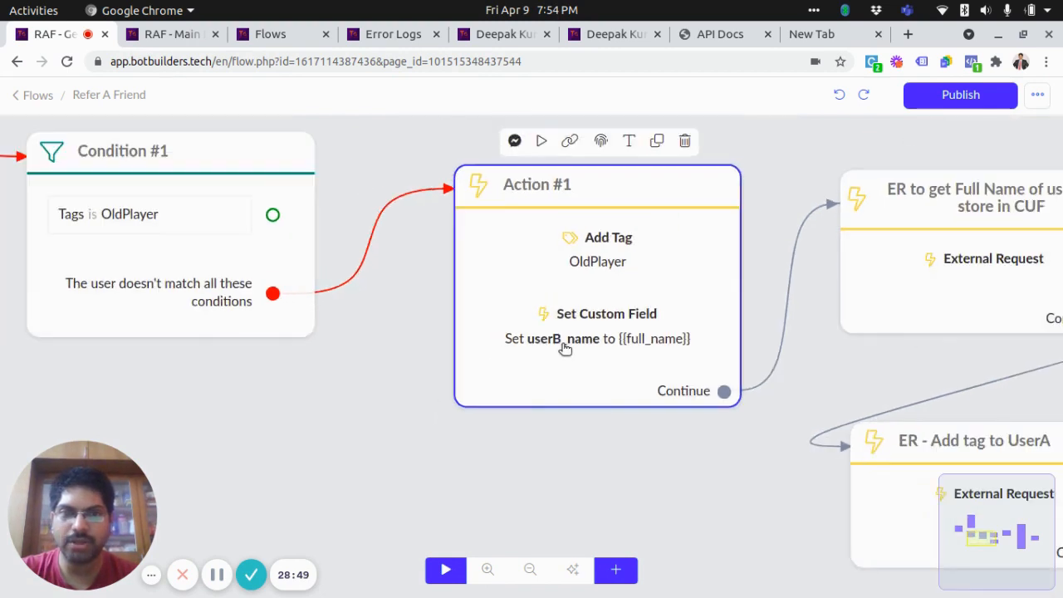
pyautogui.scroll(-1, 588, 406)
# - Inspect the external requests that get userA's full name and add a tag to userA, closing the tag request without saving
pyautogui.moveTo(624, 463); pyautogui.dragTo(294, 384)
pyautogui.click(612, 259)
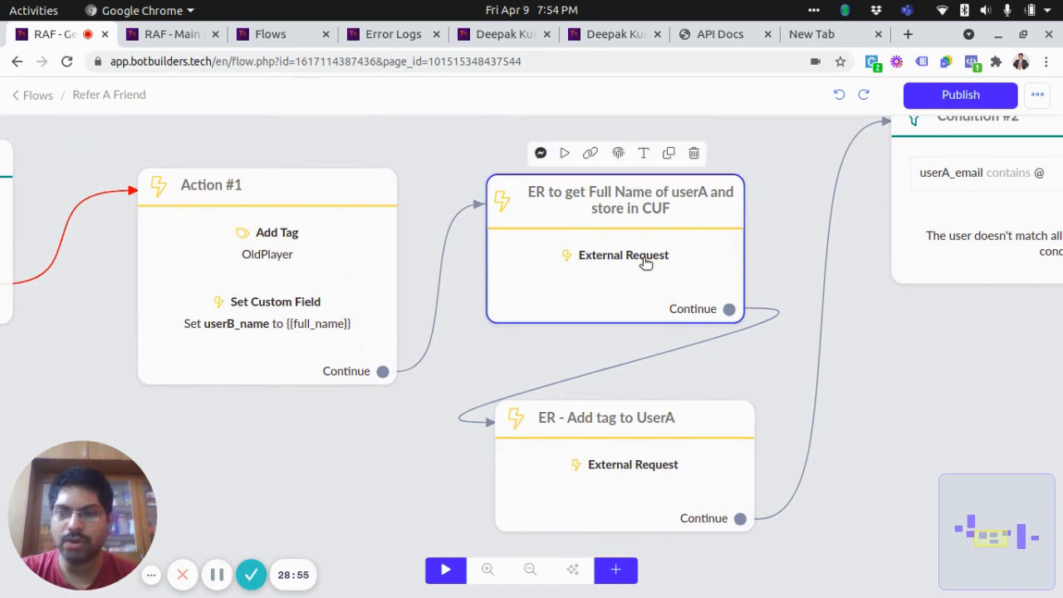
pyautogui.click(646, 257)
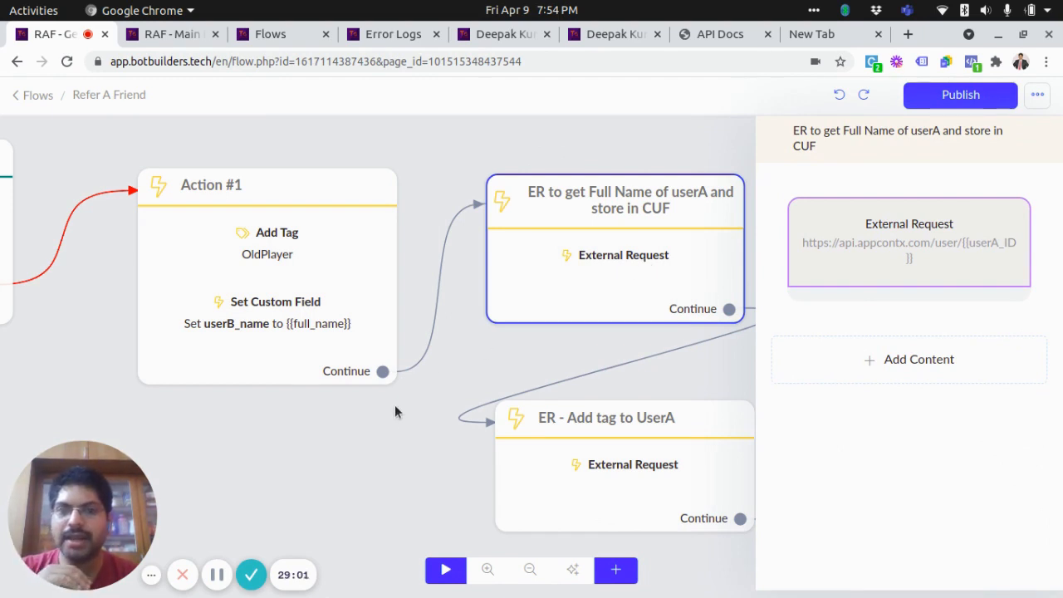
pyautogui.click(577, 466)
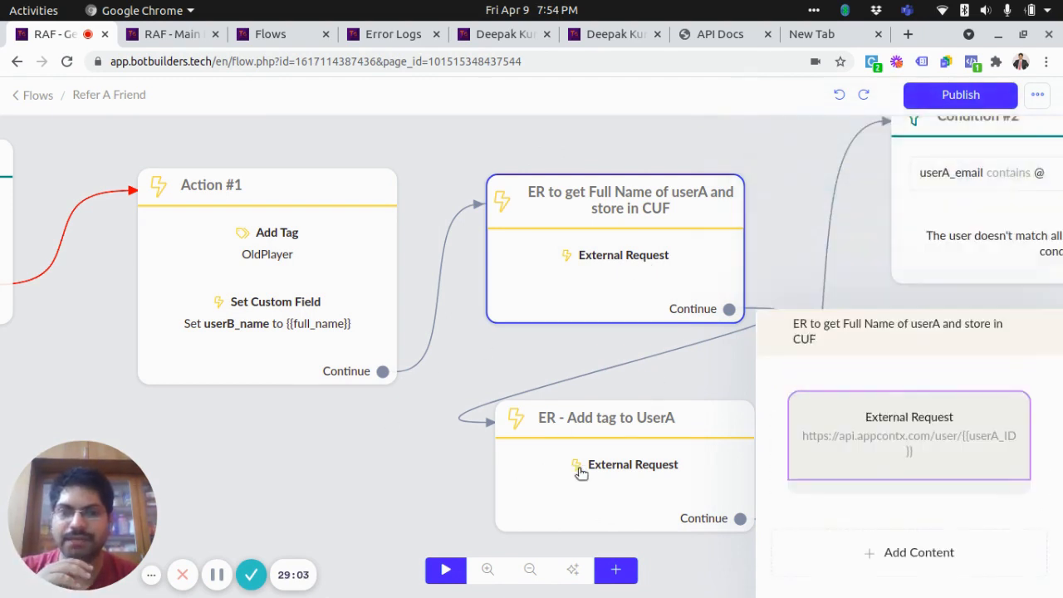
pyautogui.click(580, 469)
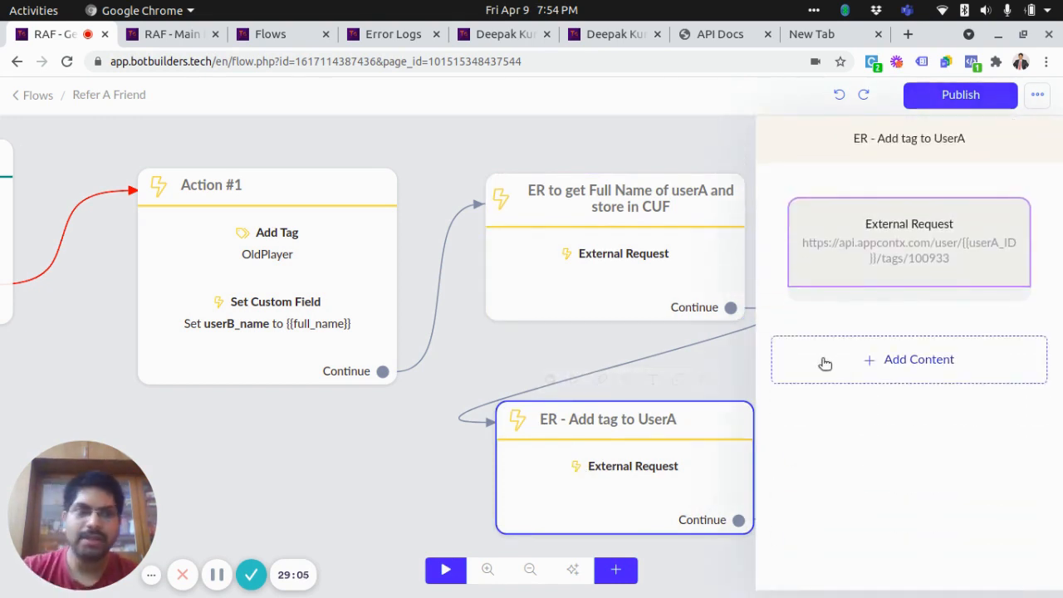
pyautogui.click(911, 247)
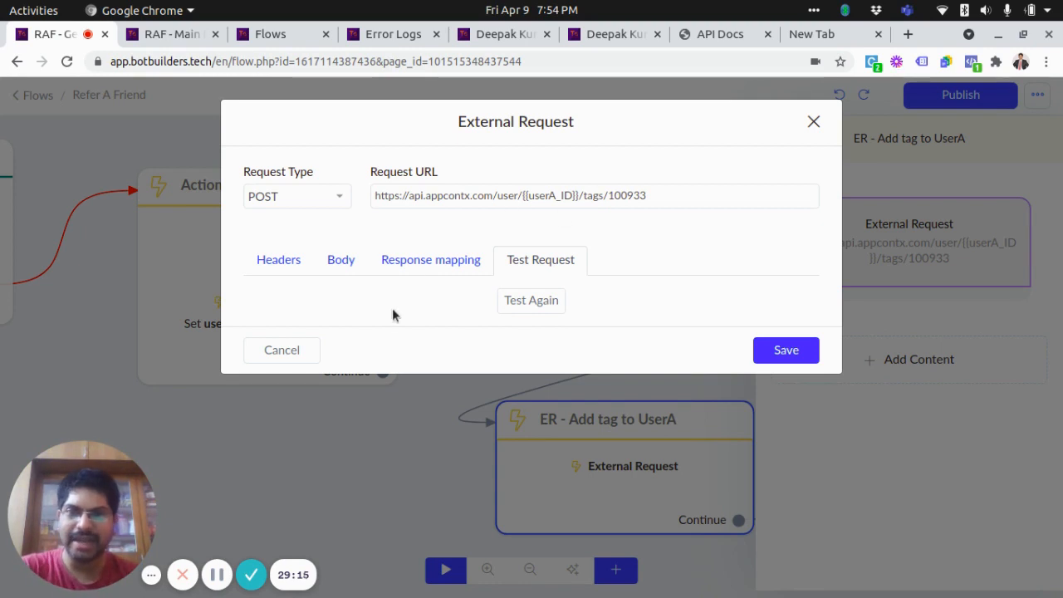
pyautogui.click(299, 351)
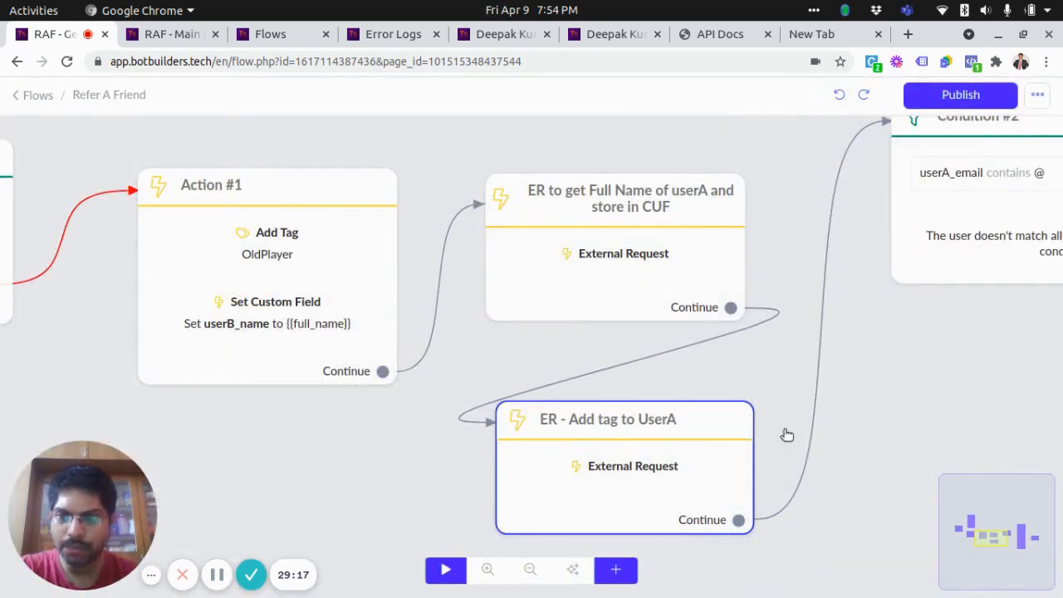
# - Examine the userA_email check in Condition #2 and how it leads to the Send Email and Start Flow #1 blocks
pyautogui.scroll(-3, 787, 433)
pyautogui.moveTo(907, 425); pyautogui.dragTo(767, 423)
pyautogui.scroll(4, 782, 300)
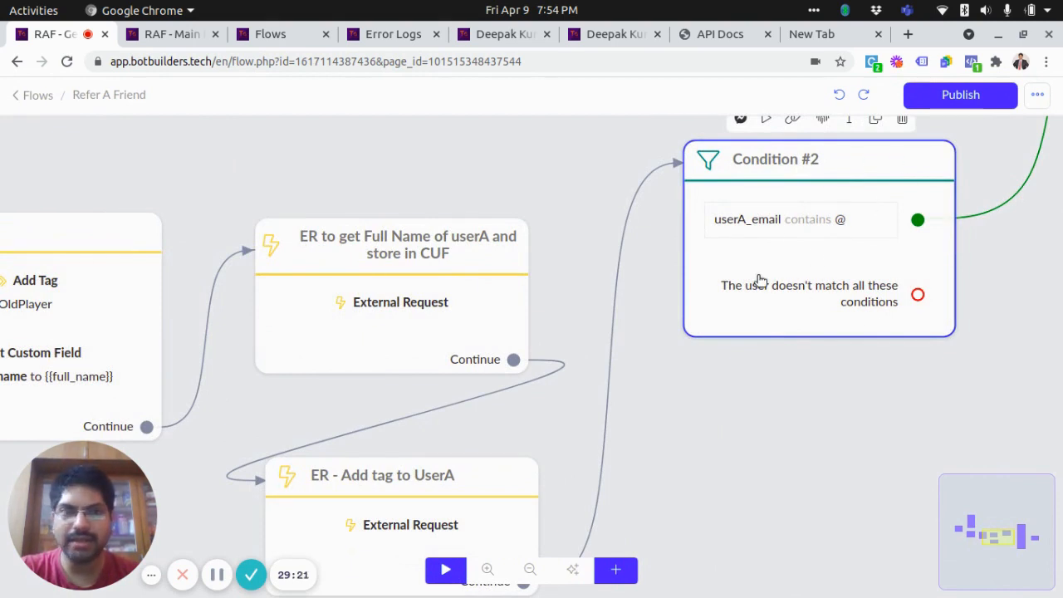
pyautogui.scroll(-2, 807, 293)
pyautogui.moveTo(843, 390); pyautogui.dragTo(323, 433)
pyautogui.scroll(2, 640, 278)
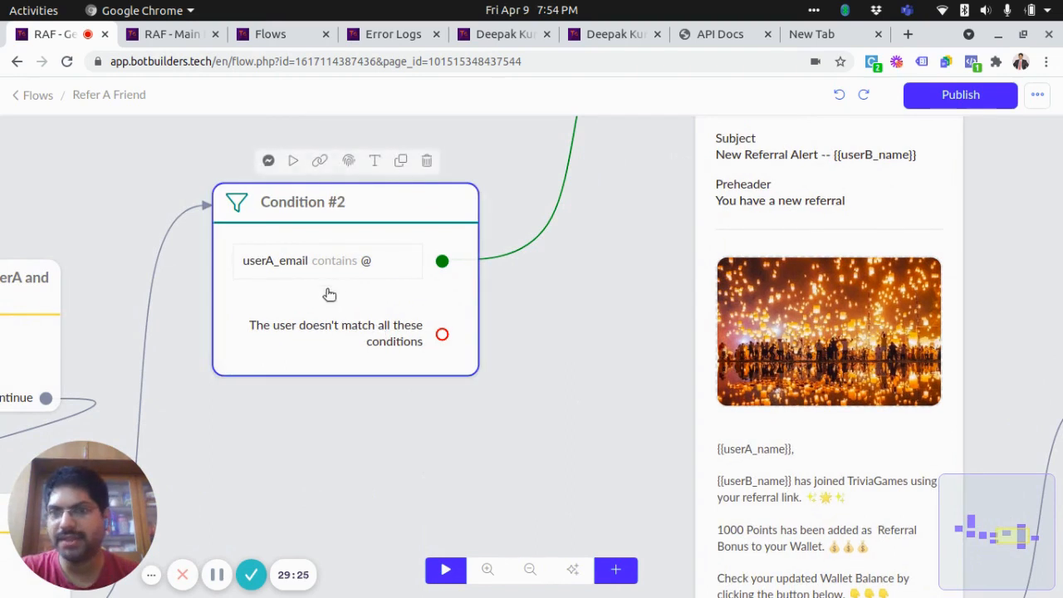
pyautogui.scroll(-2, 329, 295)
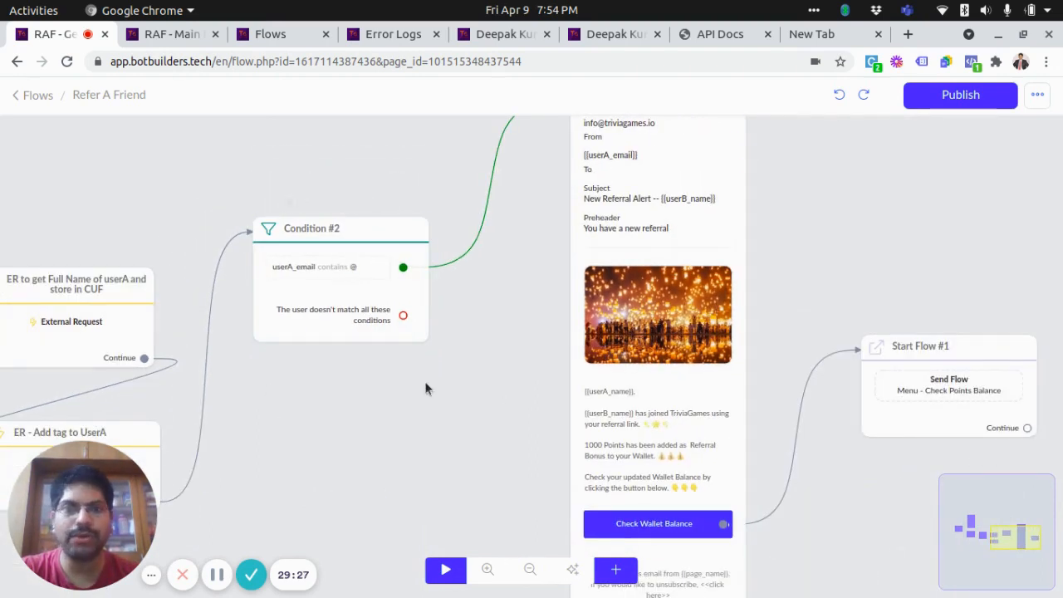
pyautogui.scroll(-2, 870, 254)
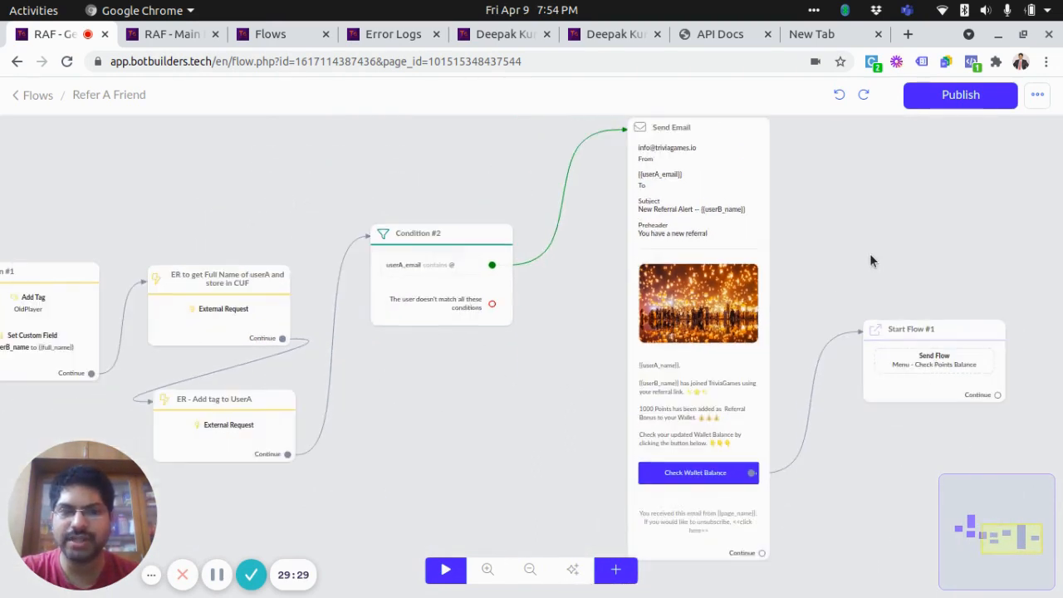
pyautogui.moveTo(488, 424); pyautogui.dragTo(462, 367)
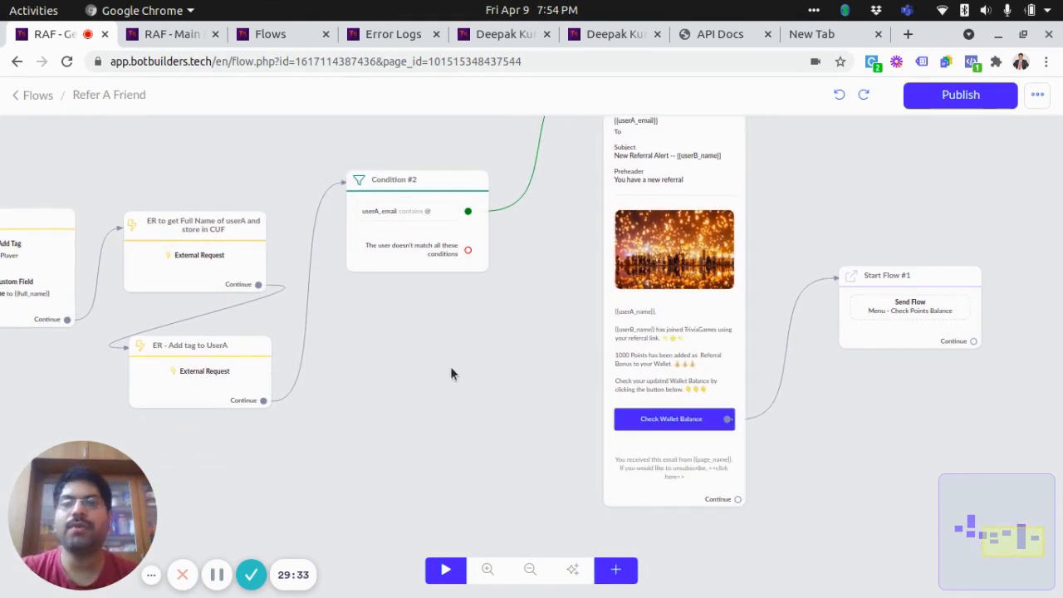
# - Glance at the RAF main flow, and examine the matched and unmatched branches of Condition #2 in the referred user's flow
pyautogui.click(155, 34)
pyautogui.click(75, 34)
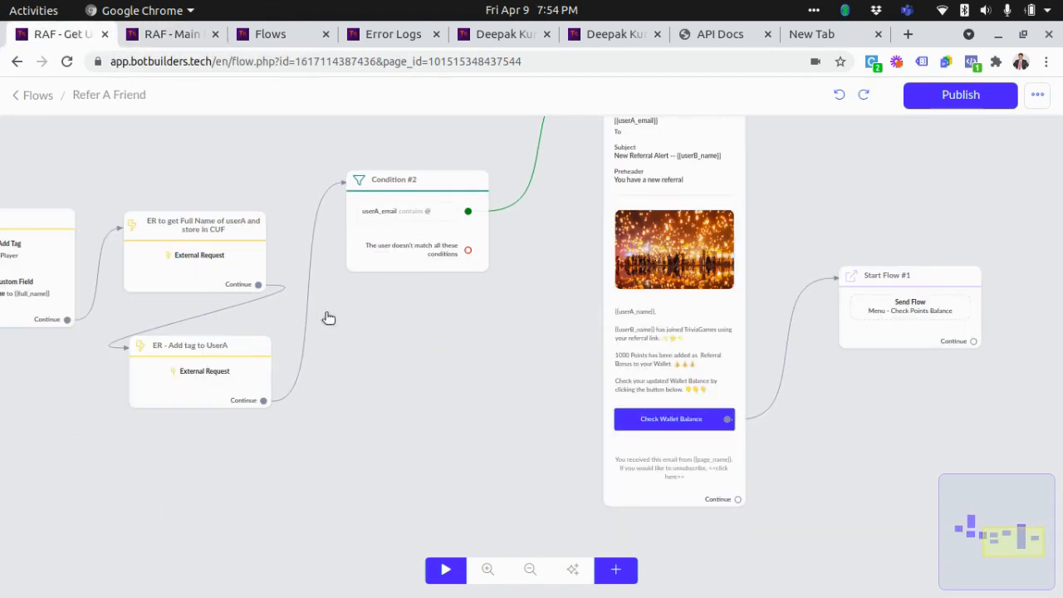
pyautogui.click(397, 214)
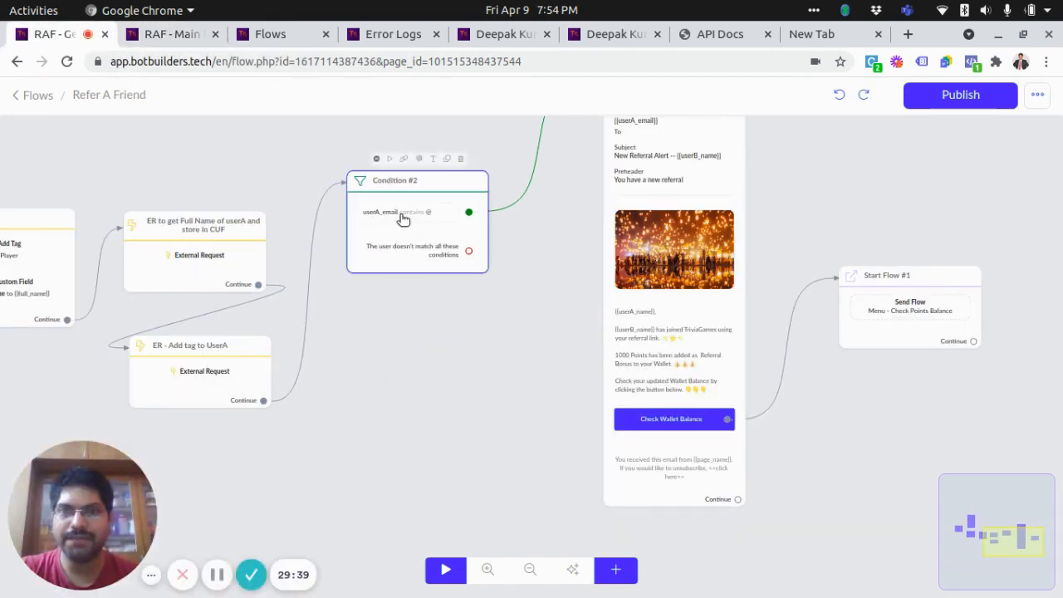
pyautogui.scroll(3, 398, 217)
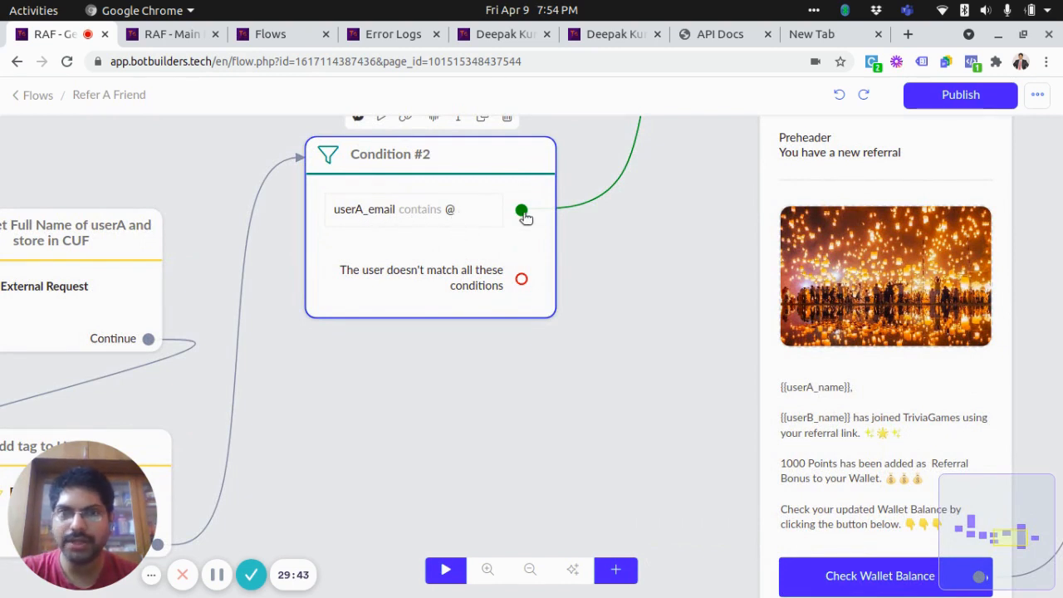
pyautogui.scroll(-3, 441, 419)
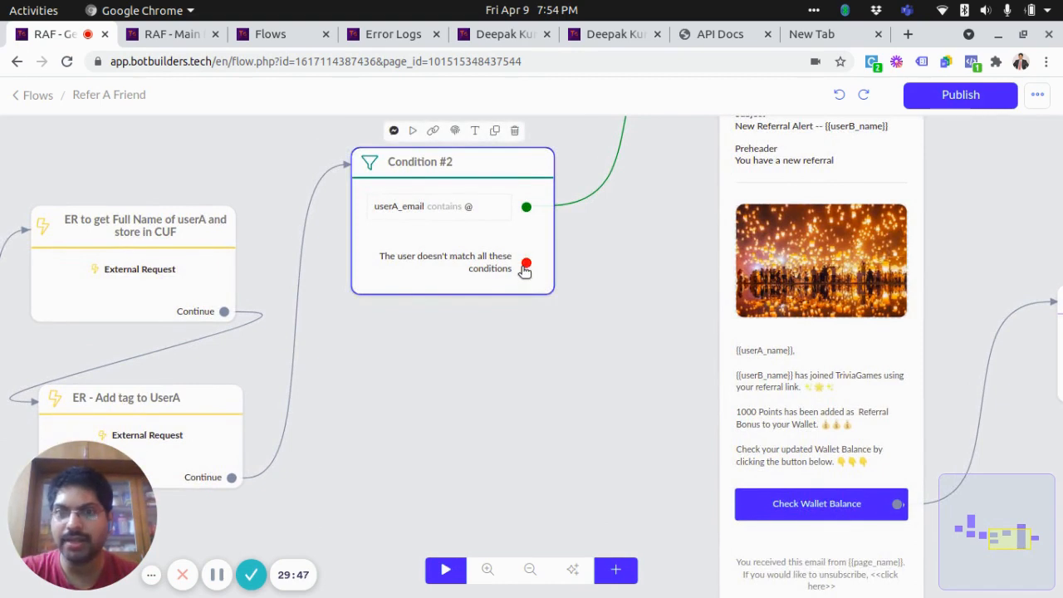
# - Review the Messenger and Telegram referral URL messages in the RAF main flow, and return to Condition #2 in the referred user's flow
pyautogui.click(169, 35)
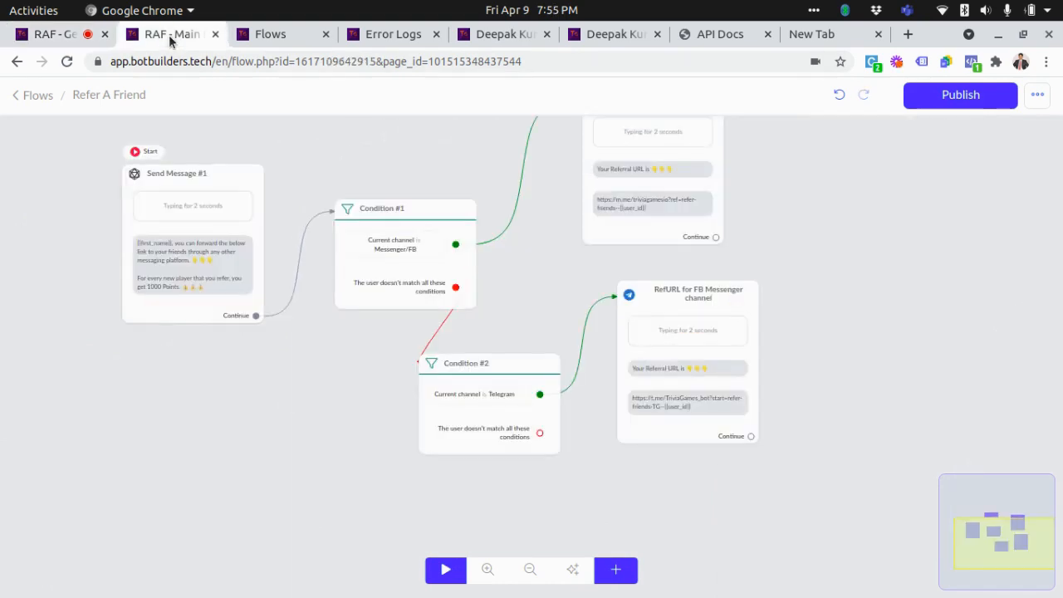
pyautogui.scroll(1, 795, 303)
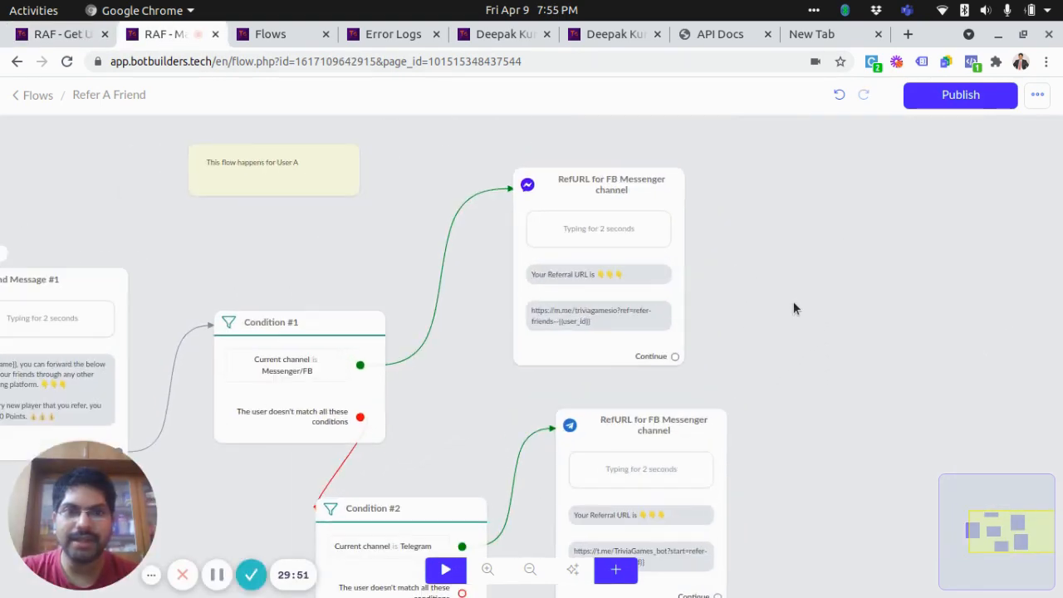
pyautogui.scroll(-3, 831, 315)
pyautogui.hscroll(2, 830, 316)
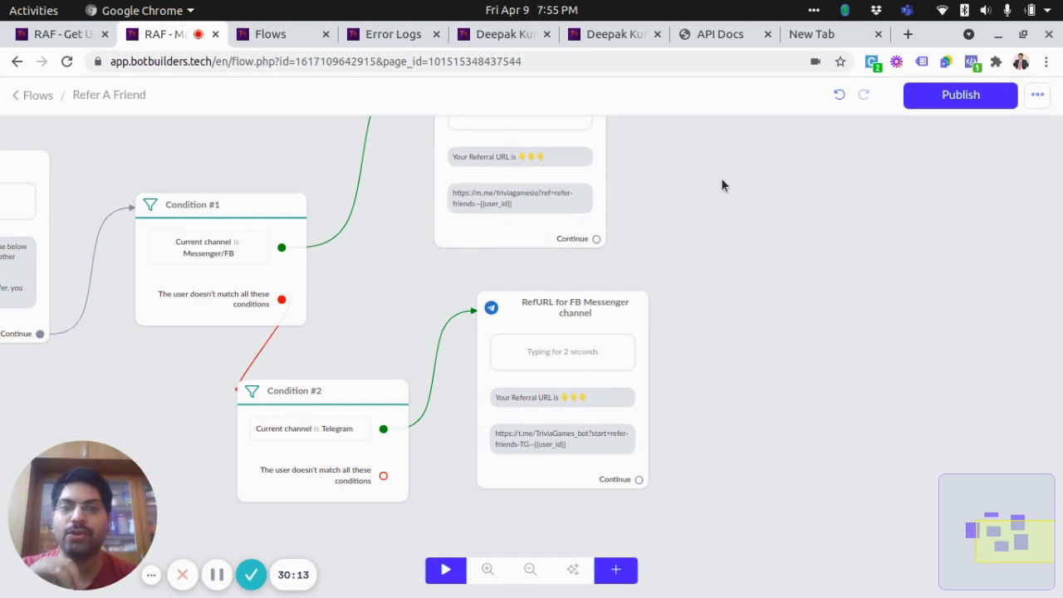
pyautogui.scroll(1, 722, 290)
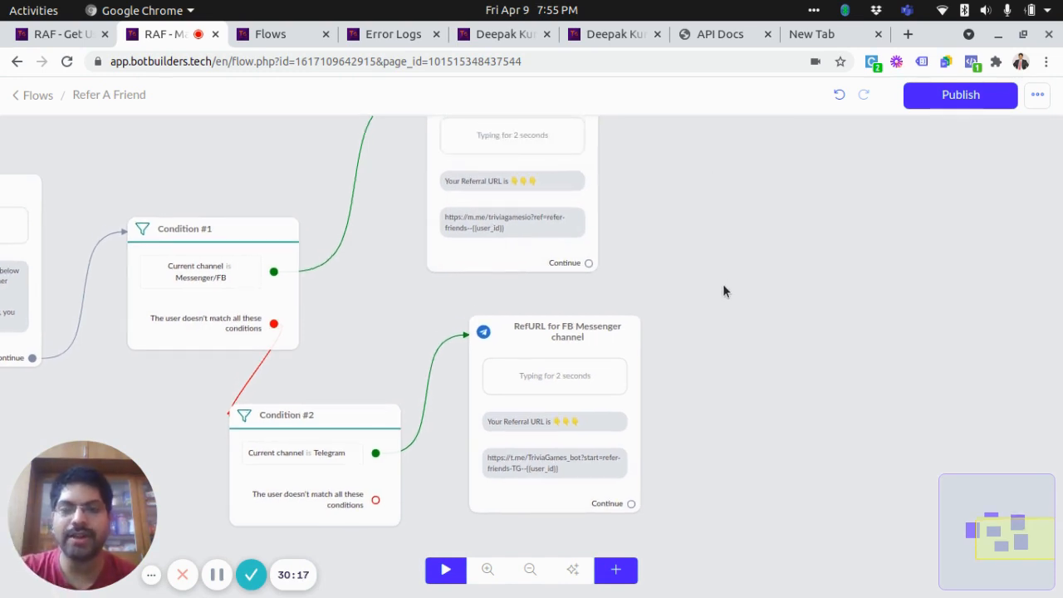
pyautogui.click(50, 33)
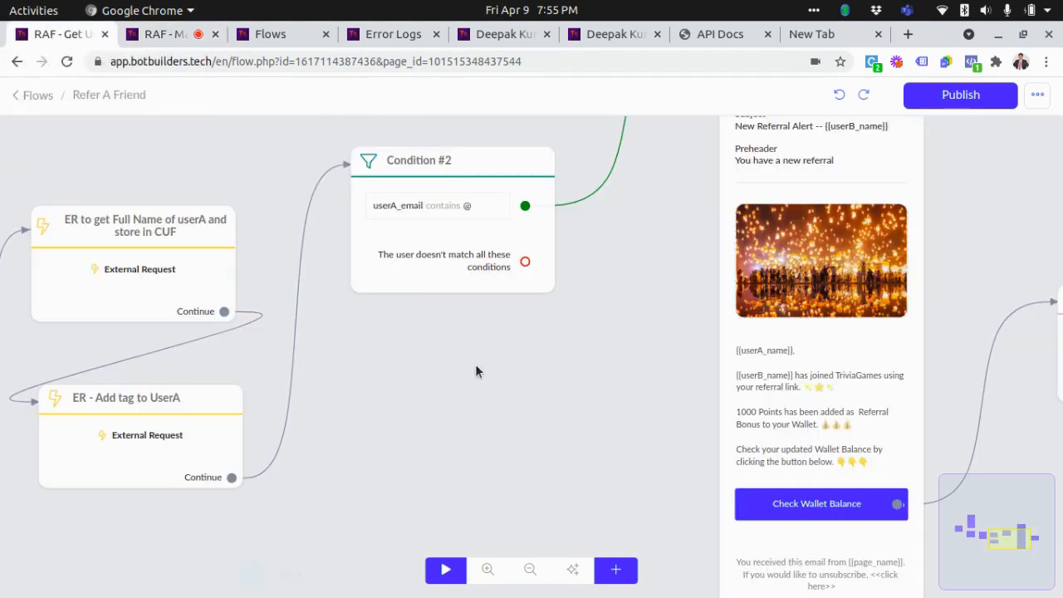
pyautogui.scroll(-2, 466, 372)
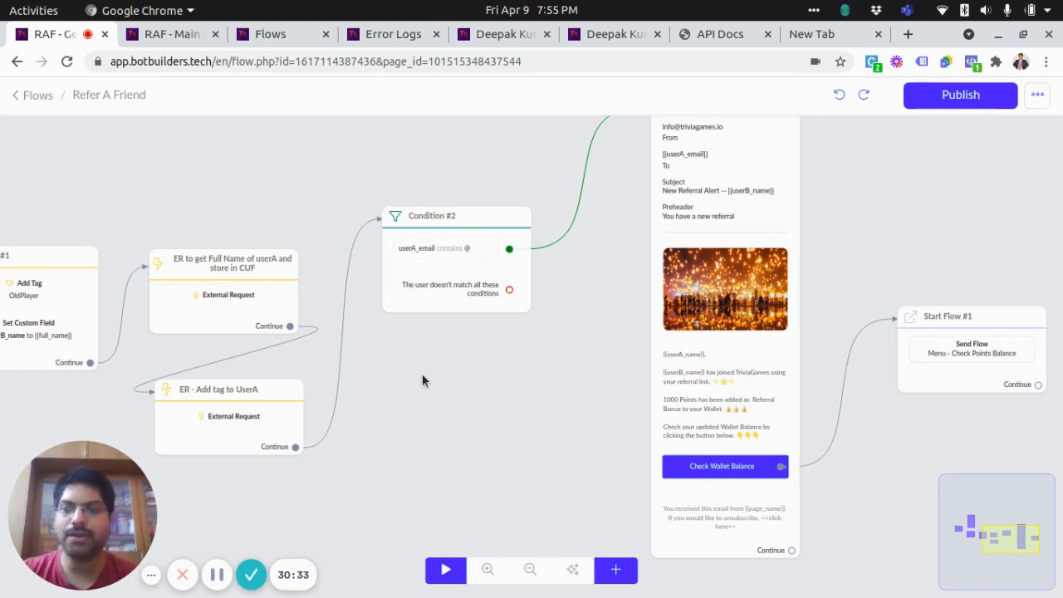
# - Review the whole RAF main flow for User A, and return to an overview of the referred user's flow
pyautogui.hotkey('ctrl', 'Tab')
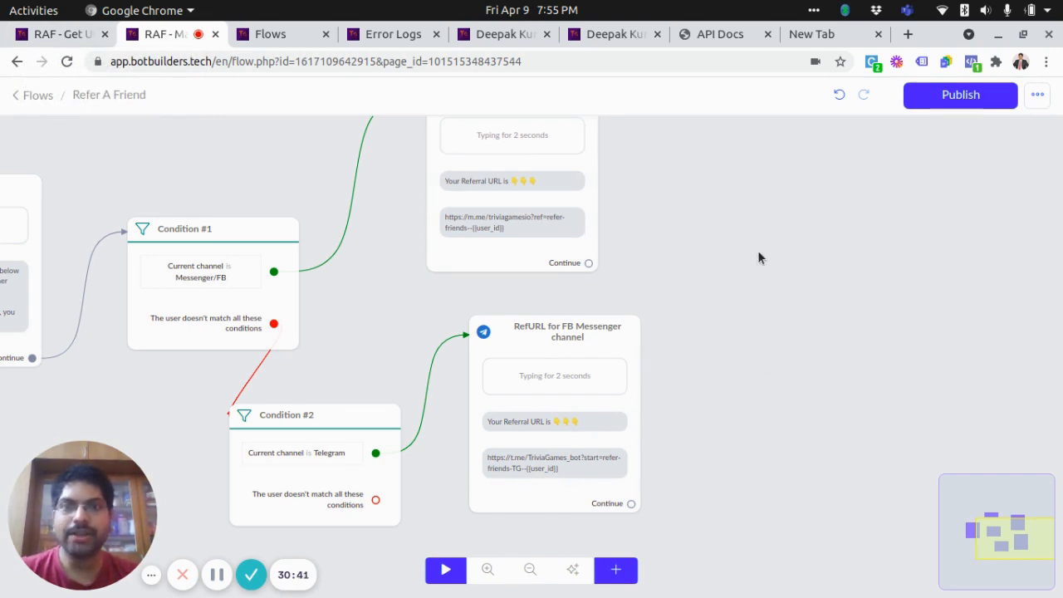
pyautogui.click(217, 574)
pyautogui.click(568, 506)
pyautogui.scroll(-3, 816, 337)
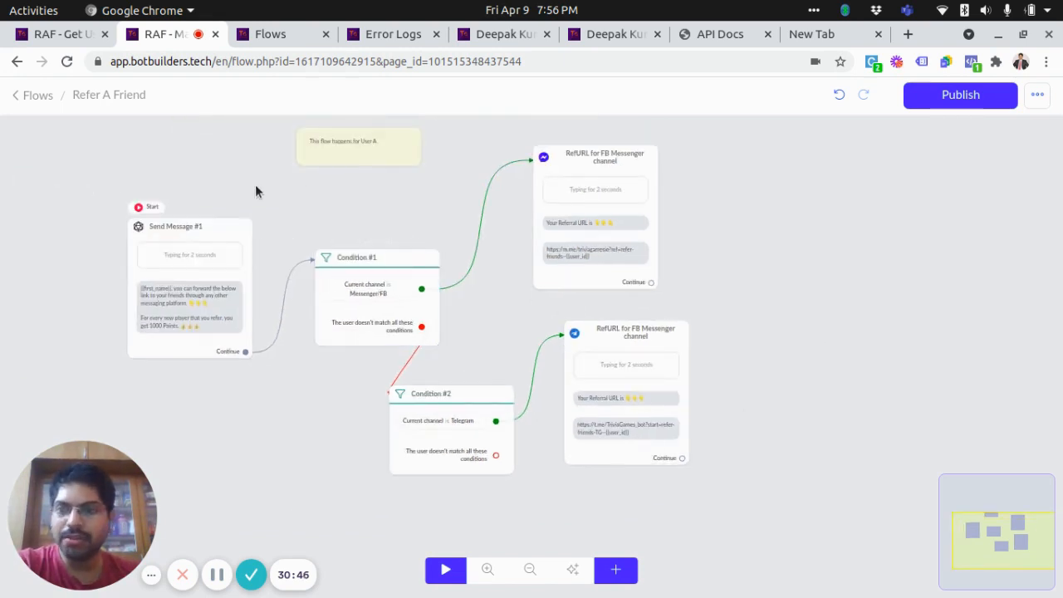
pyautogui.click(80, 40)
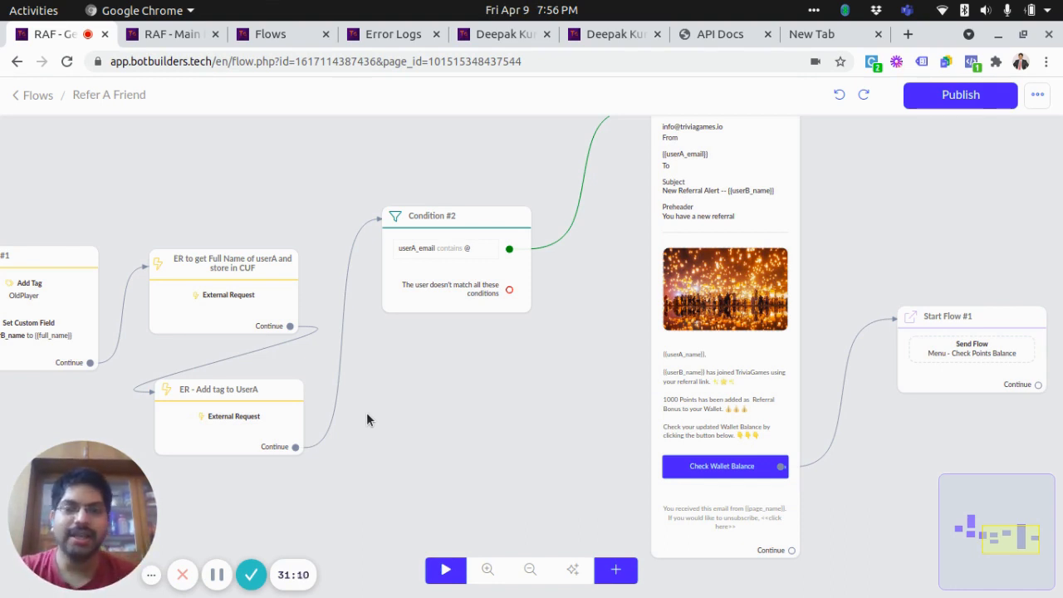
pyautogui.scroll(-2, 444, 416)
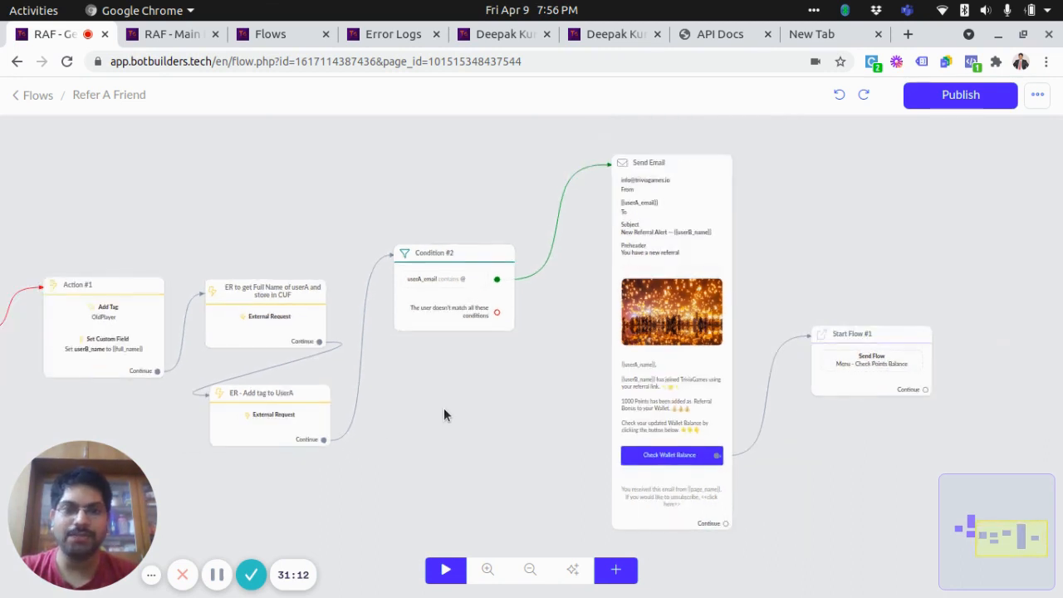